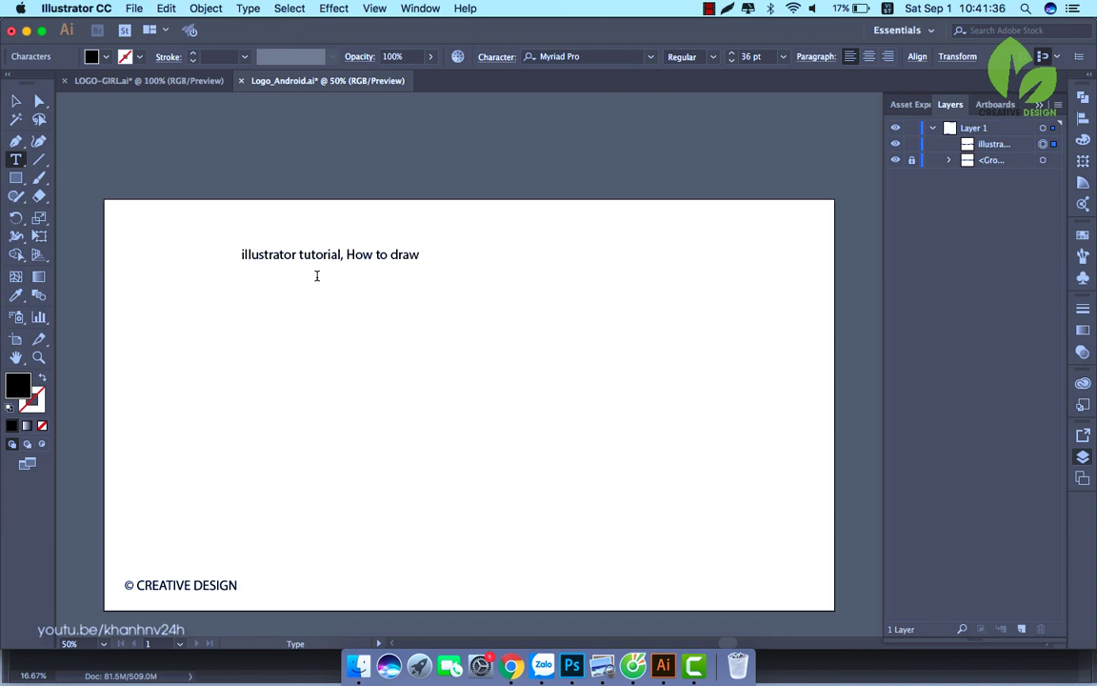
Complete the title line with "logo android by adobe illustrator cc" and move the text slightly higher on the artboard
type("logo")
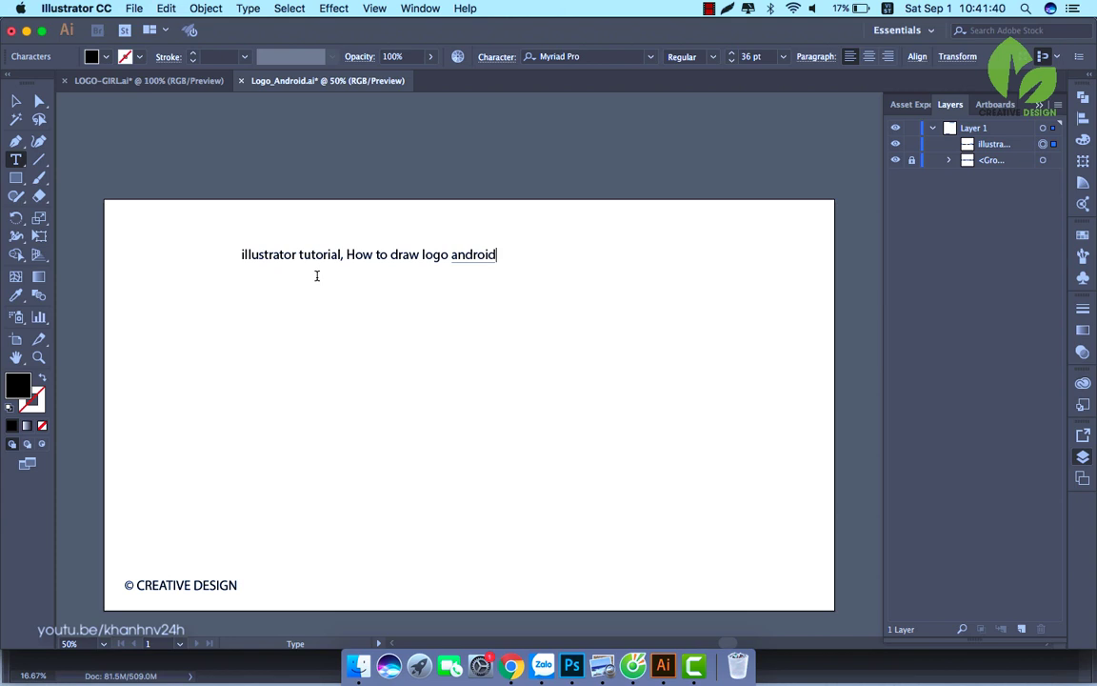
type("android by adobe ill")
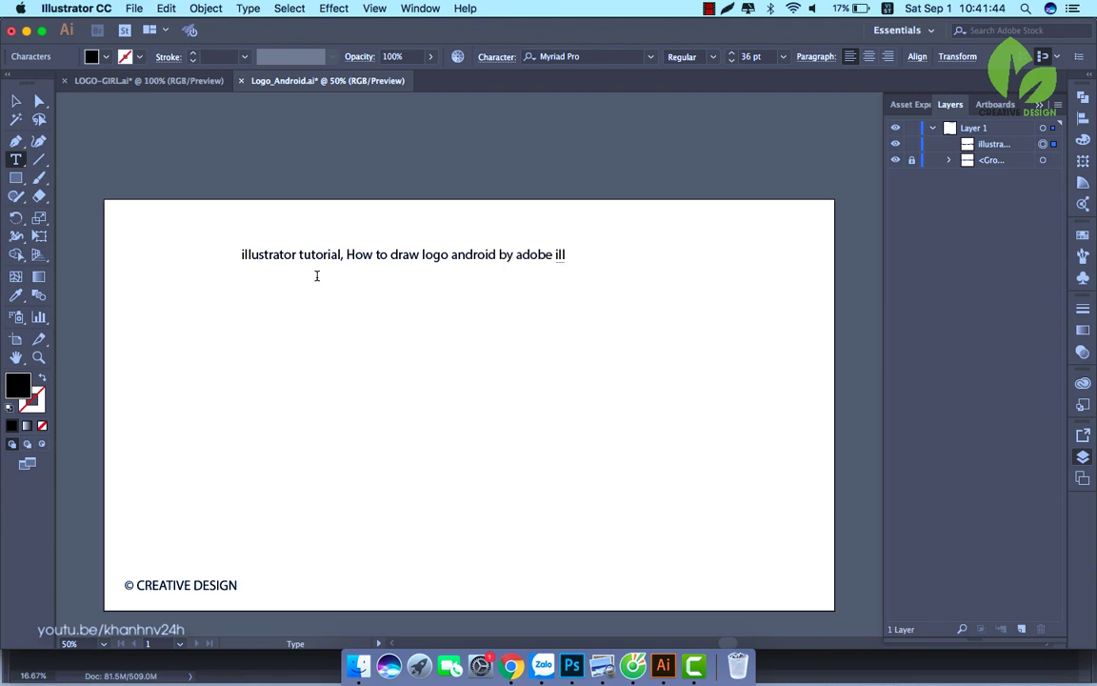
type("ustrator cc")
left_click(18, 102)
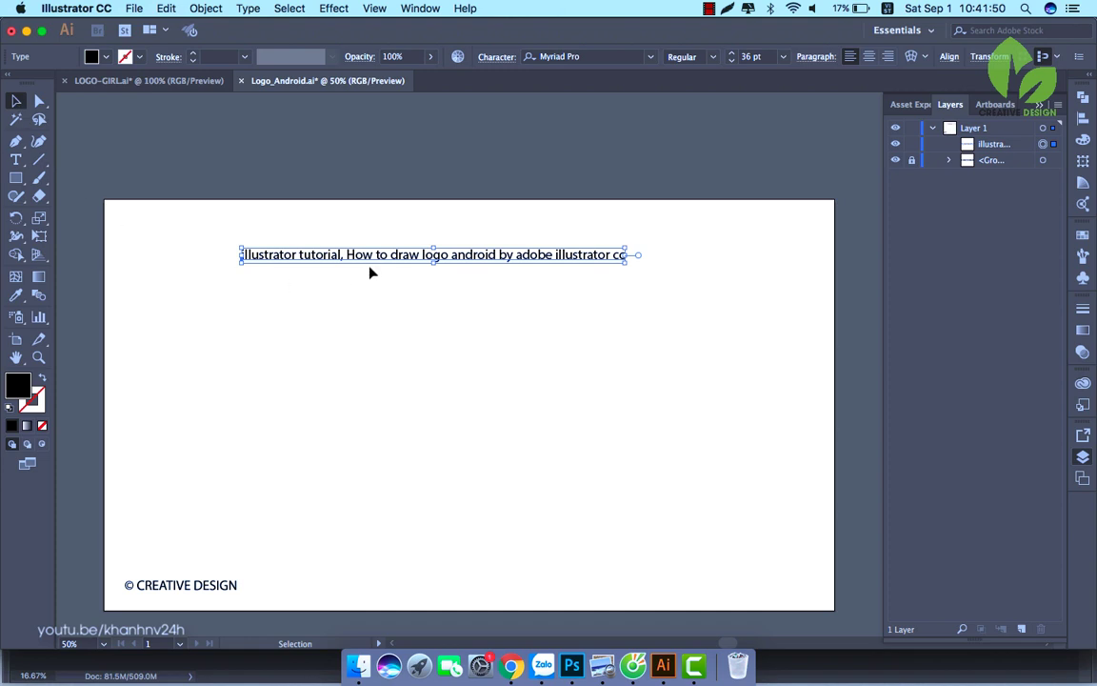
left_click_drag(372, 262, 379, 243)
left_click(401, 333)
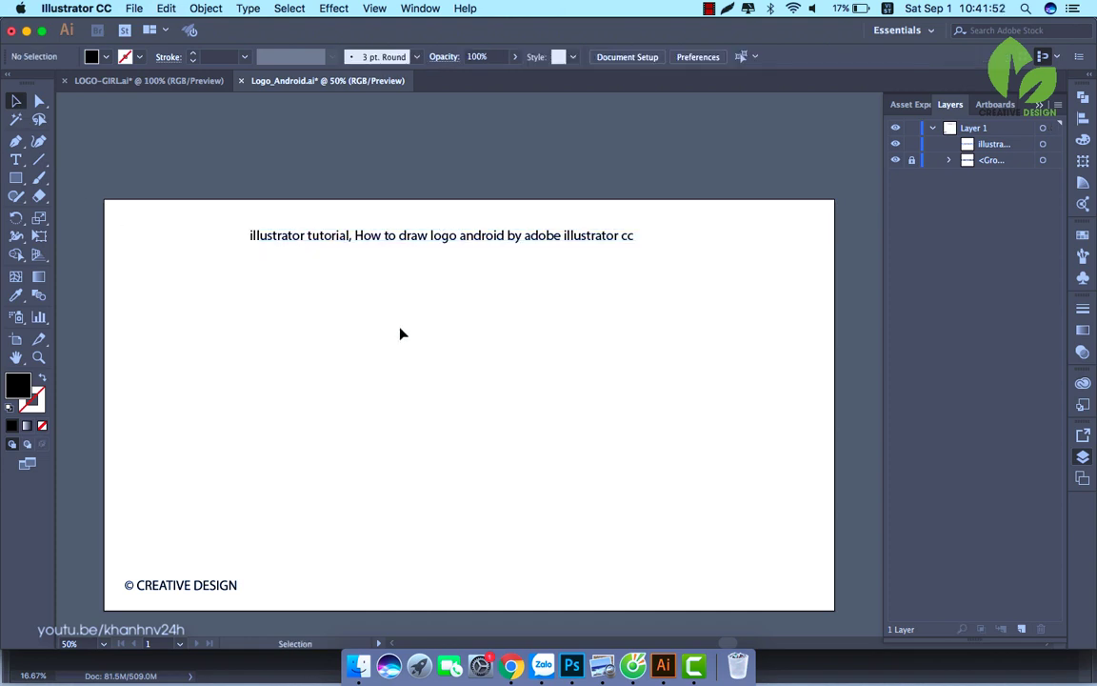
Delete the title text line from the artboard
left_click(381, 241)
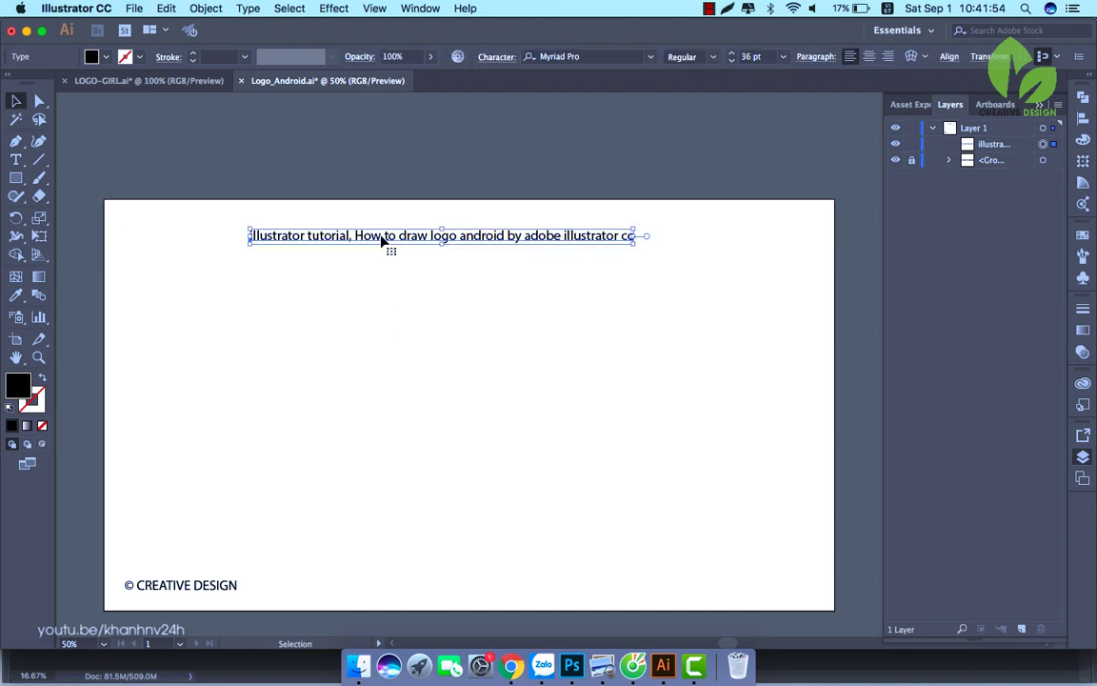
left_click(198, 12)
mouse_move(171, 12)
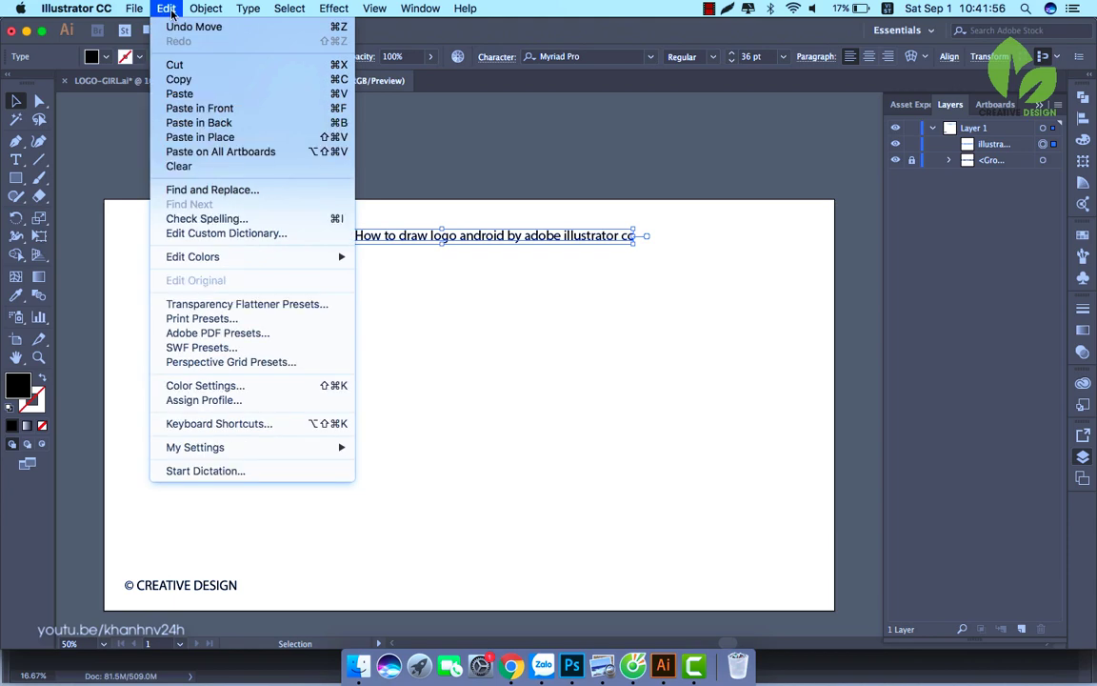
left_click(179, 165)
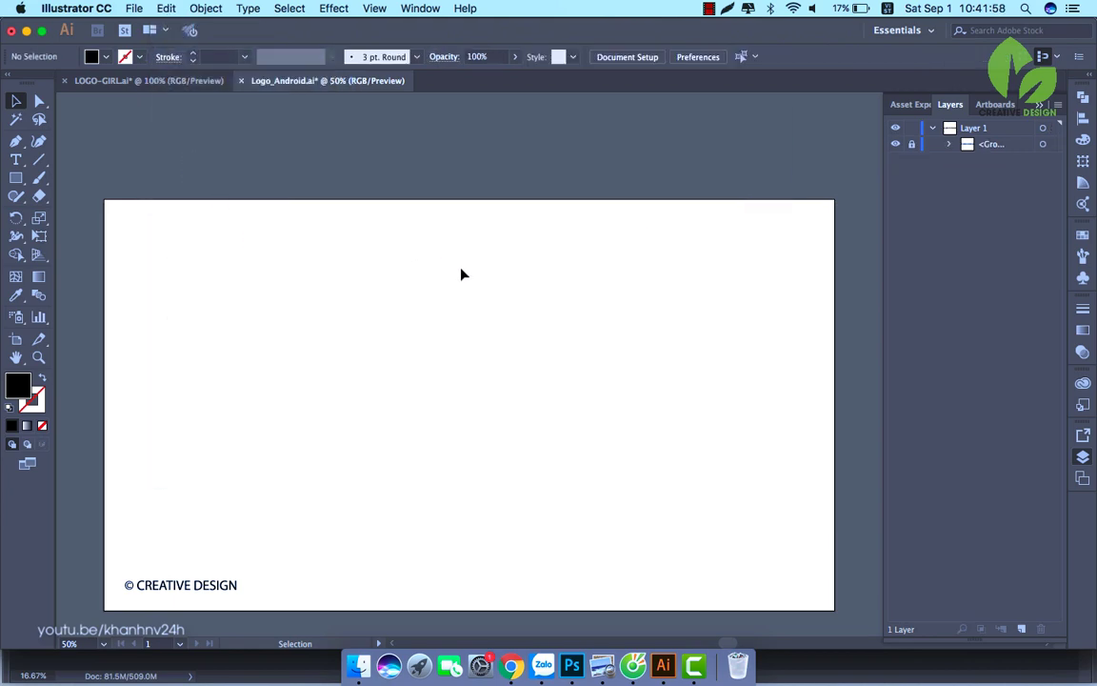
Set the default fill colour to the orange swatch
left_click(107, 58)
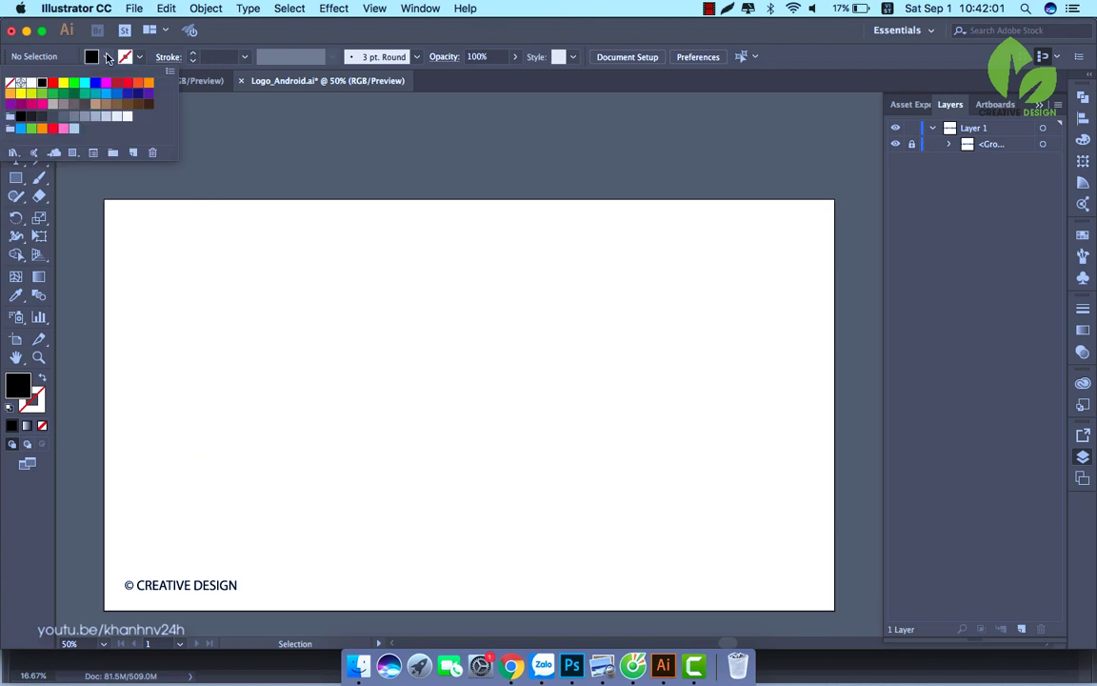
left_click(148, 85)
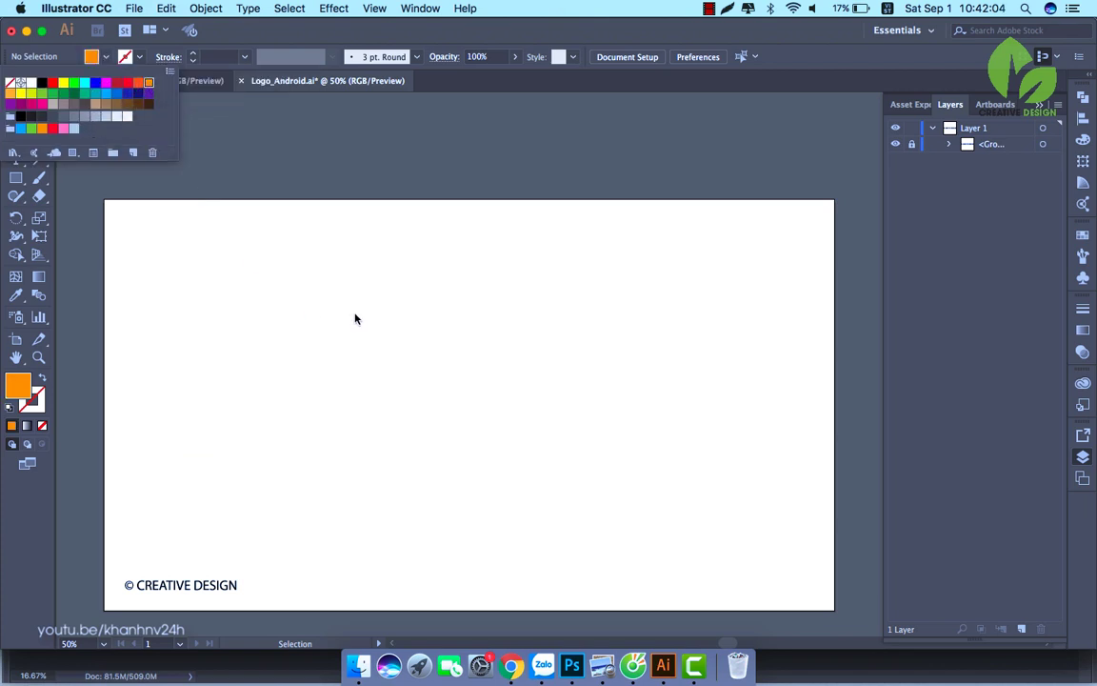
left_click(356, 319)
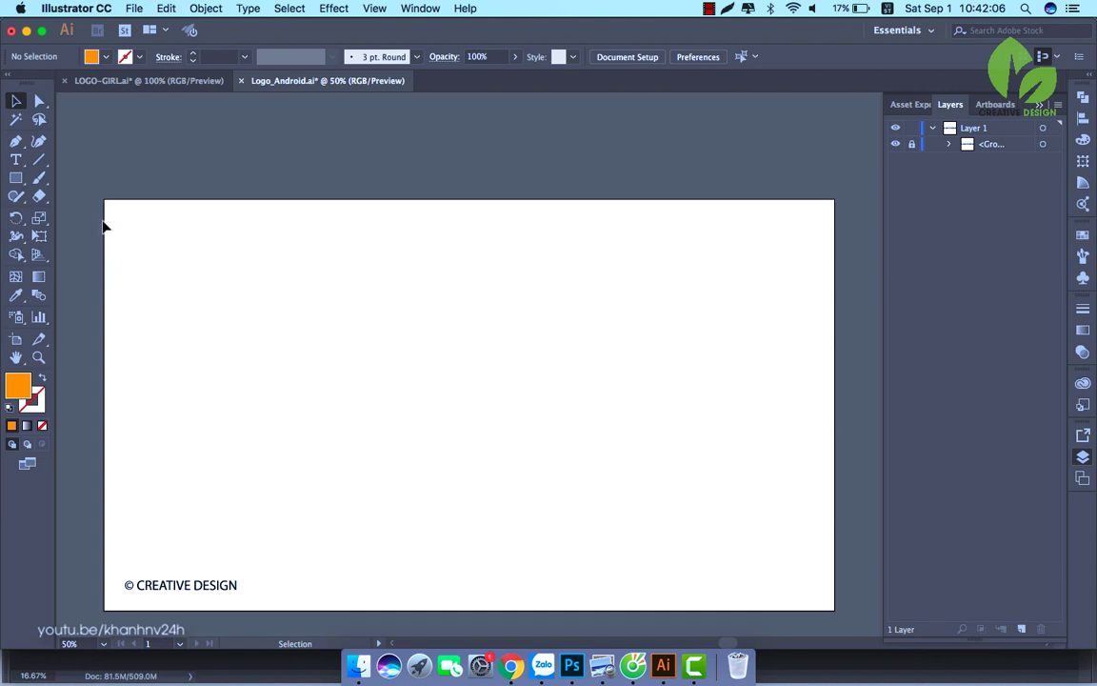
left_click(106, 57)
left_click(99, 57)
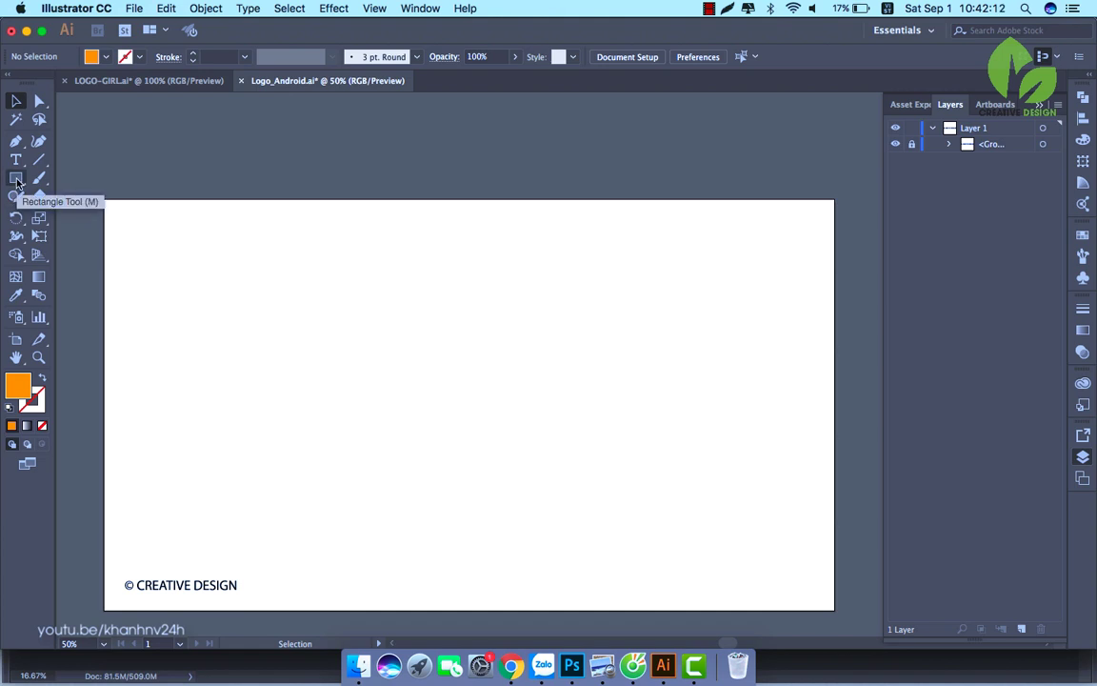
Draw a nearly square orange rectangle near the middle of the artboard
left_click(17, 182)
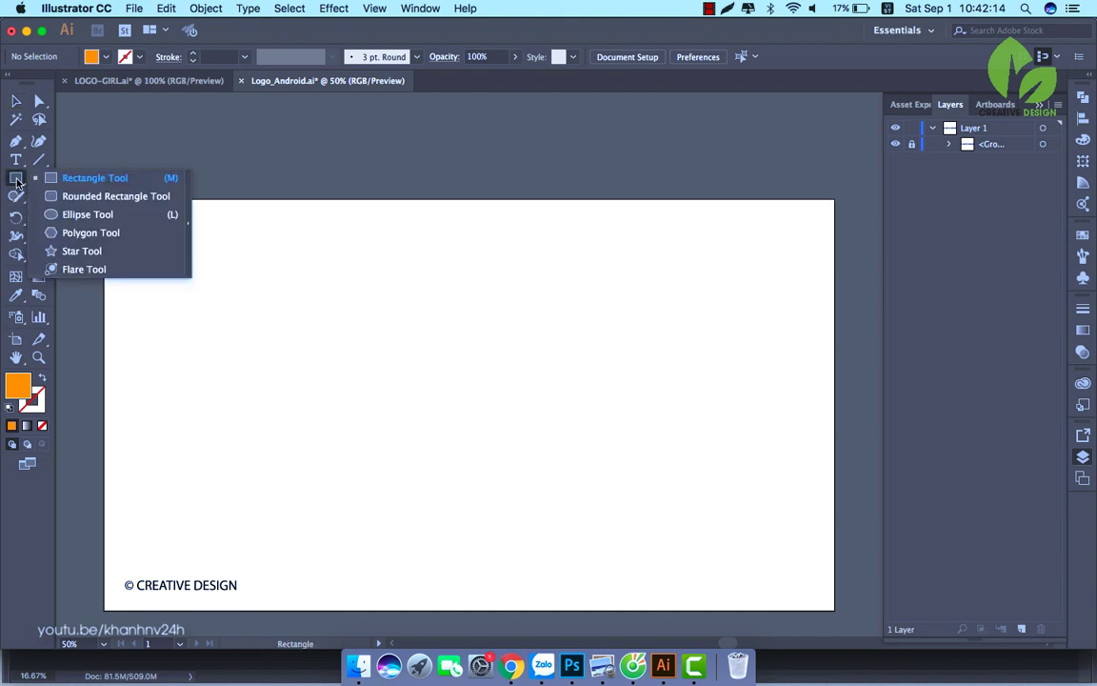
left_click(72, 180)
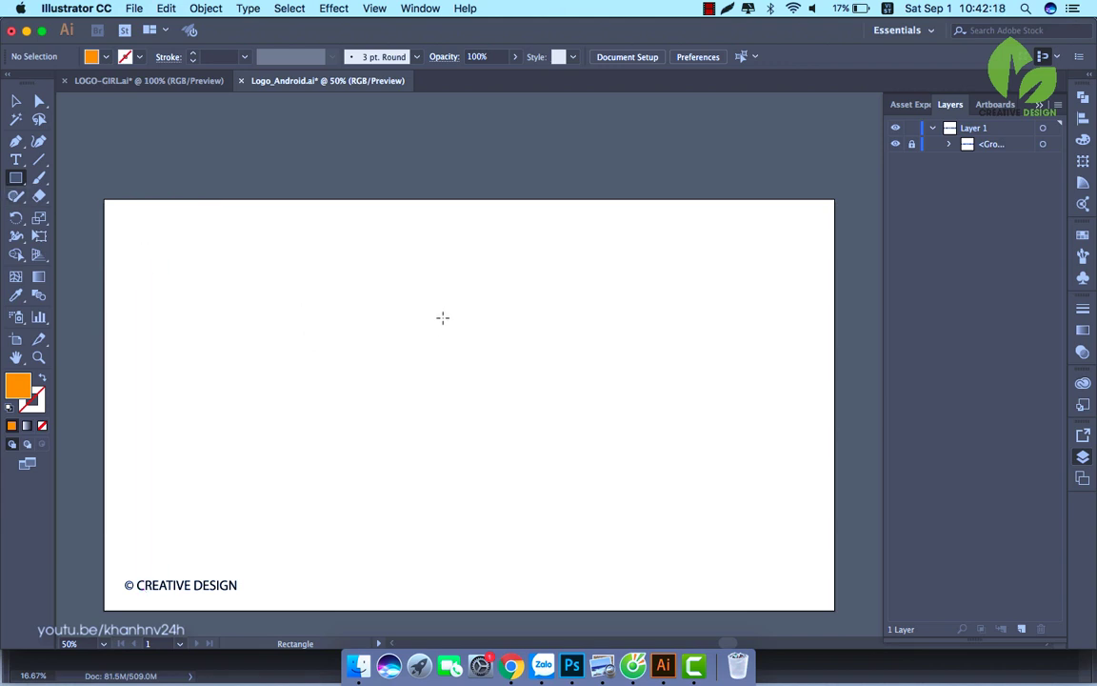
mouse_move(423, 308)
left_mouse_down()
mouse_move(505, 421)
mouse_move(557, 428)
mouse_move(574, 464)
left_mouse_up()
left_click(17, 100)
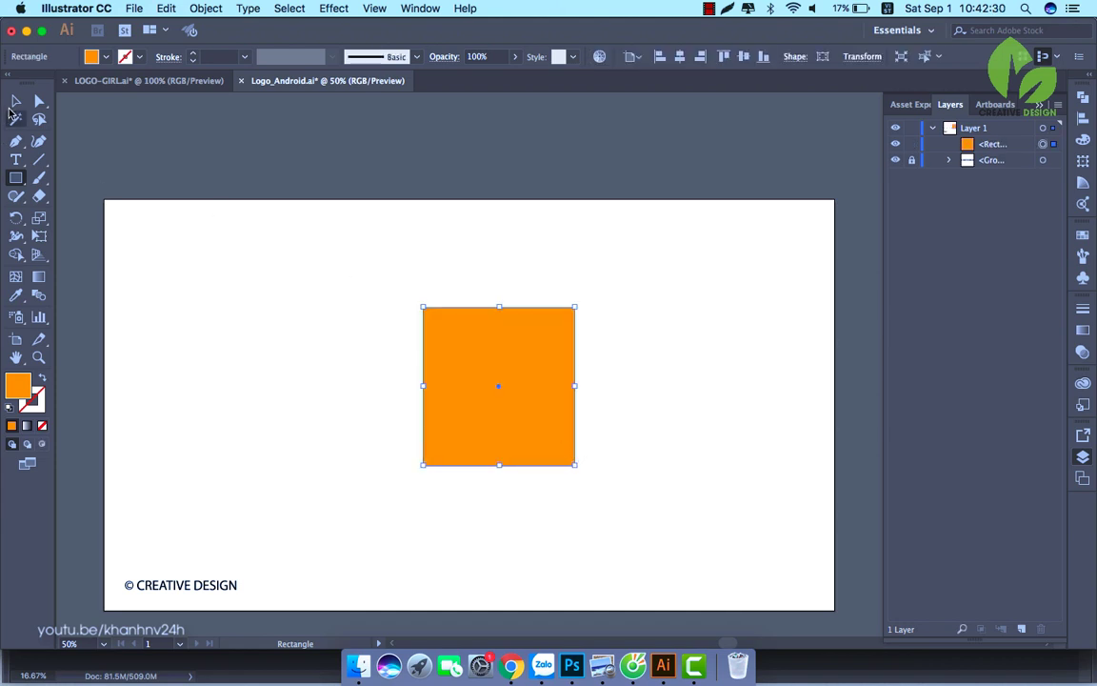
left_click(318, 316)
Center the orange rectangle horizontally on the artboard
key("super+equal")
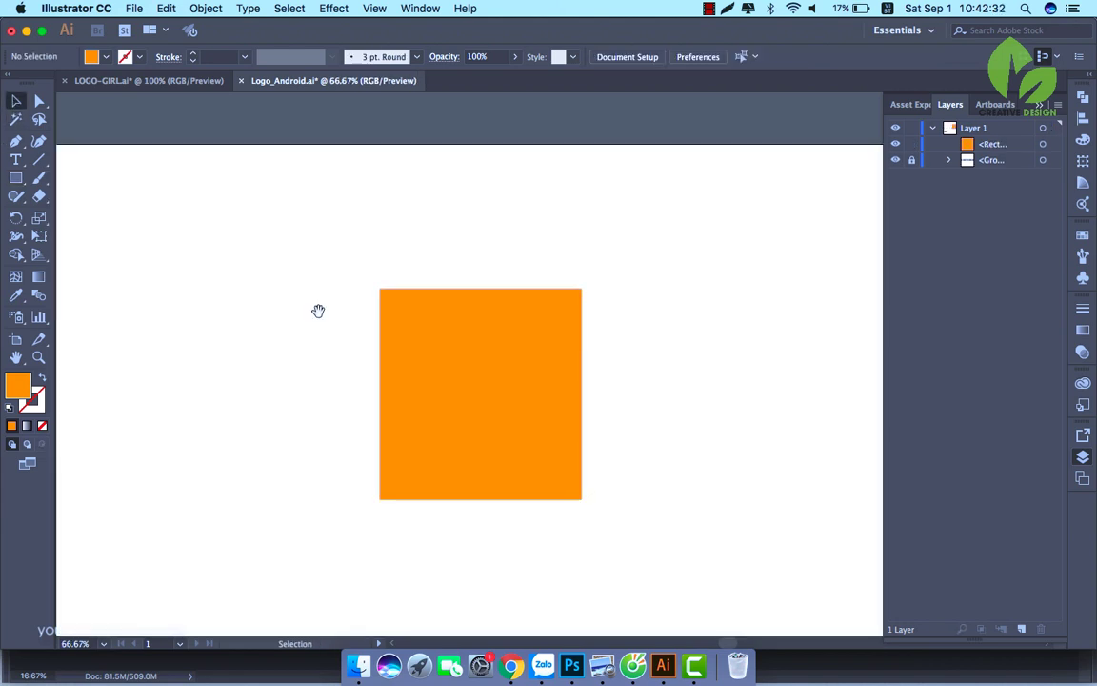
scroll(343, 257, "down", 3)
left_click(429, 287)
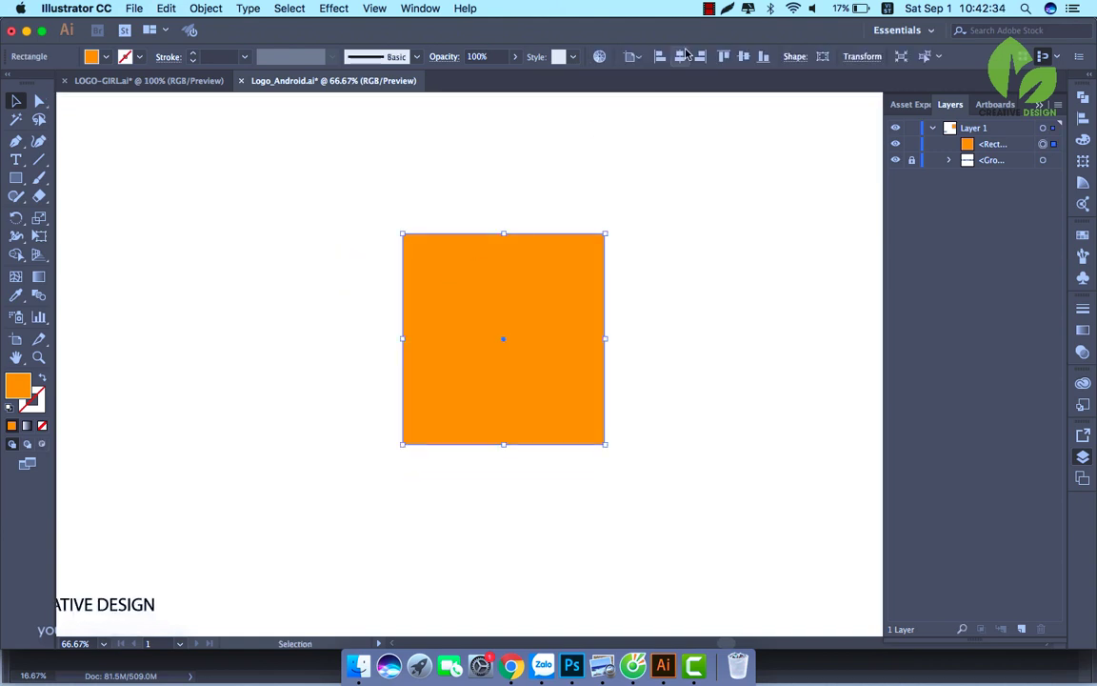
left_click(681, 56)
left_click(536, 185)
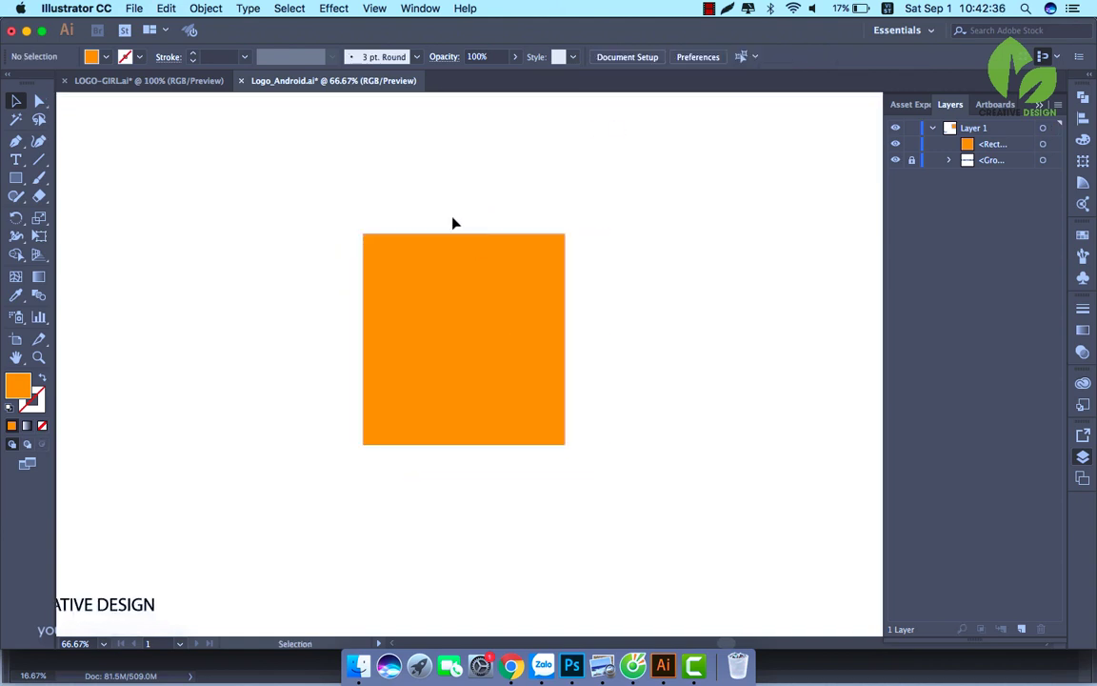
Draw an orange circle as wide as the rectangle, horizontally centred on it and overlapping its upper part
key("super+1")
left_click(406, 233)
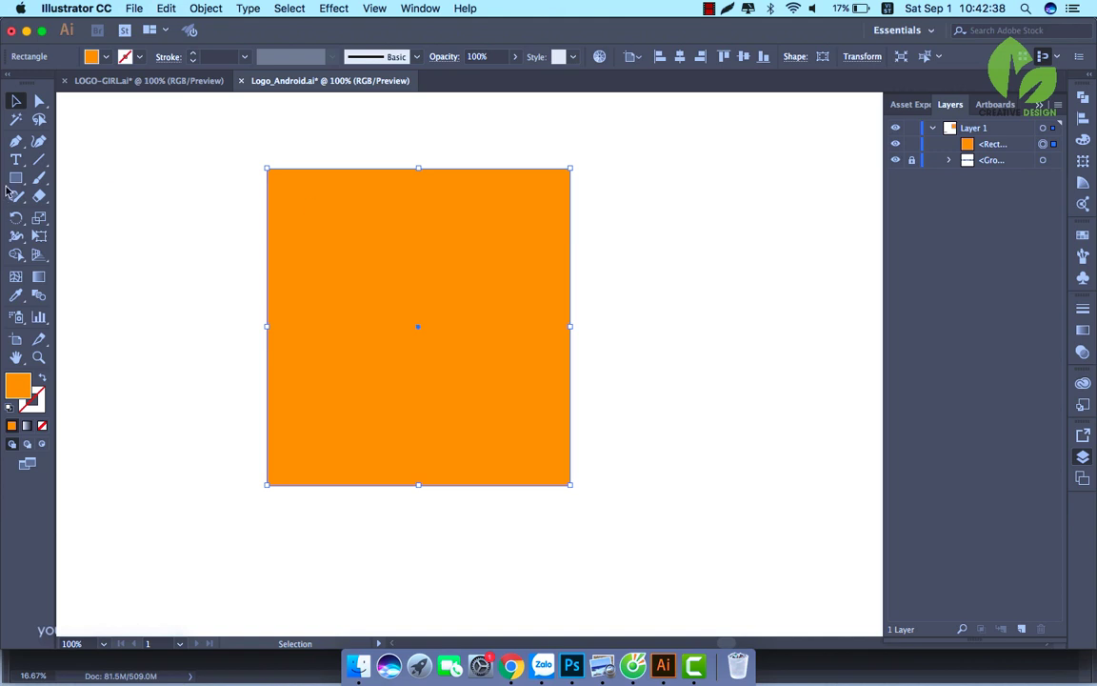
left_click_drag(16, 177, 124, 227)
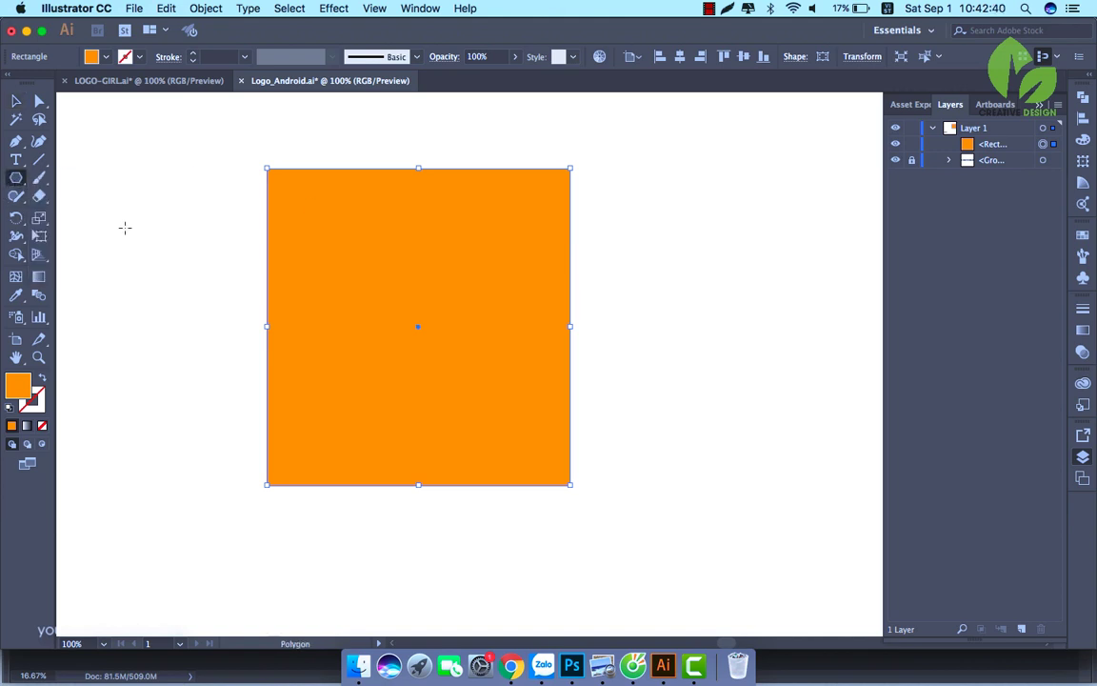
left_click_drag(16, 177, 72, 214)
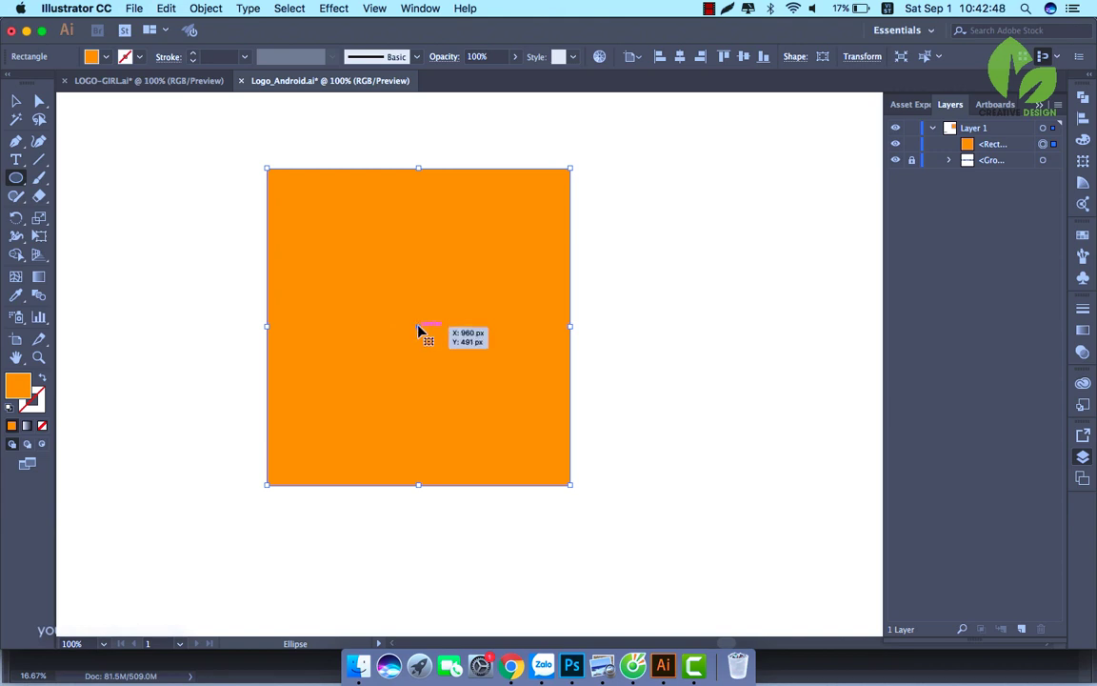
left_click_drag(418, 327, 419, 311)
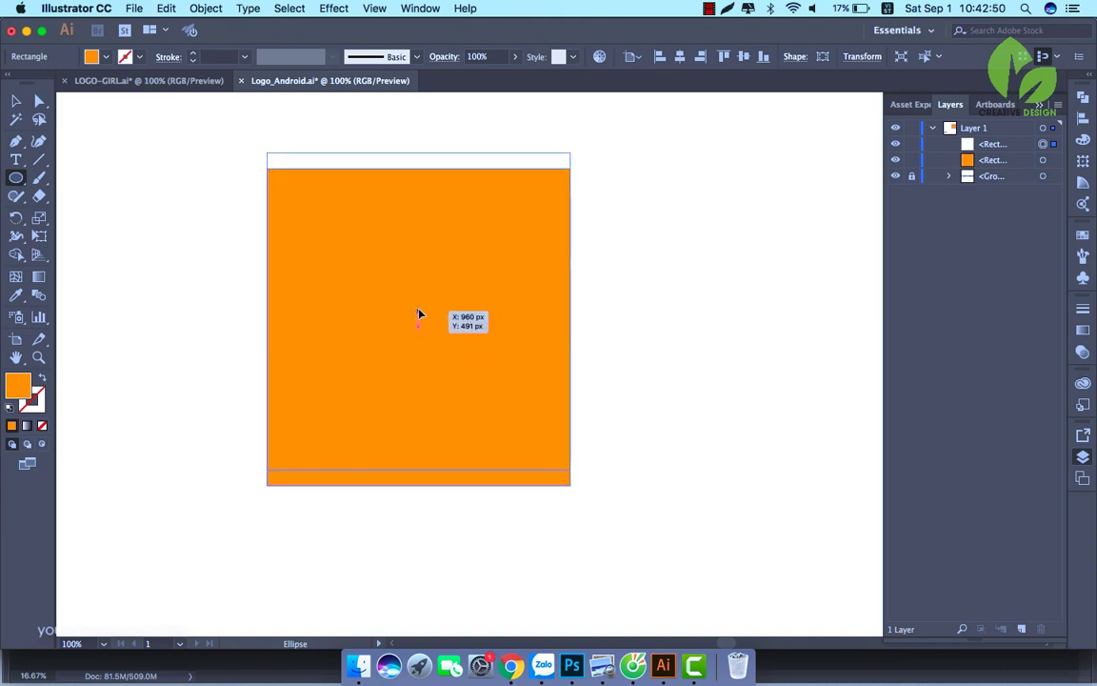
key("super+z")
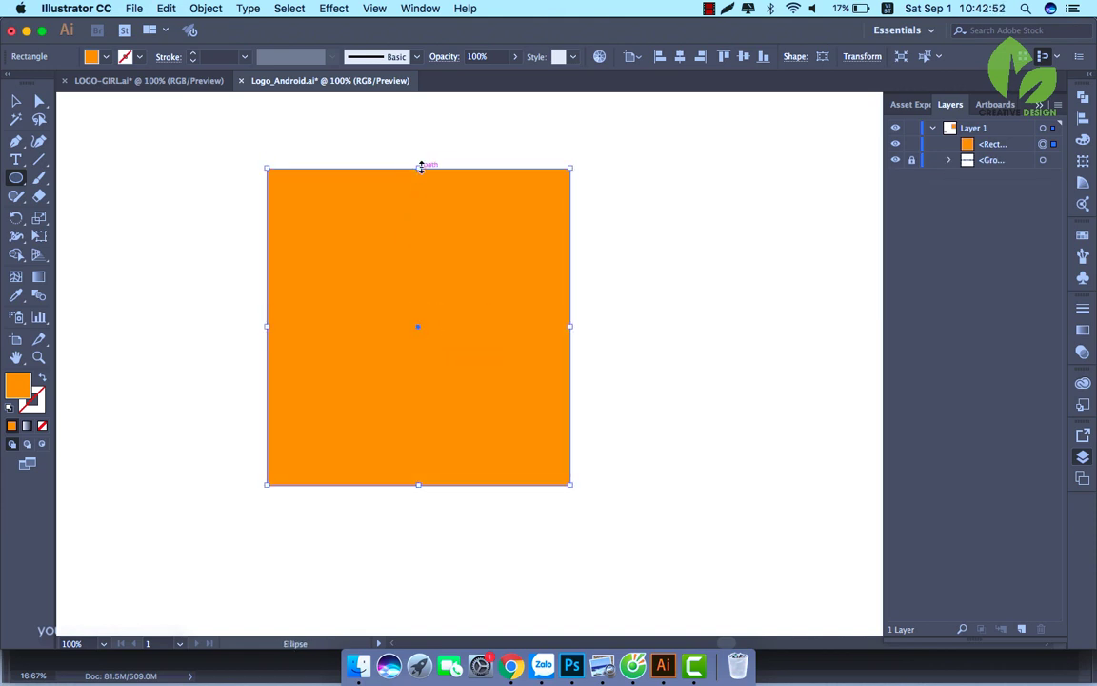
left_click_drag(418, 148, 570, 125)
key("space")
left_click_drag(132, 132, 146, 219)
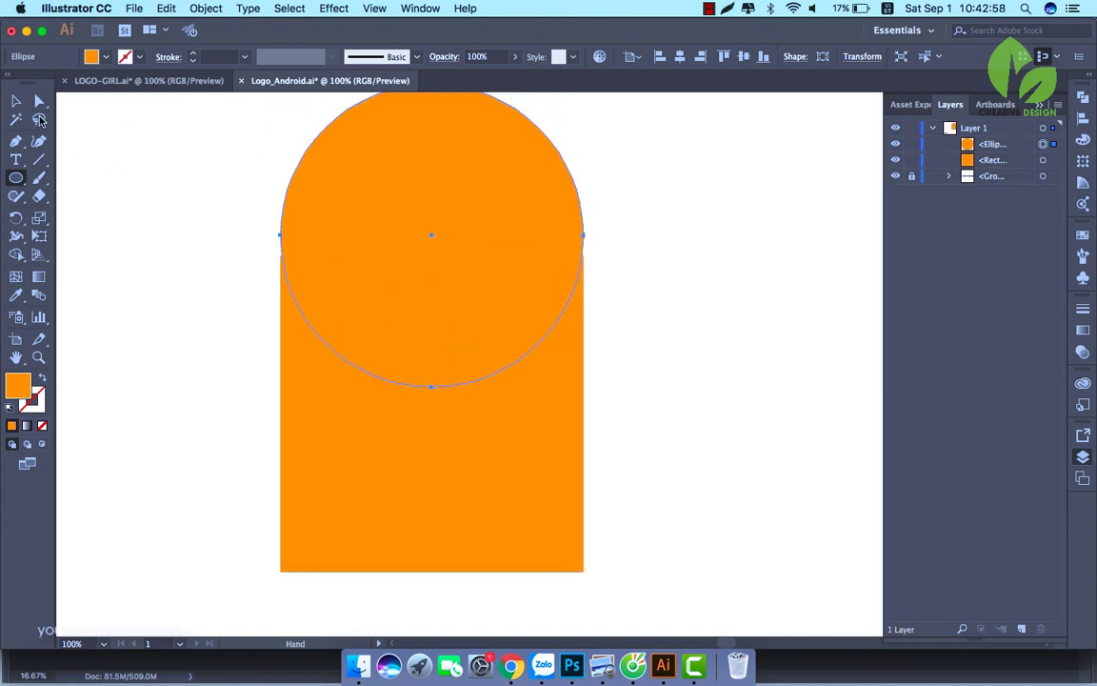
left_click(15, 100)
left_click(221, 240)
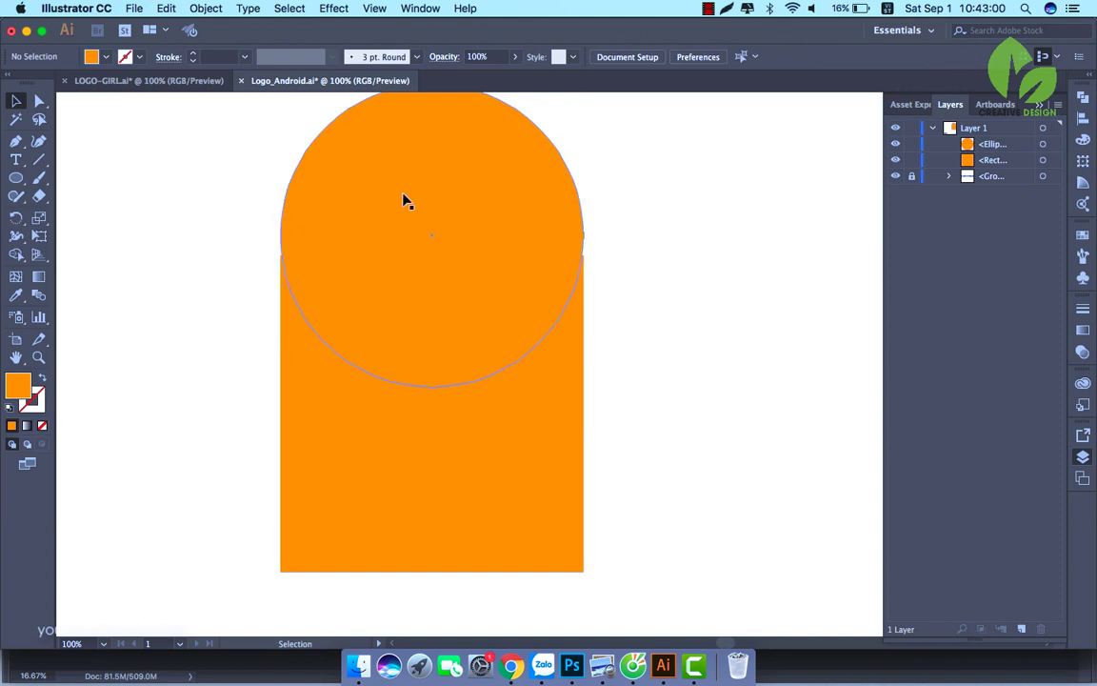
Move the rectangle down until it is clear of the circle
key("super+minus")
key("super+minus")
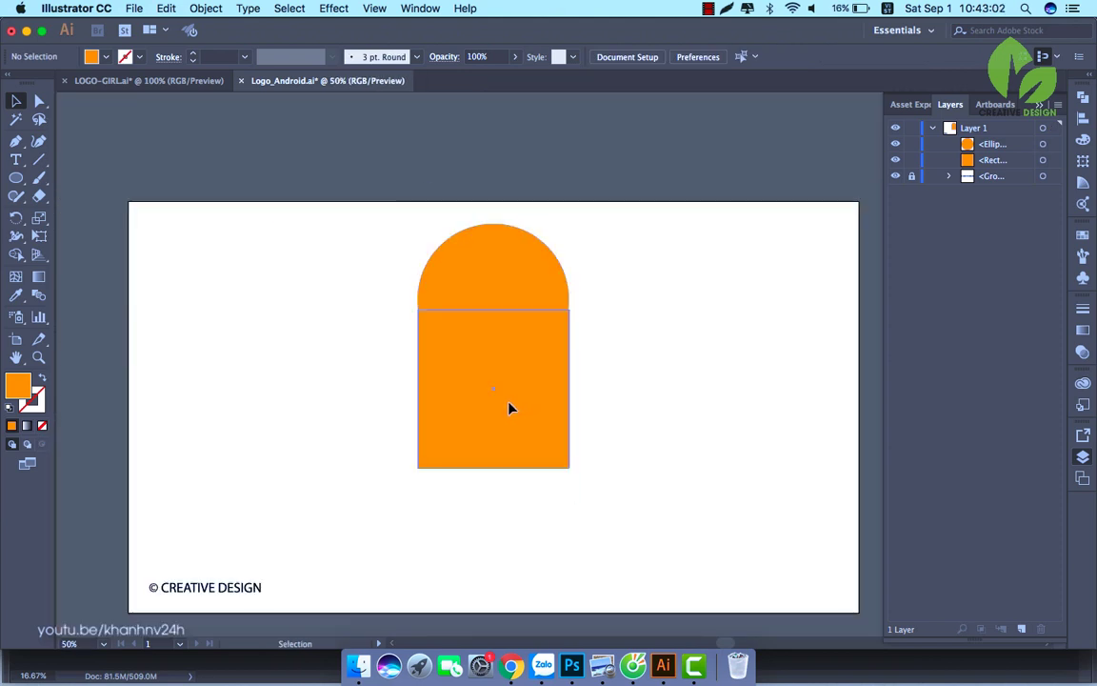
left_click_drag(527, 380, 516, 489)
Delete the circle's bottom anchor point to leave only its upper half
left_click(492, 343)
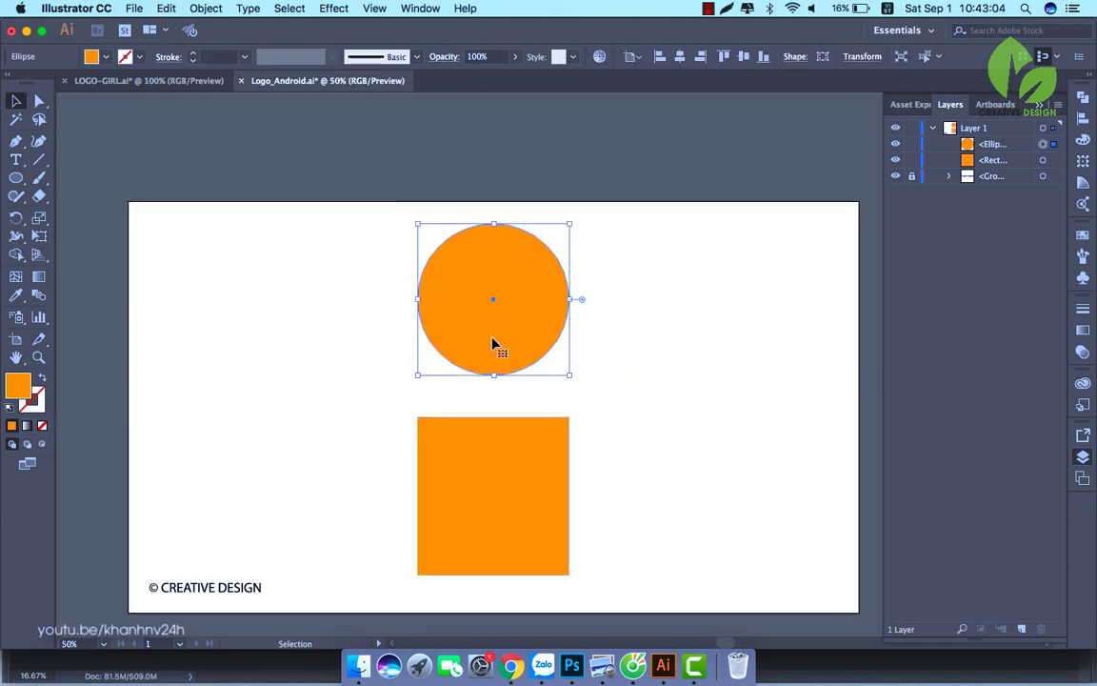
key("super+plus")
key("super+plus")
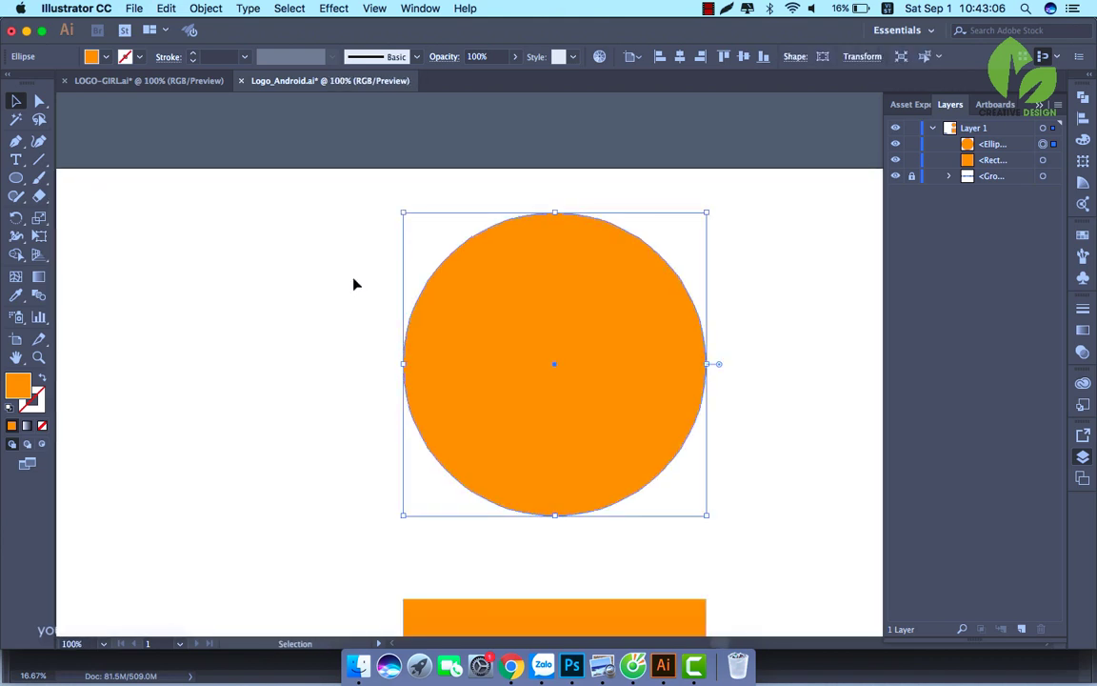
left_click(39, 100)
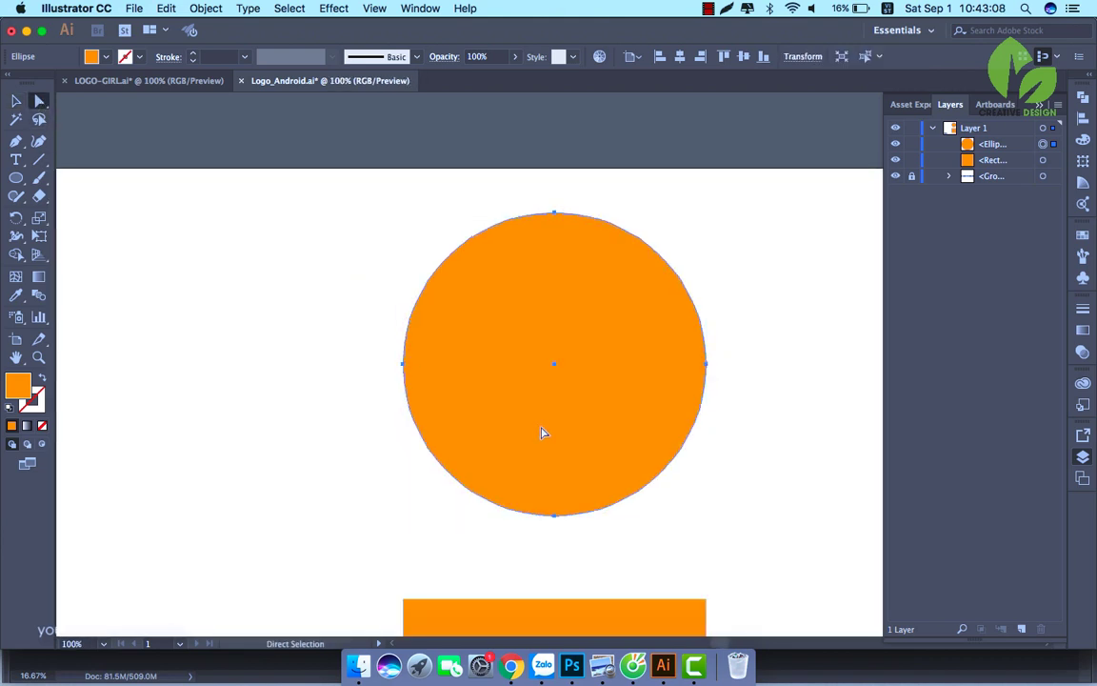
left_click(554, 513)
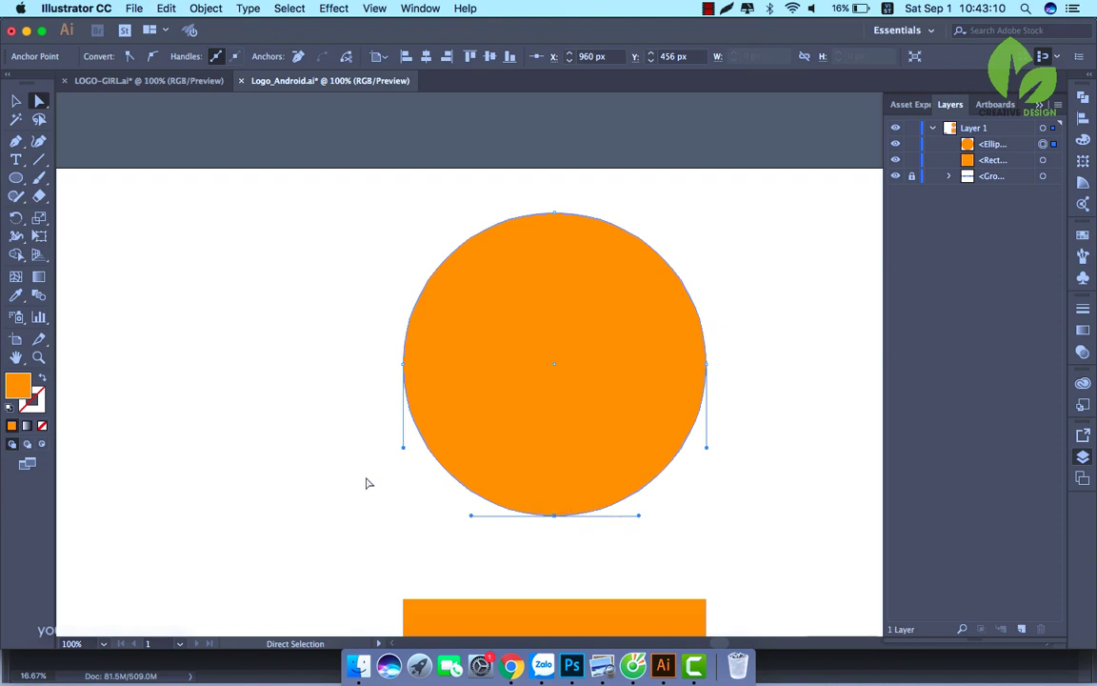
key("Delete")
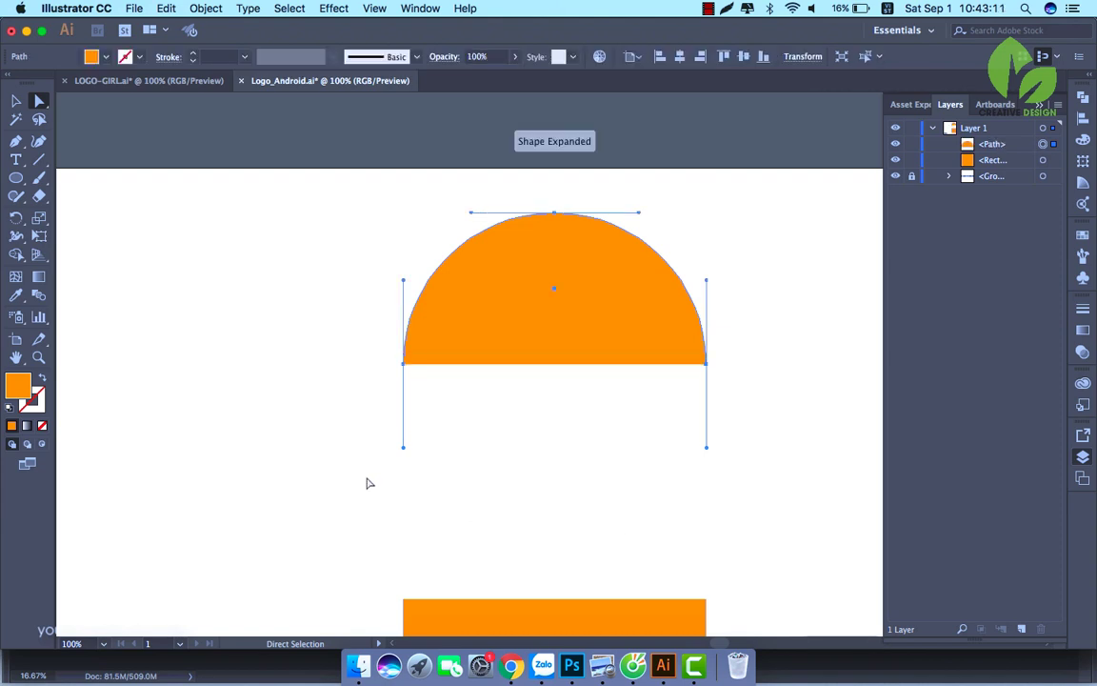
Remove the half circle's fill and give it a black stroke
left_click(15, 100)
left_click(333, 306)
left_click_drag(334, 305, 438, 276)
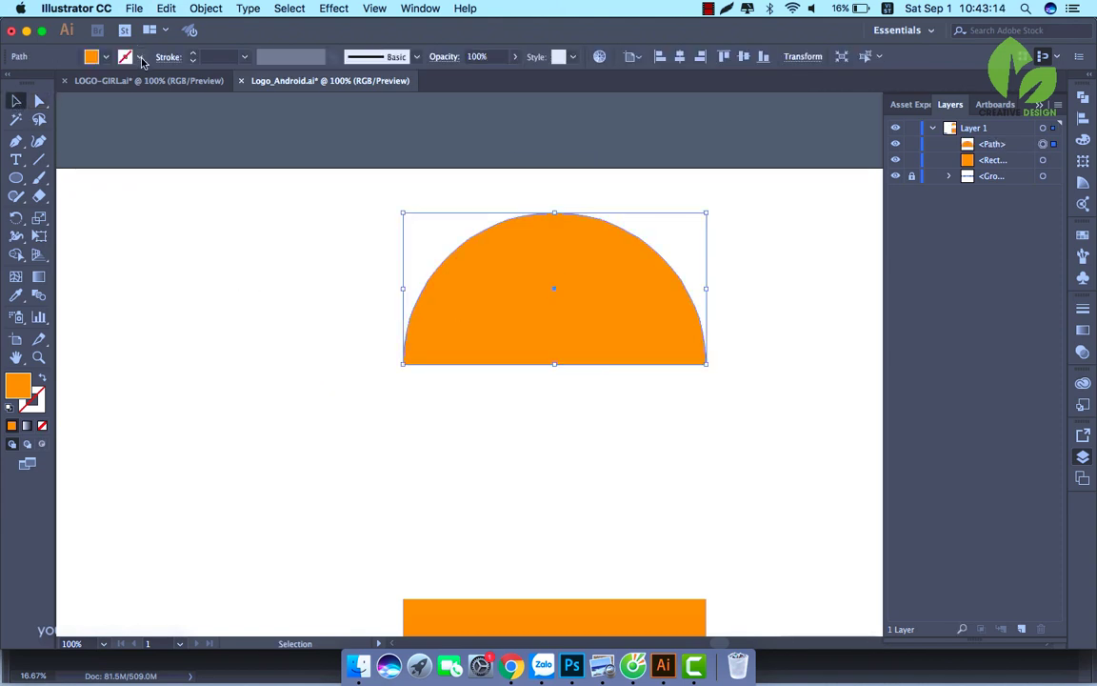
left_click(93, 56)
left_click(10, 82)
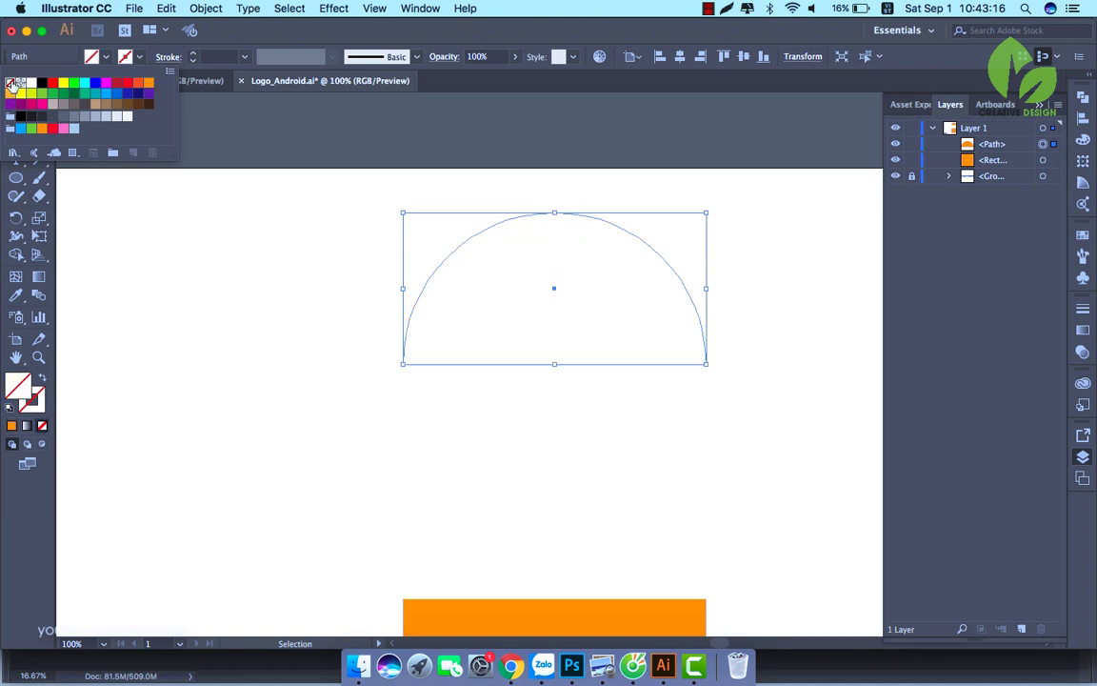
left_click(140, 59)
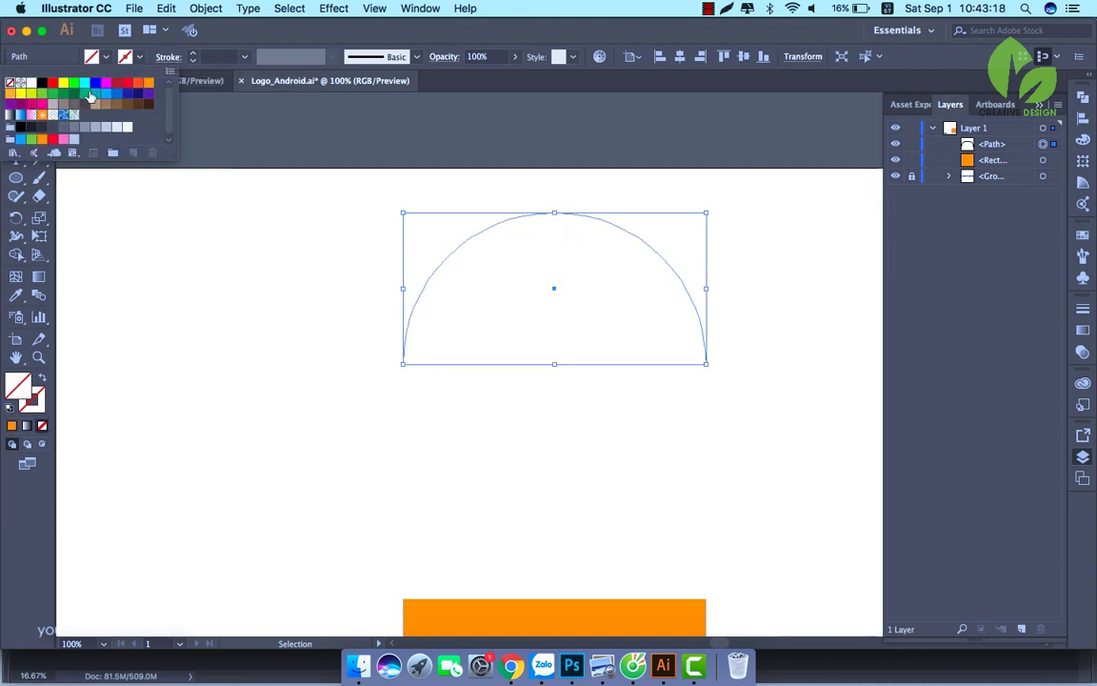
left_click(42, 82)
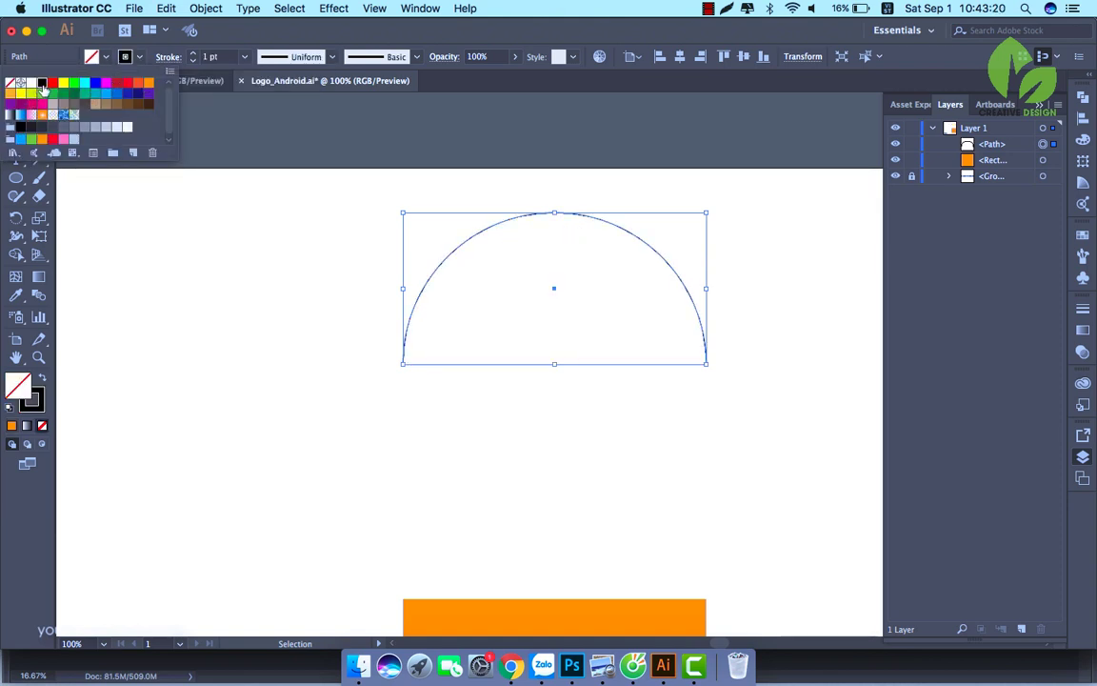
left_click(222, 256)
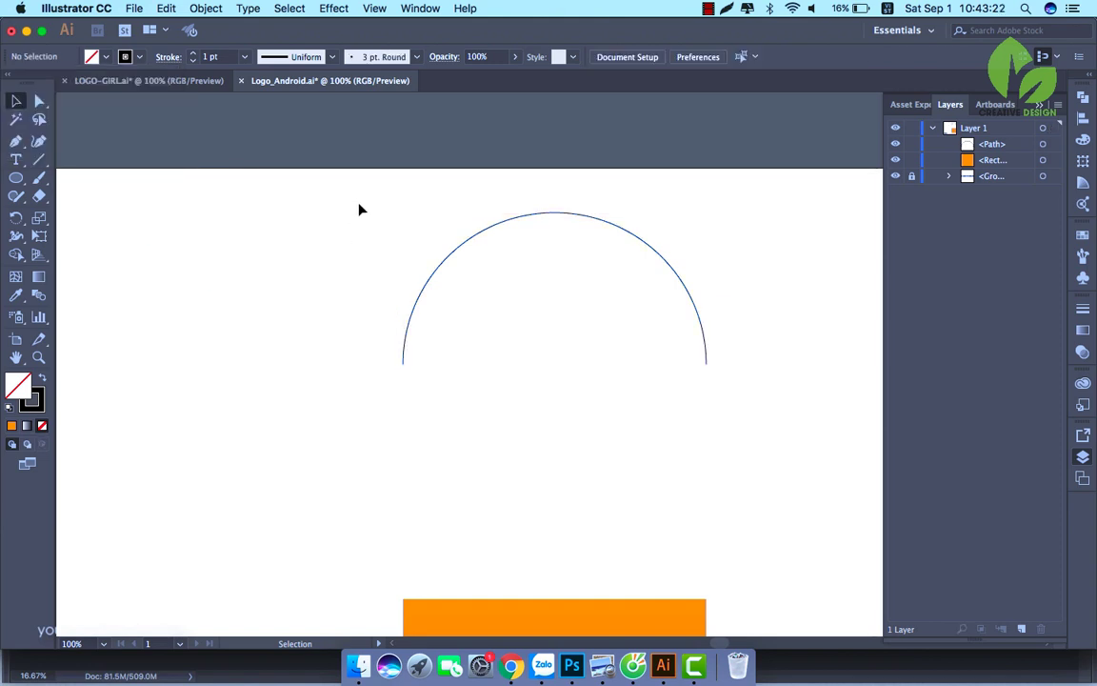
Close the half circle's open path with a straight bottom edge using Join
left_click_drag(341, 206, 720, 405)
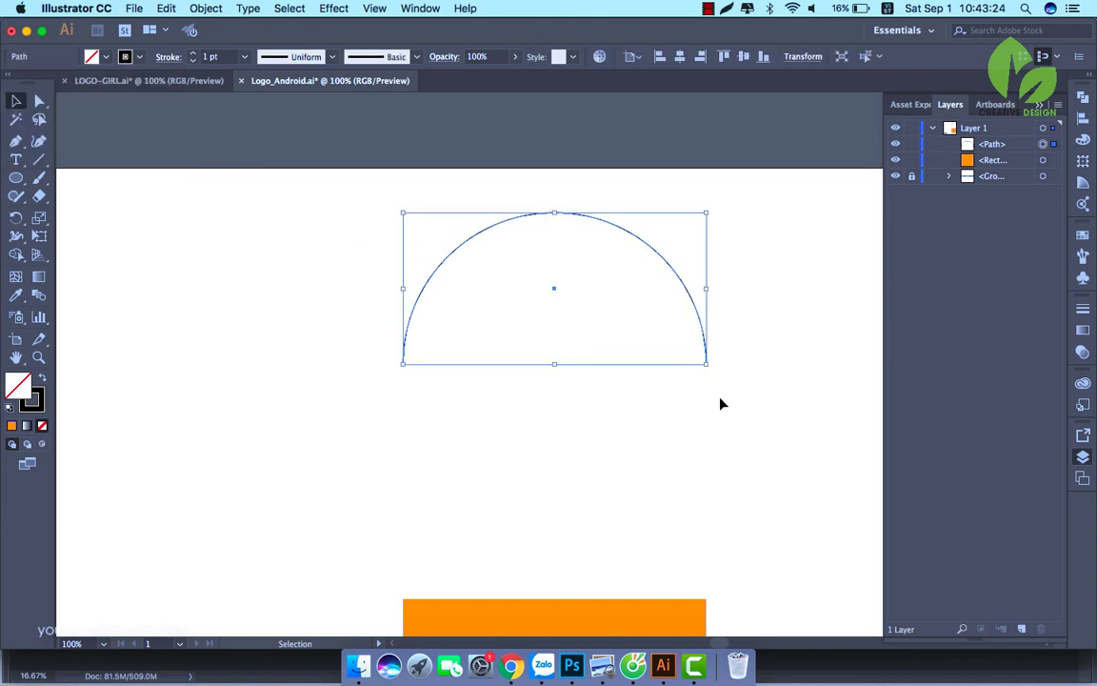
left_click(207, 10)
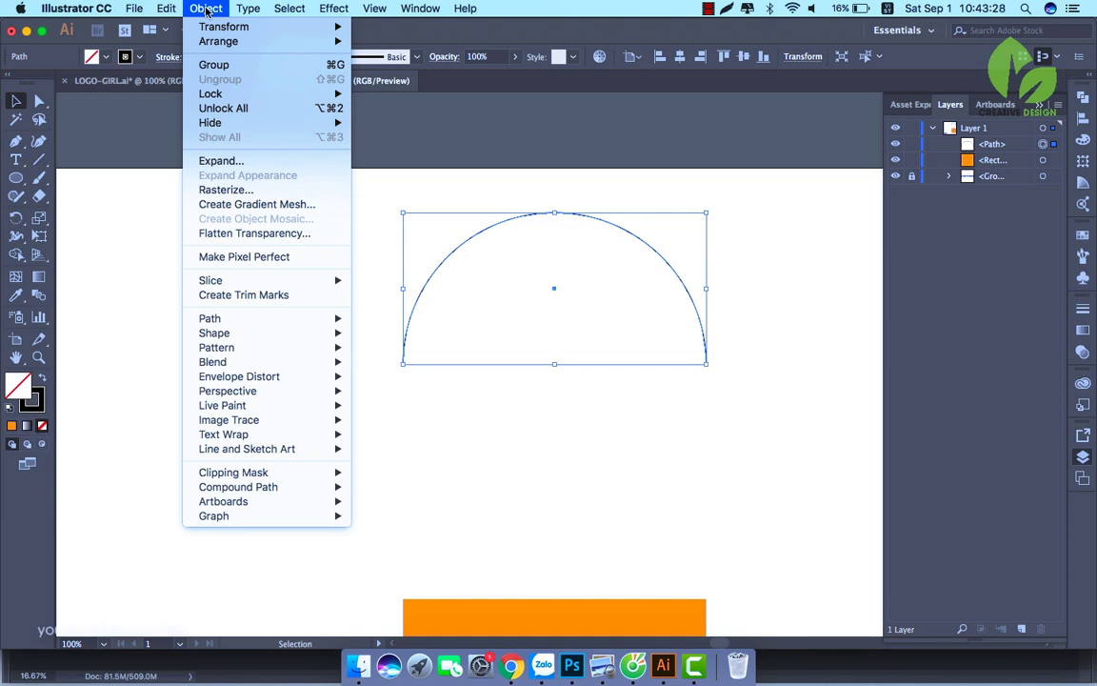
mouse_move(247, 324)
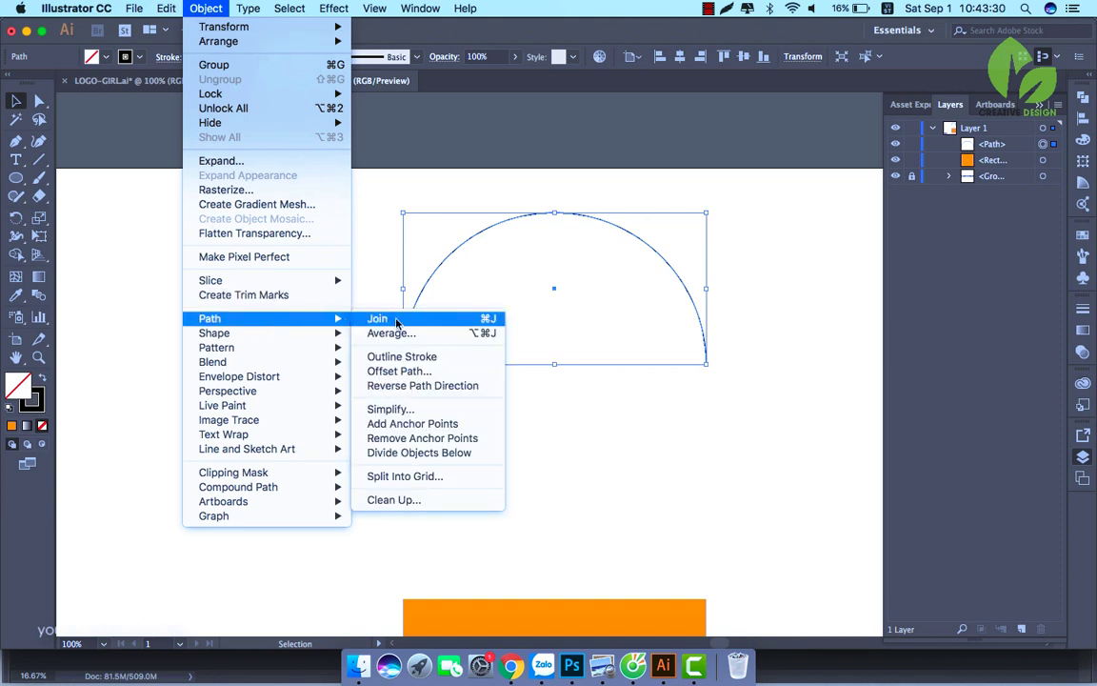
left_click(397, 319)
left_click(274, 279)
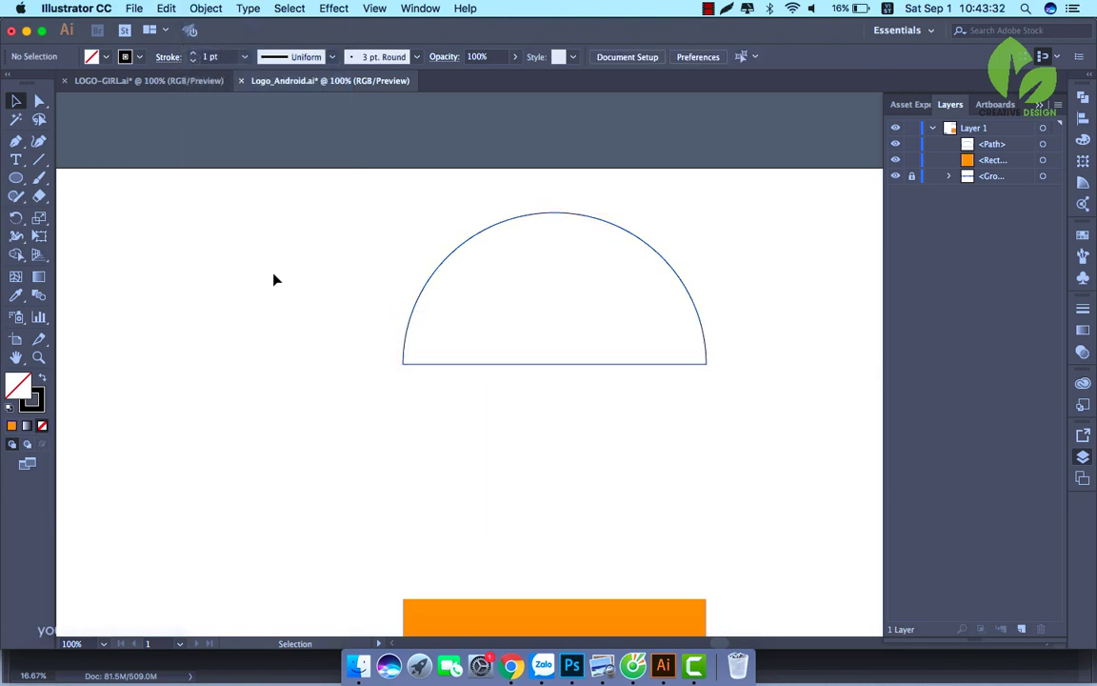
Copy the rectangle's orange fill and stroke-free appearance to the half circle with the Eyedropper
left_click_drag(253, 202, 709, 395)
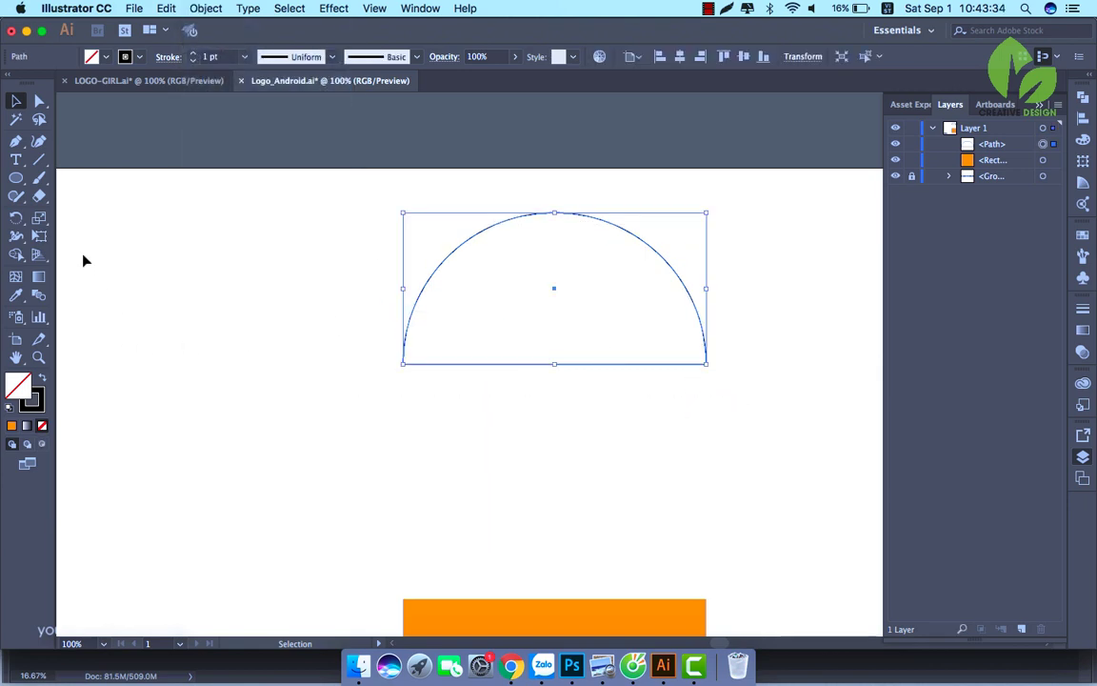
scroll(181, 259, "down", 4)
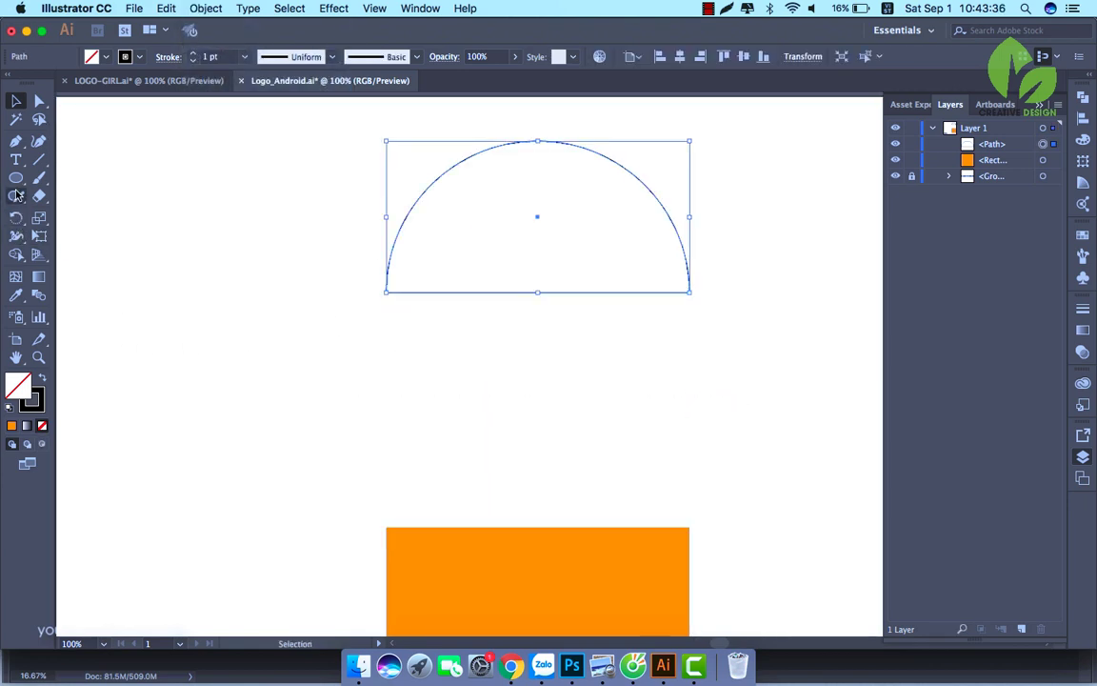
left_click(16, 295)
left_click(454, 541)
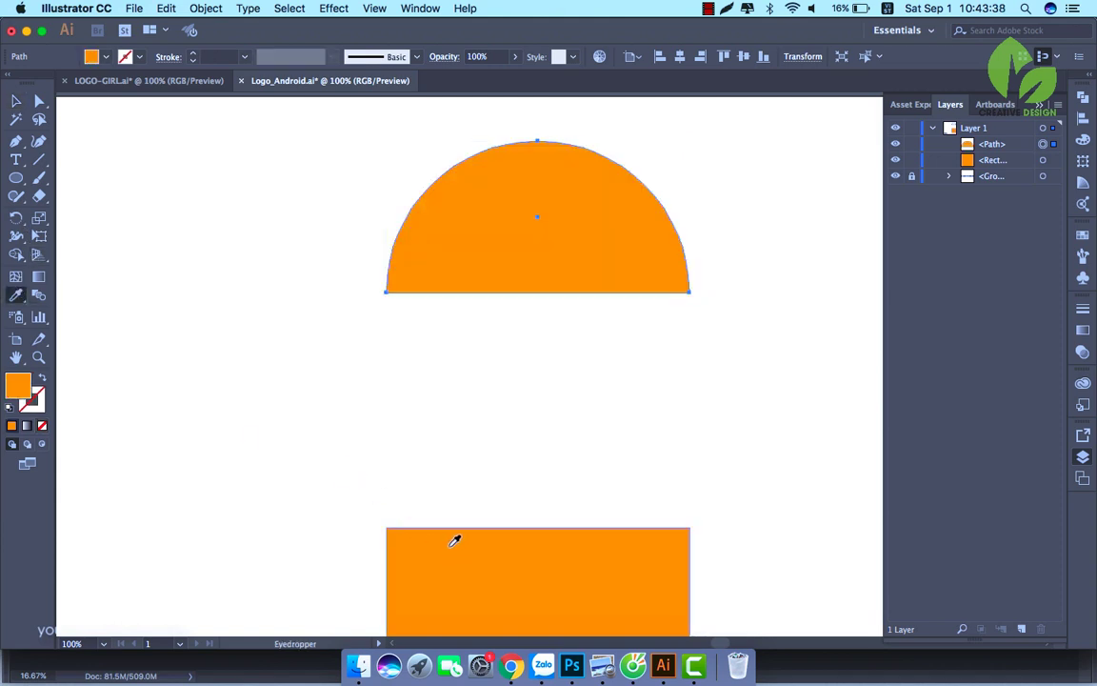
left_click(16, 100)
left_click(273, 269)
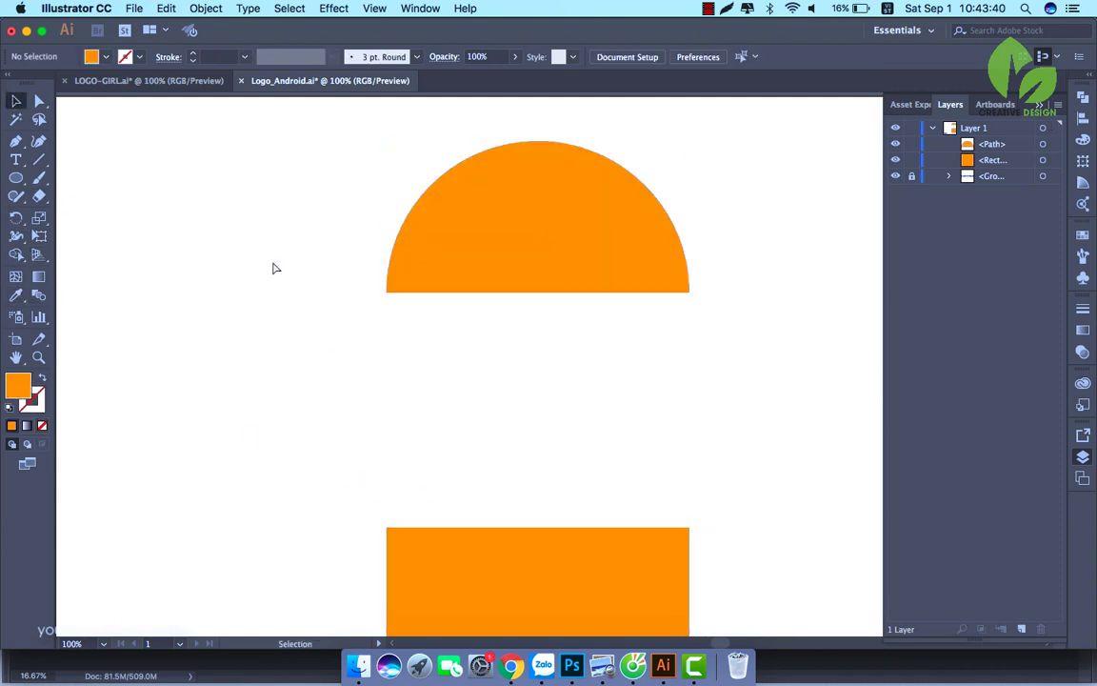
key("super+equal")
key("super+equal")
left_click_drag(272, 260, 235, 419)
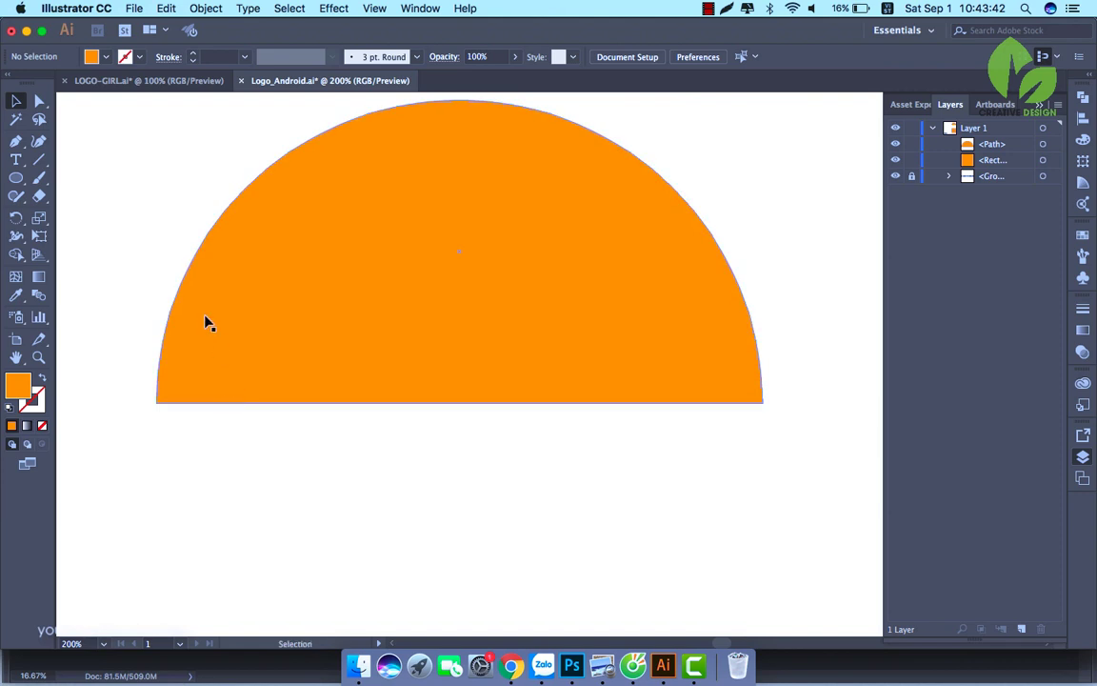
left_click(328, 324)
left_click(16, 180)
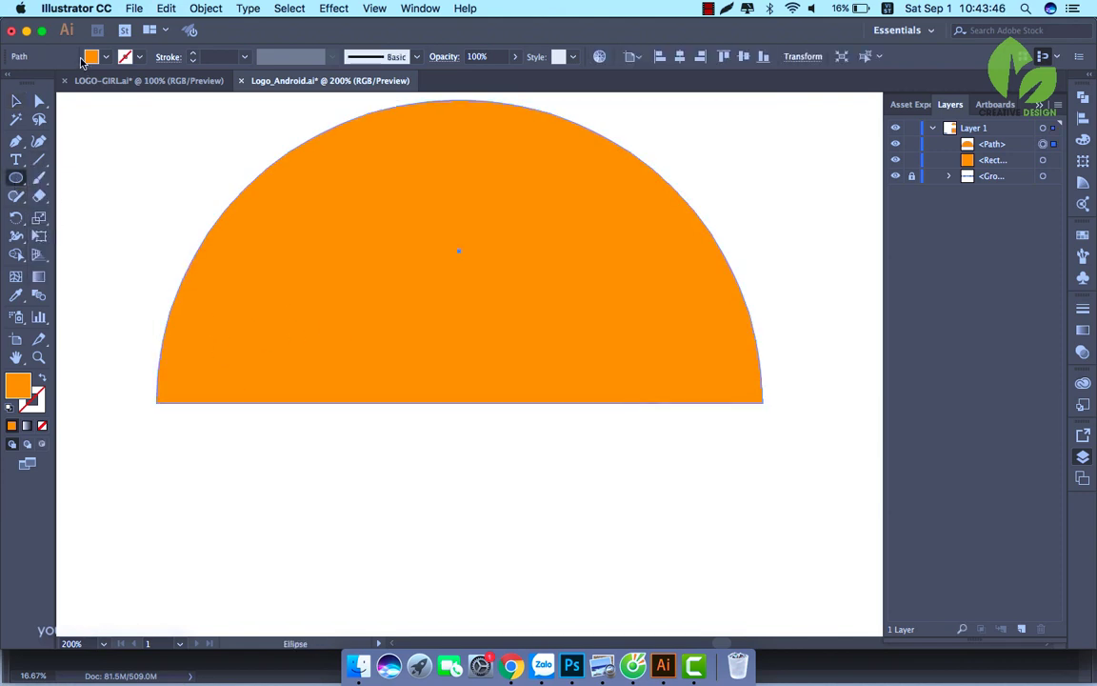
left_click(107, 58)
left_click(30, 82)
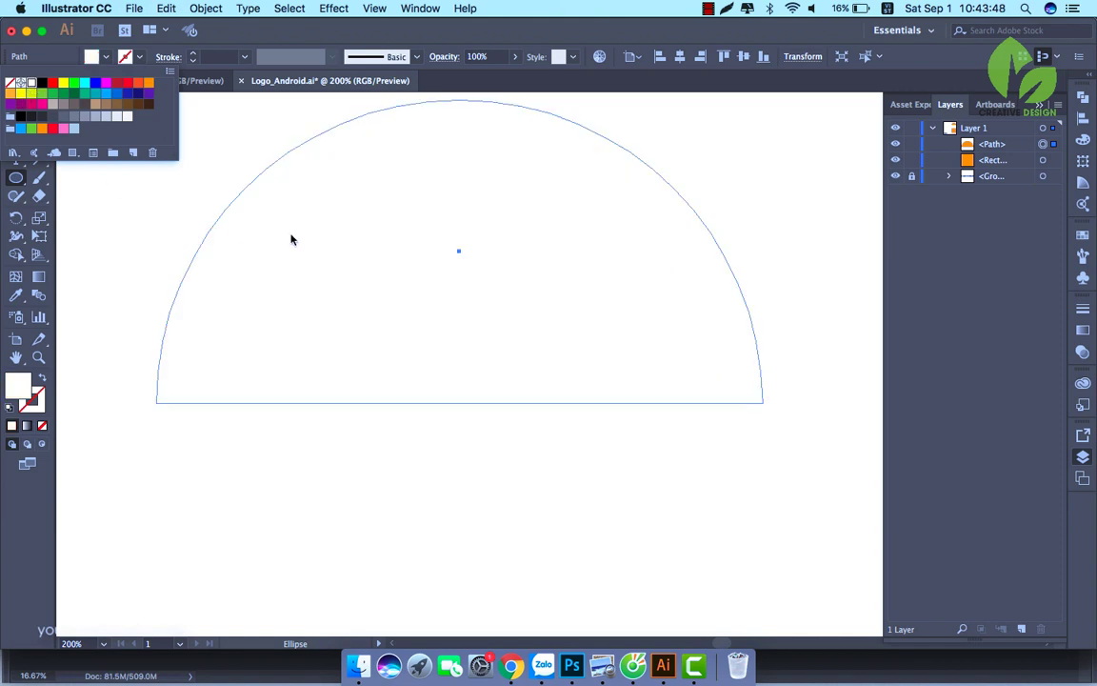
left_click(137, 198)
key("super+z")
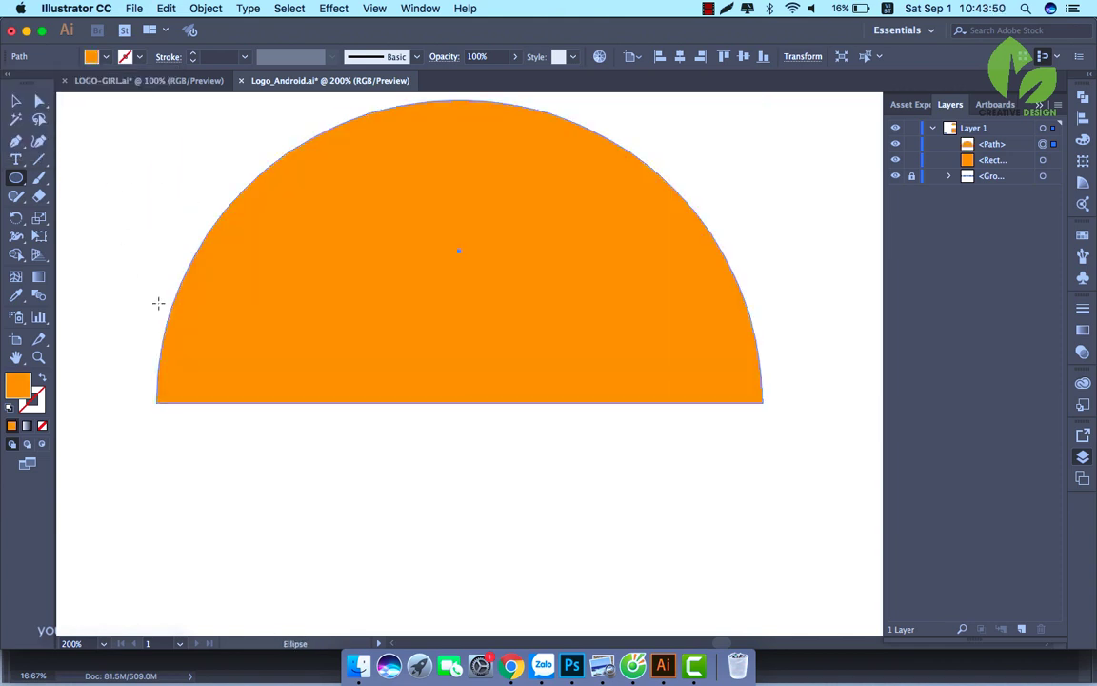
Draw a circle about 27 px in diameter in the left part of the half circle and fill it white
left_click_drag(279, 454, 324, 492)
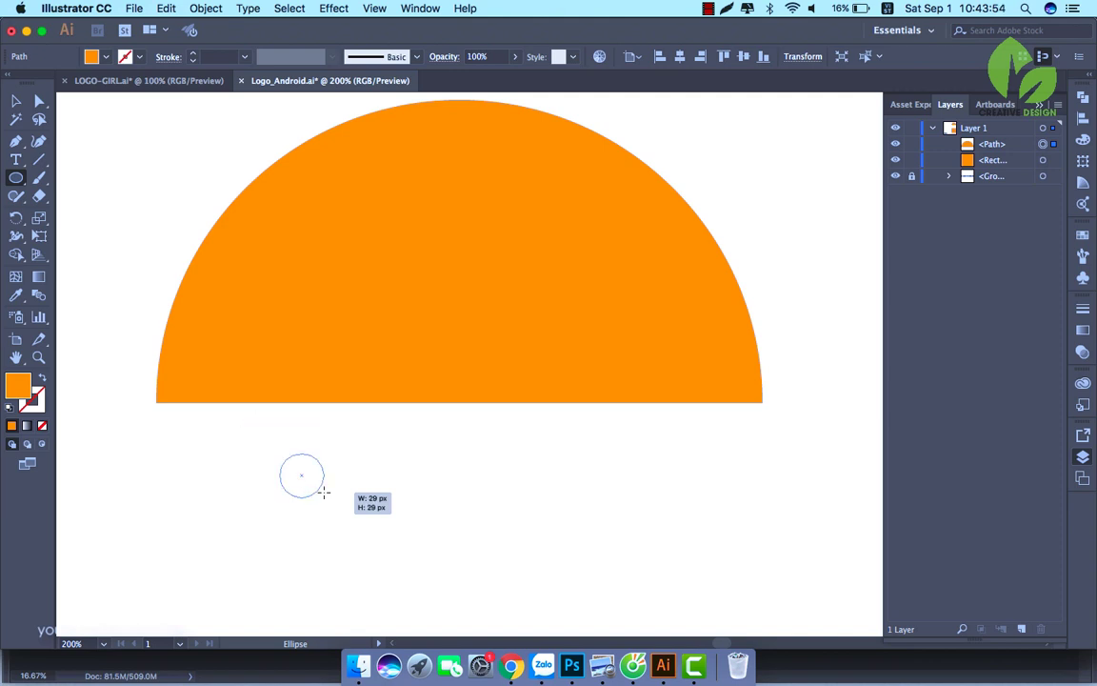
left_click_drag(324, 492, 326, 276)
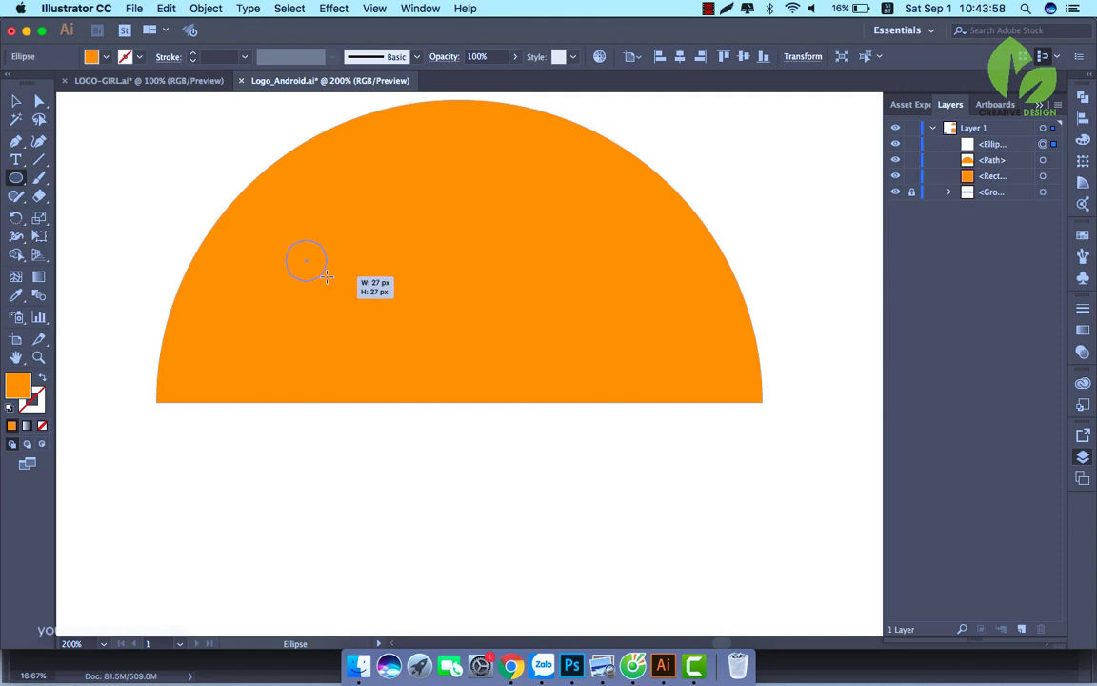
left_click(105, 56)
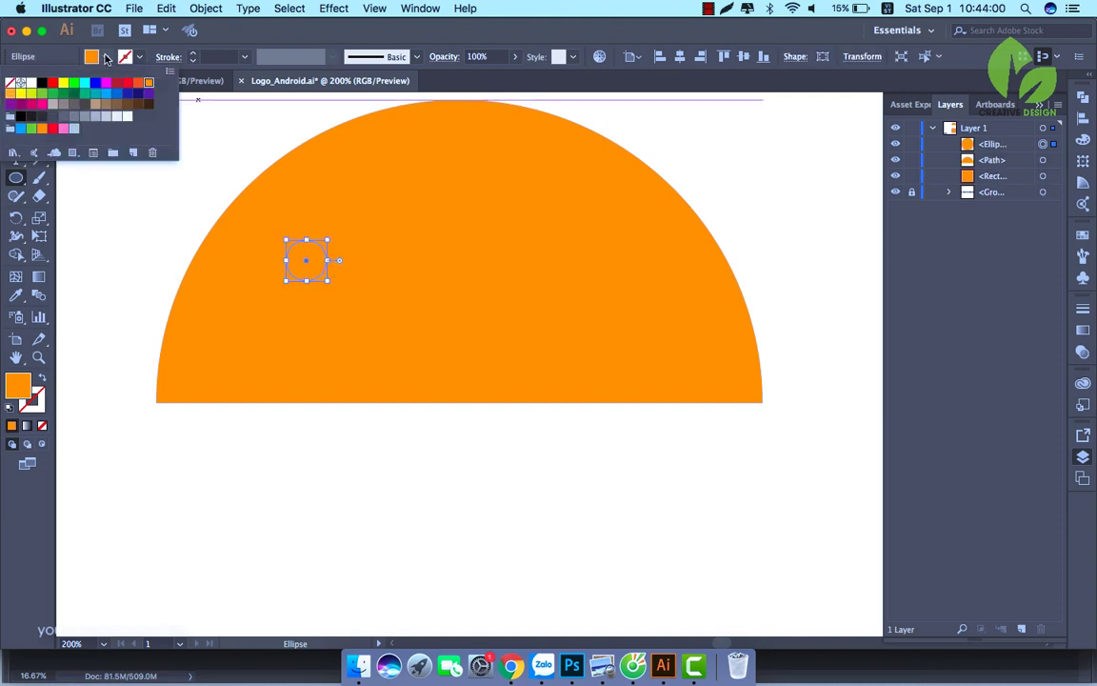
left_click(32, 84)
left_click(134, 228)
left_click(225, 276)
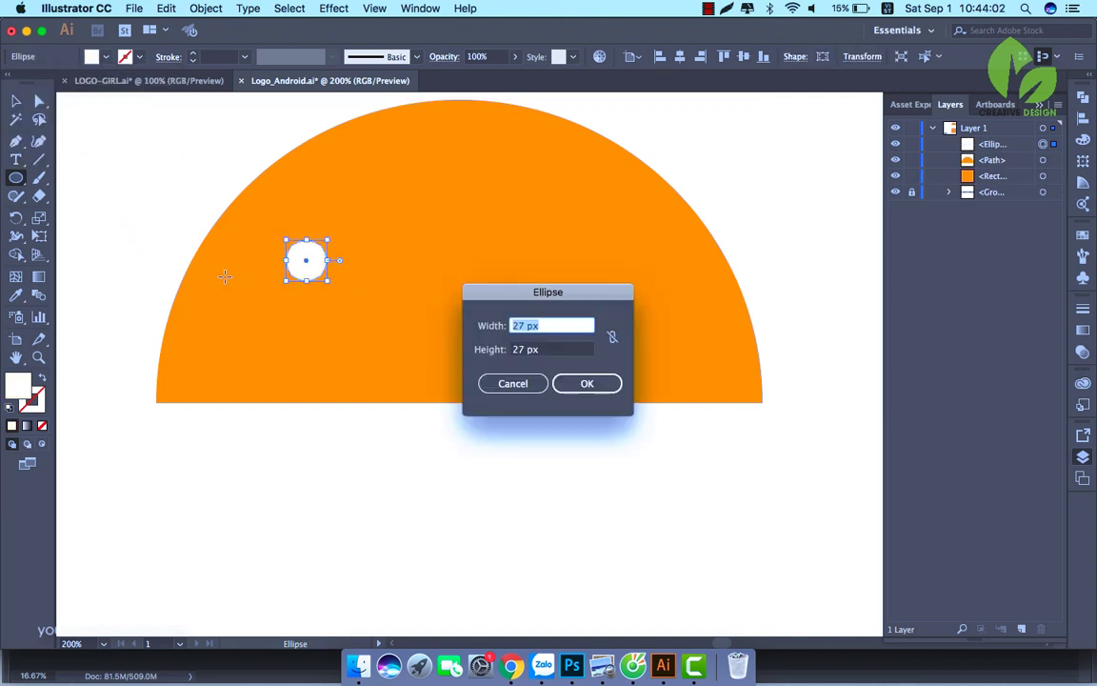
key("Escape")
left_click(16, 101)
left_click(94, 155)
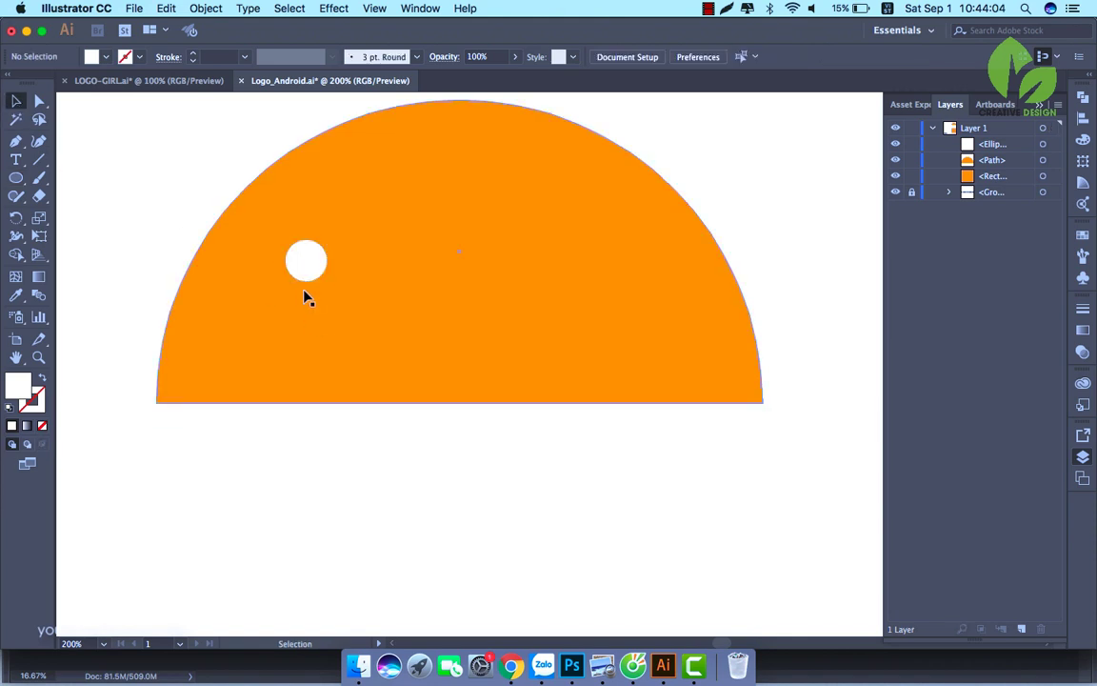
Duplicate the white eye circle horizontally to the right part of the half circle
left_click(304, 268)
left_click_drag(305, 269, 613, 291)
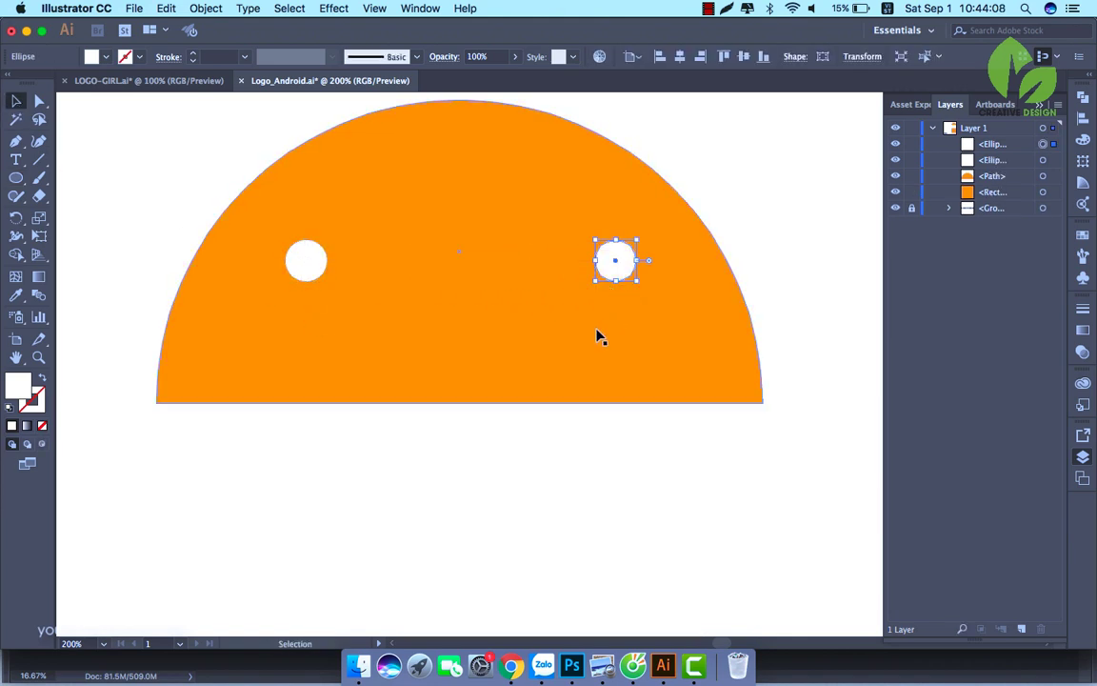
left_click(604, 472)
Group the two white eye circles
left_click(617, 262)
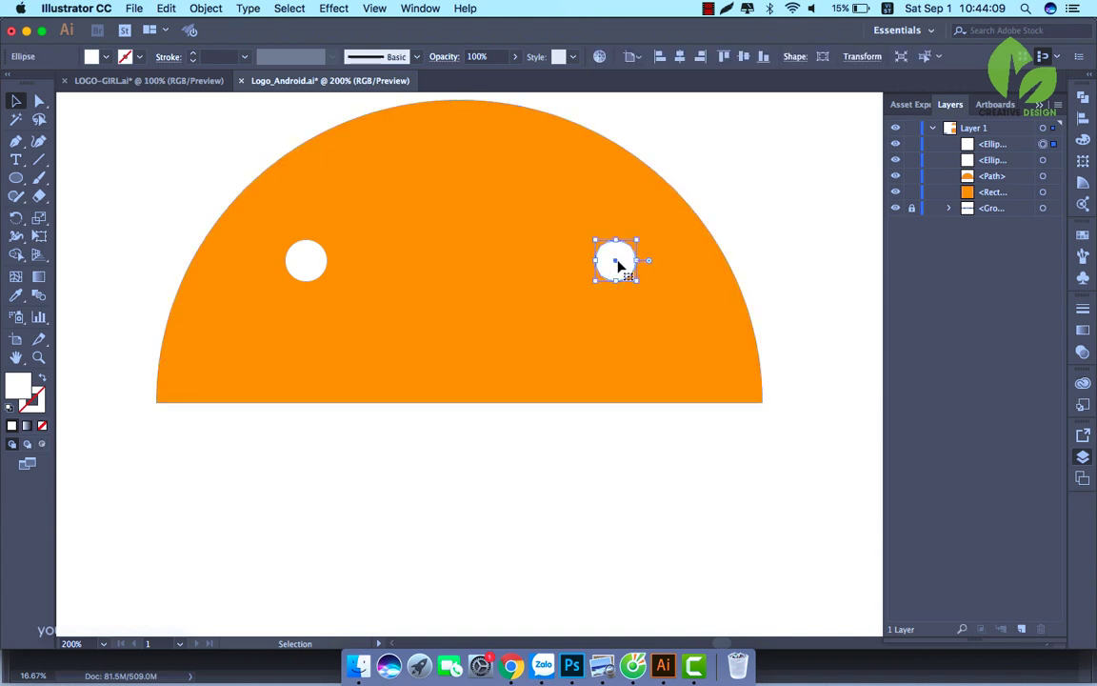
left_click(305, 274, "shift")
right_click(304, 273)
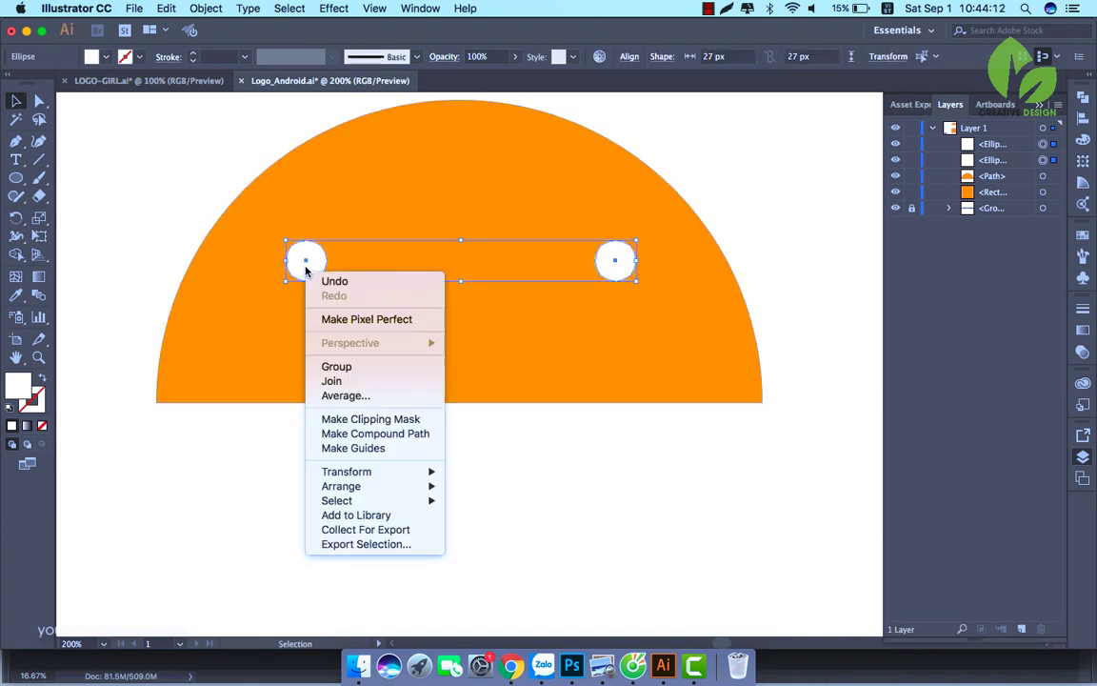
left_click(344, 367)
left_click(786, 180)
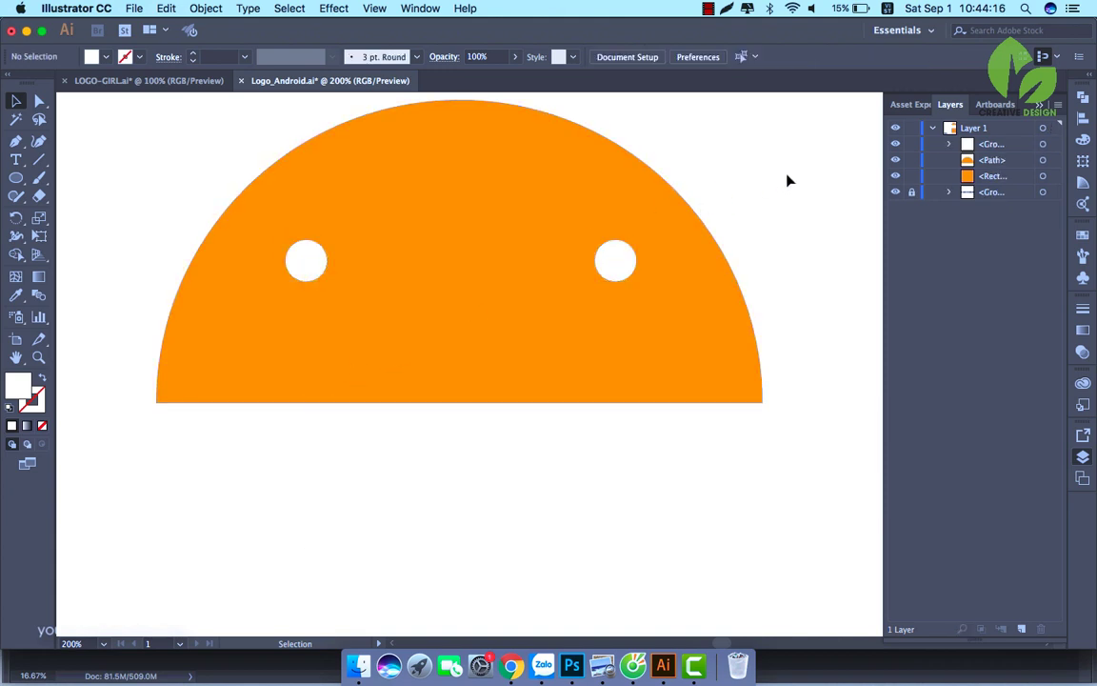
Centre the eye group horizontally on the half-circle head
left_click(621, 270)
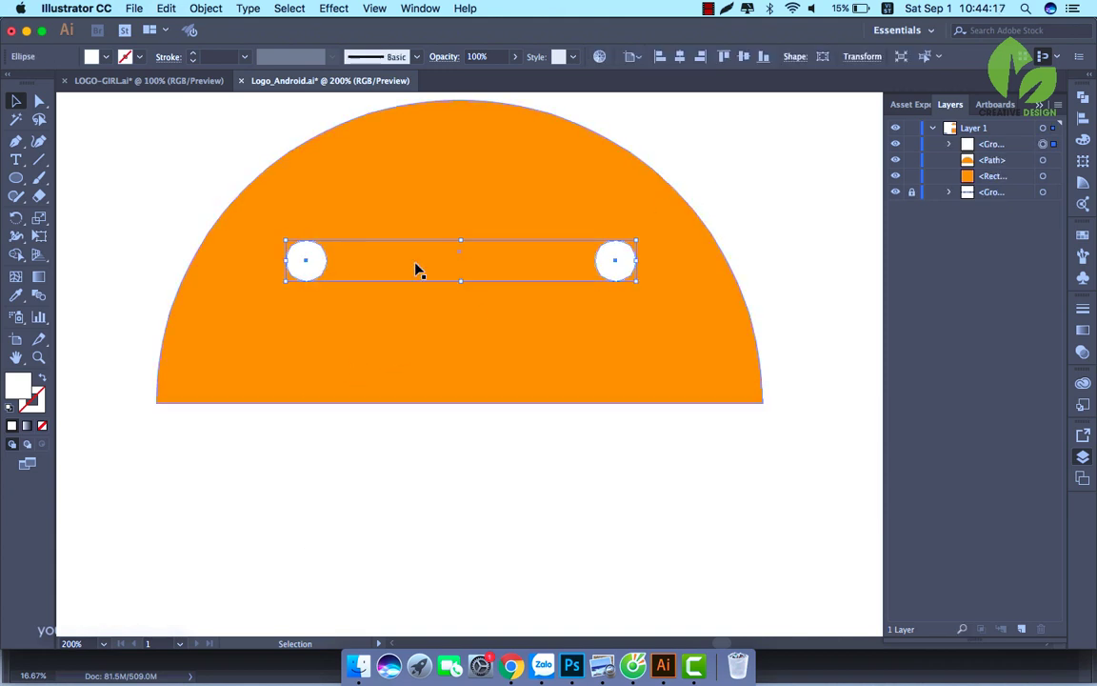
left_click(396, 189, "shift")
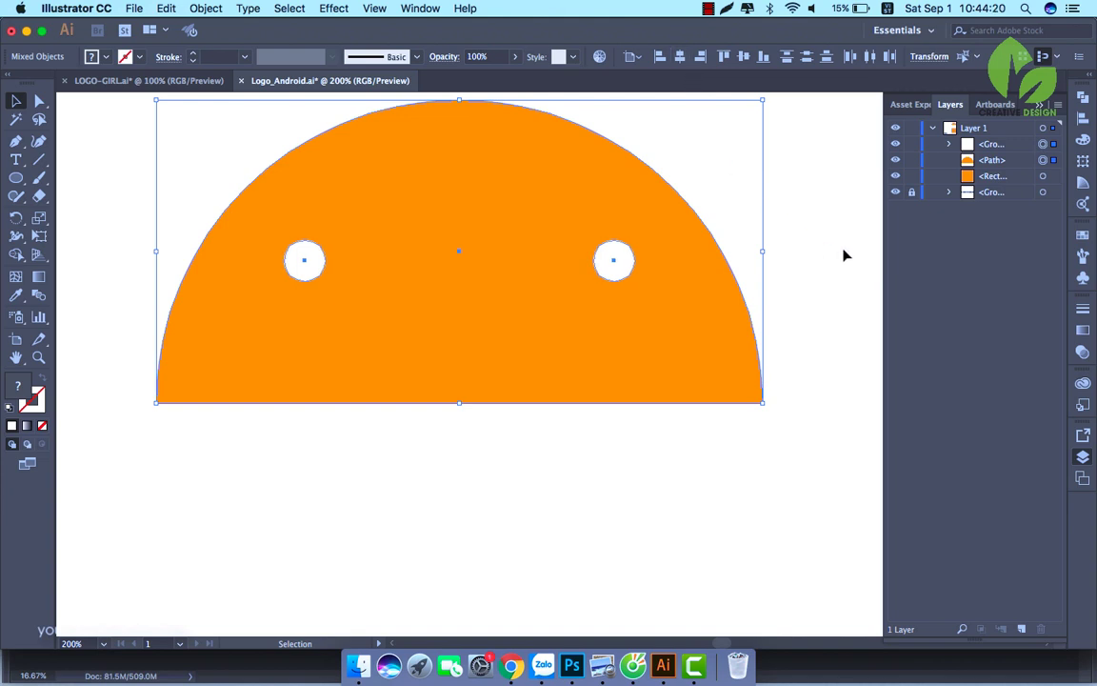
left_click(801, 262)
Enlarge the eye group proportionally about its centre so that each eye is about 34.5 px in diameter
key("super+minus")
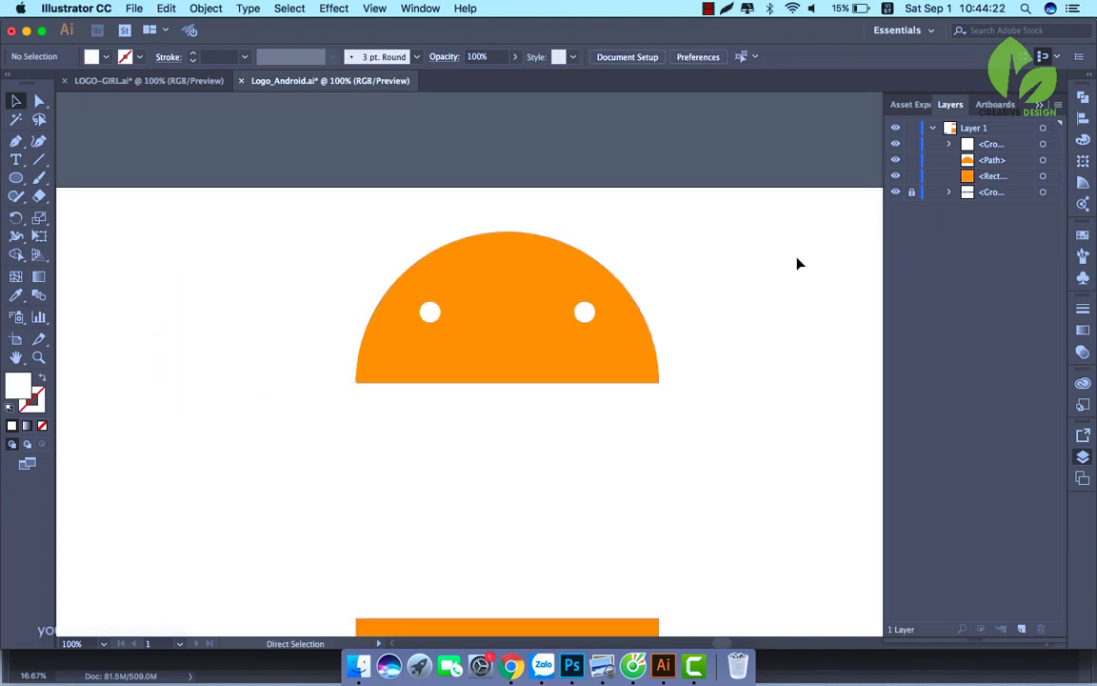
left_click_drag(436, 426, 444, 341)
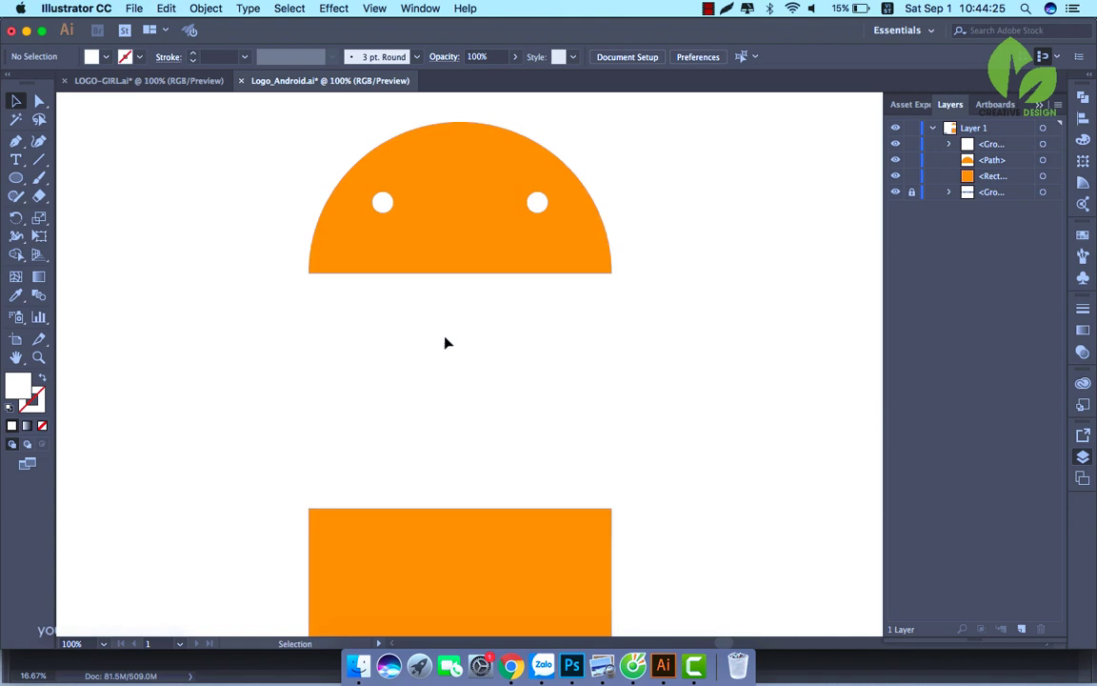
left_click(422, 268)
left_click(561, 331)
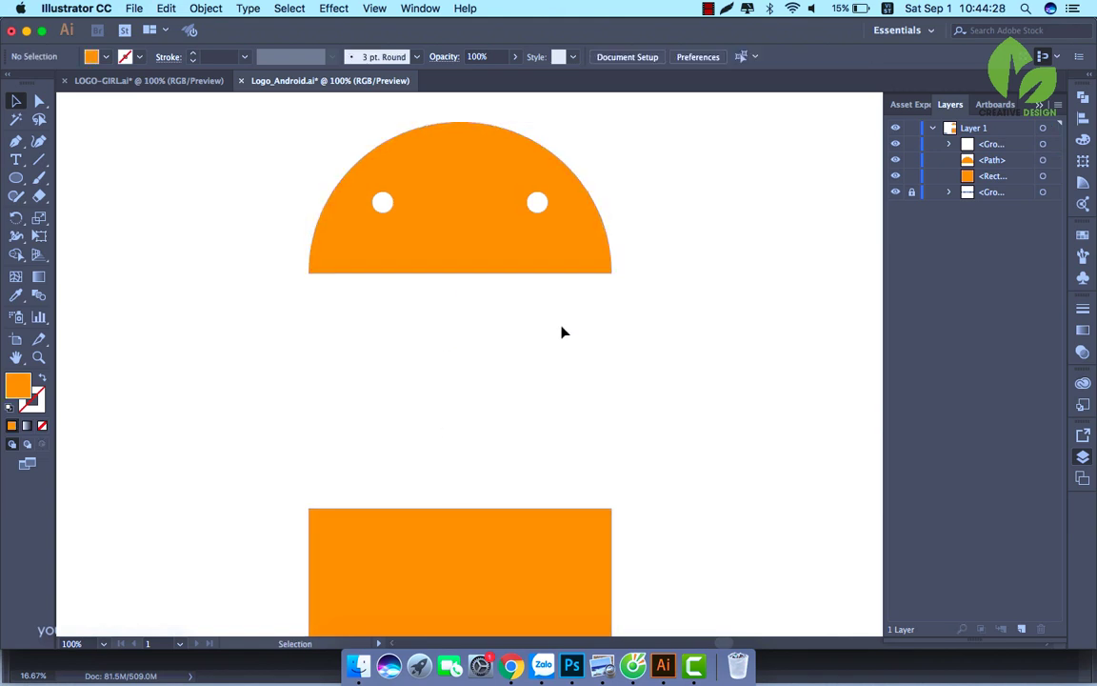
left_click_drag(496, 344, 496, 399)
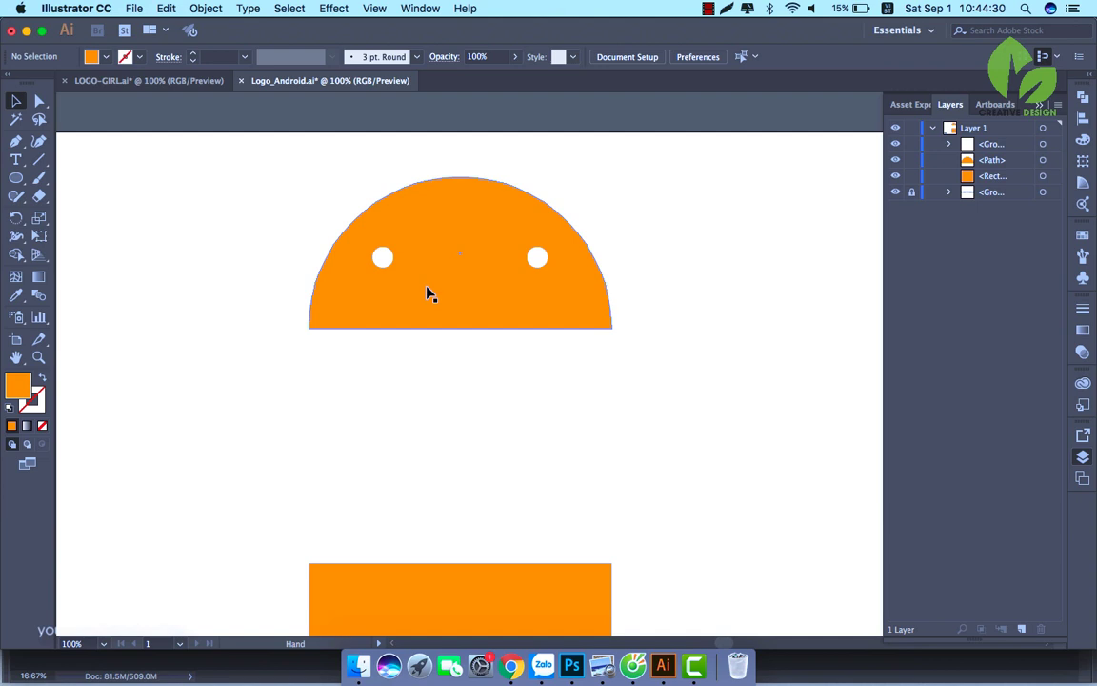
left_click(381, 263)
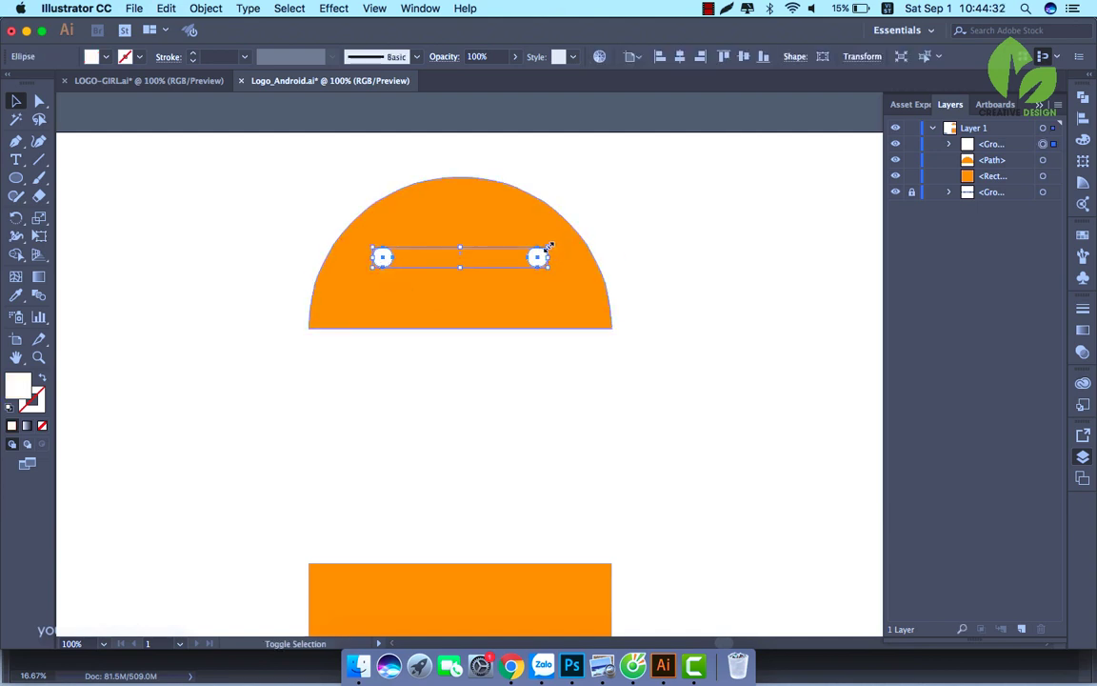
left_click_drag(548, 247, 651, 275)
left_click(652, 275)
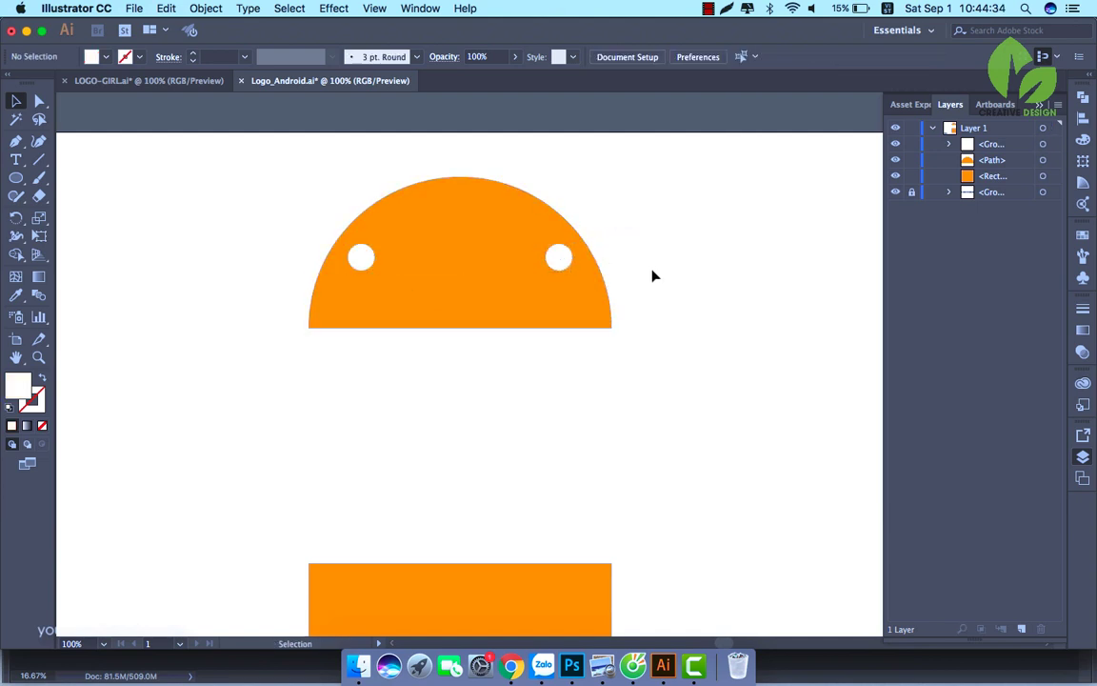
Isolate the eye group and move the left eye horizontally inward, closer to the right eye
double_click(363, 262)
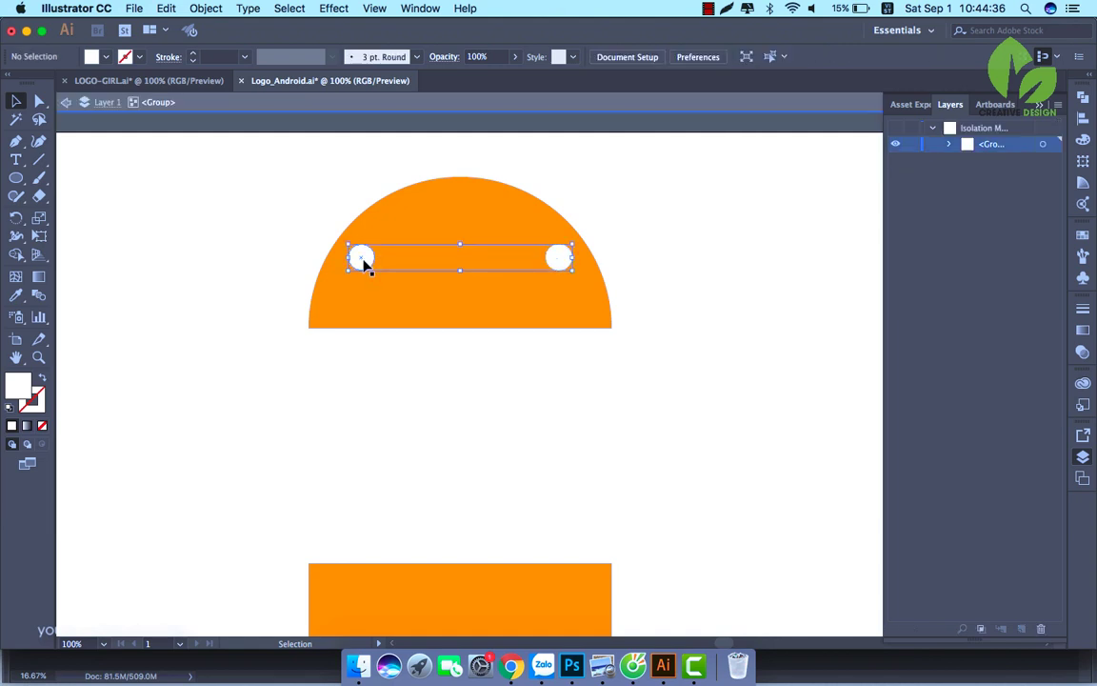
left_click(363, 262)
left_click_drag(364, 260, 402, 263)
left_click(560, 255, "shift")
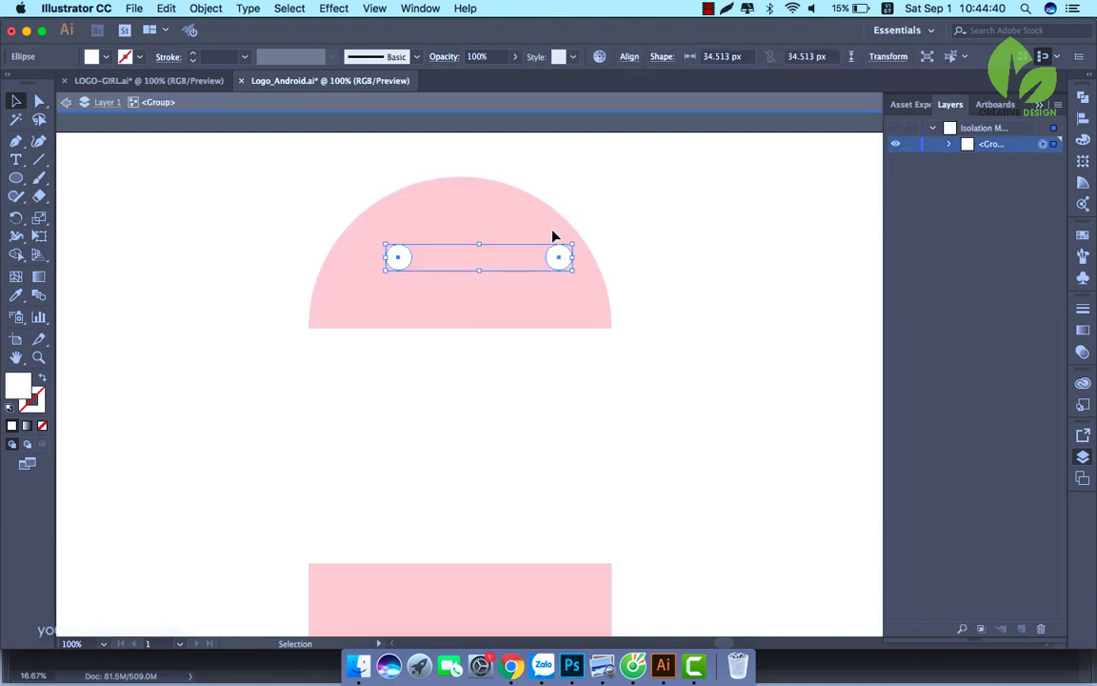
left_click(630, 57)
left_click(504, 101)
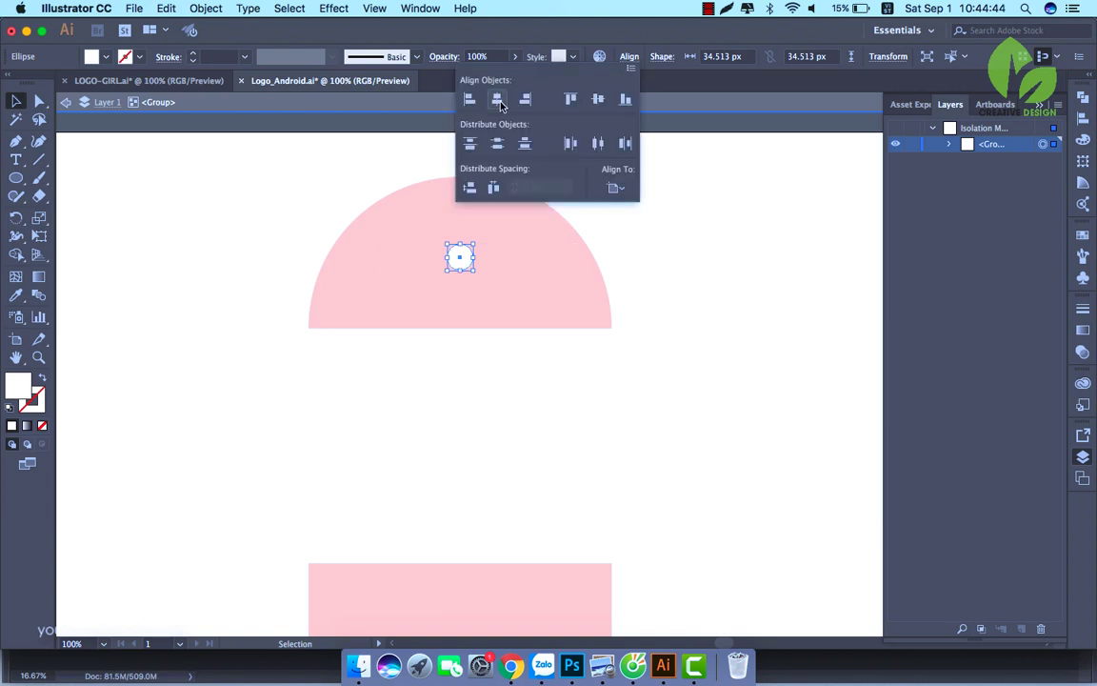
left_click(695, 255)
key("super+z")
left_click(611, 383)
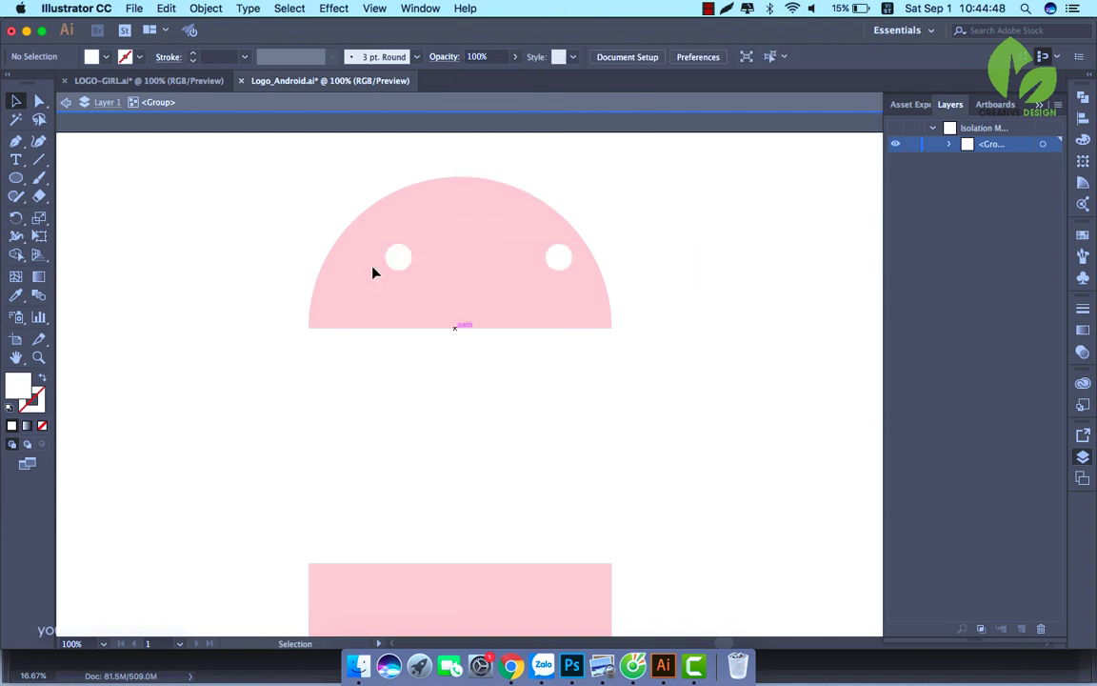
Leave the group's isolation mode and centre the eye group horizontally on the half-circle head
double_click(246, 217)
left_click_drag(289, 176, 633, 316)
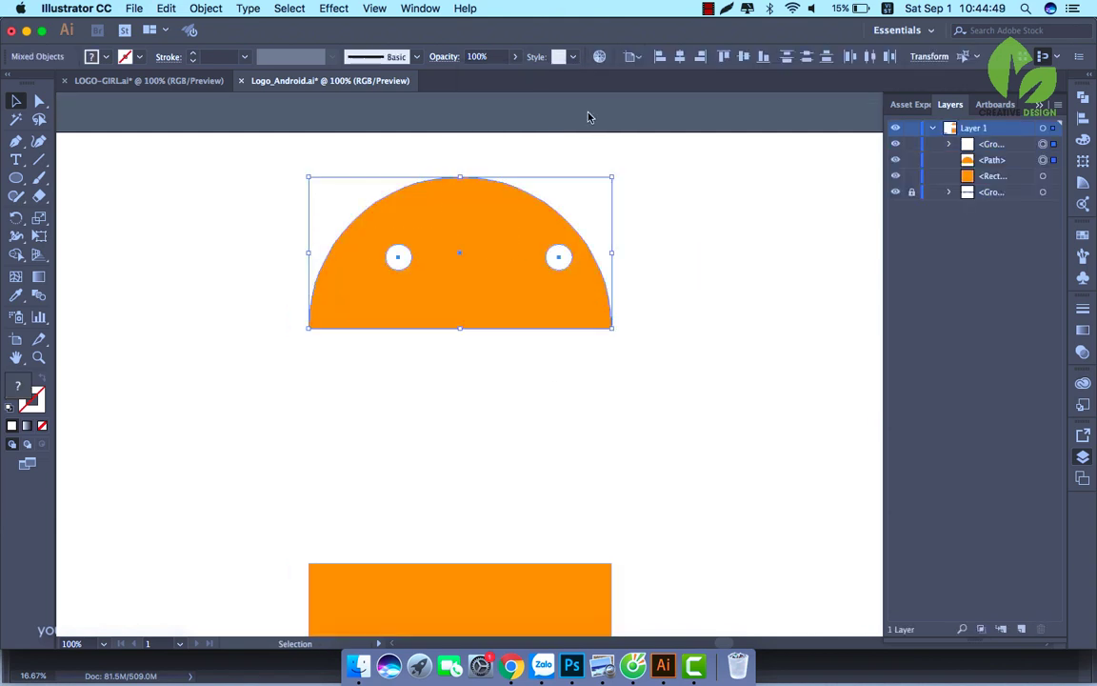
left_click(679, 60)
left_click(739, 360)
left_click(546, 260)
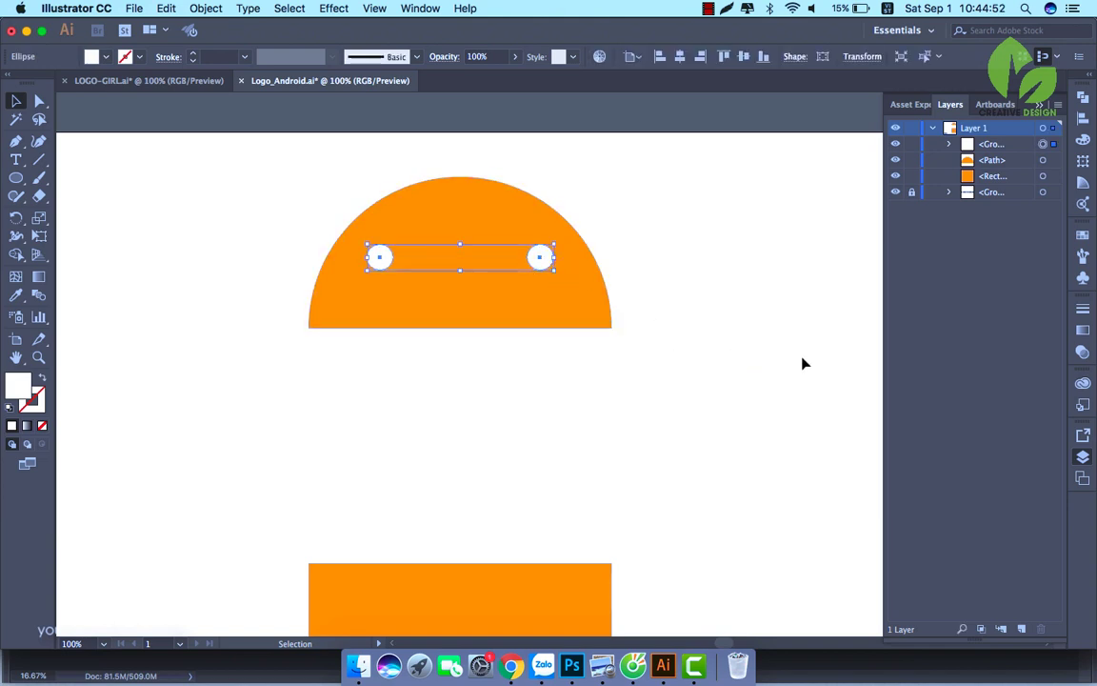
Nudge the eye group vertically until it sits slightly higher on the half-circle head, and deselect it
key("Down")
key("Down")
key("Down")
key("Down")
key("Down")
key("Down")
key("Down")
key("Down")
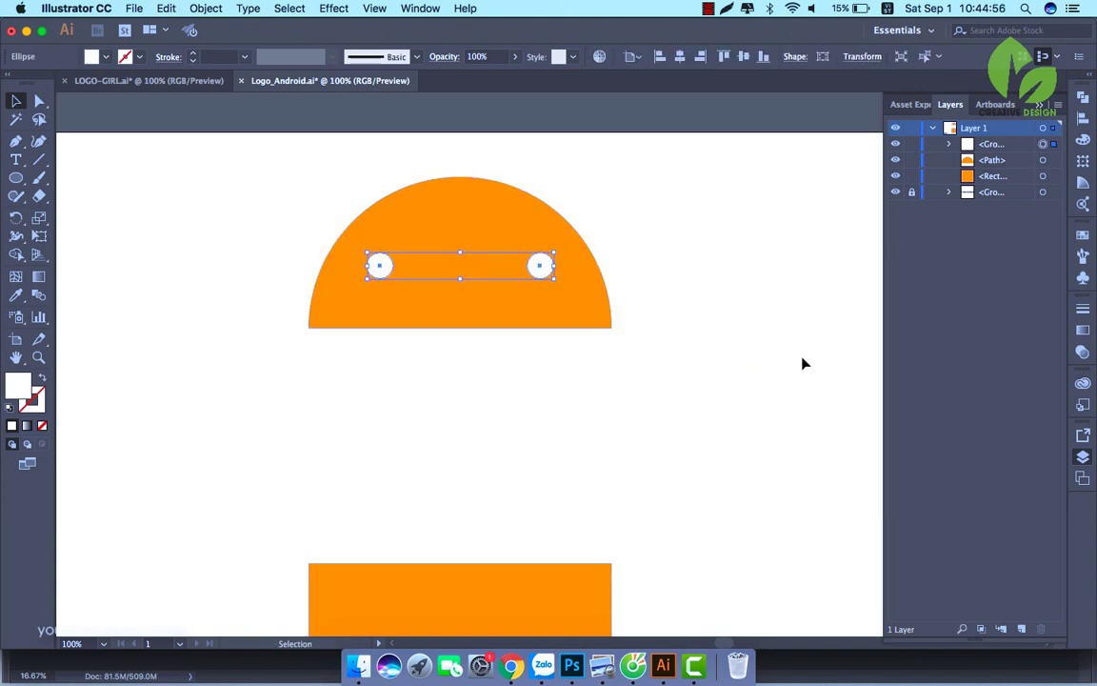
key("Up")
key("Up")
key("Up")
key("Up")
key("Up")
key("Up")
key("Up")
key("Up")
key("Up")
key("Up")
key("Up")
key("Up")
key("Up")
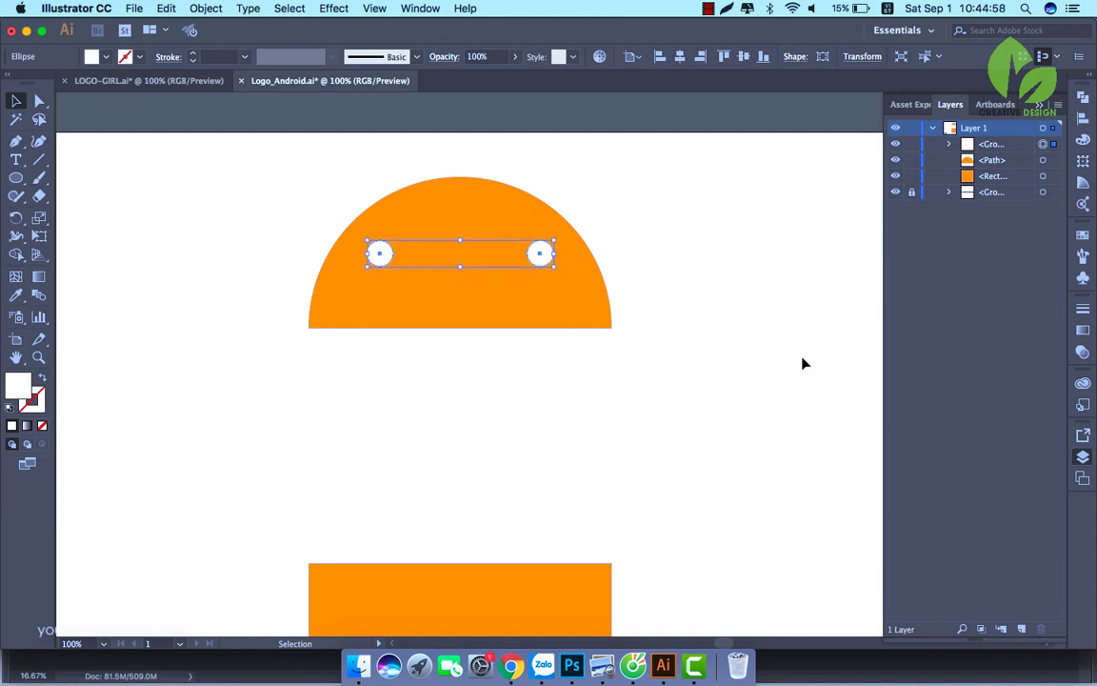
key("Down")
left_click(591, 396)
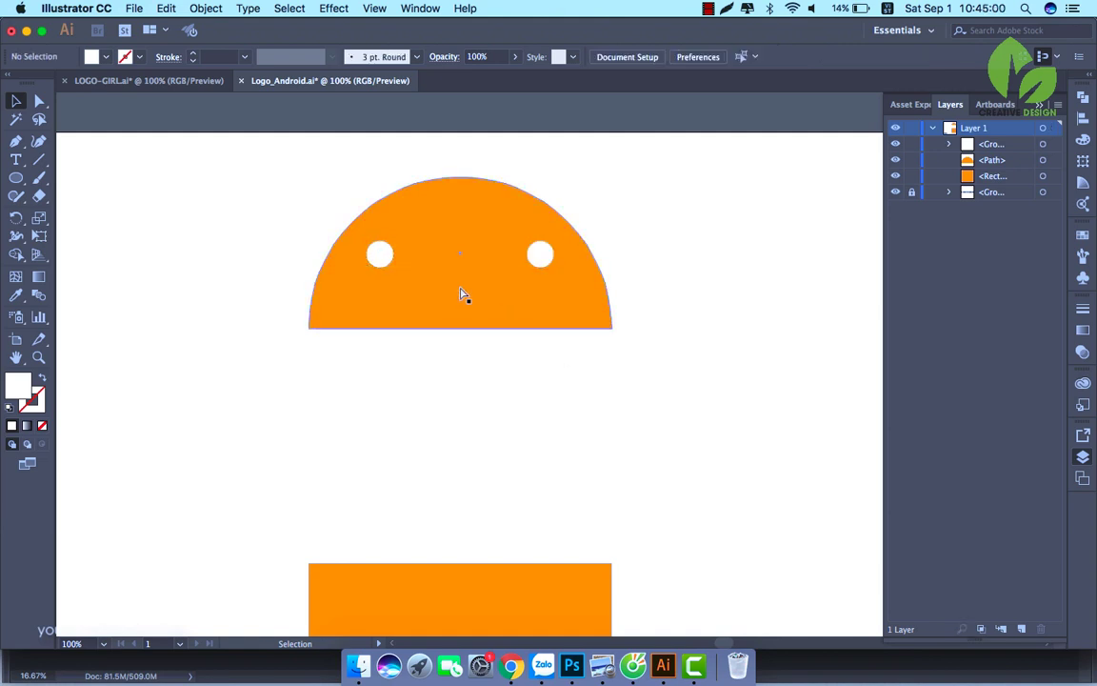
Isolate the eye group and shift the left eye horizontally a little closer to the right eye
key("a")
key("super+minus")
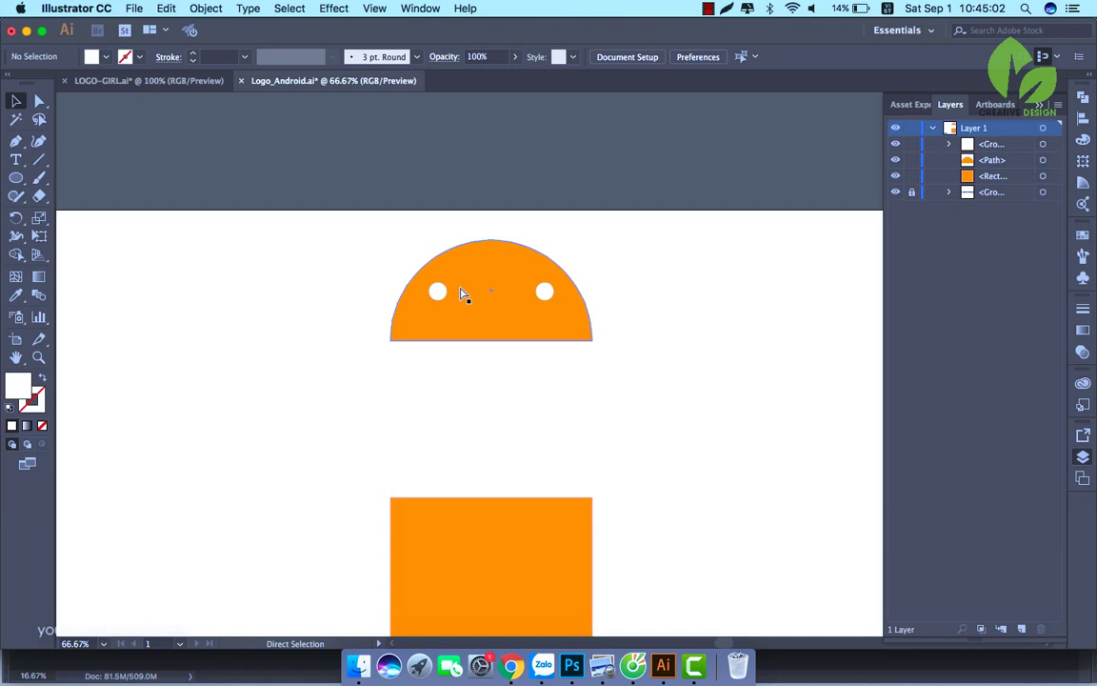
key("super+plus")
key("super+plus")
key("v")
left_click(290, 201)
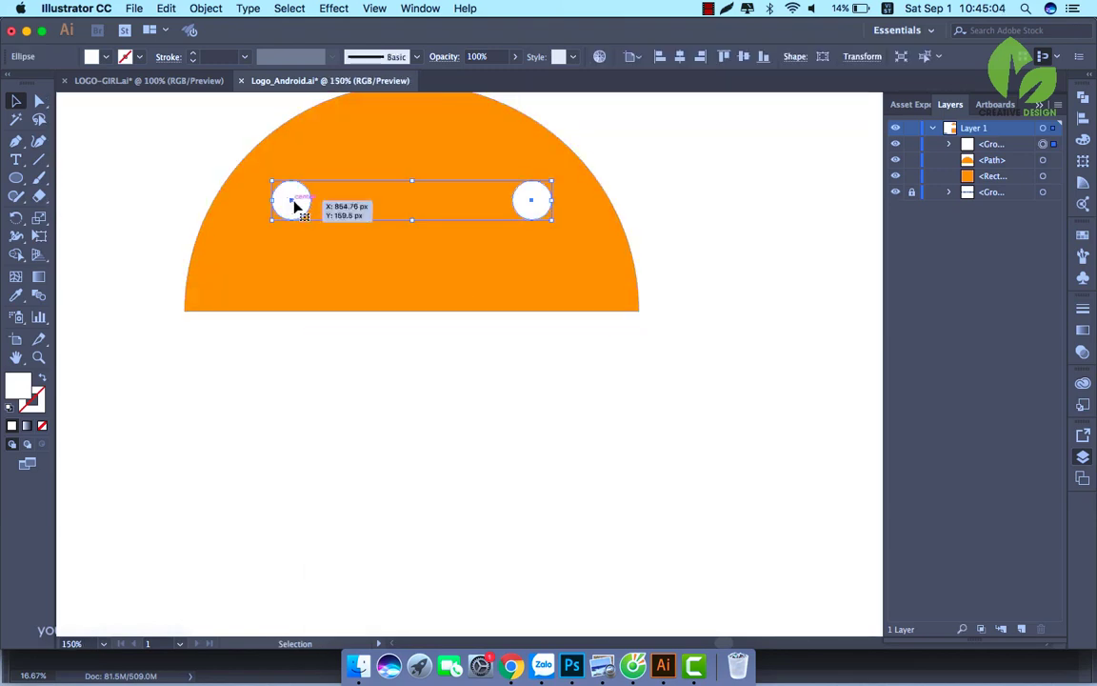
double_click(296, 205)
left_click(298, 205)
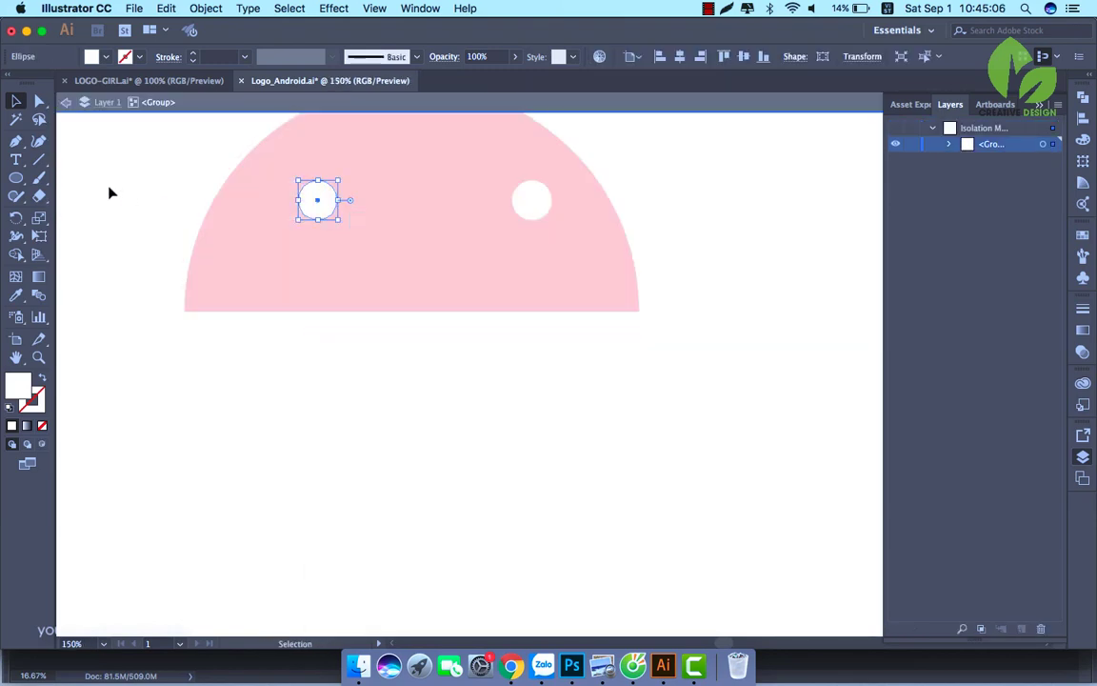
Exit the eye group's isolation mode and realign the eyes to the head's horizontal centre
double_click(109, 193)
left_click_drag(185, 164, 640, 100)
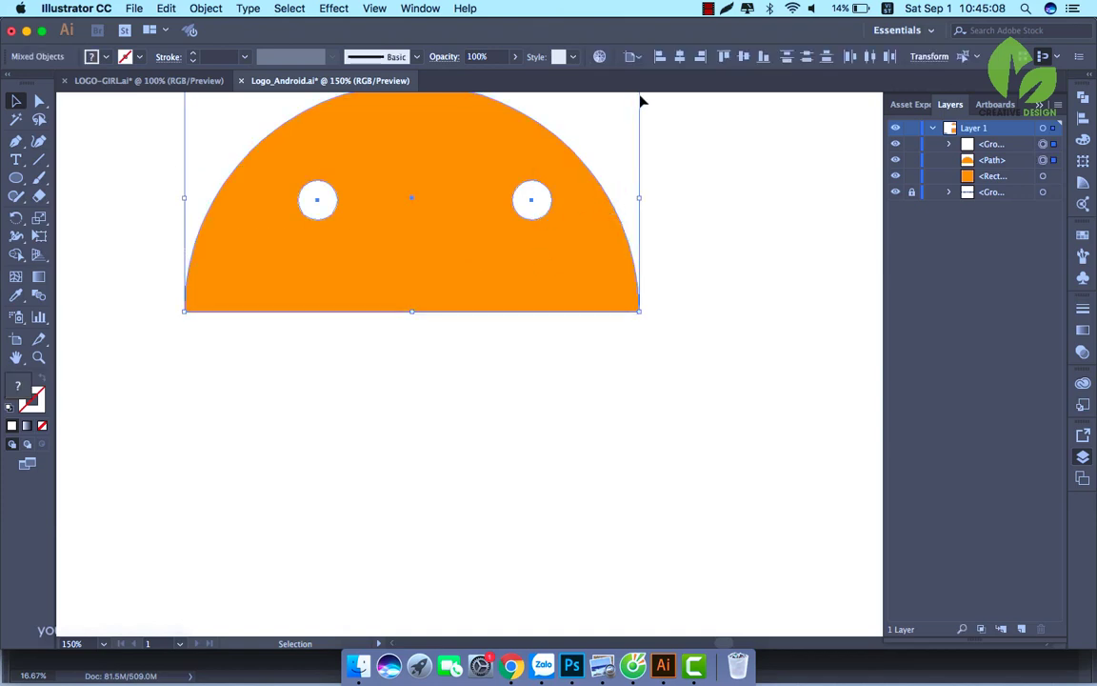
left_click(681, 59)
left_click(719, 284)
key("super+minus")
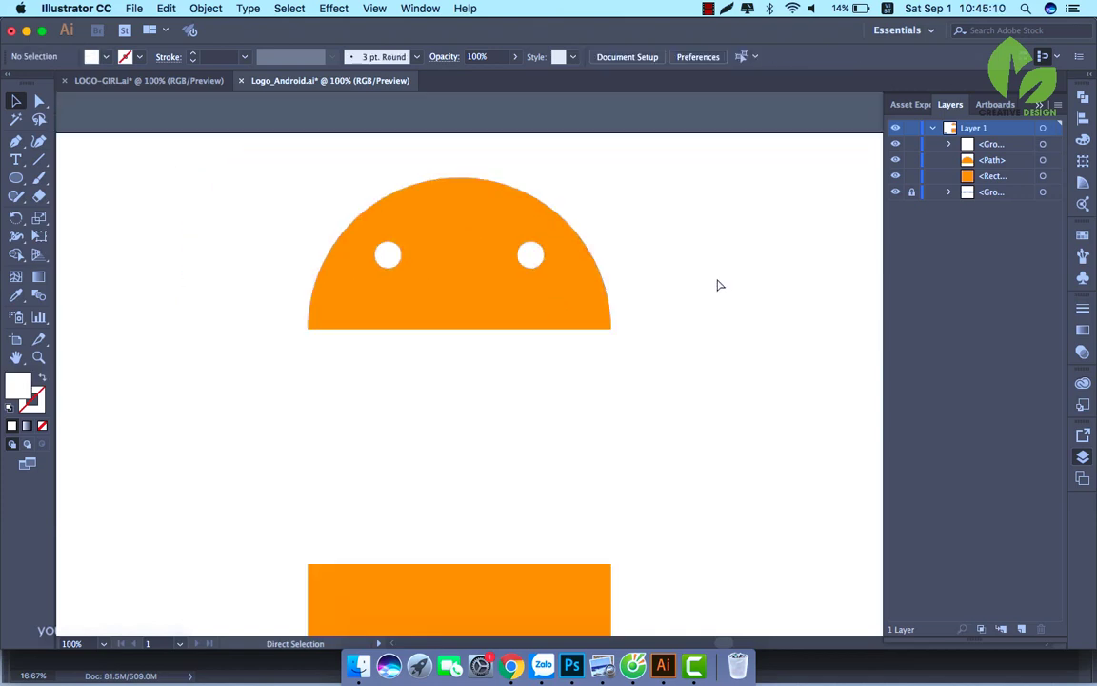
Move the rectangular body straight up against the head's flat edge and switch the artwork to Outline view
scroll(729, 304, "down", 2)
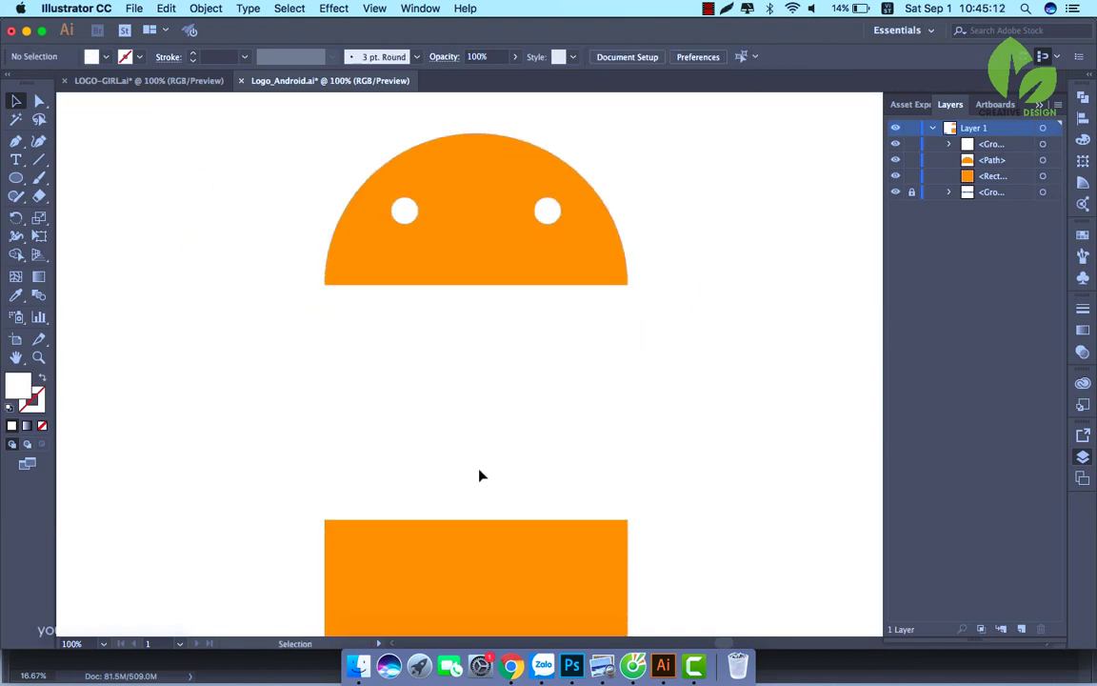
left_click_drag(481, 551, 485, 333)
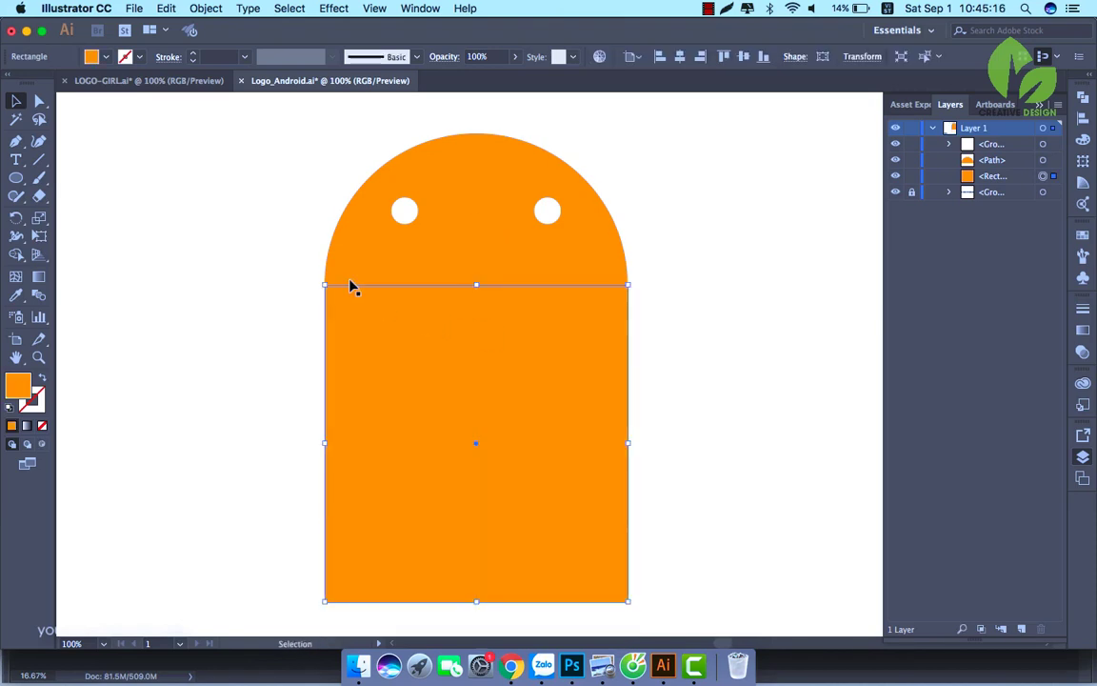
key("z")
left_click_drag(277, 232, 749, 429)
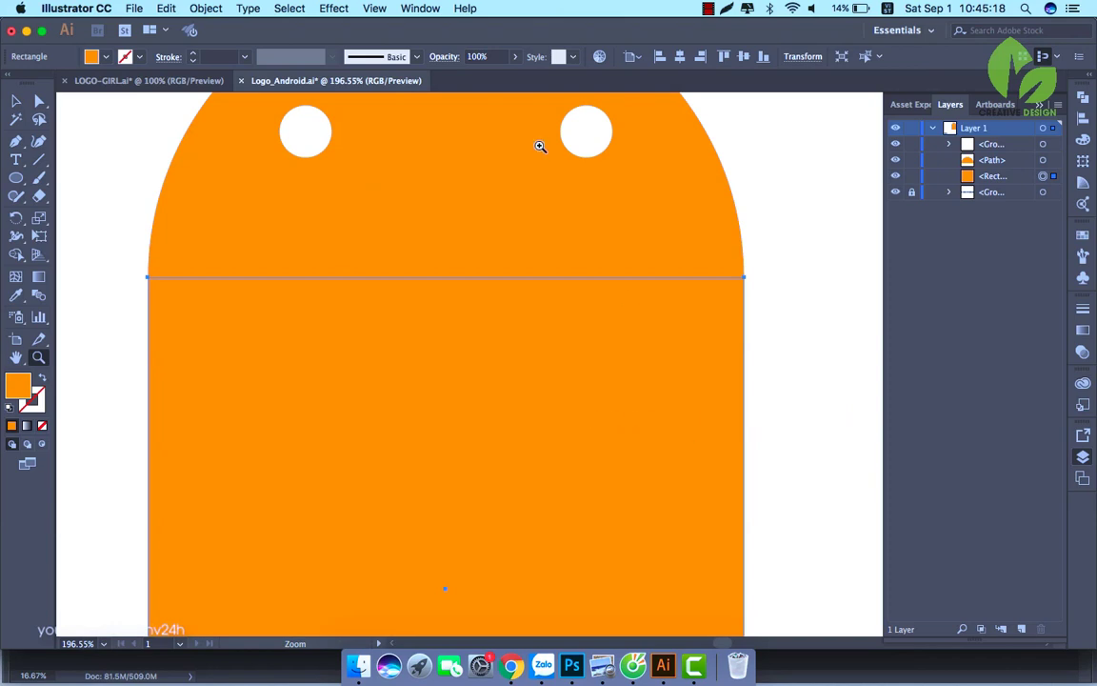
left_click(373, 9)
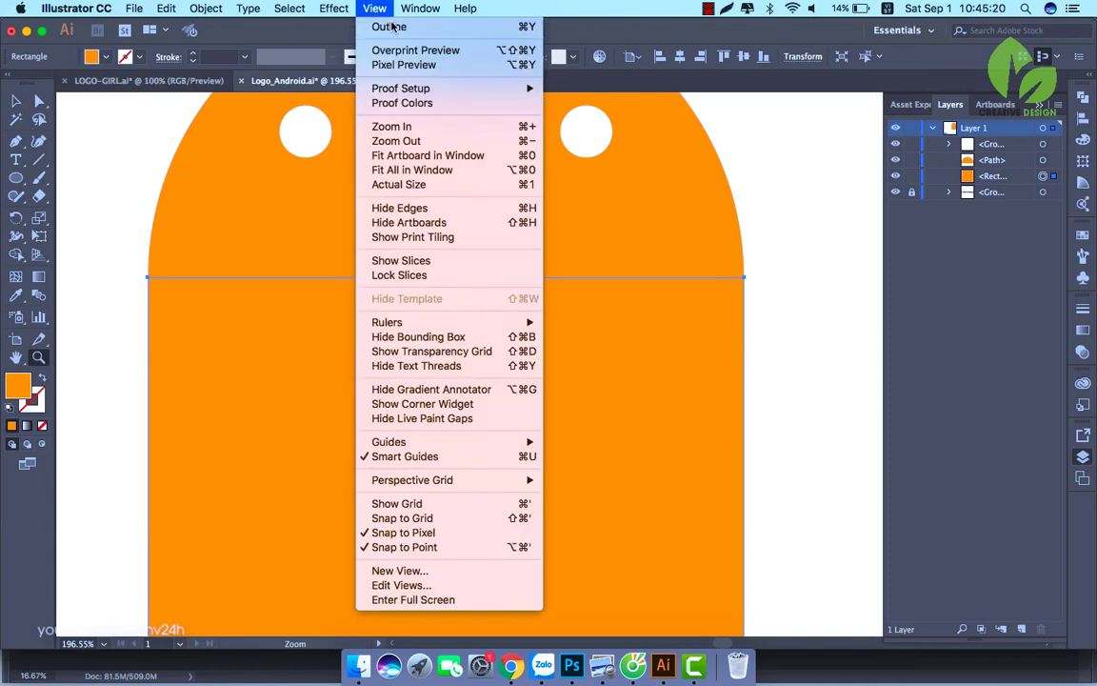
left_click(388, 26)
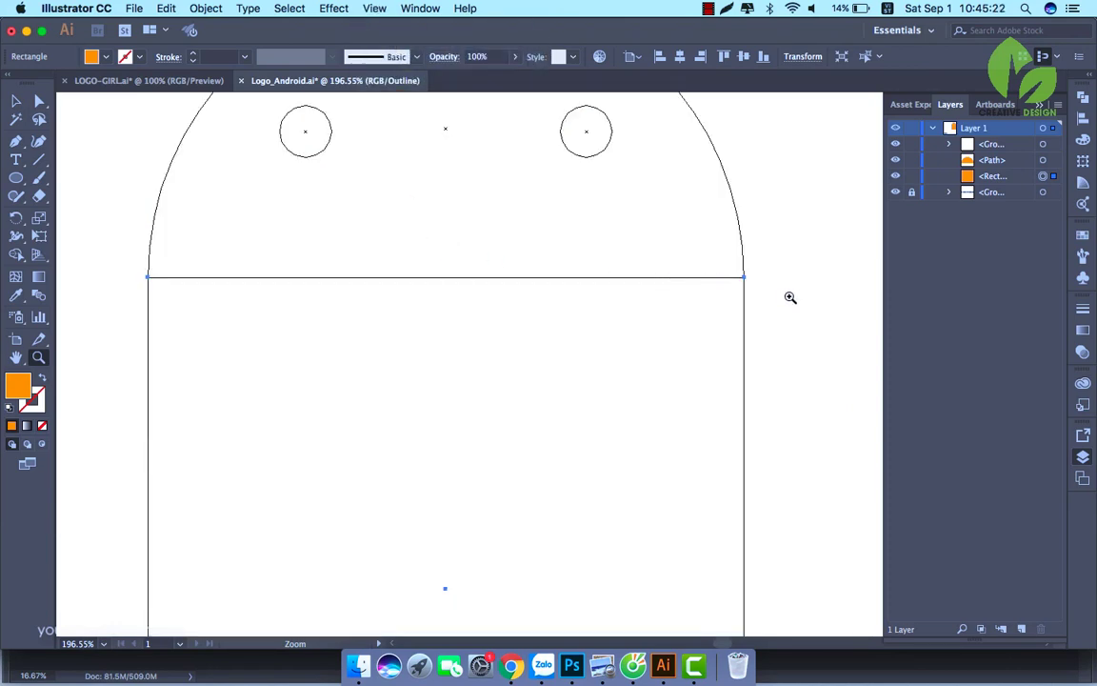
Nudge the body rectangle down three increments to leave a narrow gap beneath the head
key("v")
left_click(771, 274)
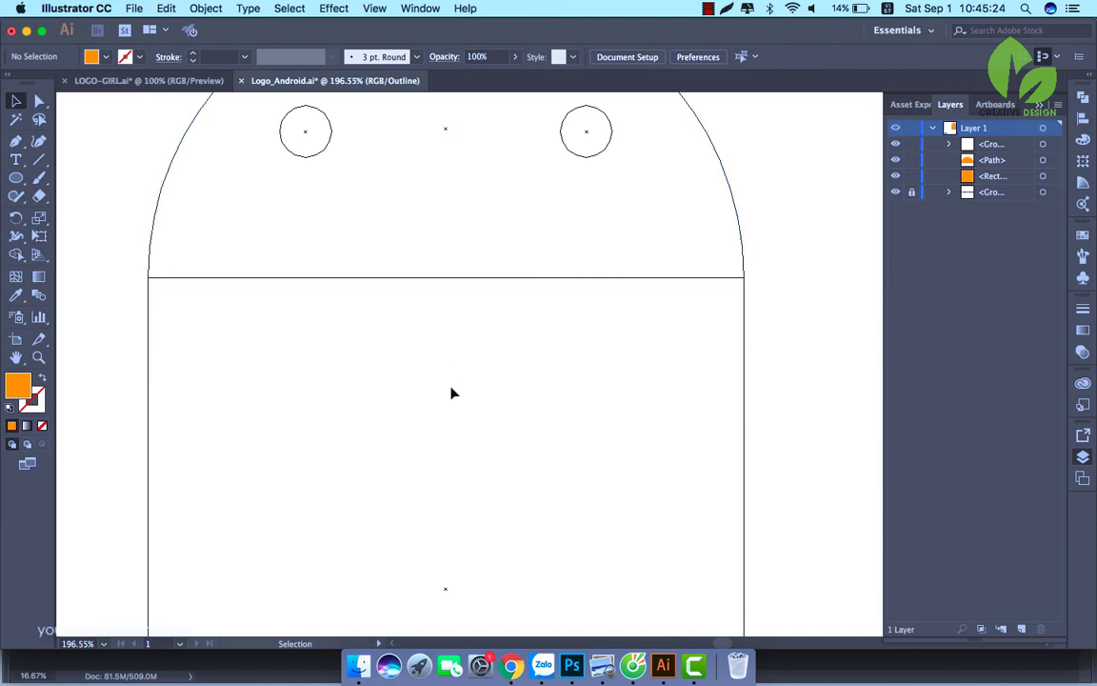
left_click(550, 279)
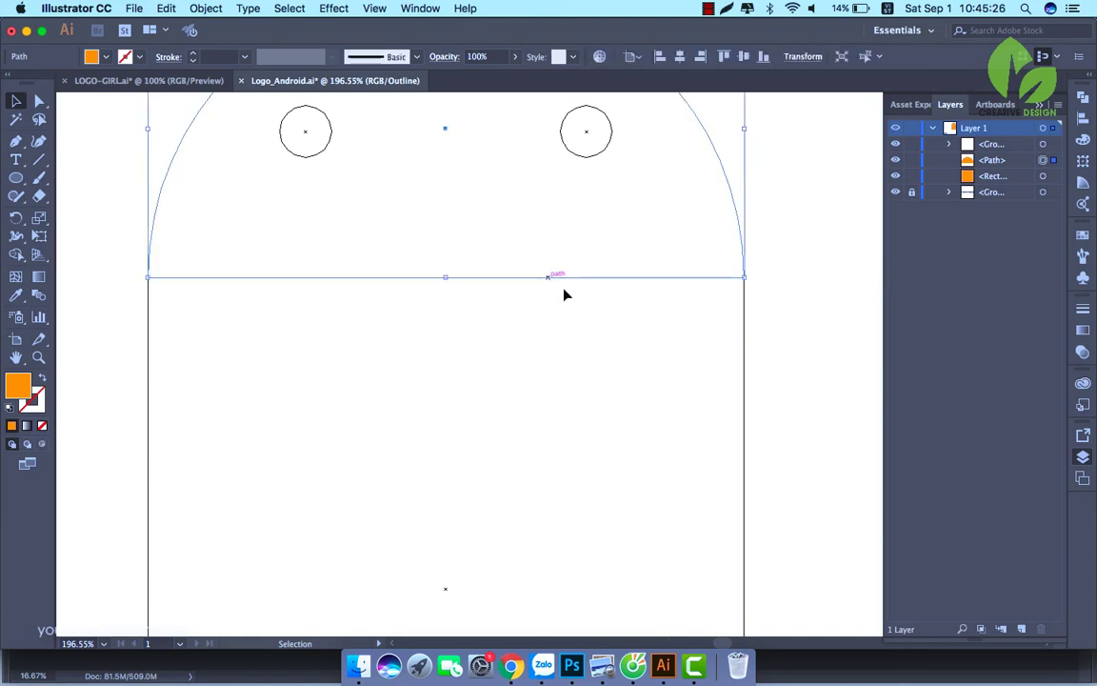
left_click(781, 346)
left_click(742, 351)
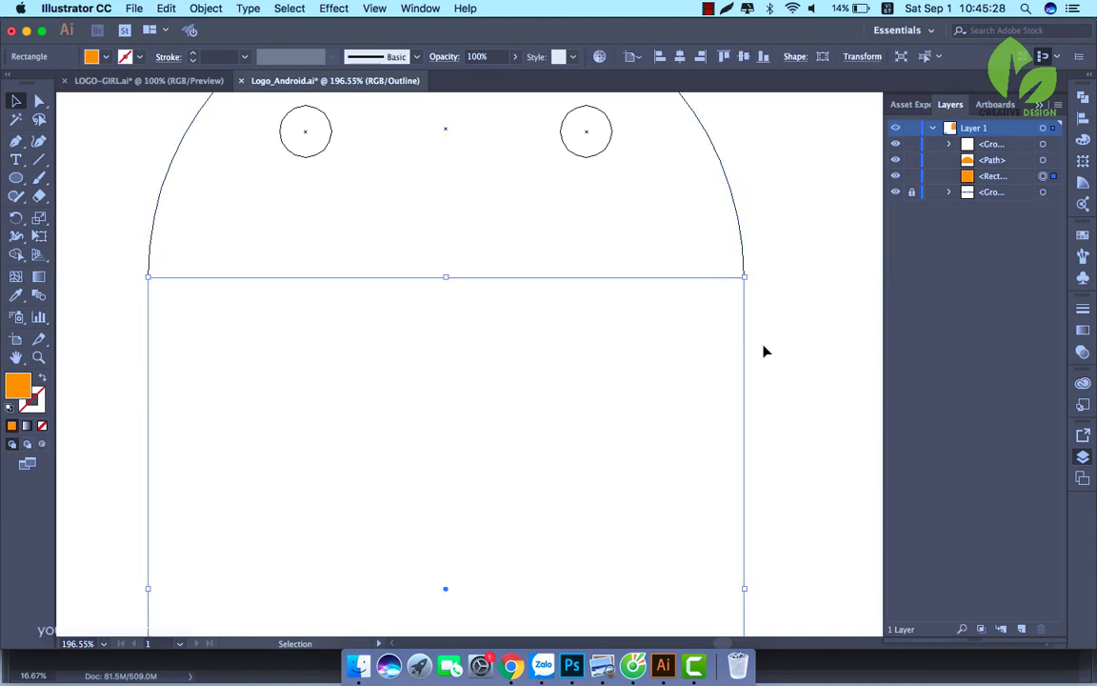
key("Down")
key("Down")
key("Down")
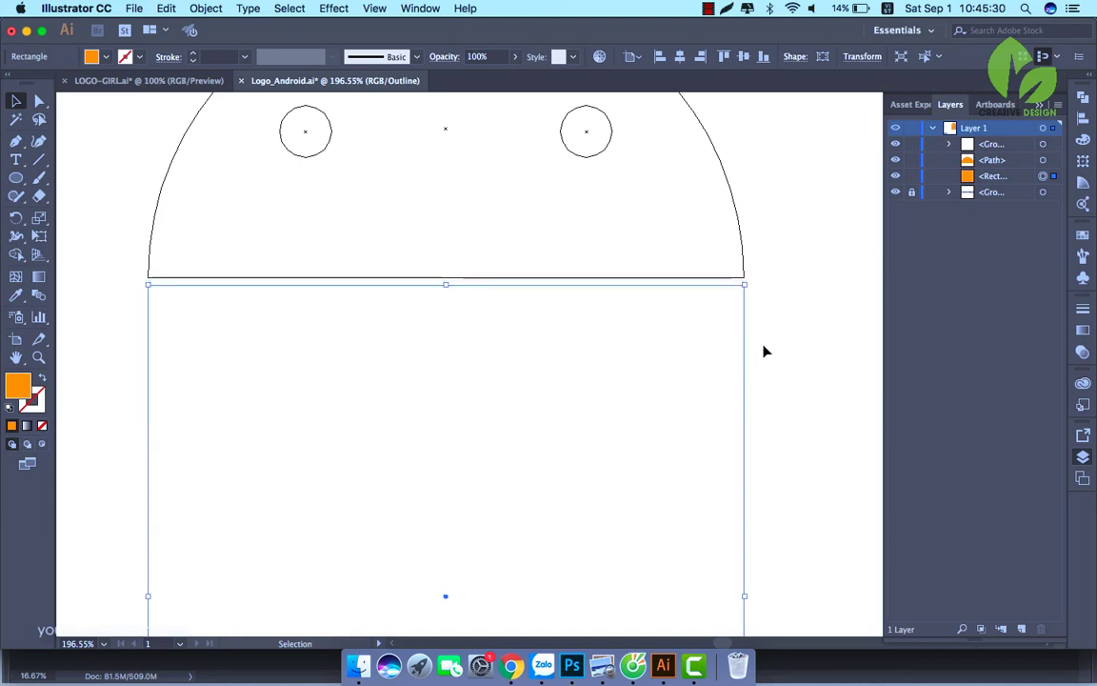
left_click(764, 352)
Return the artwork from Outline to Preview display
left_click(374, 9)
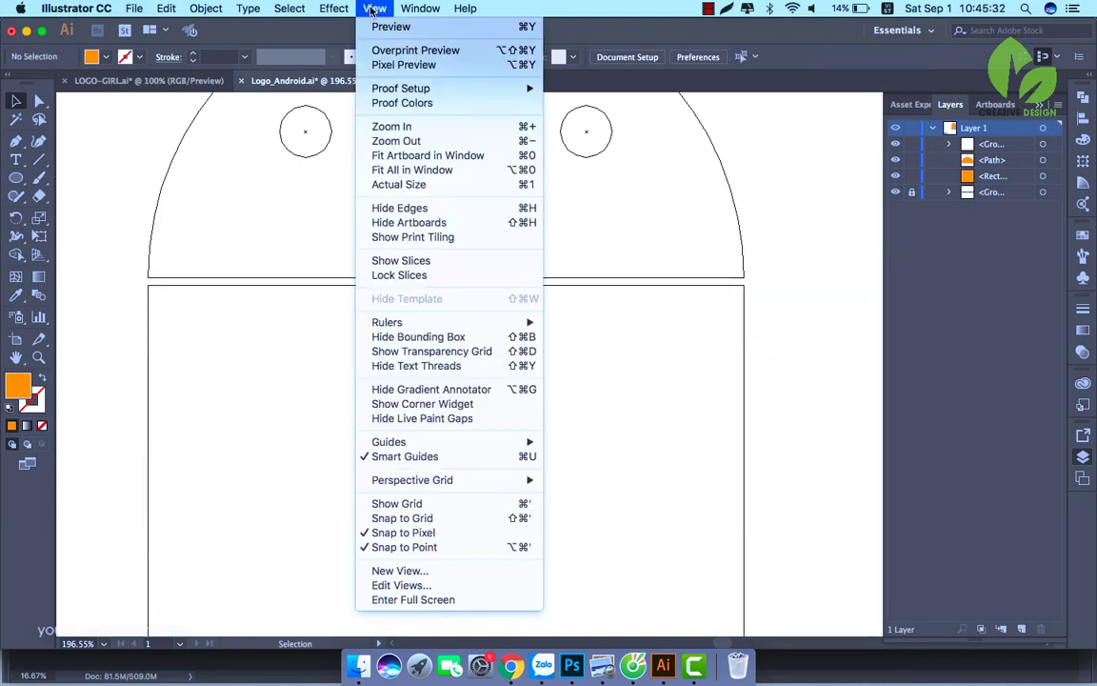
left_click(386, 27)
key("super+minus")
key("super+minus")
key("super+minus")
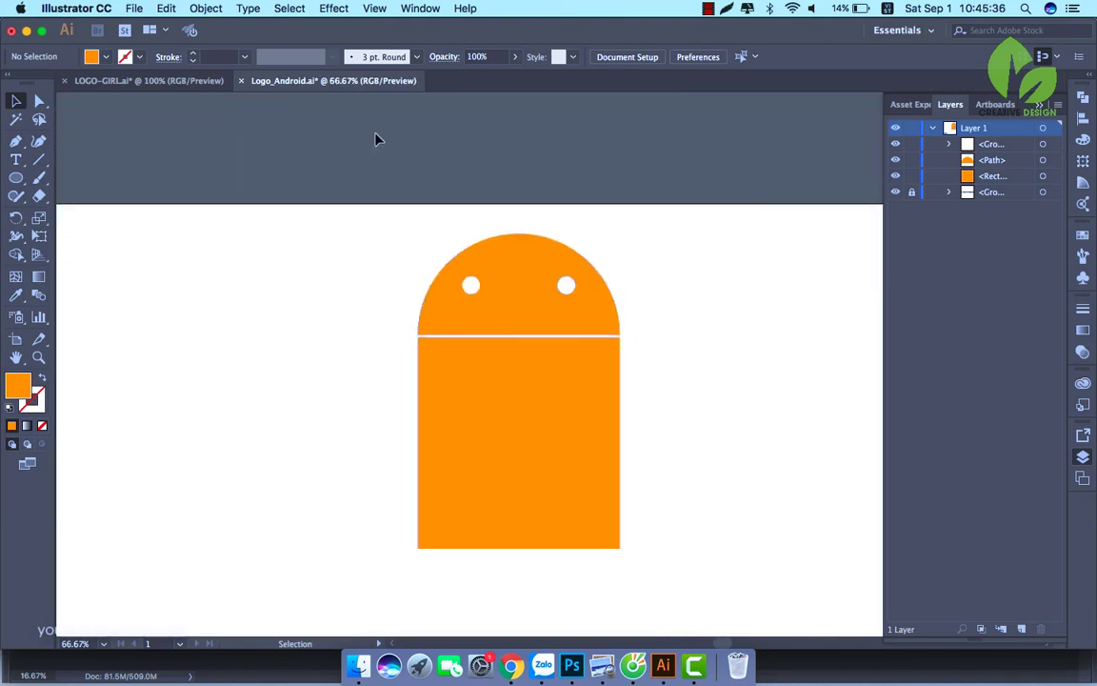
Shorten the rectangular body by about a quarter by raising its bottom edge, keeping its top edge in place
left_click(475, 471)
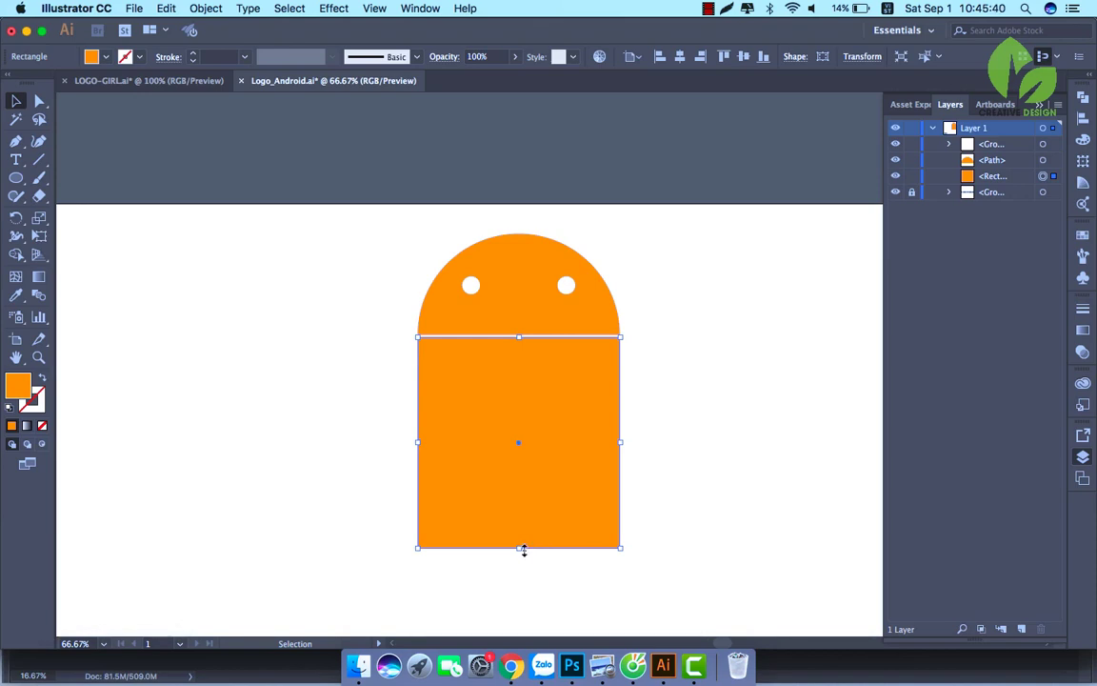
left_click_drag(523, 549, 530, 496)
left_click(514, 541)
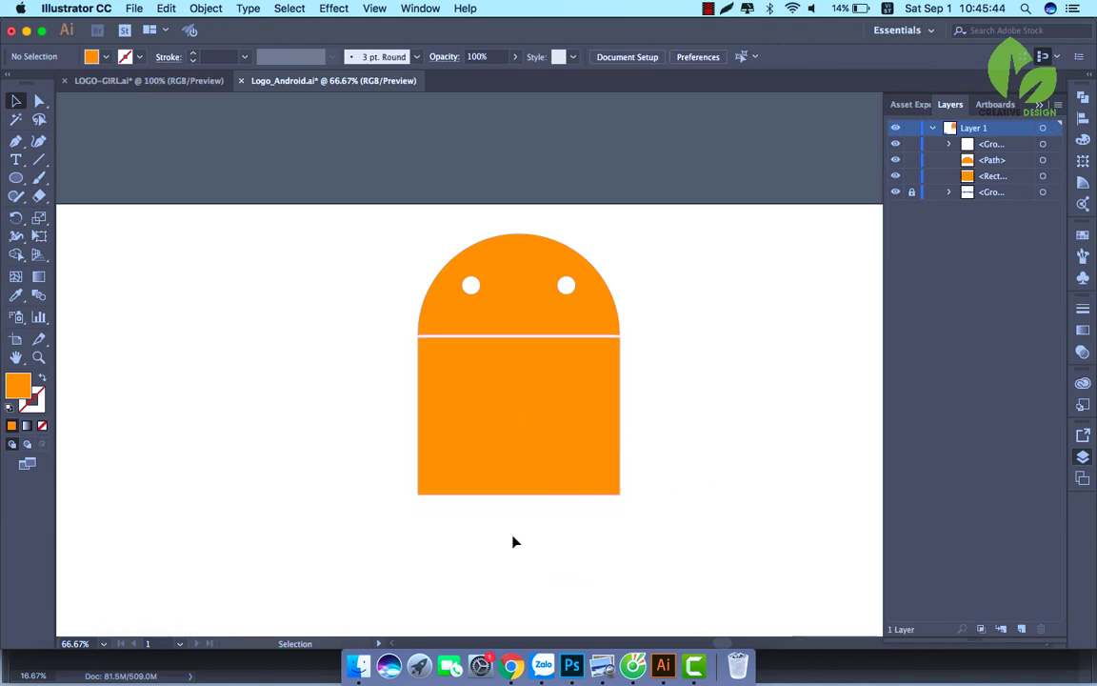
Lengthen the rectangular body slightly by lowering its bottom edge
left_click(520, 479)
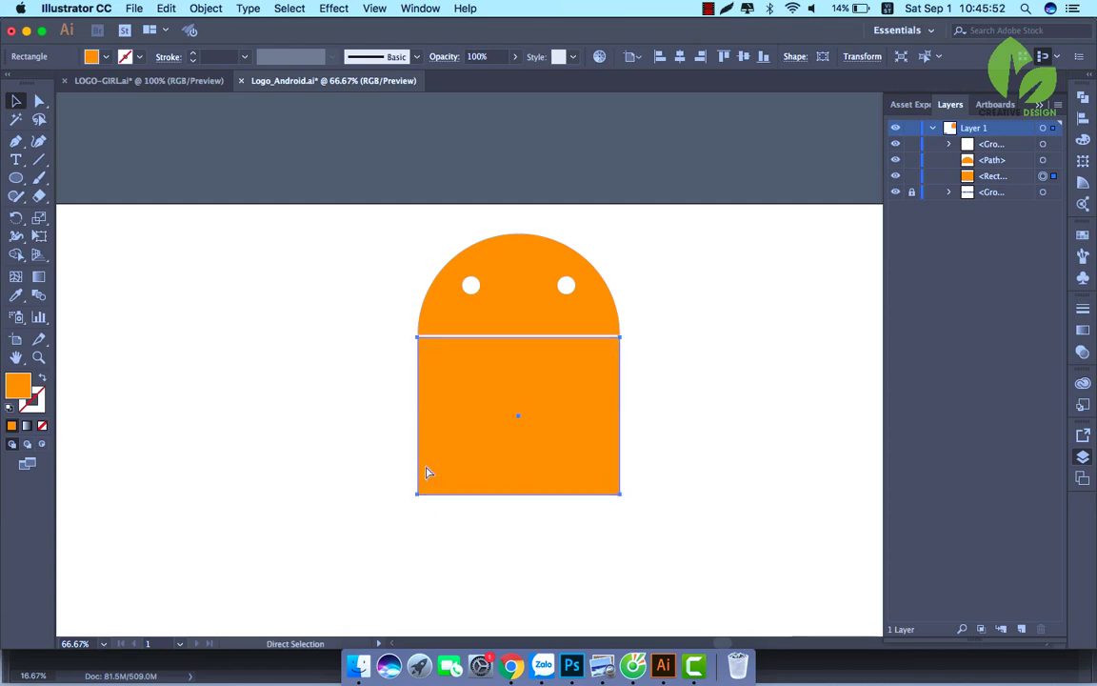
key("super+equal")
key("super+equal")
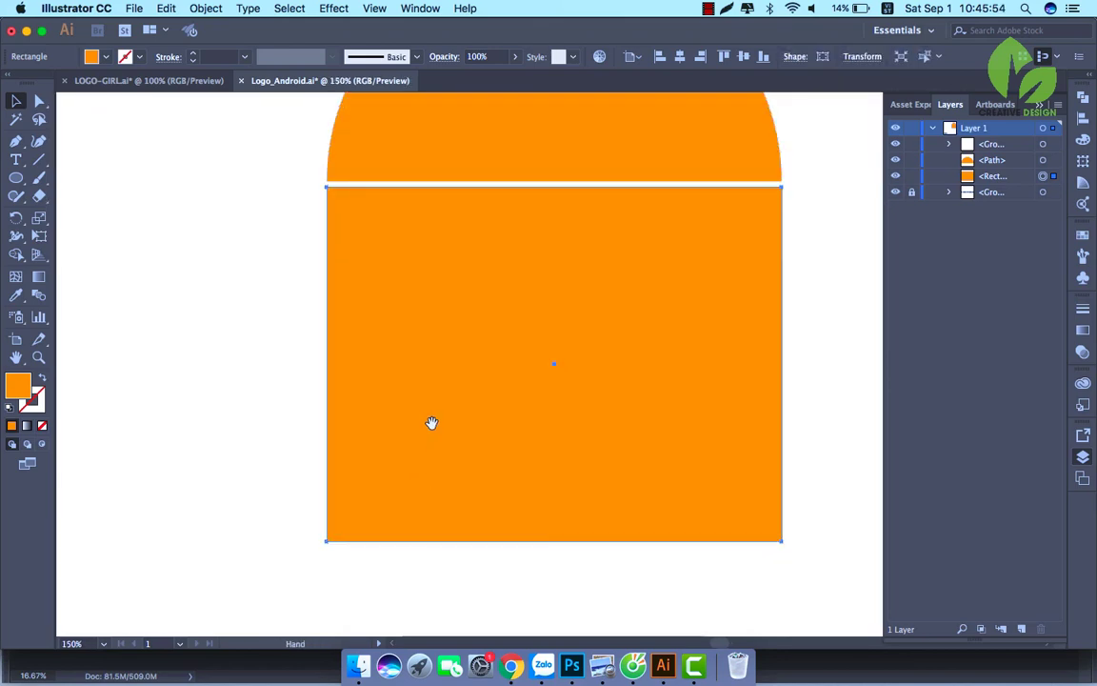
left_click_drag(557, 539, 556, 564)
left_click(178, 421)
Round all four corners of the body rectangle evenly with its live corner controls
left_click(533, 454)
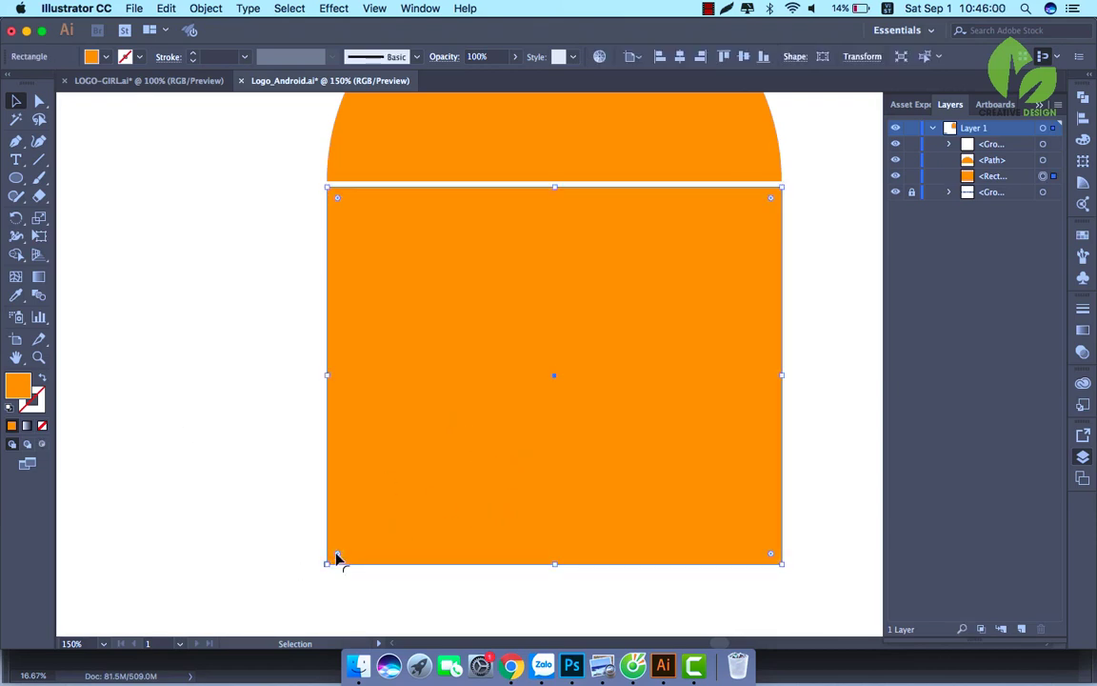
left_click_drag(337, 554, 360, 519)
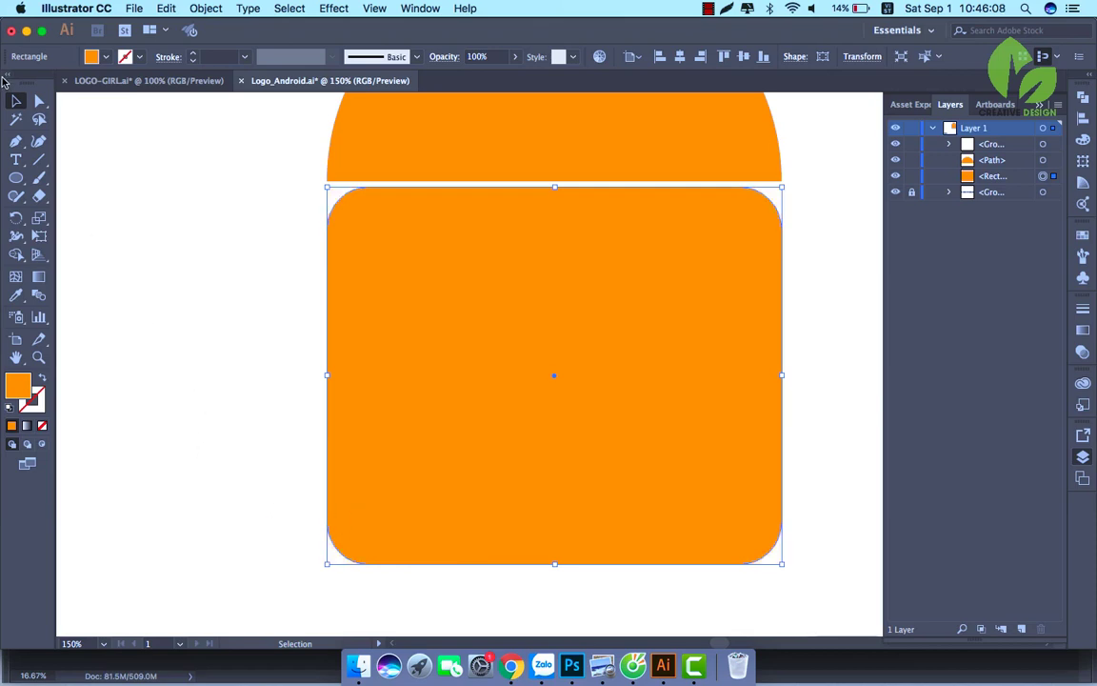
left_click(209, 262)
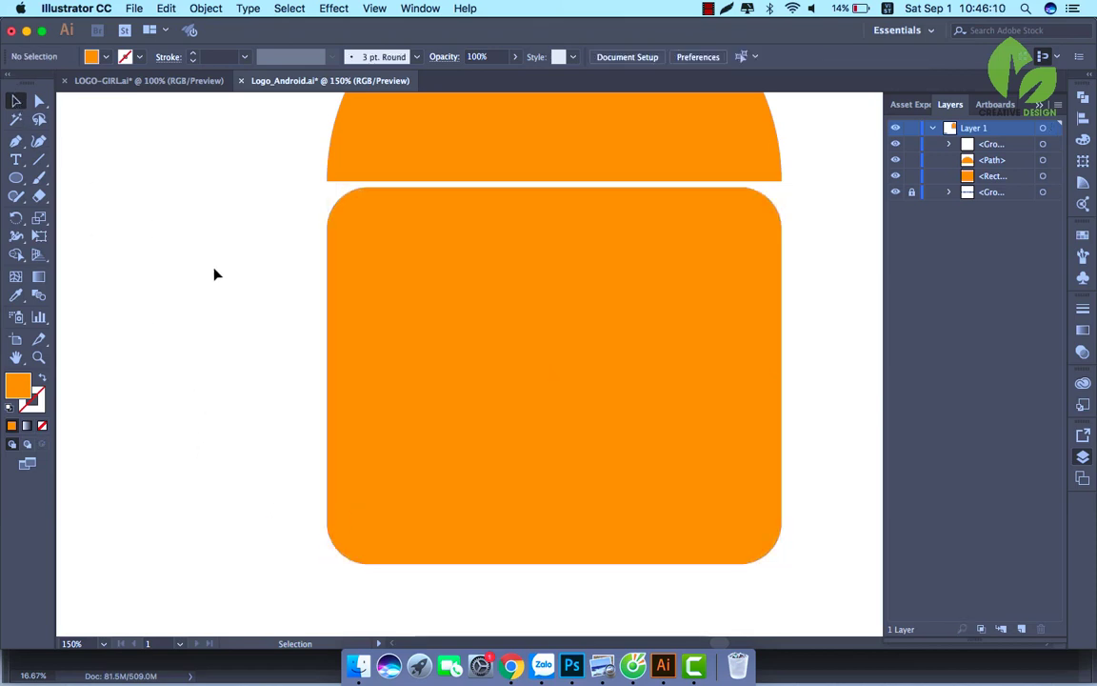
key("super+1")
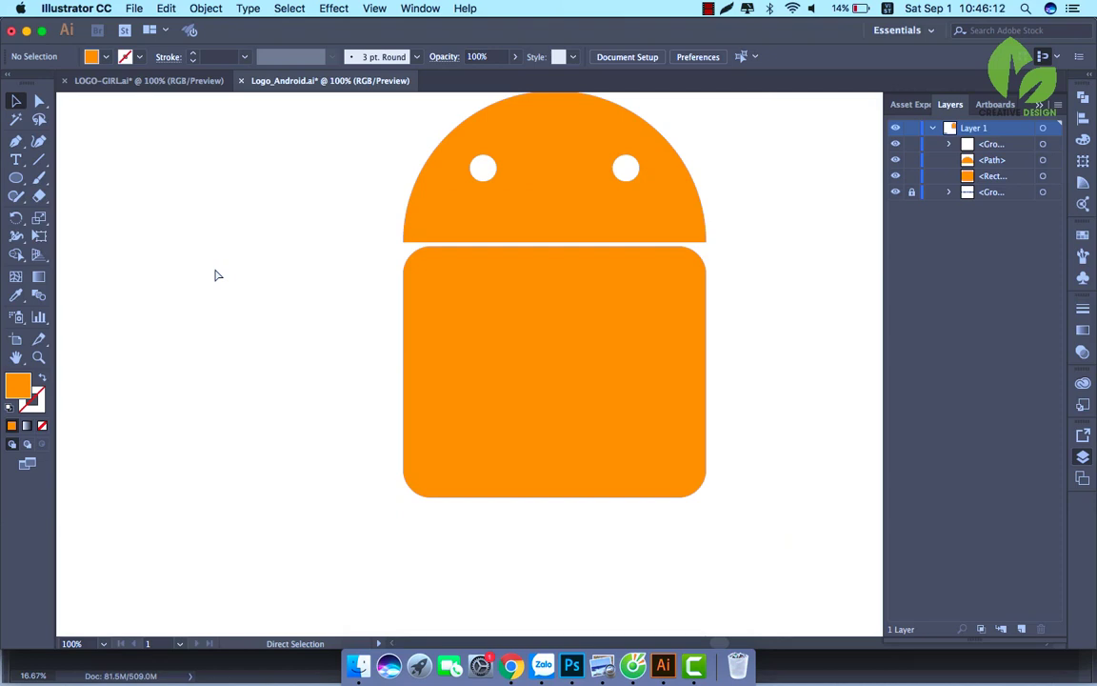
Increase the body rectangle's corner radius slightly on all four corners
left_click(412, 491)
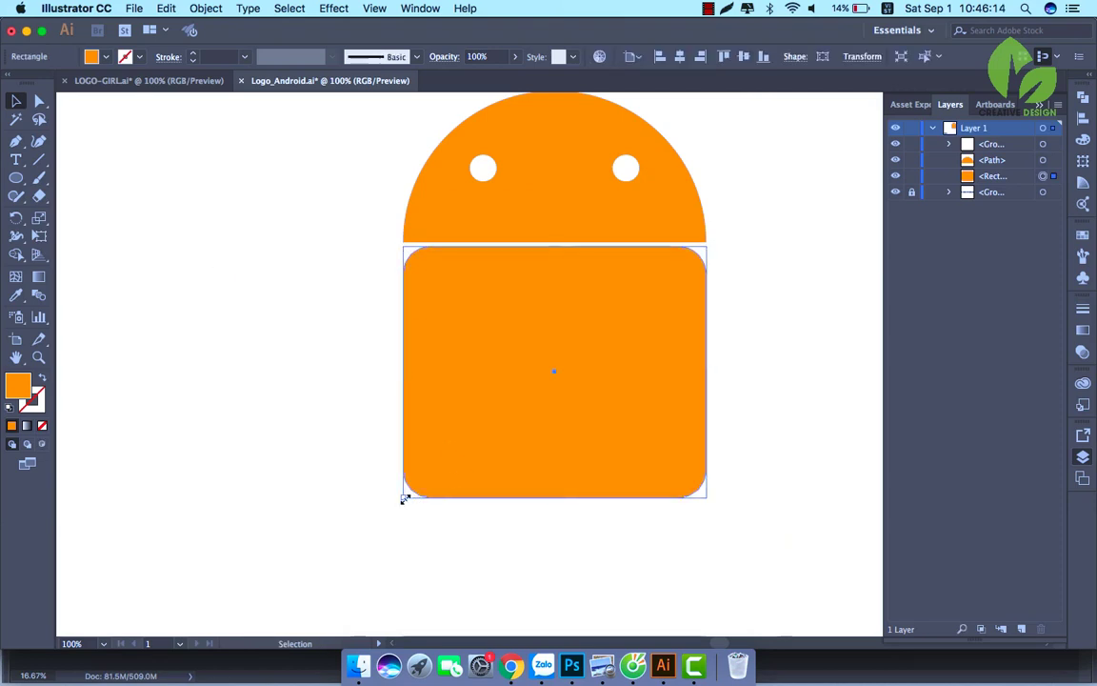
left_click_drag(430, 472, 435, 463)
left_click(284, 458)
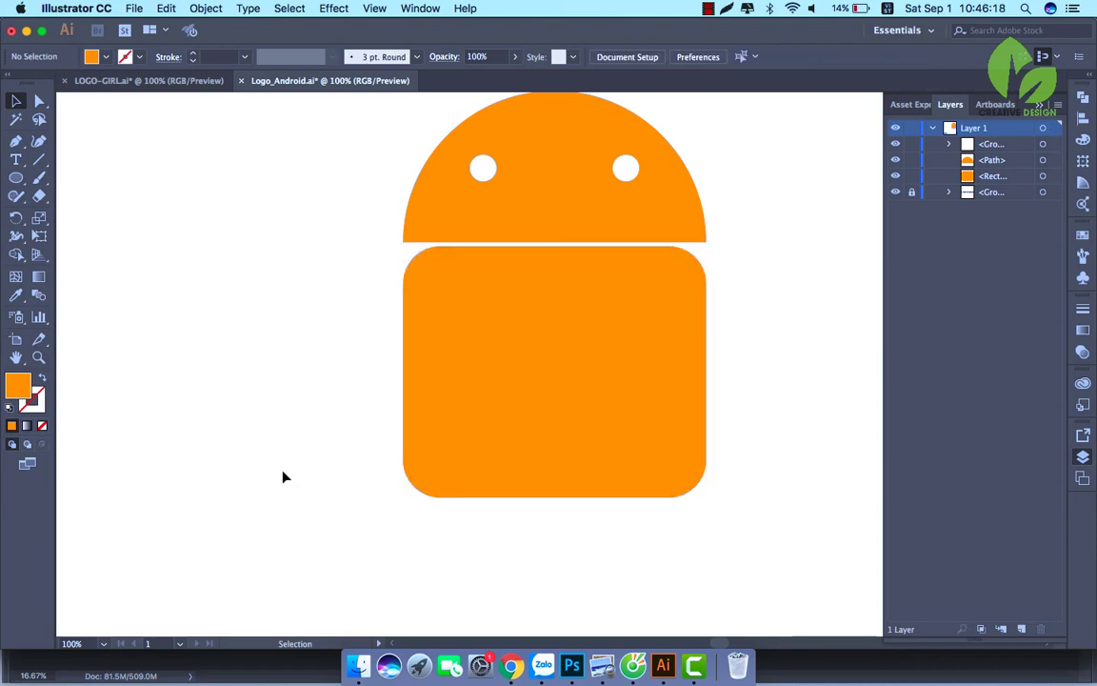
Try to convert the lower anchor of the body's upper-left rounding to a corner point, and undo the conversion
left_click(638, 302)
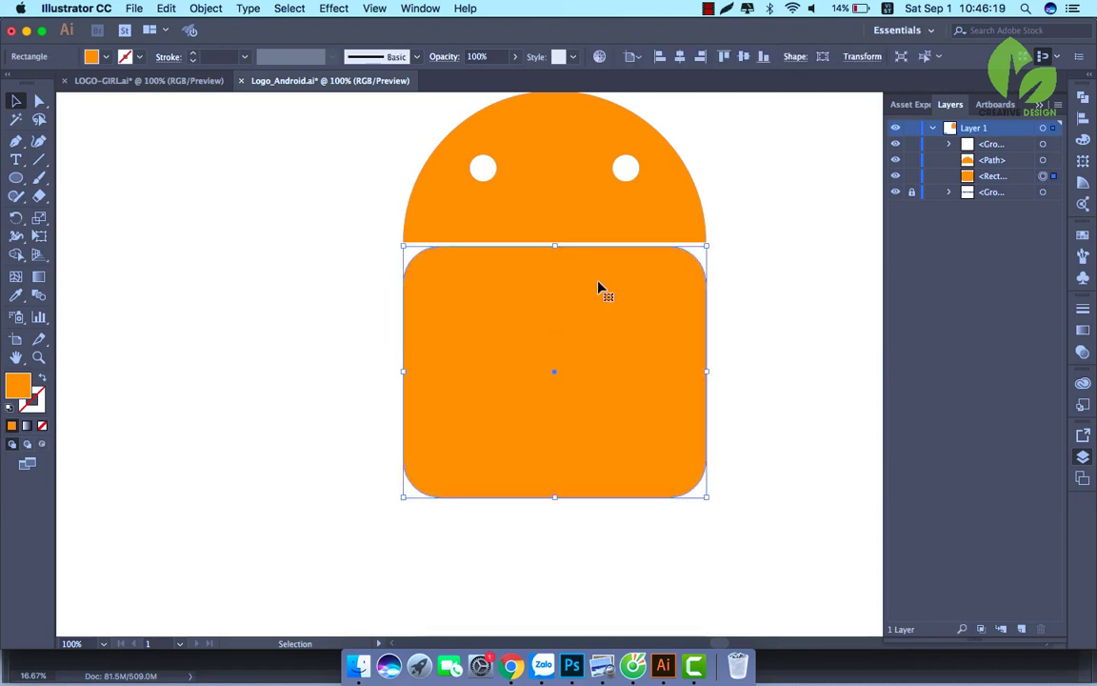
left_click(39, 100)
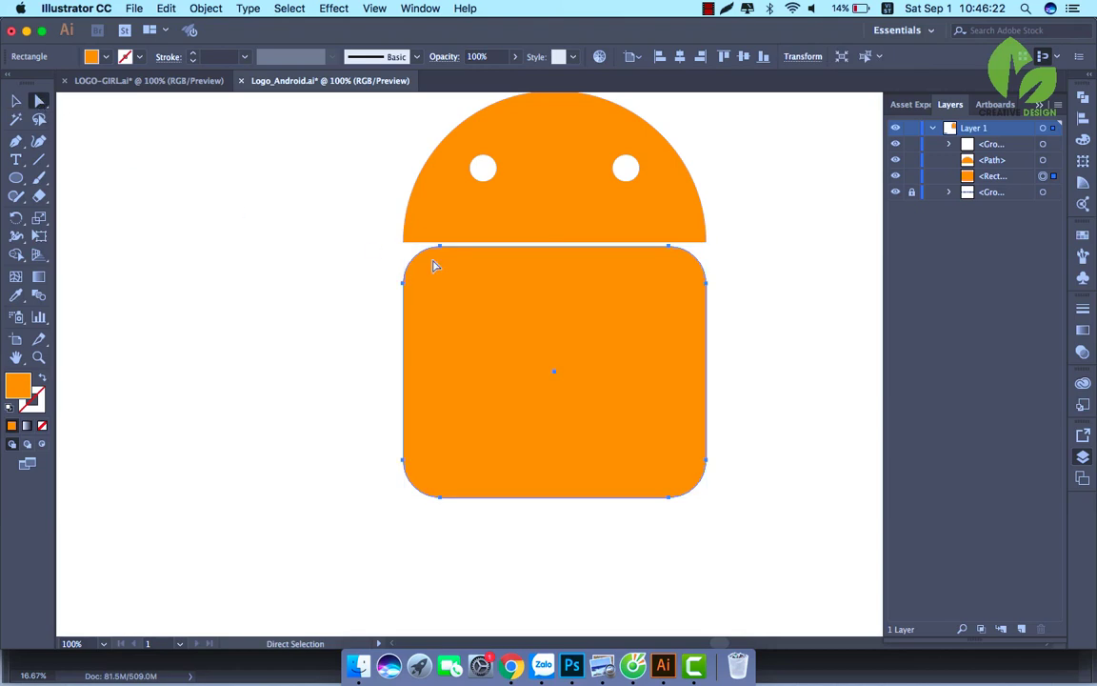
left_click(404, 284)
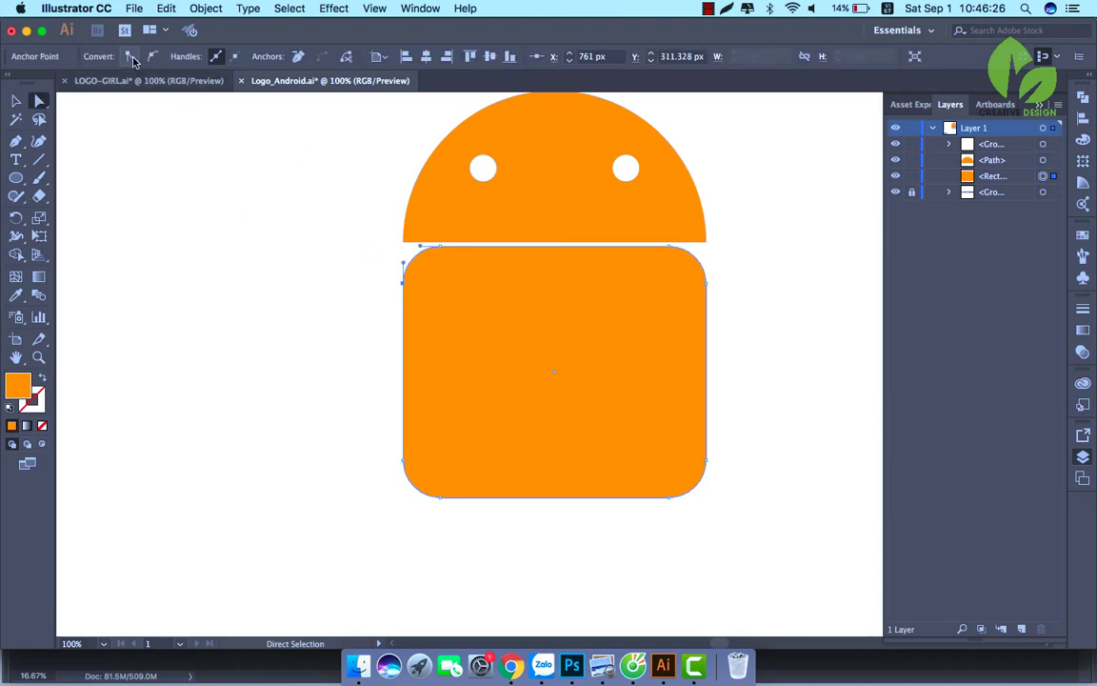
left_click(131, 57)
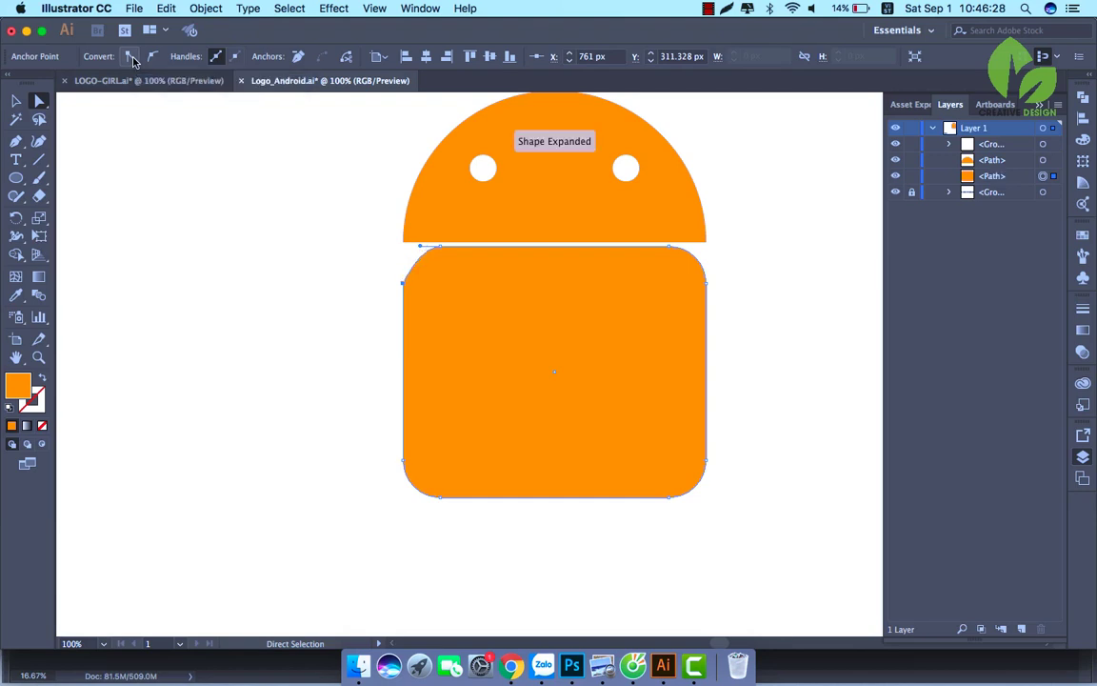
key("super+z")
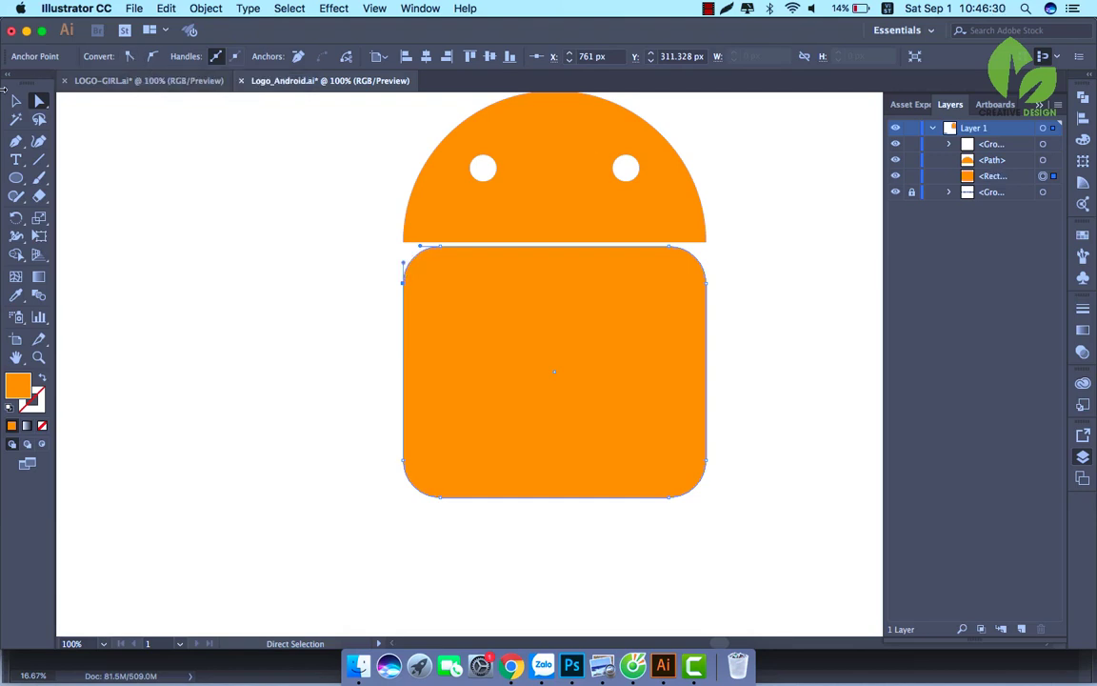
key("v")
left_click(202, 216)
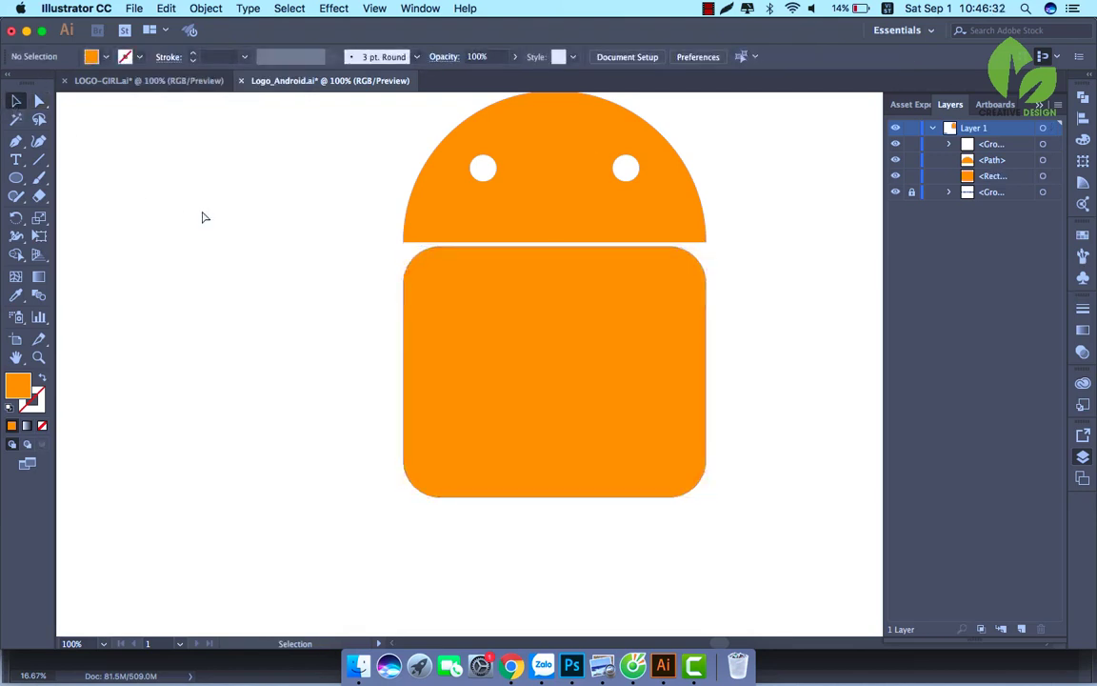
Draw a horizontal line across the full body width where the upper corner roundings end, and give it a yellow stroke
key("super+equal")
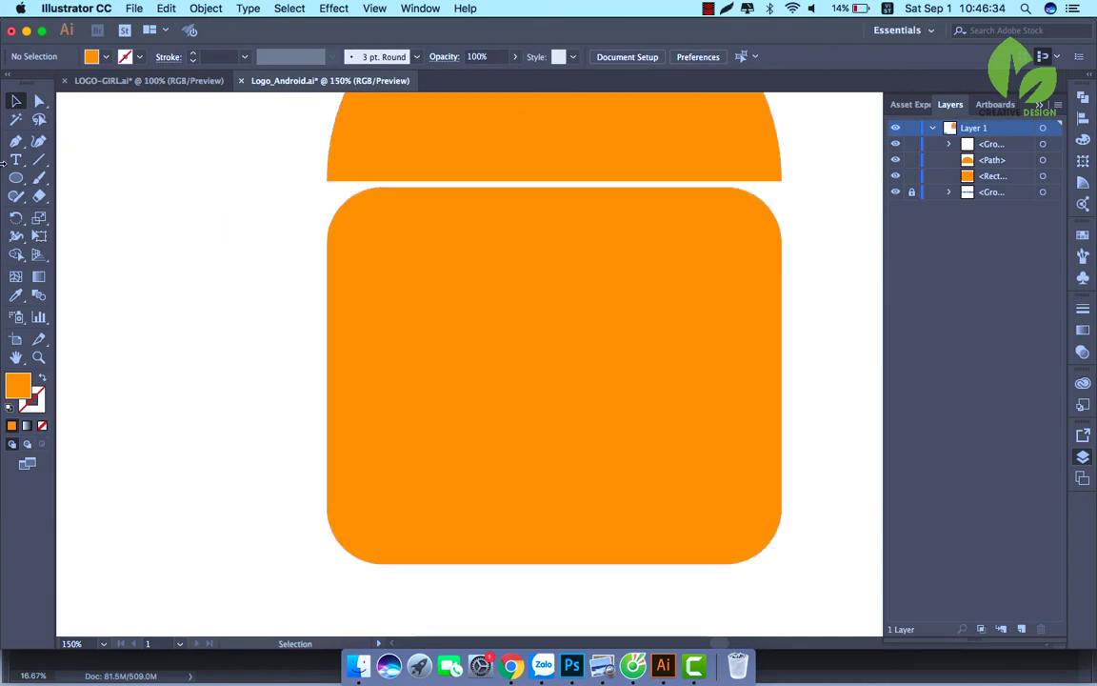
left_click(379, 270)
left_click(134, 252)
left_click(372, 292)
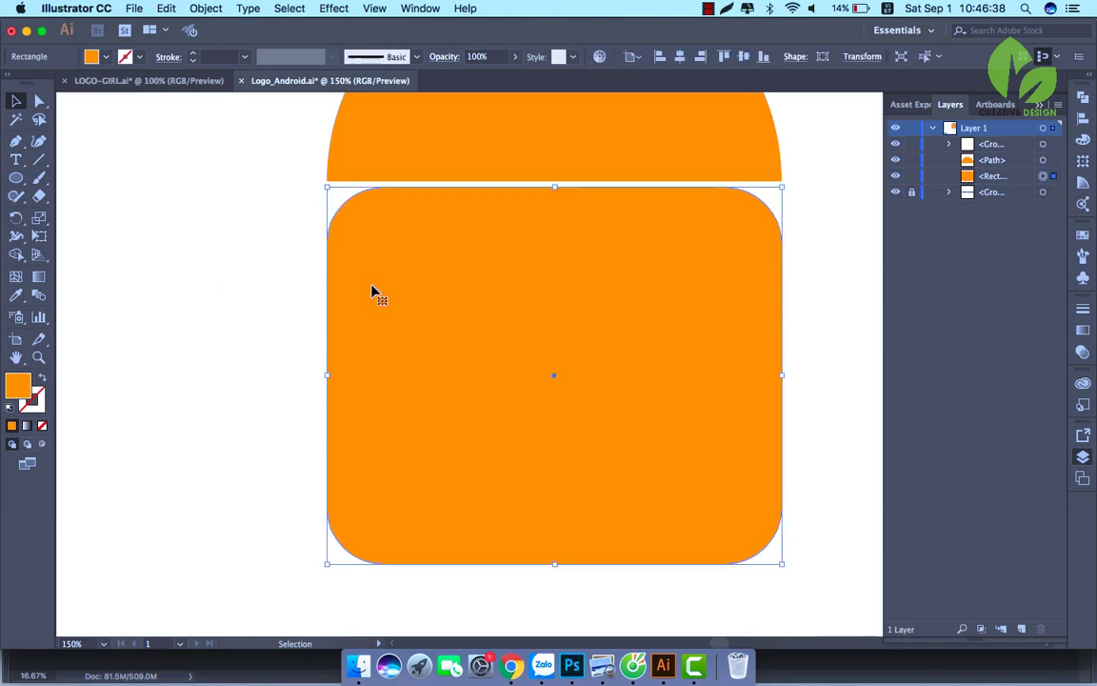
left_click(152, 264)
left_click(19, 181)
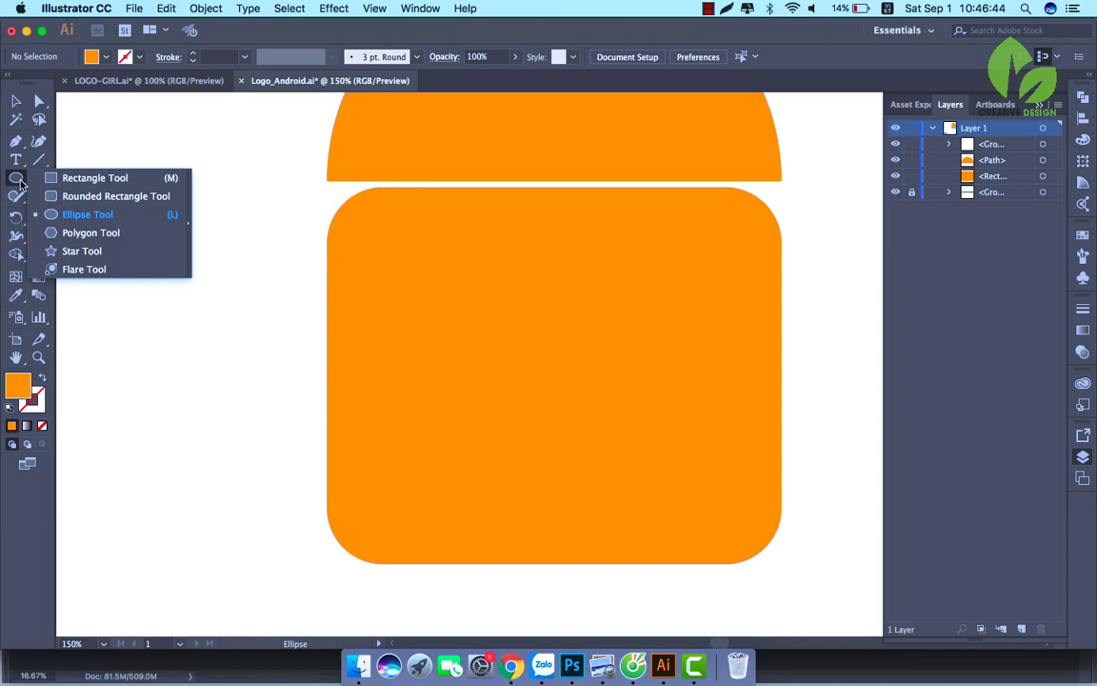
left_click(41, 162)
left_click_drag(301, 244, 826, 244)
left_click(141, 58)
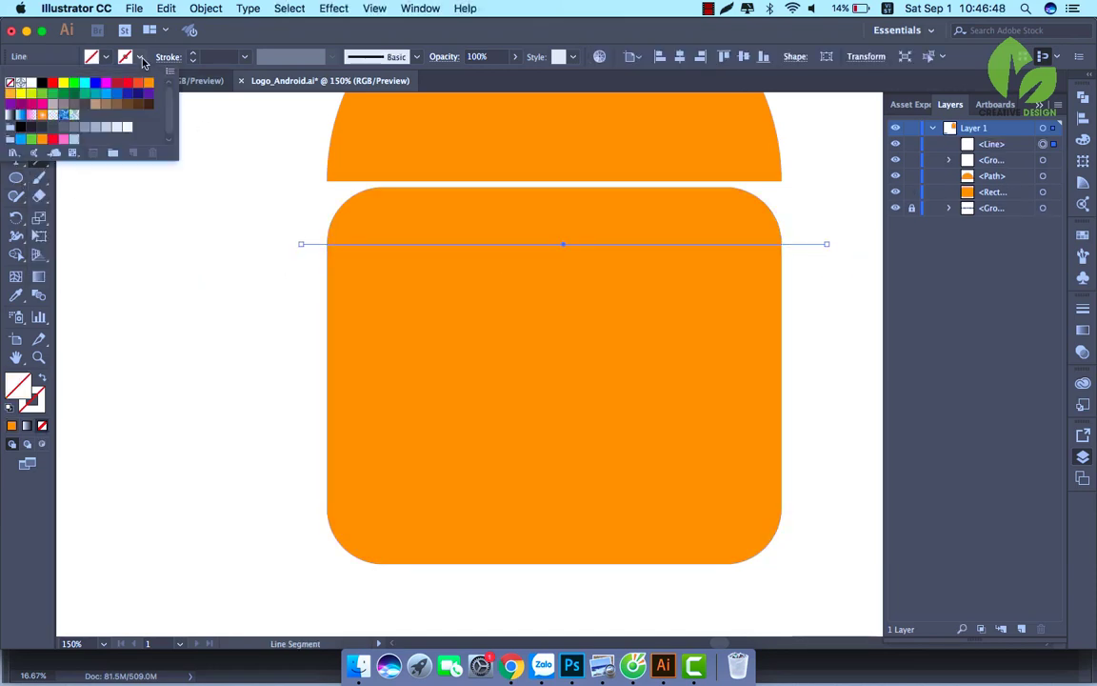
left_click(63, 83)
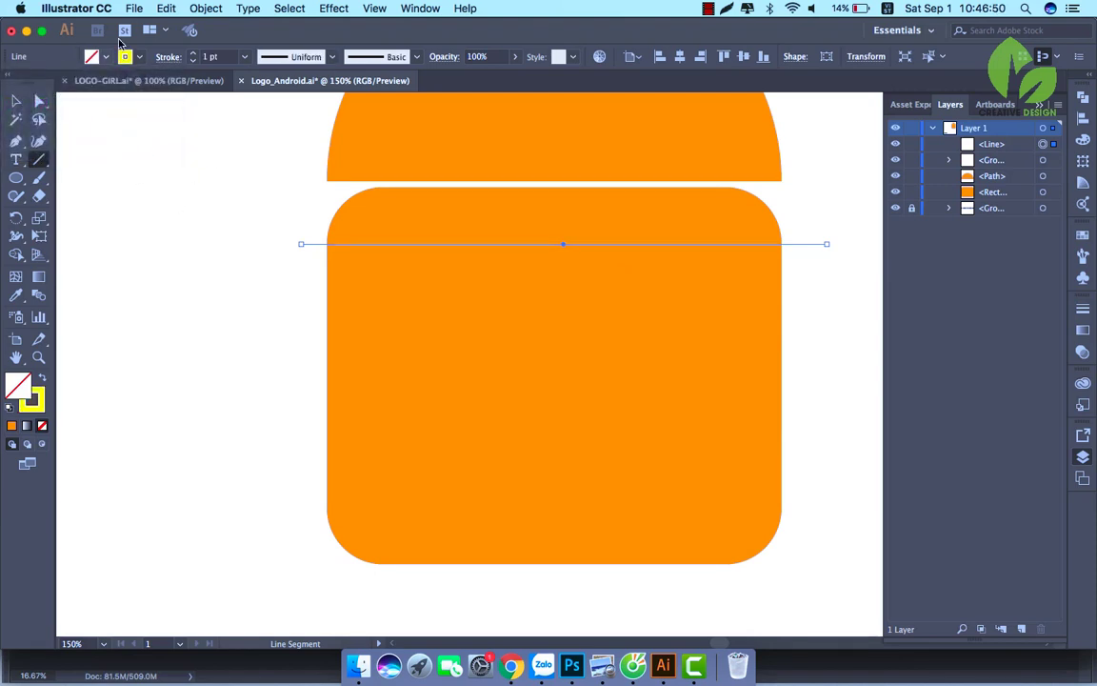
Split the body along the horizontal line with Divide Objects Below
left_click(205, 7)
mouse_move(255, 278)
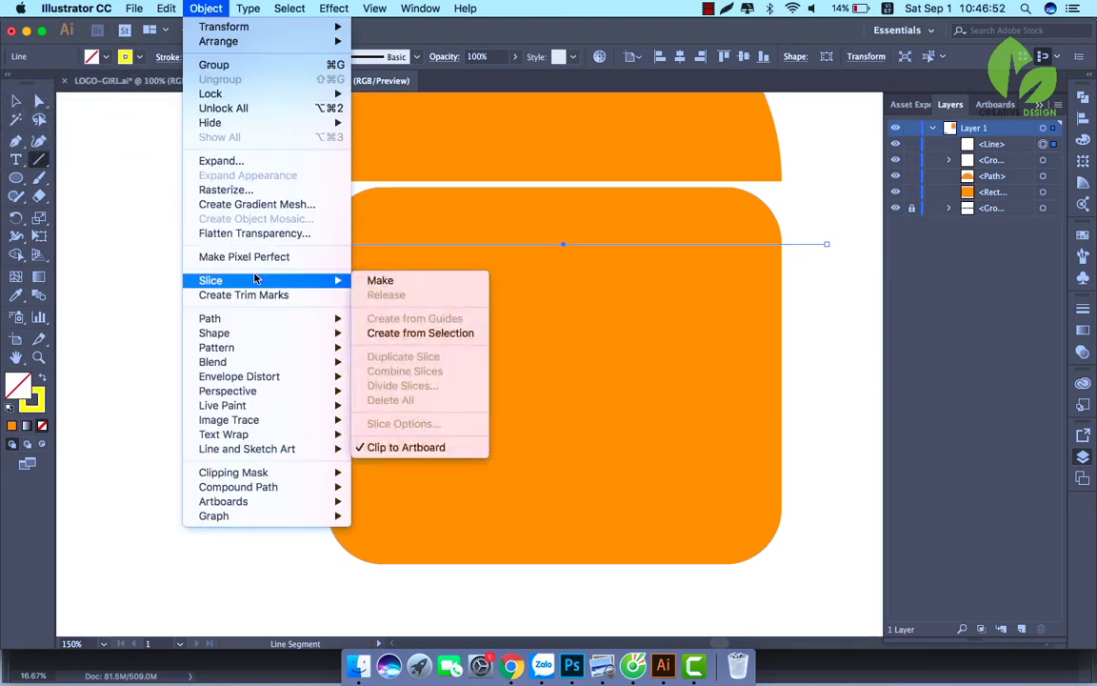
mouse_move(299, 318)
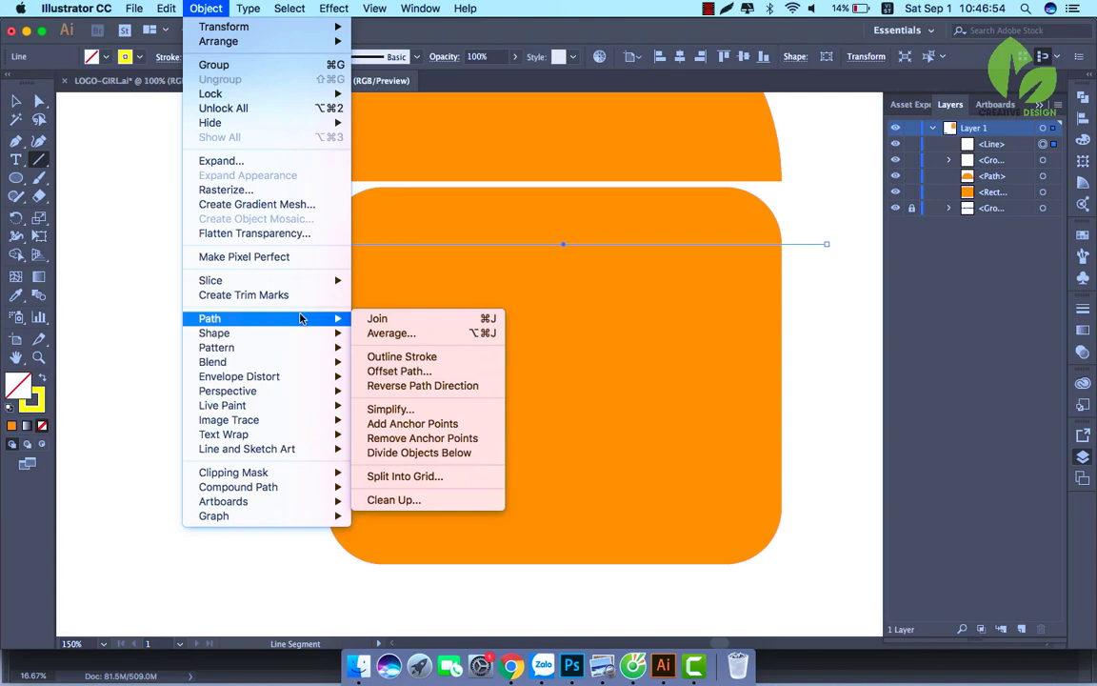
left_click(389, 453)
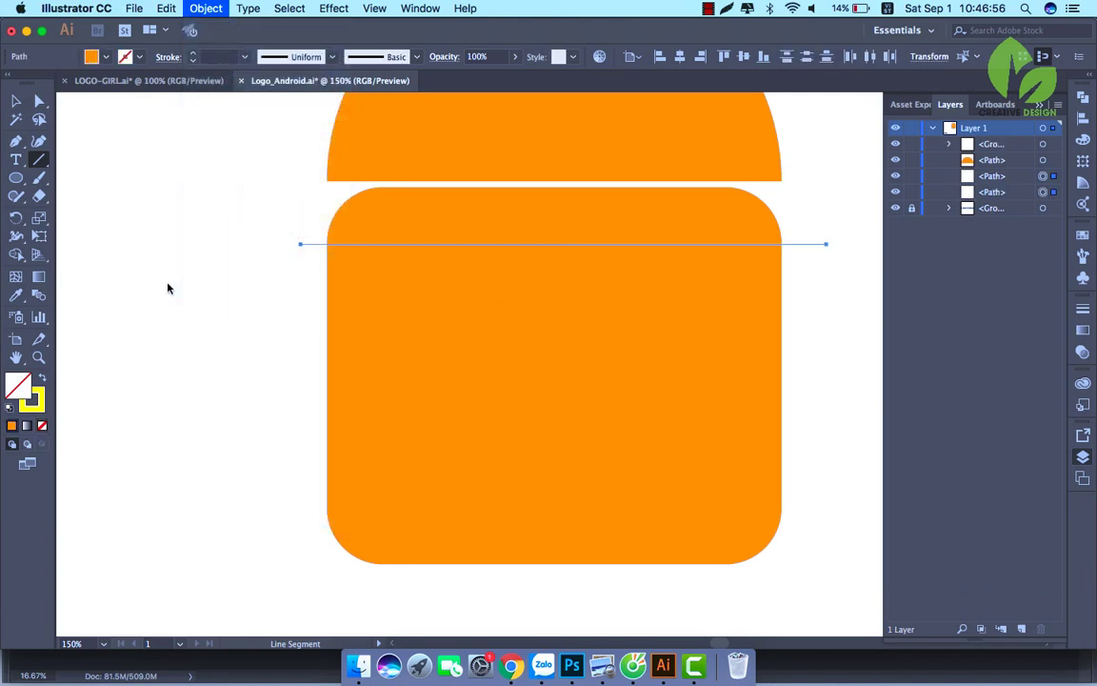
Pull the rounded upper strip away from the divided body and delete it
left_click(14, 104)
left_click(177, 203)
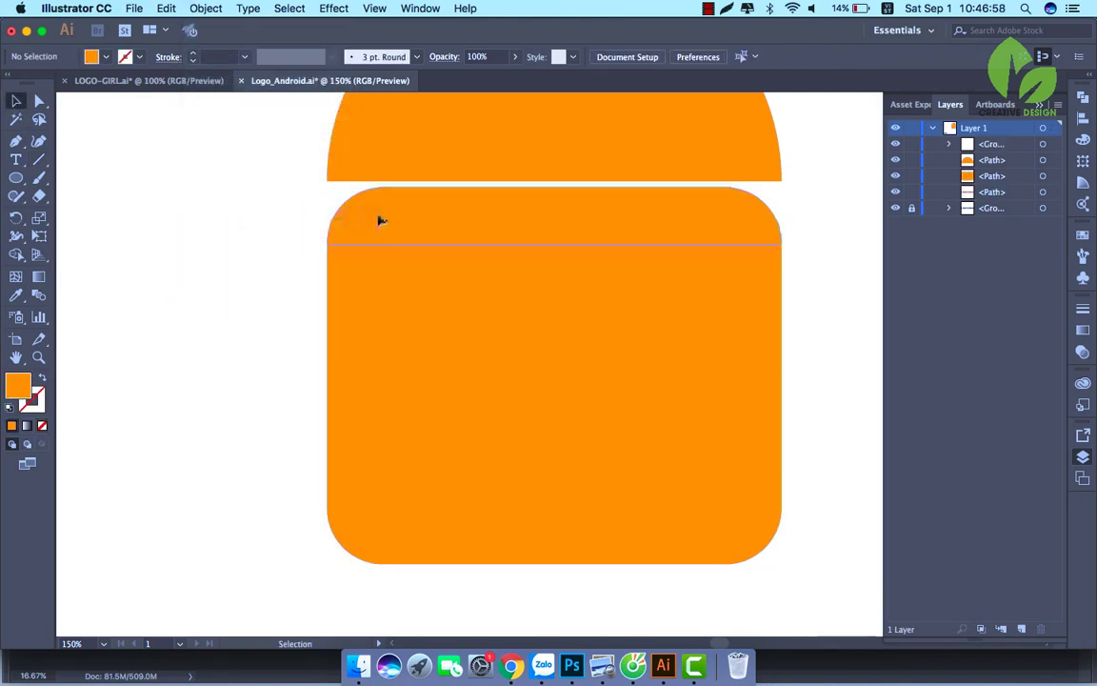
left_click_drag(380, 220, 193, 216)
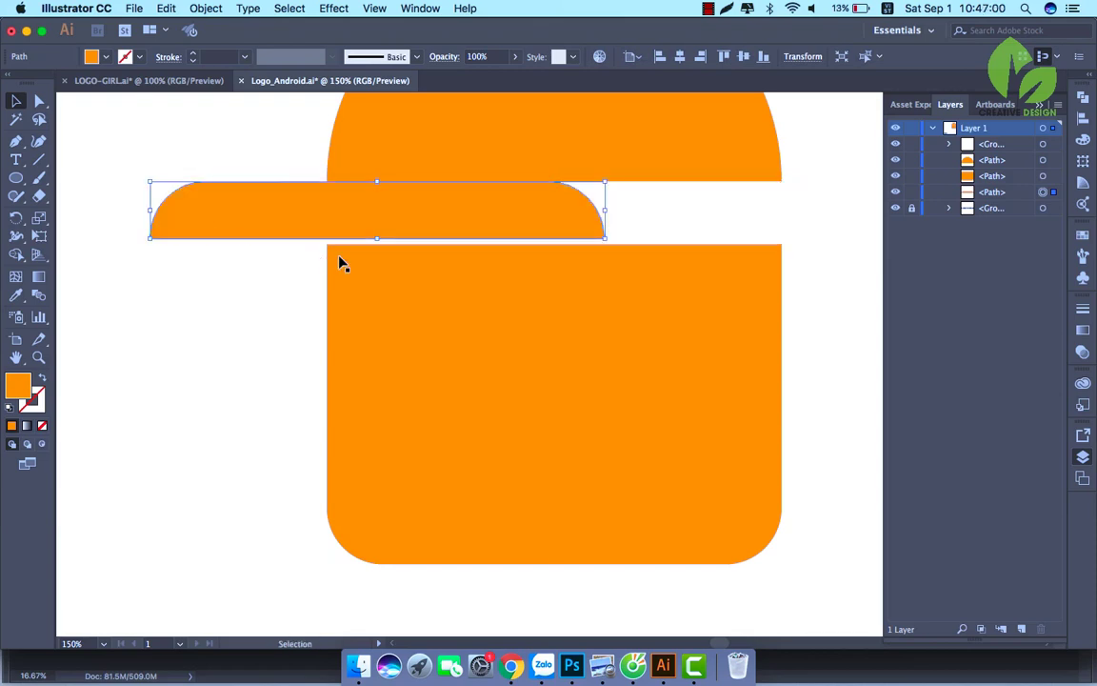
key("Delete")
Raise the two square upper corner anchors of the body together until only a narrow gap remains below the head
left_click(39, 101)
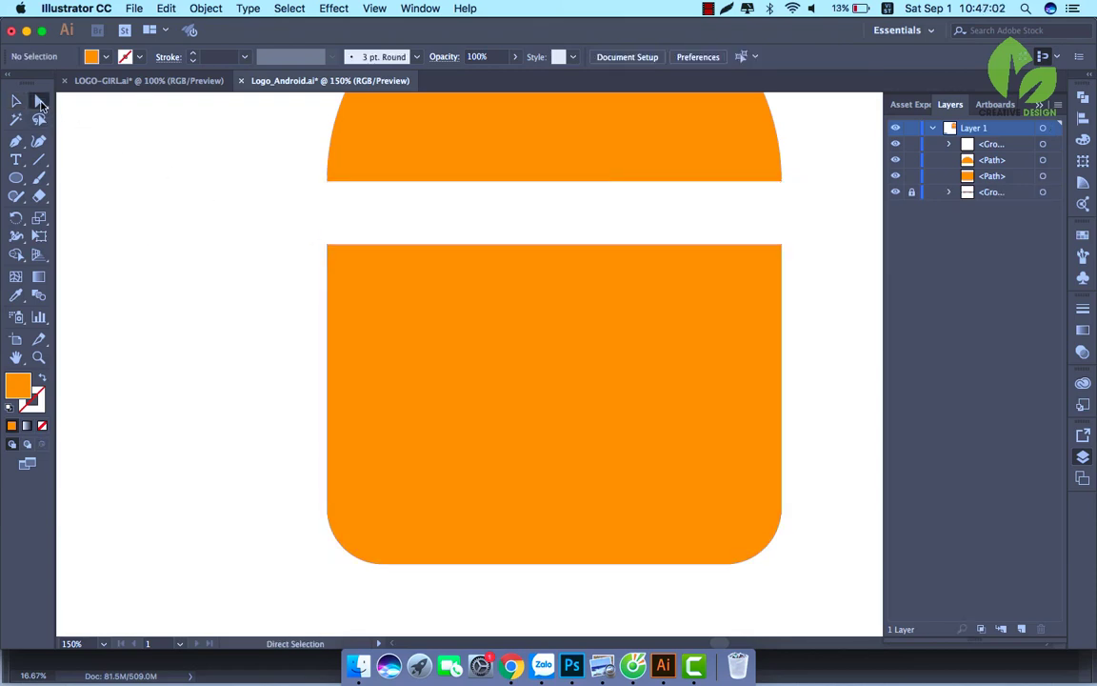
left_click(327, 245)
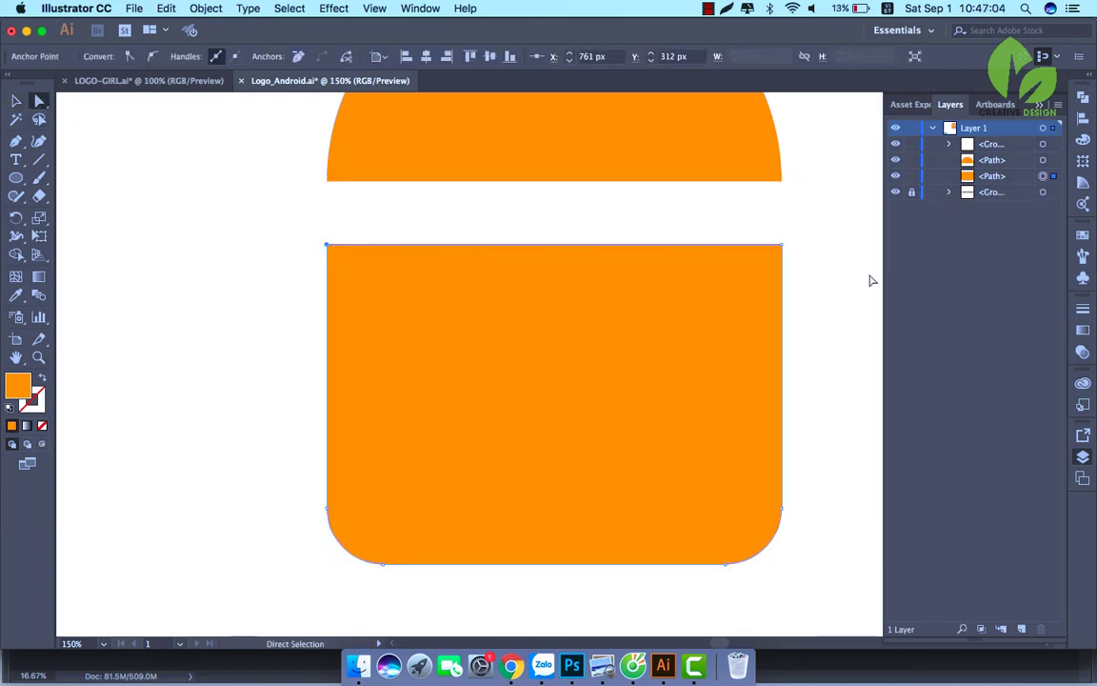
left_click(782, 245, "shift")
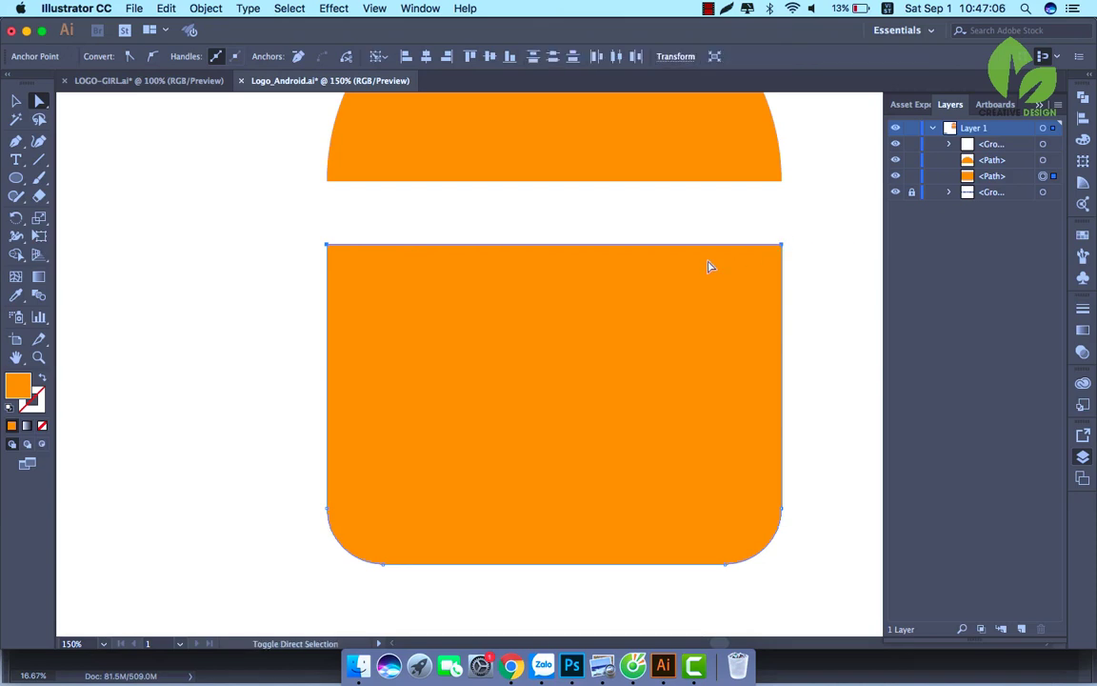
key("Up")
key("Up")
key("Up")
key("Up")
key("Up")
key("Up")
key("Up")
key("Up")
key("Up")
key("Up")
key("Up")
key("Up")
key("Up")
key("Up")
key("Up")
key("Up")
key("Up")
key("Up")
key("Up")
key("Up")
key("Up")
key("Up")
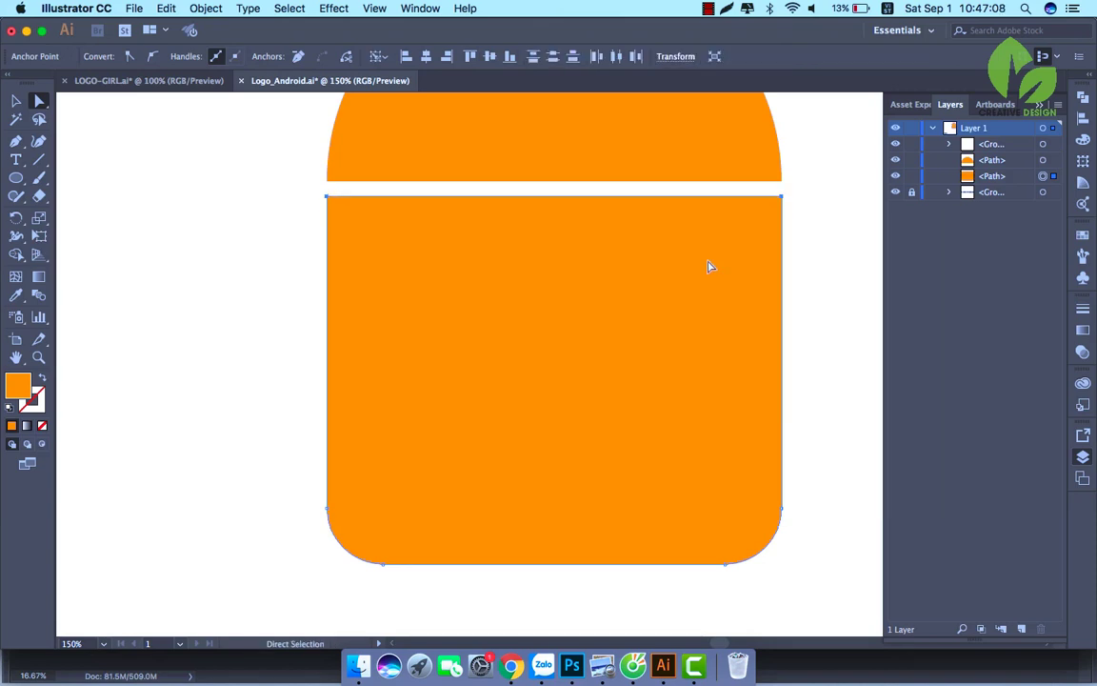
left_click(294, 240)
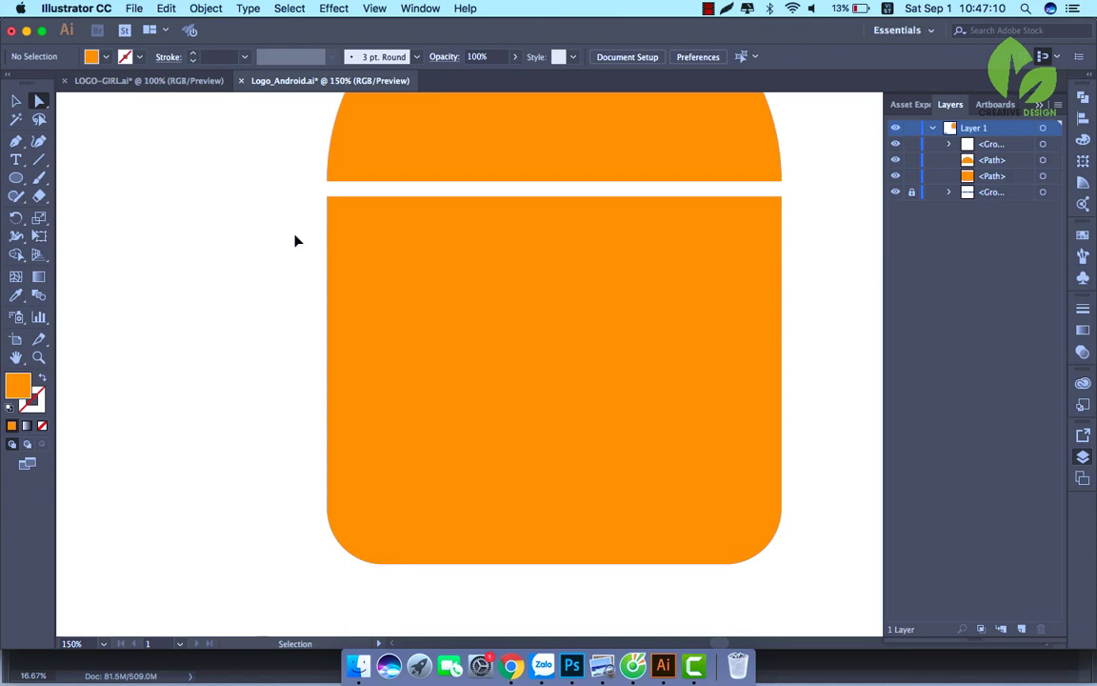
Examine the whole robot on the artboard, checking the gap between head and body and the overall proportions
key("super+minus")
key("super+minus")
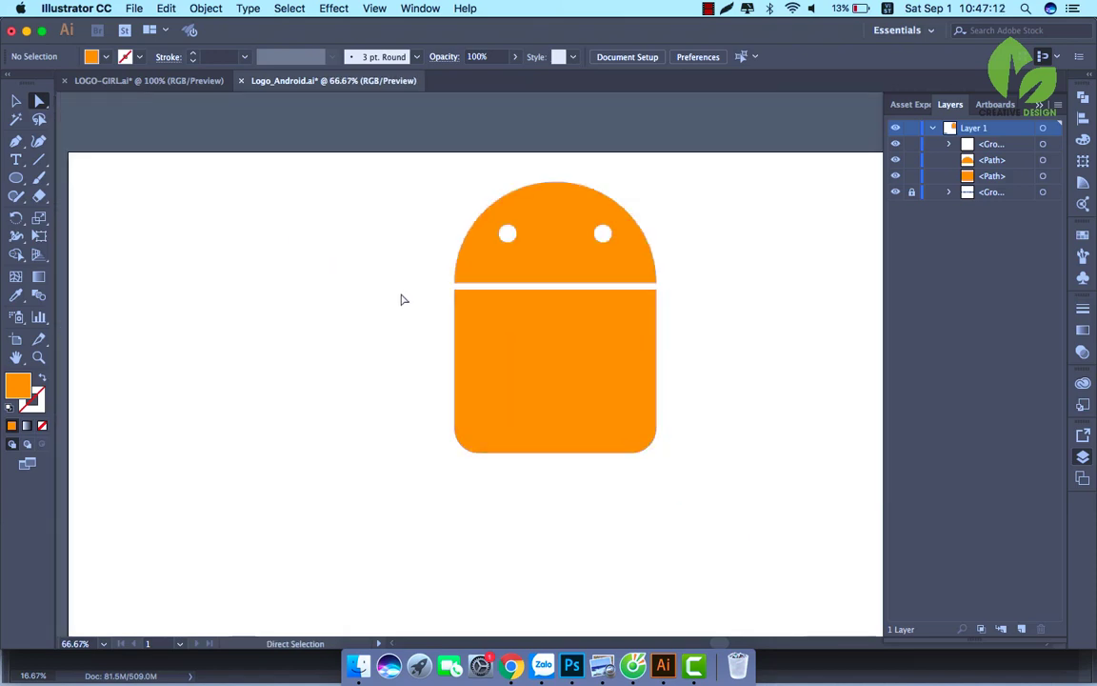
key("super+plus")
left_click_drag(403, 288, 331, 306)
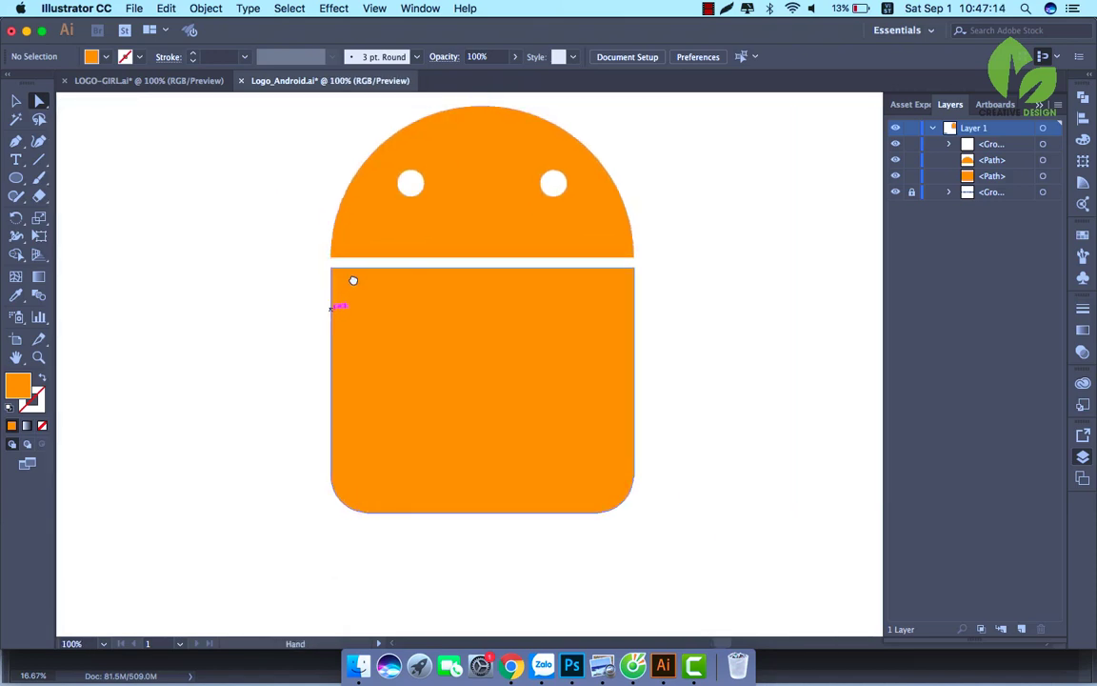
key("super+minus")
key("super+minus")
key("super+minus")
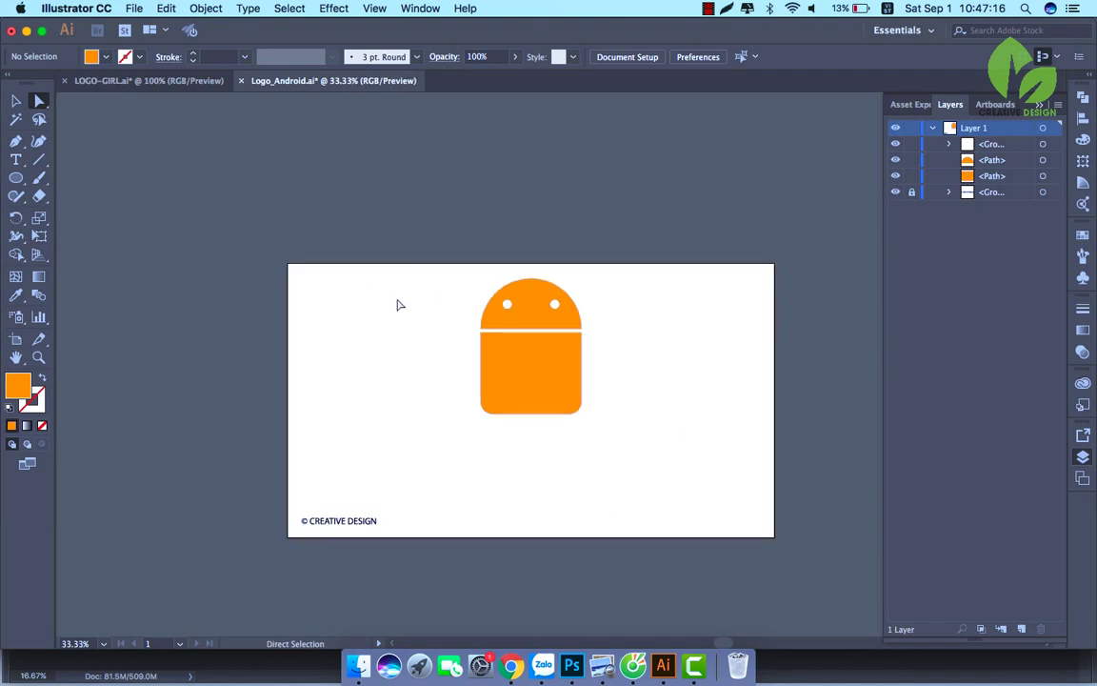
left_click_drag(431, 291, 556, 385)
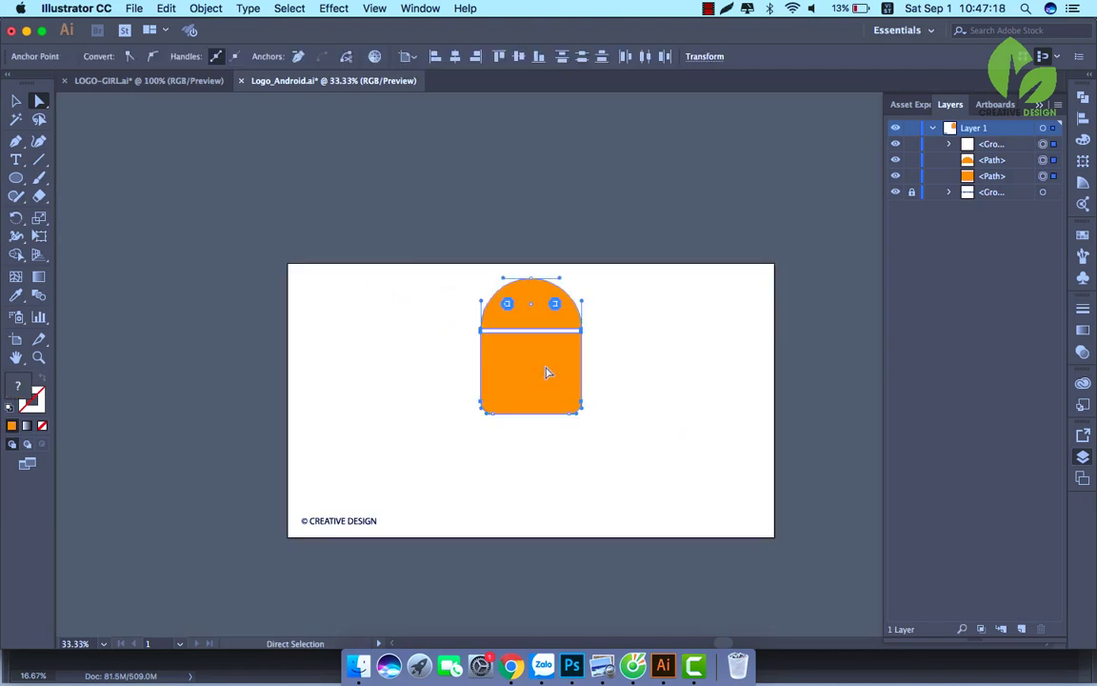
left_click(123, 164)
left_click(16, 100)
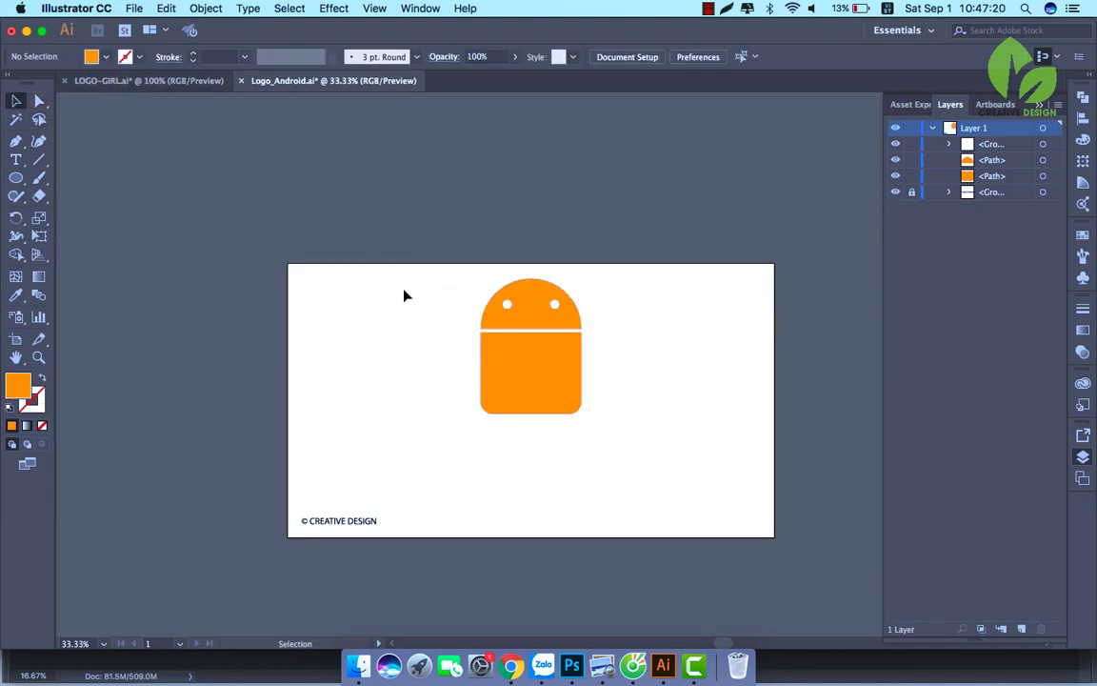
left_click_drag(409, 289, 550, 400)
left_click(550, 410, "shift")
left_click(416, 385)
Draw a tall, narrow orange rectangle as a leg, overlapping the body's lower edge and aligned with the left eye's outer side
key("z")
left_click_drag(379, 291, 675, 535)
left_click_drag(358, 148, 691, 479)
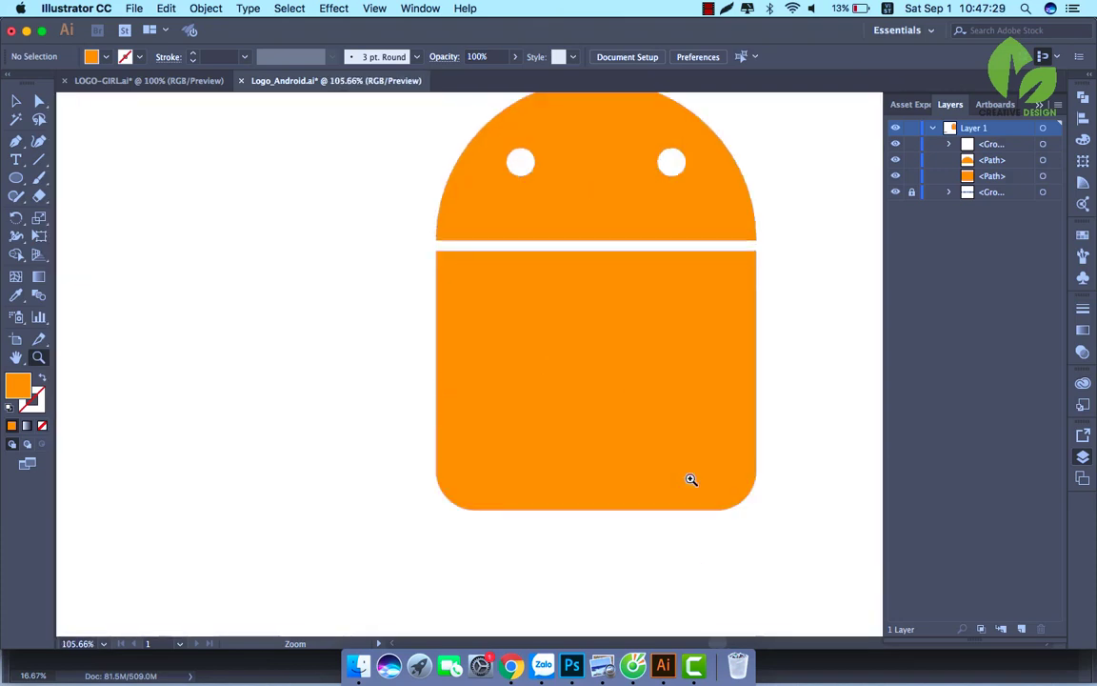
left_click(15, 179)
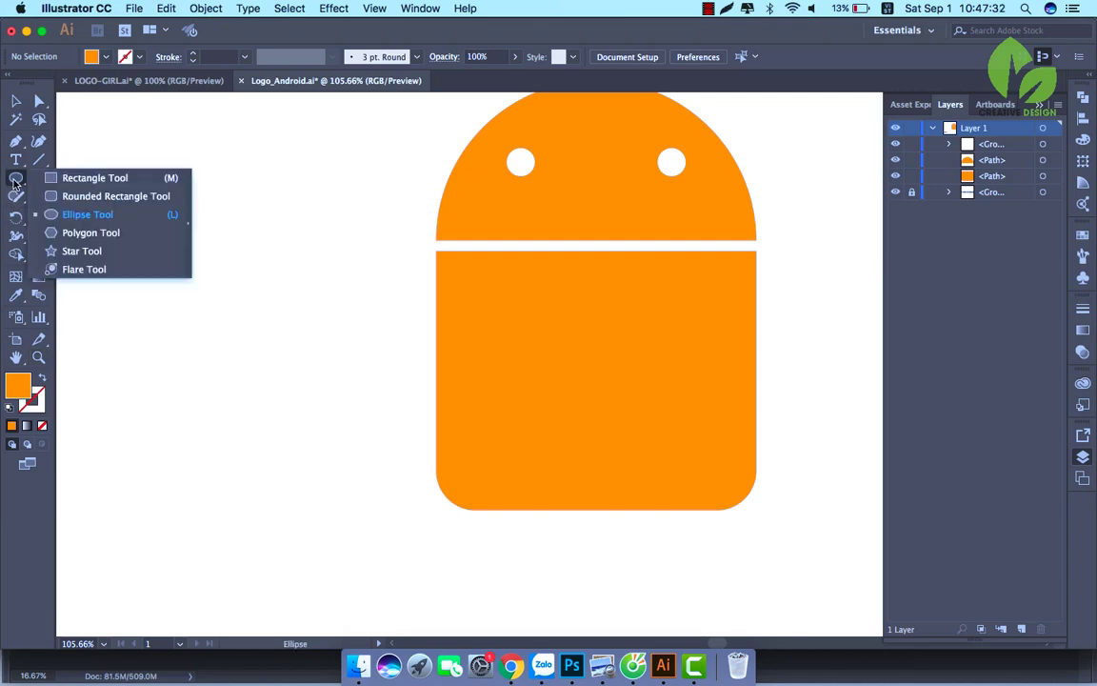
left_click(90, 178)
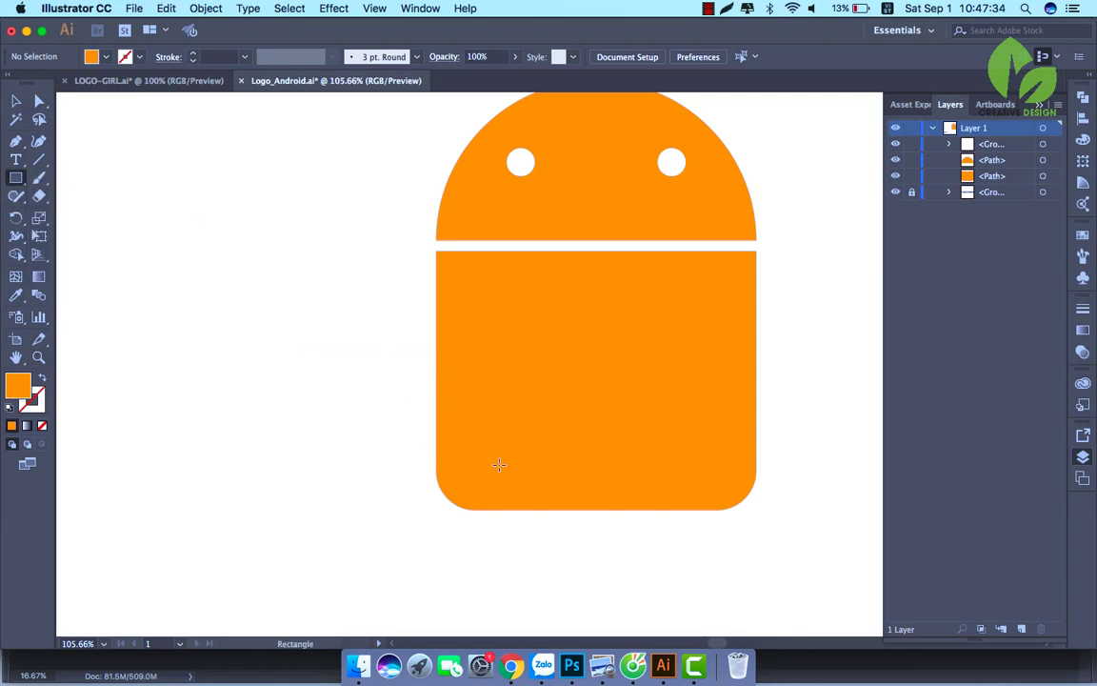
left_click_drag(362, 381, 252, 306)
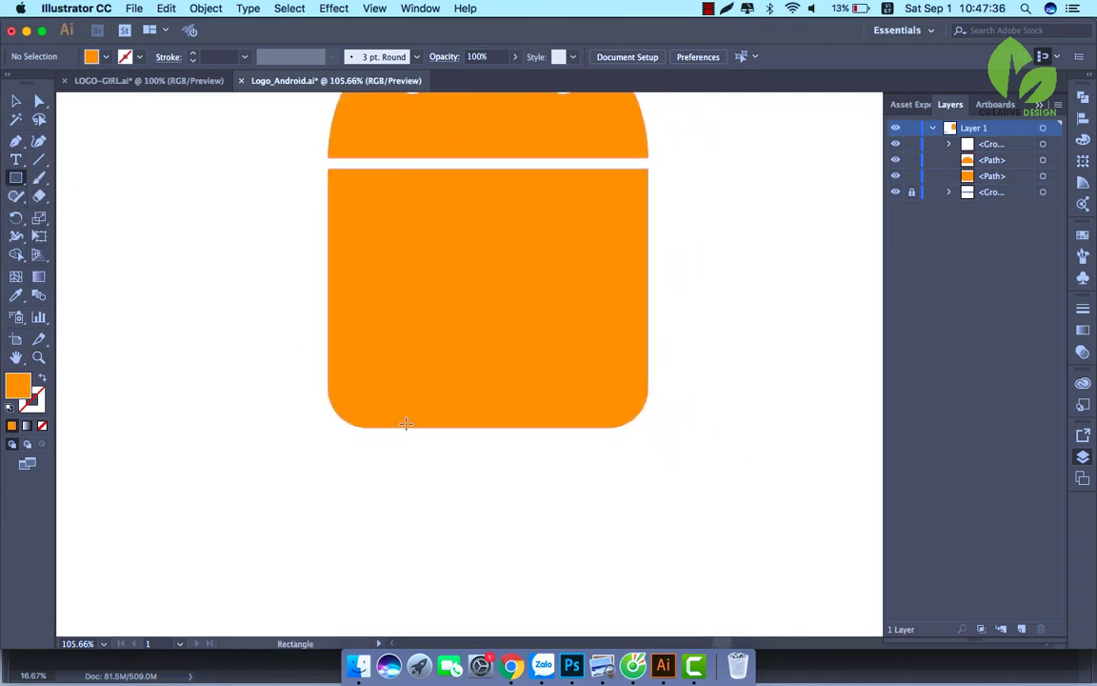
scroll(412, 428, "up", 3)
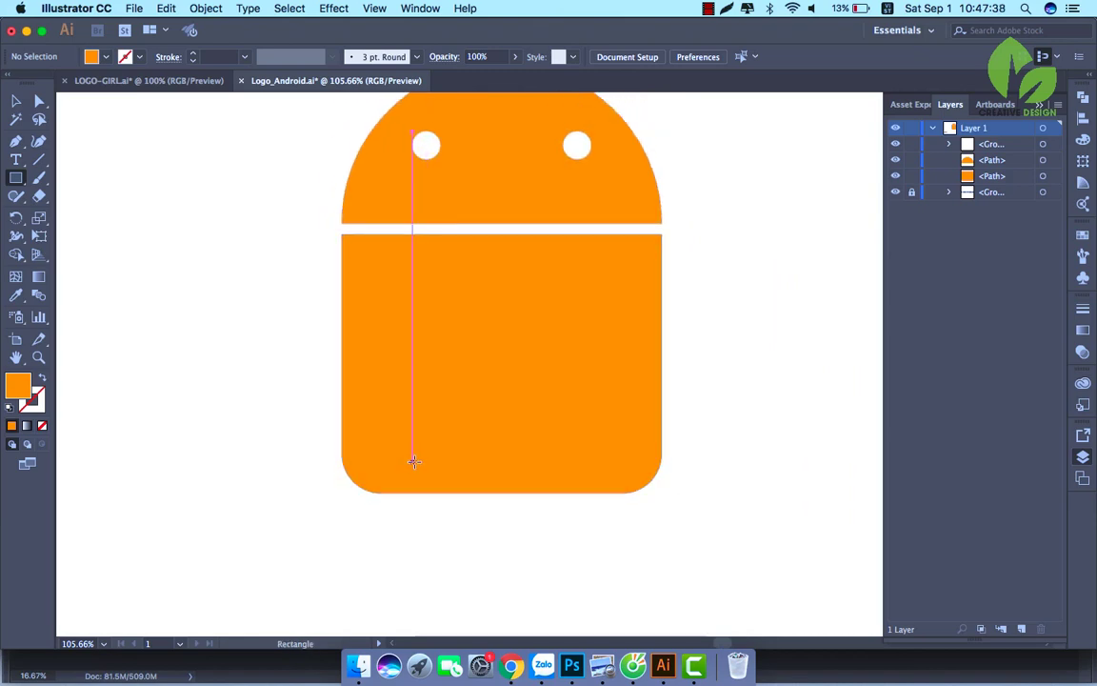
left_click_drag(413, 461, 464, 602)
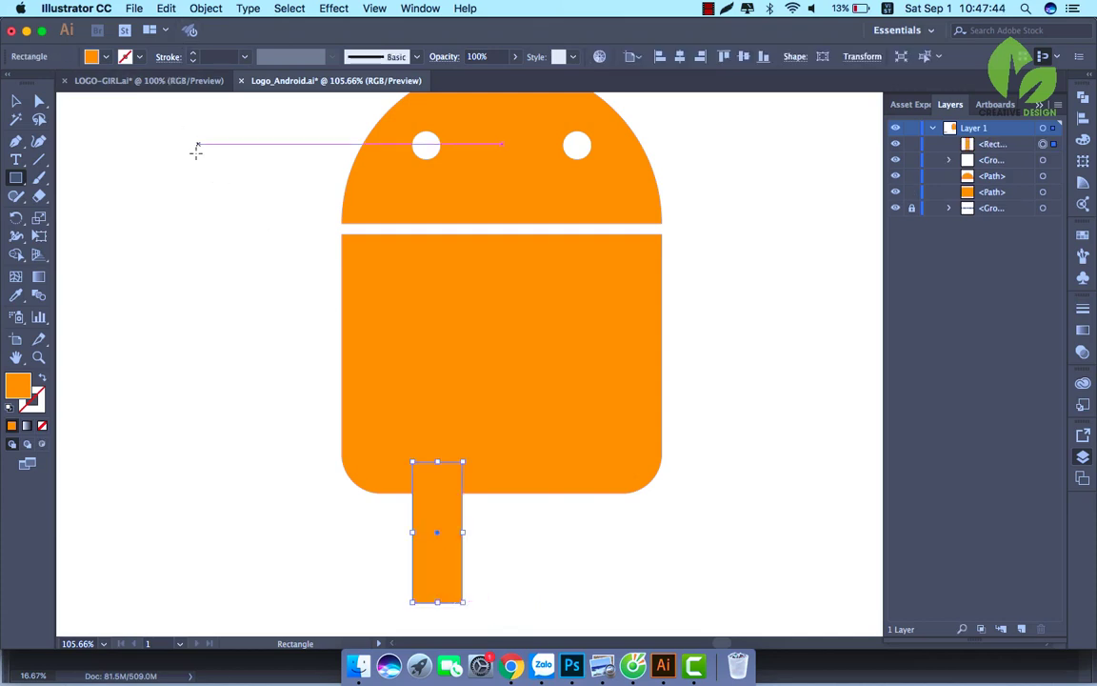
Copy the leg rectangle, paste it in back and move the duplicate horizontally to sit under the right eye
left_click(166, 8)
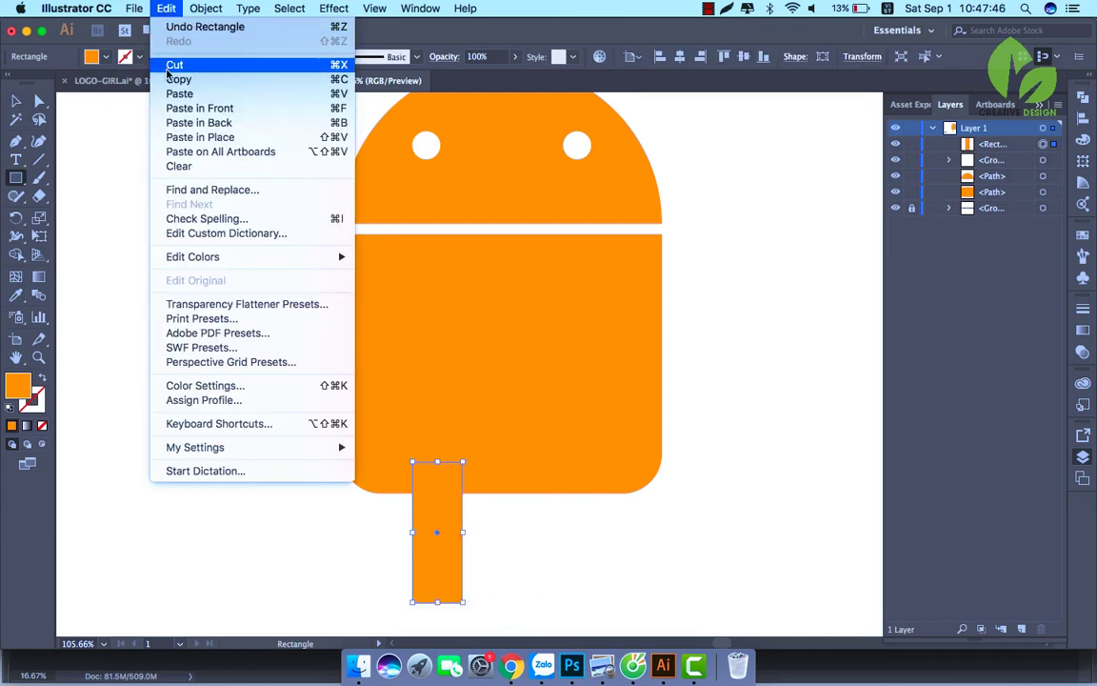
left_click(167, 77)
left_click(167, 9)
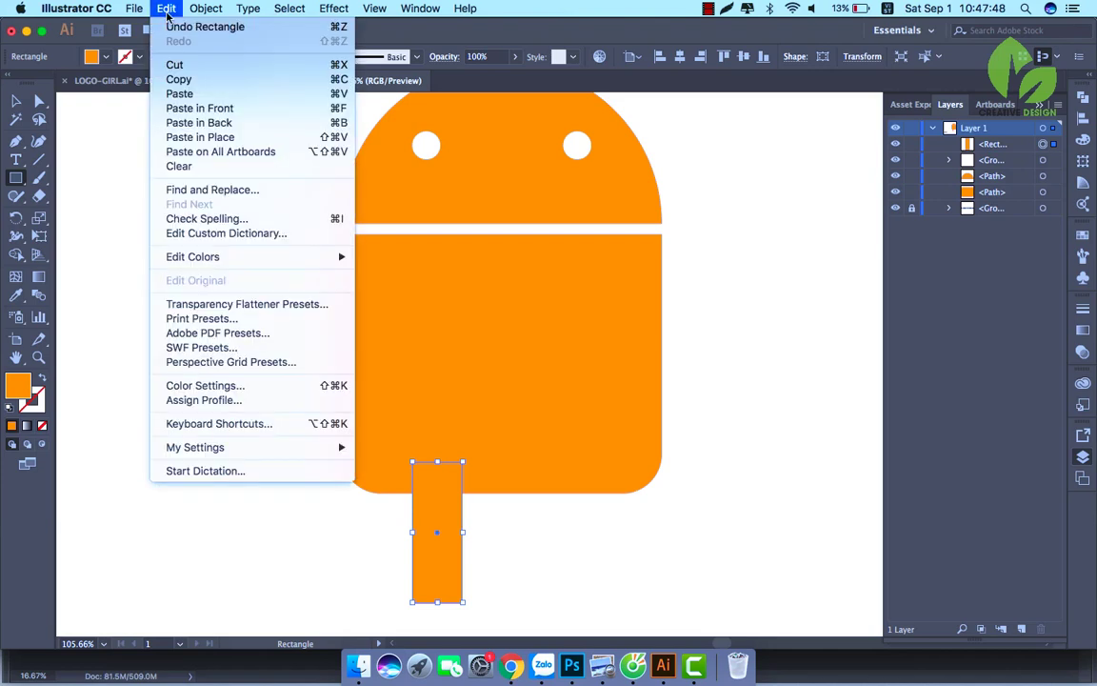
left_click(201, 125)
key("v")
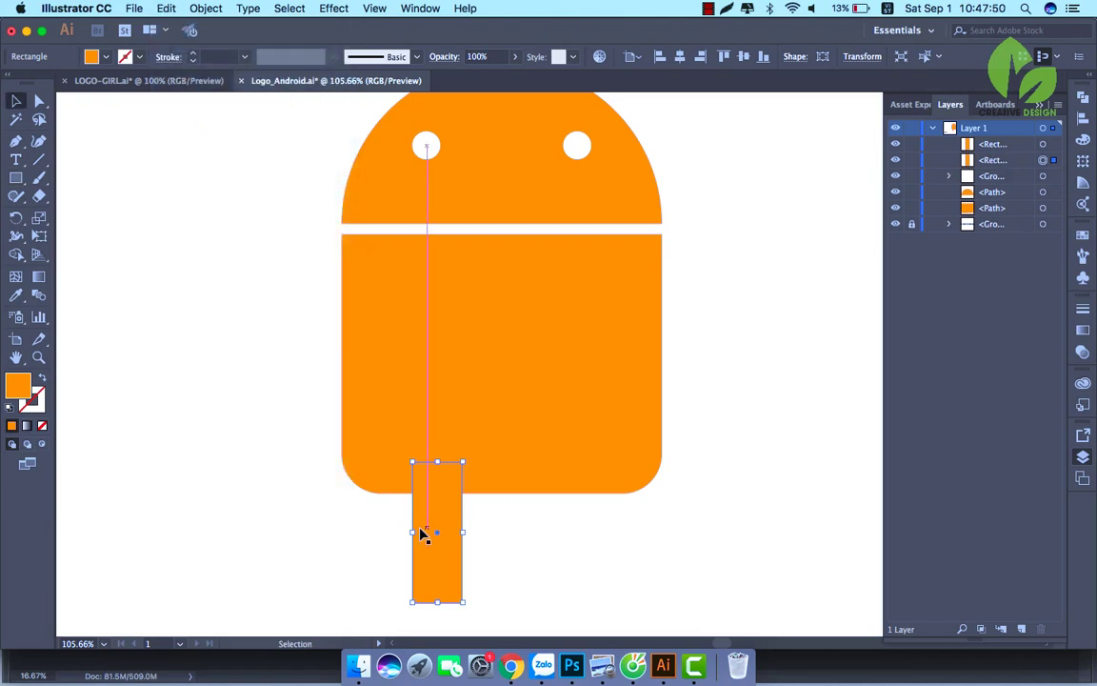
left_click_drag(433, 554, 565, 568)
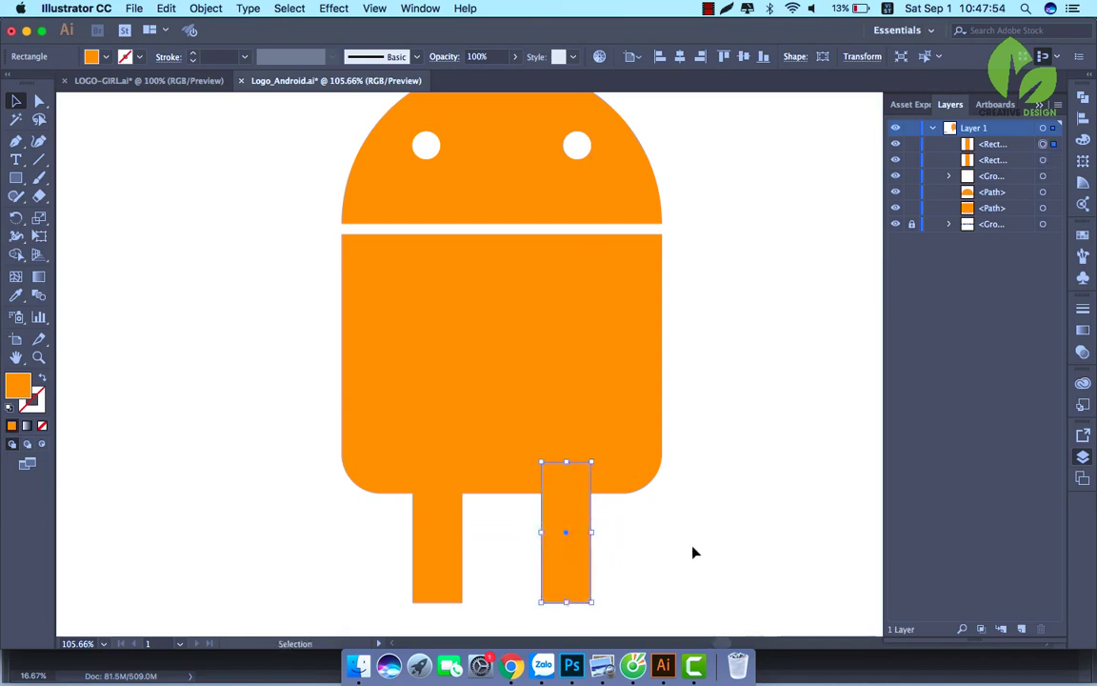
Delete the duplicated right leg
left_click(697, 548)
left_click_drag(685, 551, 685, 418)
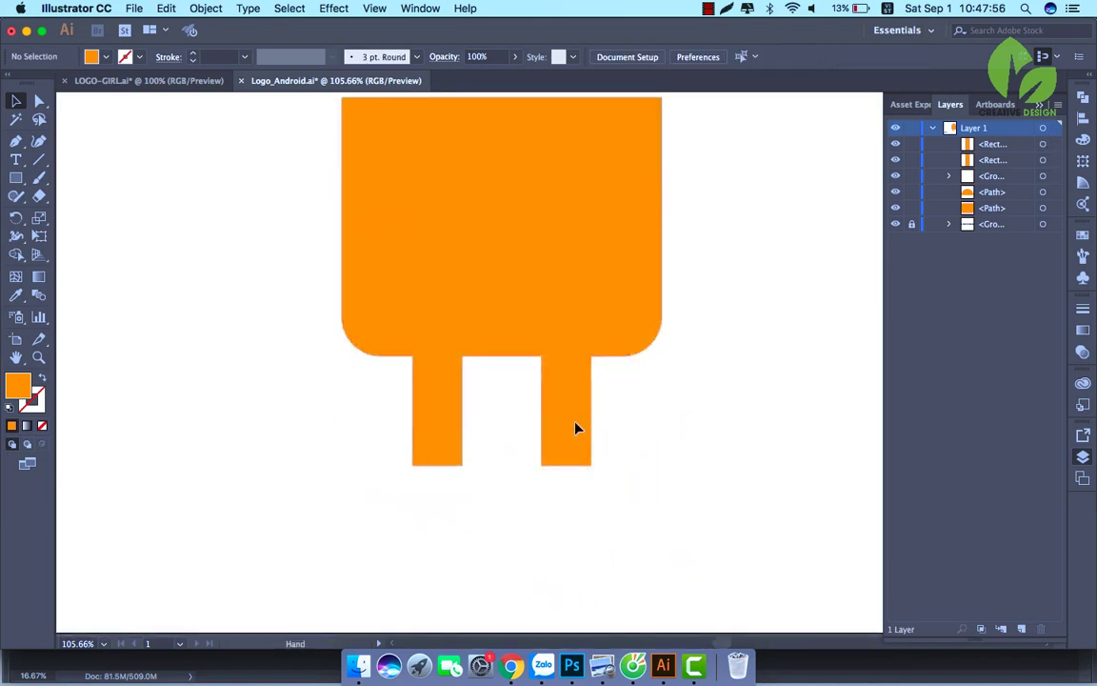
left_click(422, 438)
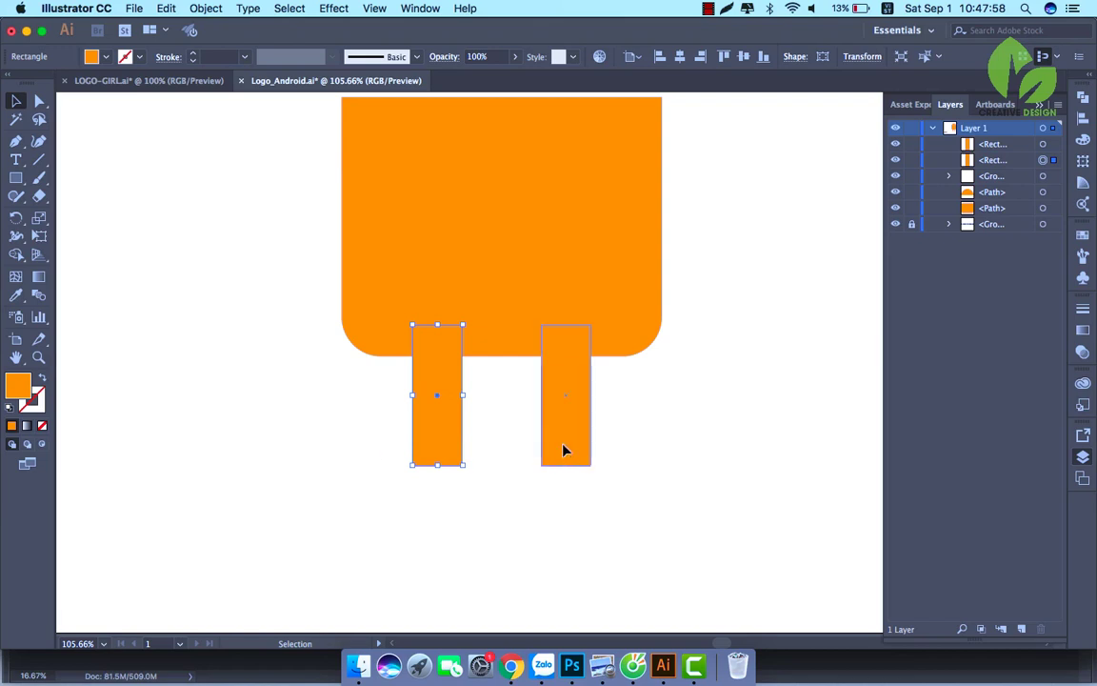
left_click(563, 444)
key("Delete")
Round all four corners of the remaining leg rectangle to the maximum so it forms a capsule
left_click(448, 437)
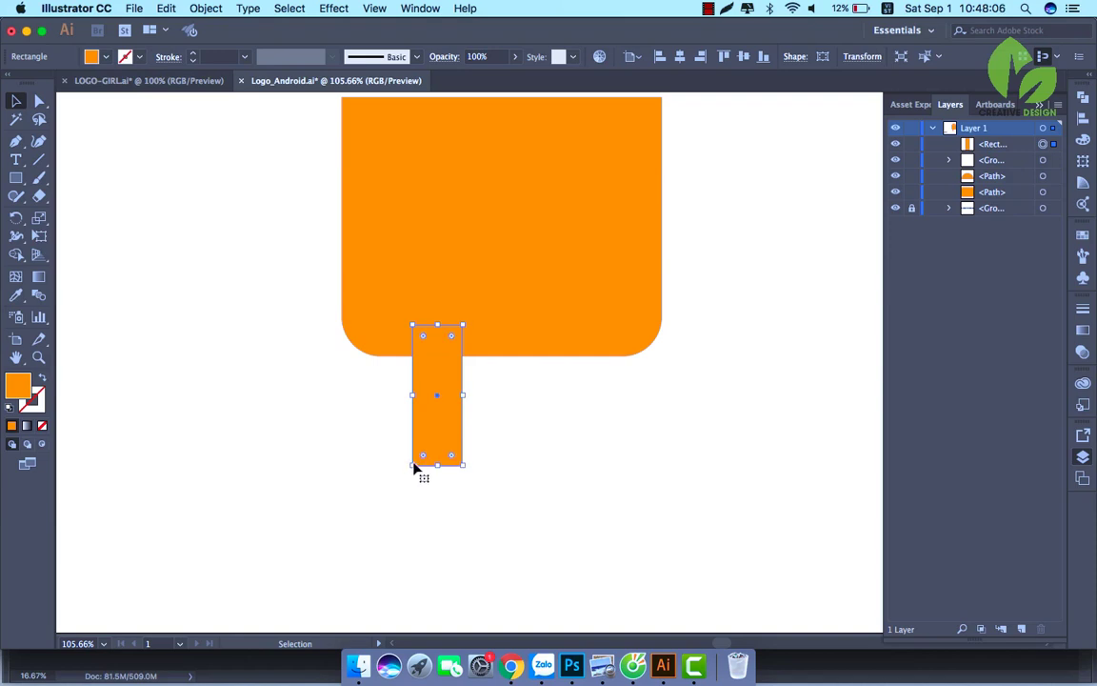
left_click_drag(421, 454, 424, 423)
left_click(317, 434)
left_click(444, 405)
key("a")
key("super+0")
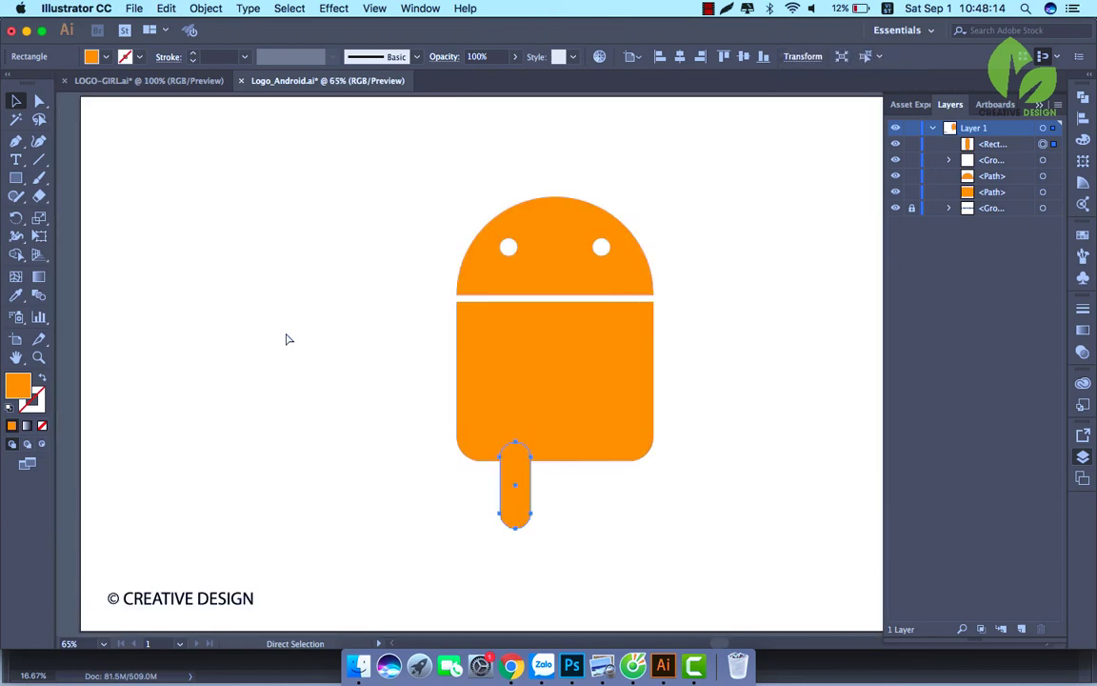
key("super+1")
key("v")
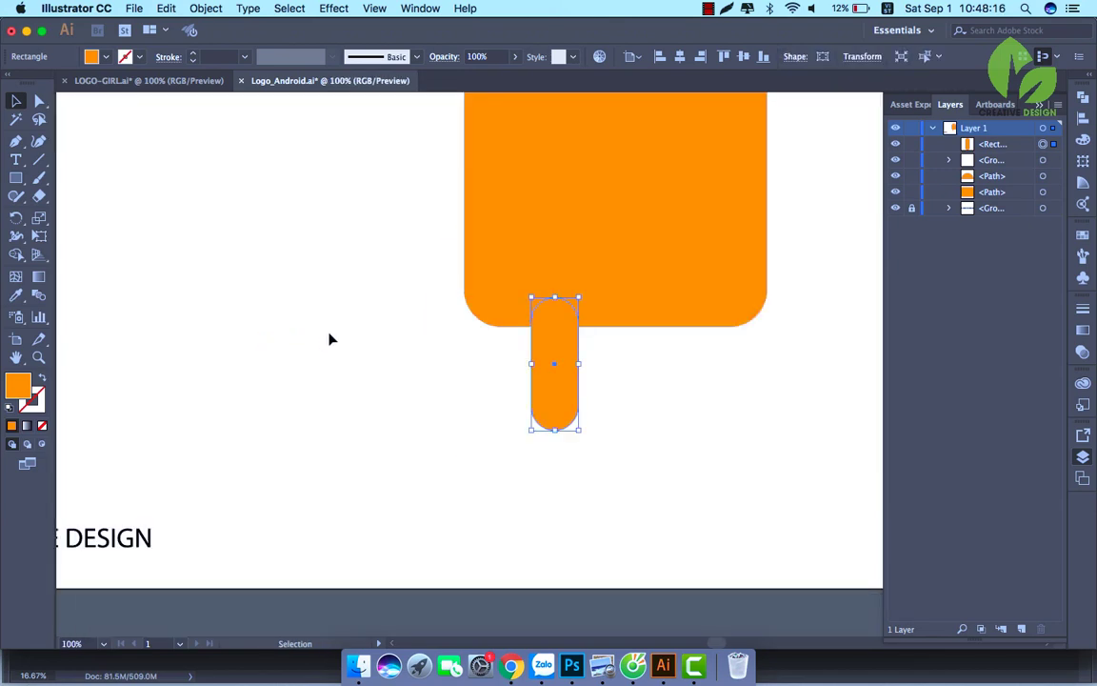
Copy the capsule leg, paste it in front and move the duplicate horizontally to sit under the right eye
left_click(331, 339)
left_click(551, 381)
key("space")
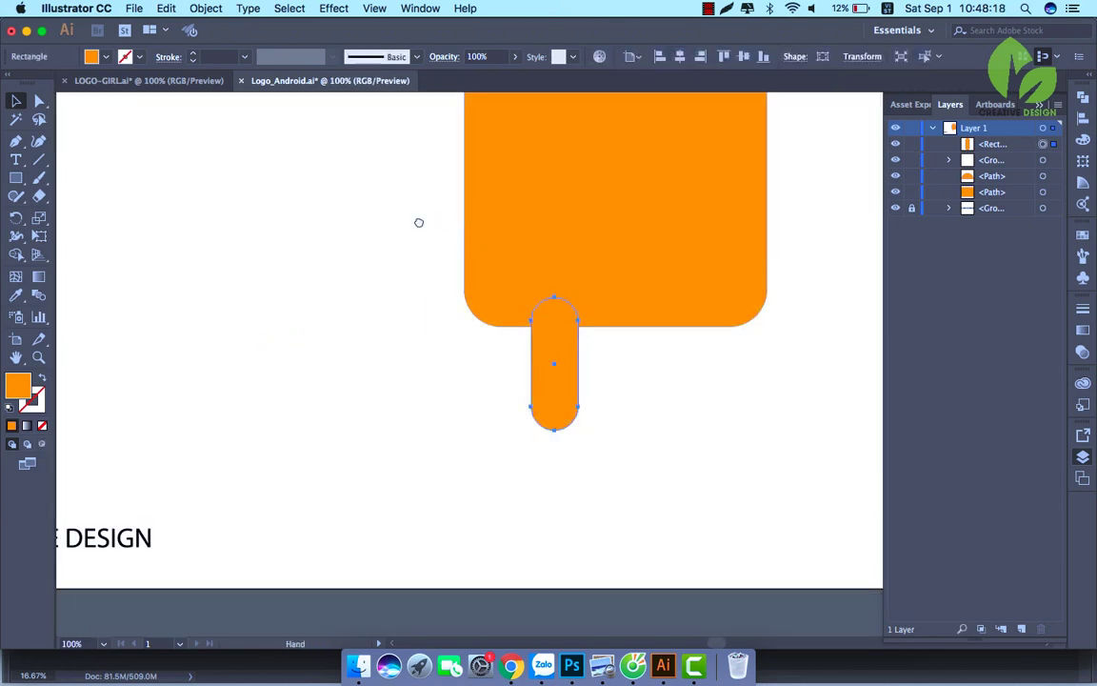
left_click_drag(418, 221, 274, 289)
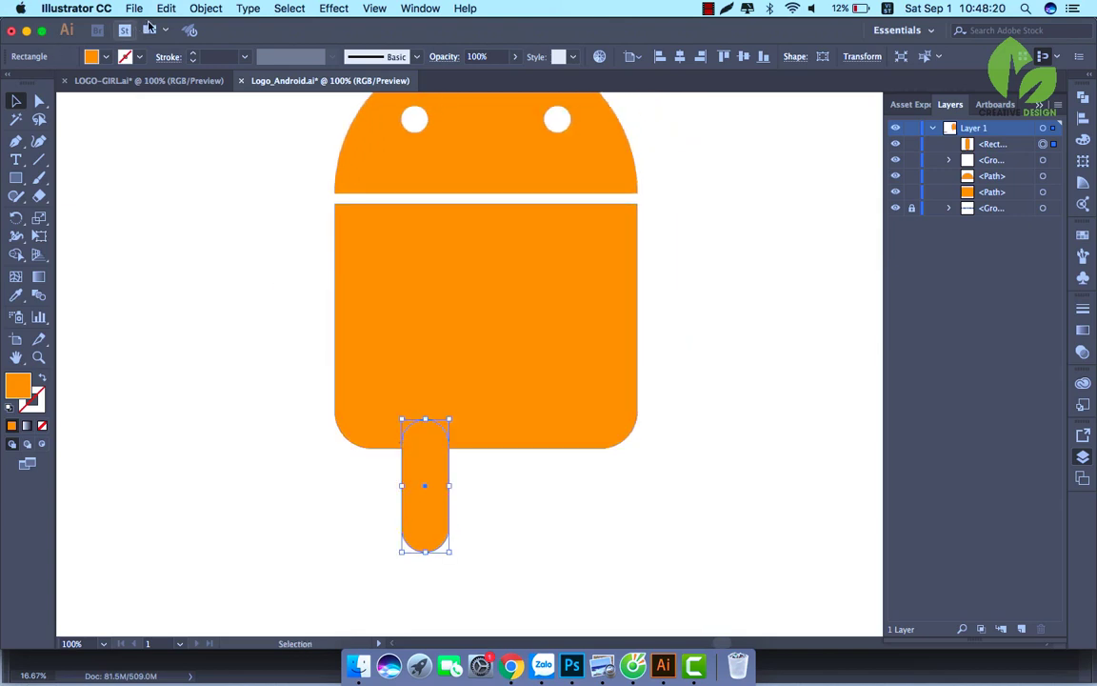
left_click(166, 10)
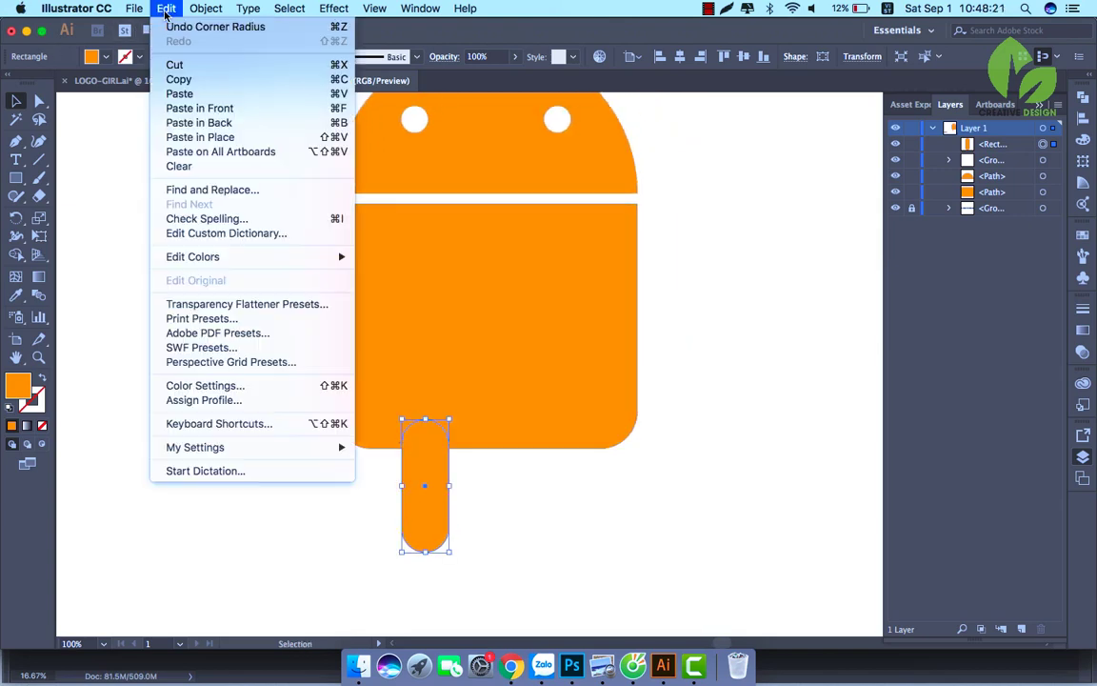
left_click(183, 83)
left_click(166, 10)
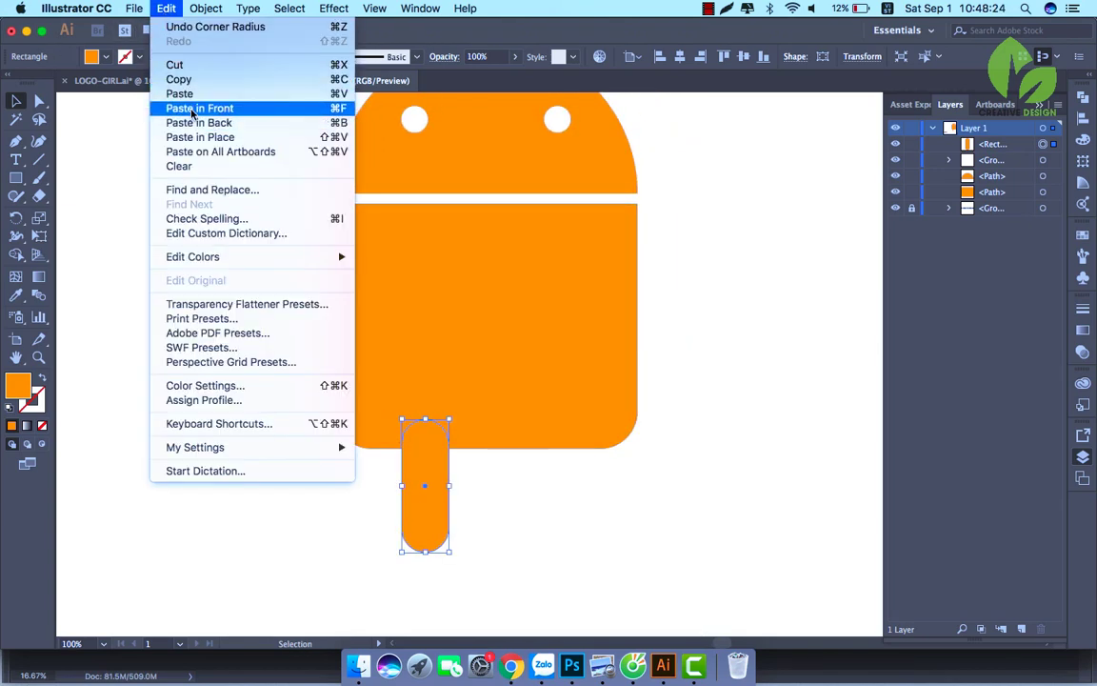
left_click(194, 110)
left_click_drag(436, 514, 575, 501)
left_click(660, 507)
left_click(636, 502)
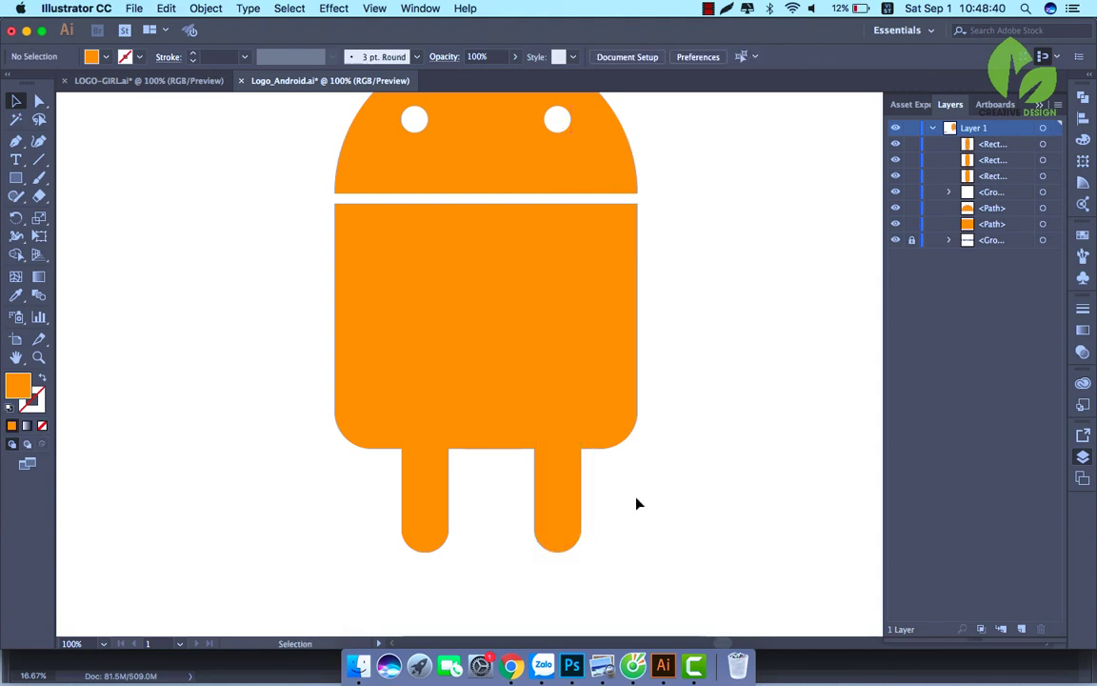
Delete the extra capsule stacked on the left leg and centre the remaining left leg under the left eye
left_click(412, 497)
mouse_move(416, 501)
left_mouse_down()
mouse_move(436, 504)
mouse_move(413, 503)
left_mouse_up()
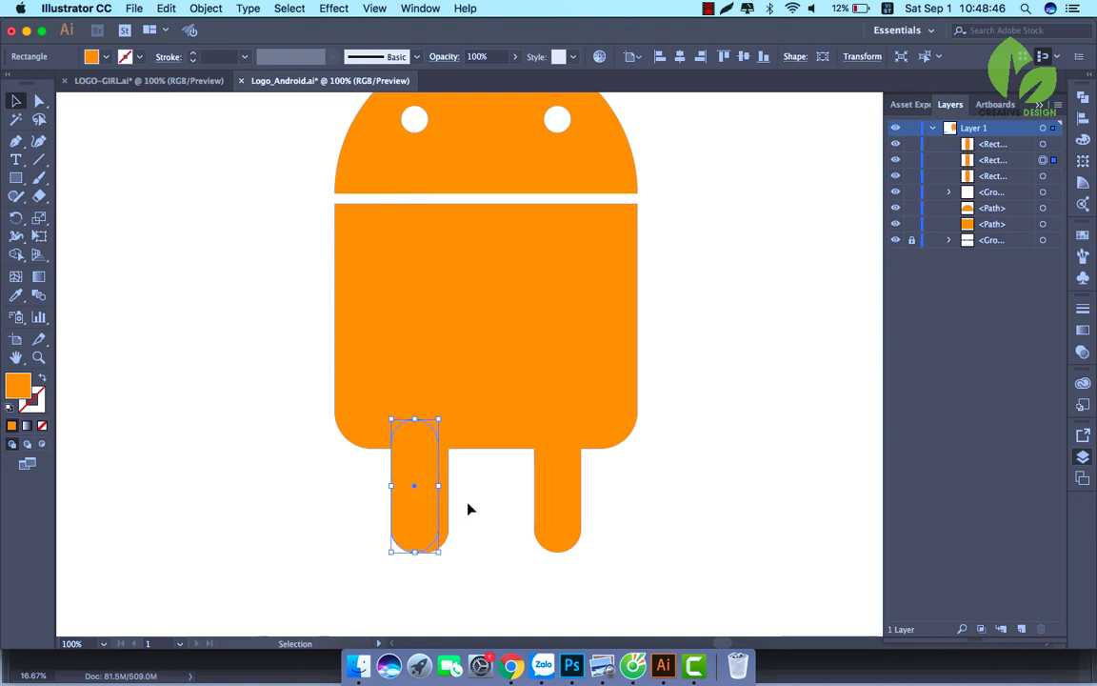
left_click(478, 522)
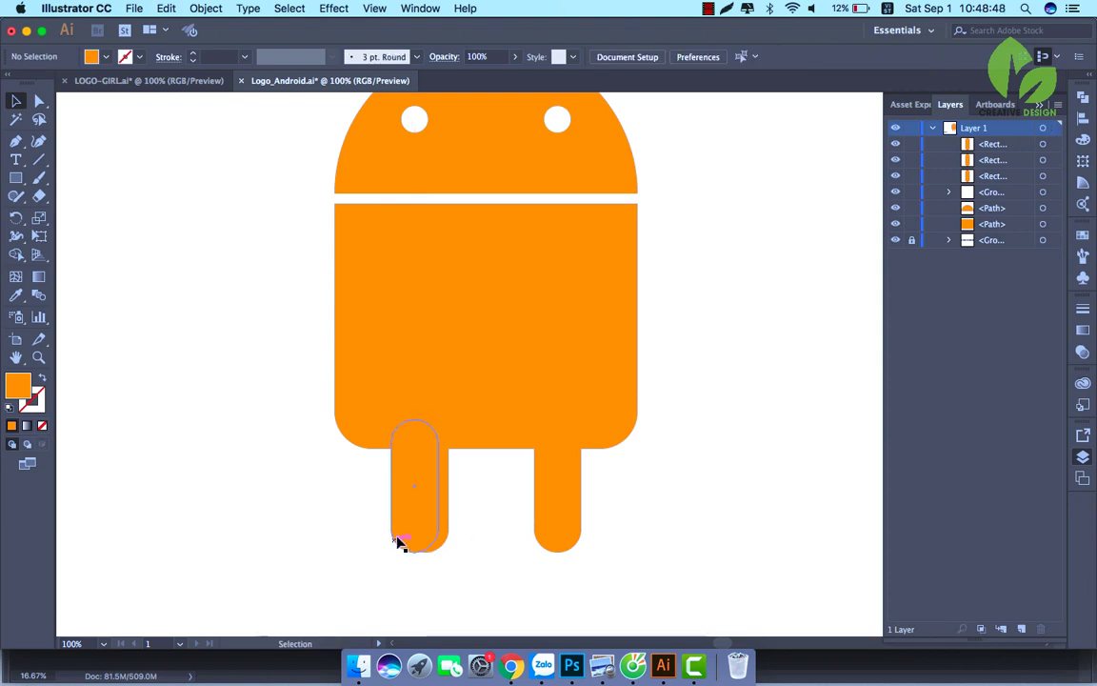
left_click_drag(397, 544, 155, 481)
key("Delete")
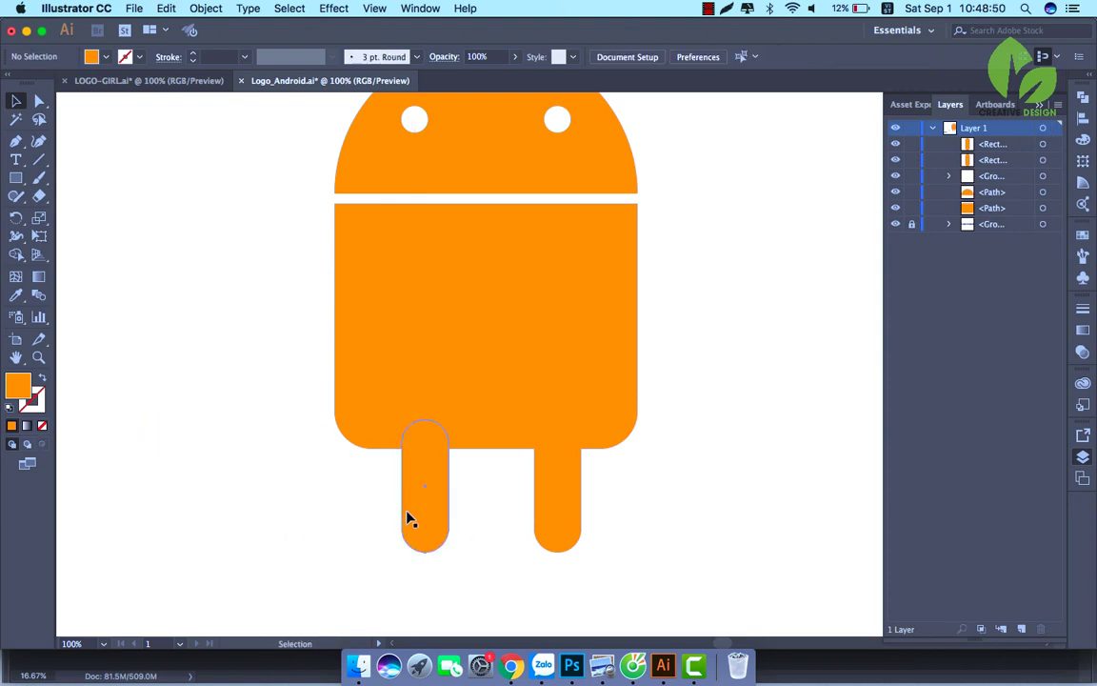
left_click_drag(410, 516, 398, 515)
left_click(282, 518)
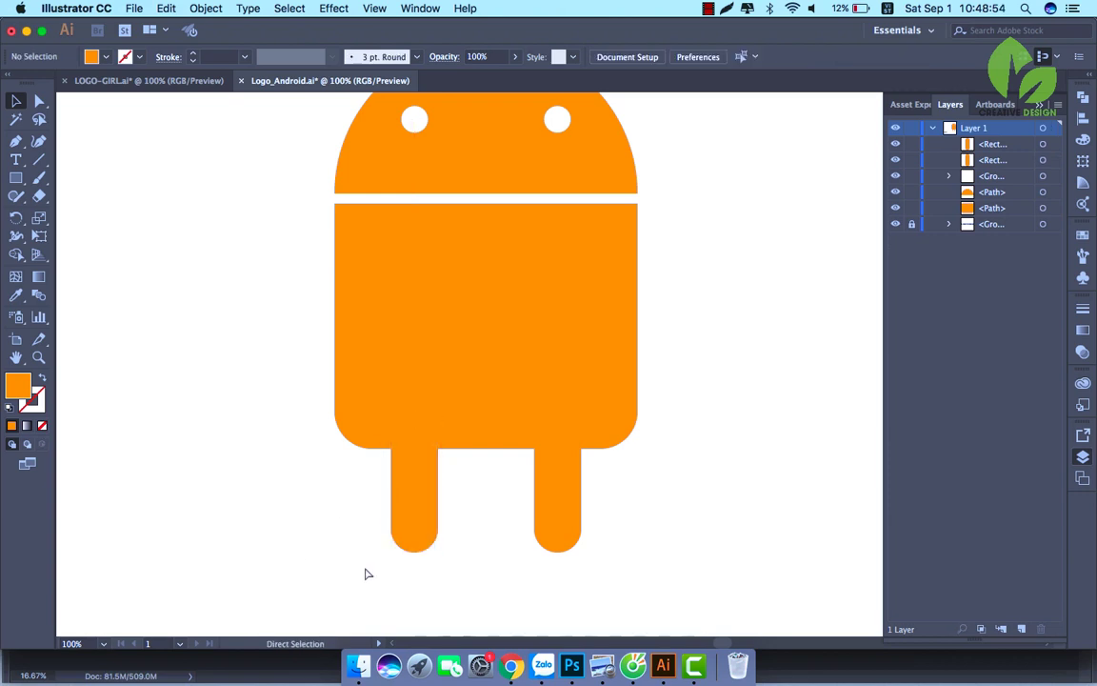
Draw a tall, narrow orange rectangle as an arm just outside the body's left side, starting level with the body's upper edge
key("super+minus")
key("super+minus")
key("super+plus")
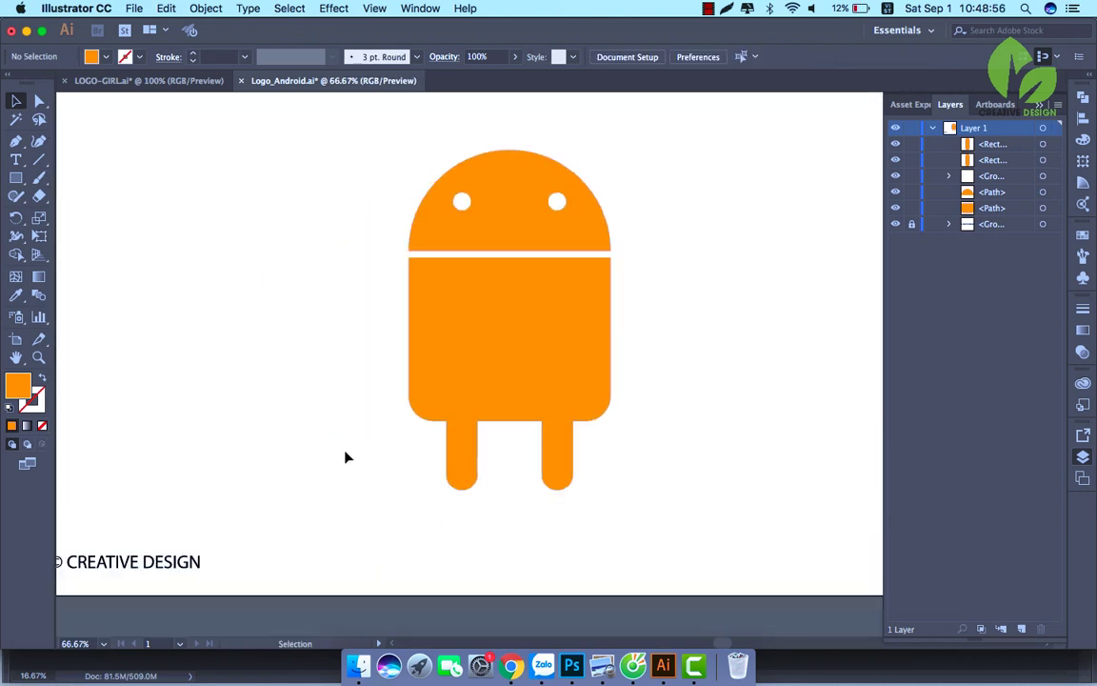
left_click_drag(15, 177, 49, 203)
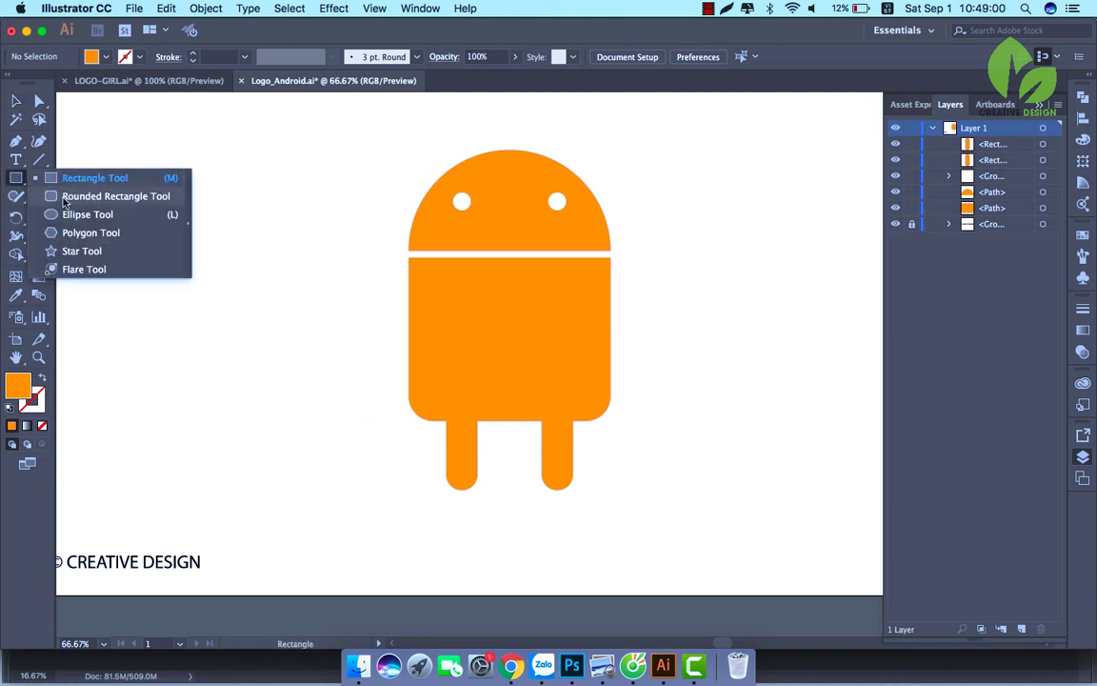
left_click(76, 178)
left_click_drag(371, 260, 396, 363)
left_click(15, 100)
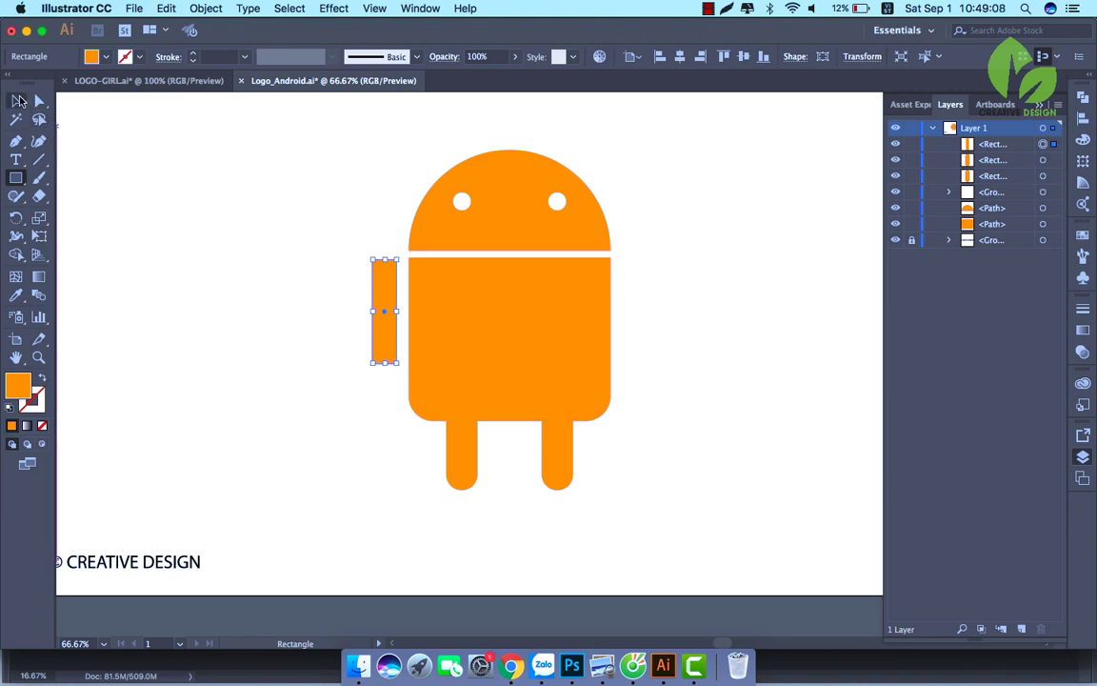
left_click(277, 278)
Round all four corners of the arm rectangle to the maximum so it forms a capsule
key("super+equal")
key("super+equal")
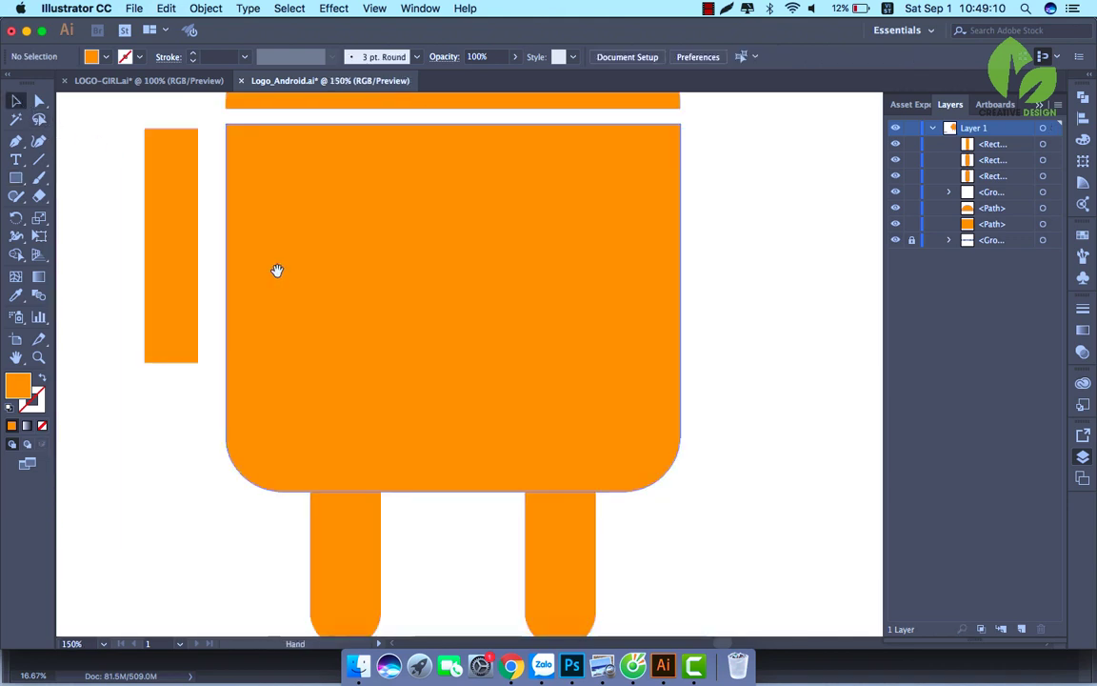
left_click_drag(277, 271, 413, 384)
left_click_drag(311, 351, 315, 342)
left_click(214, 324)
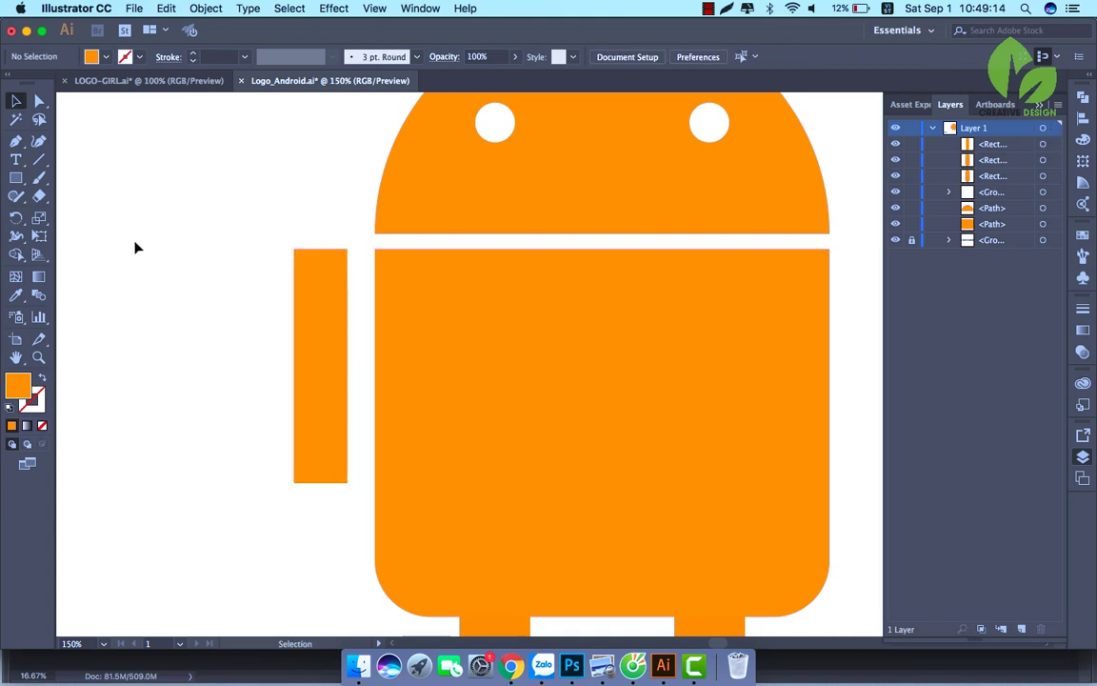
left_click(314, 301)
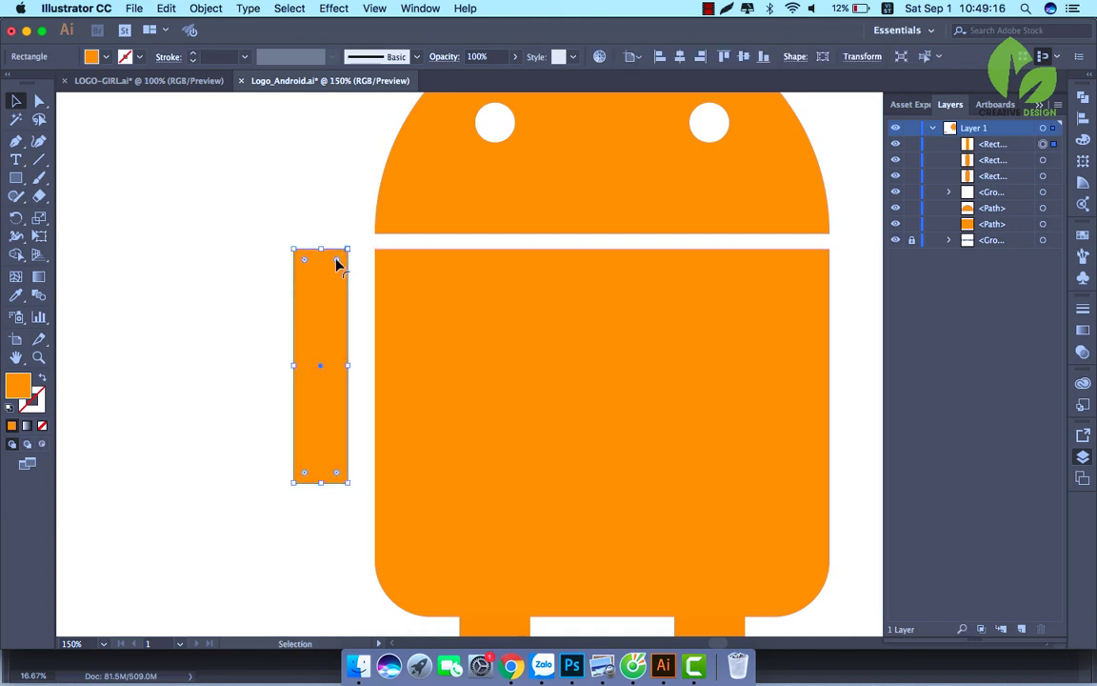
left_click_drag(338, 260, 338, 303)
left_click(195, 275)
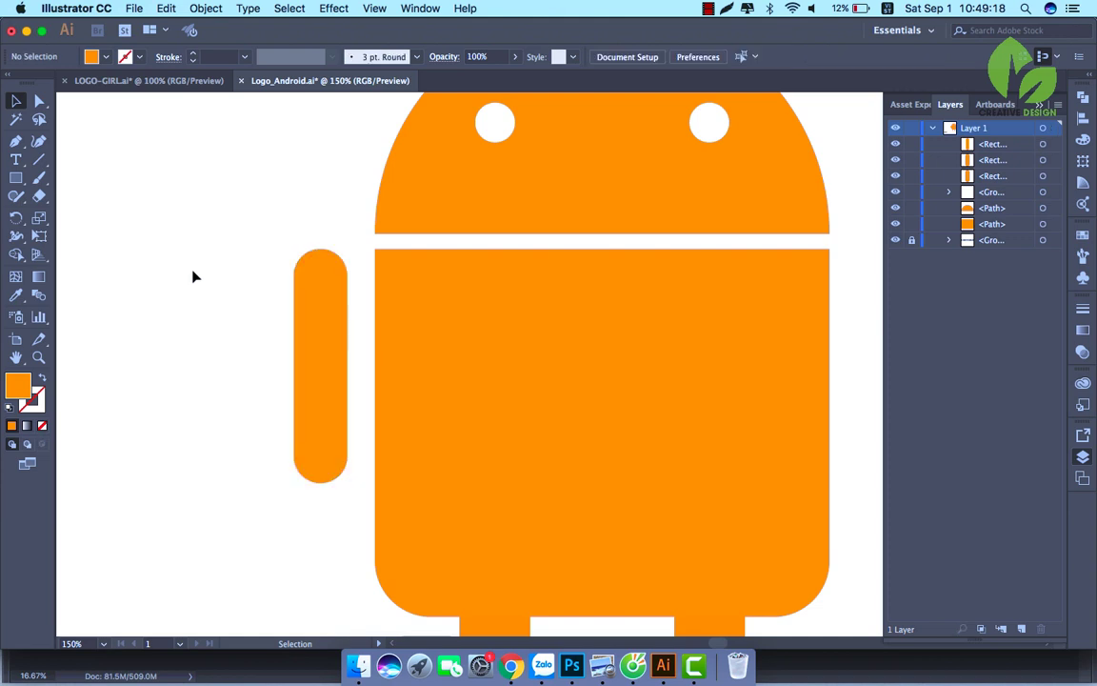
Copy the arm capsule, paste it in front and move the duplicate horizontally to the body's right side, leaving the same gap
scroll(355, 267, "right", 5)
scroll(355, 267, "down", 1)
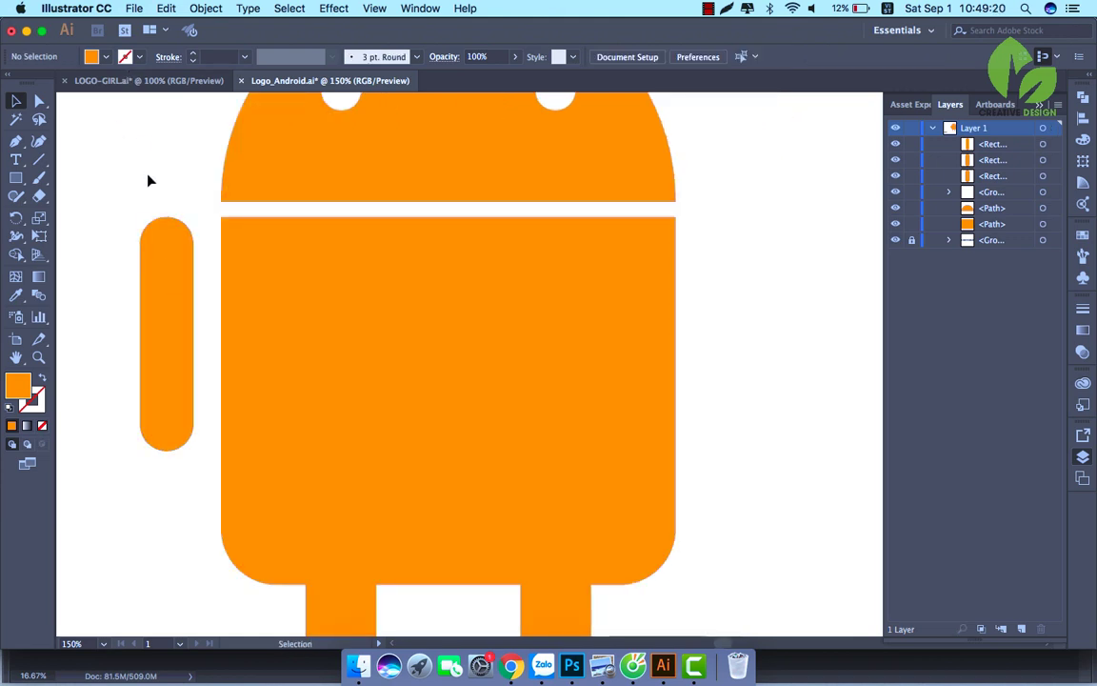
left_click(160, 238)
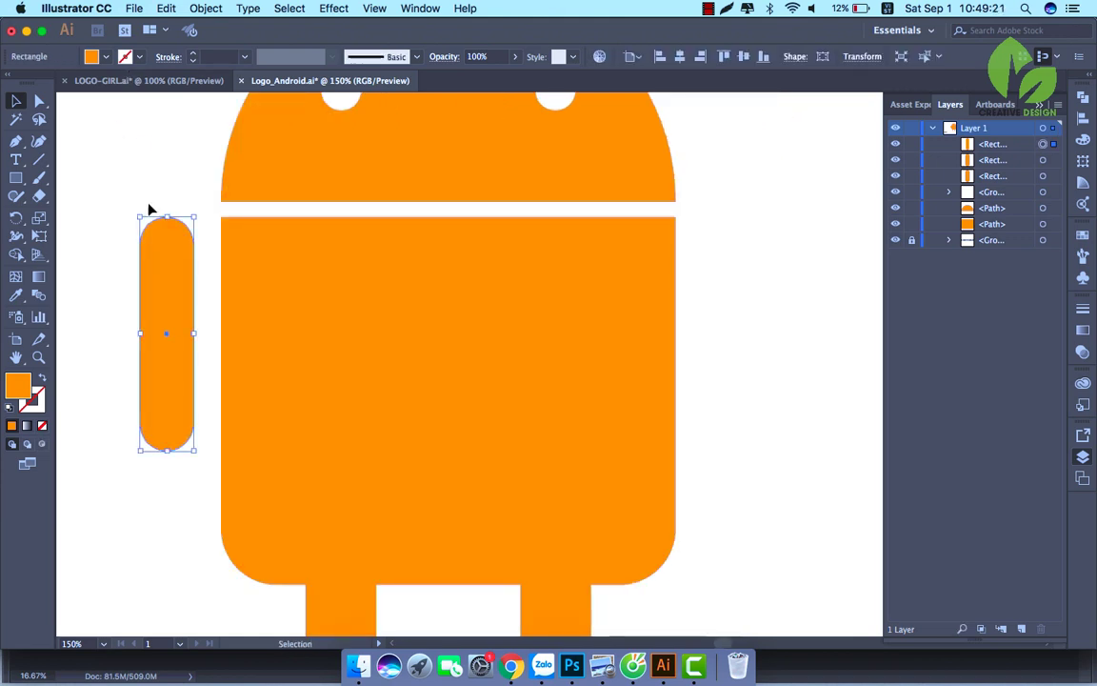
left_click(166, 8)
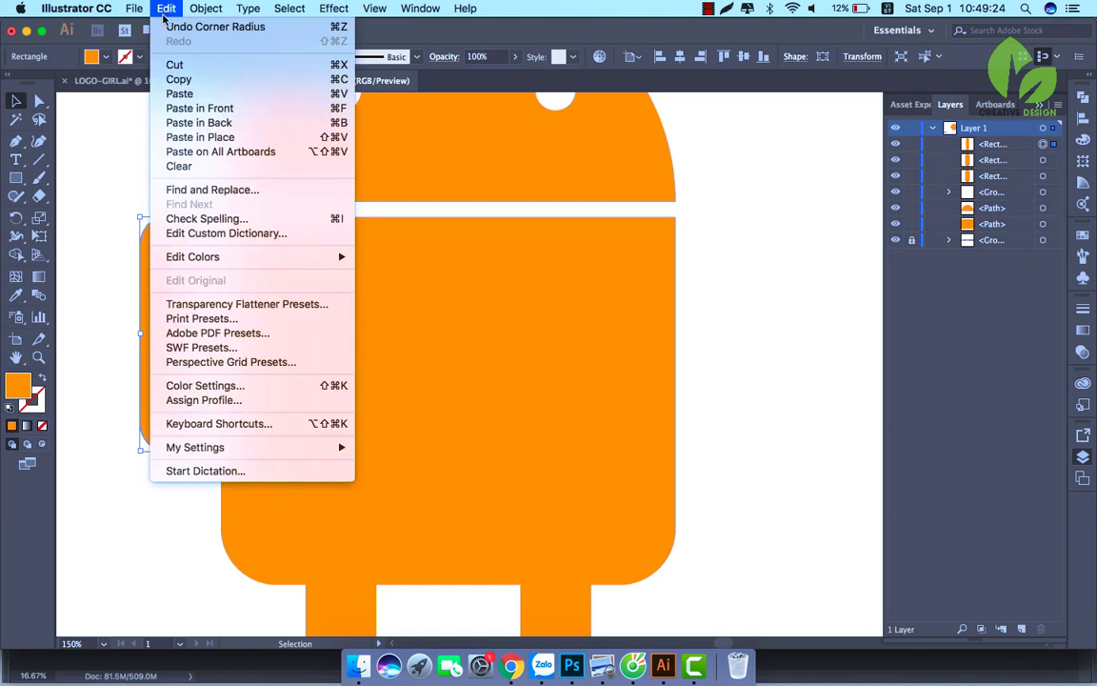
left_click(177, 79)
left_click(166, 8)
left_click(199, 107)
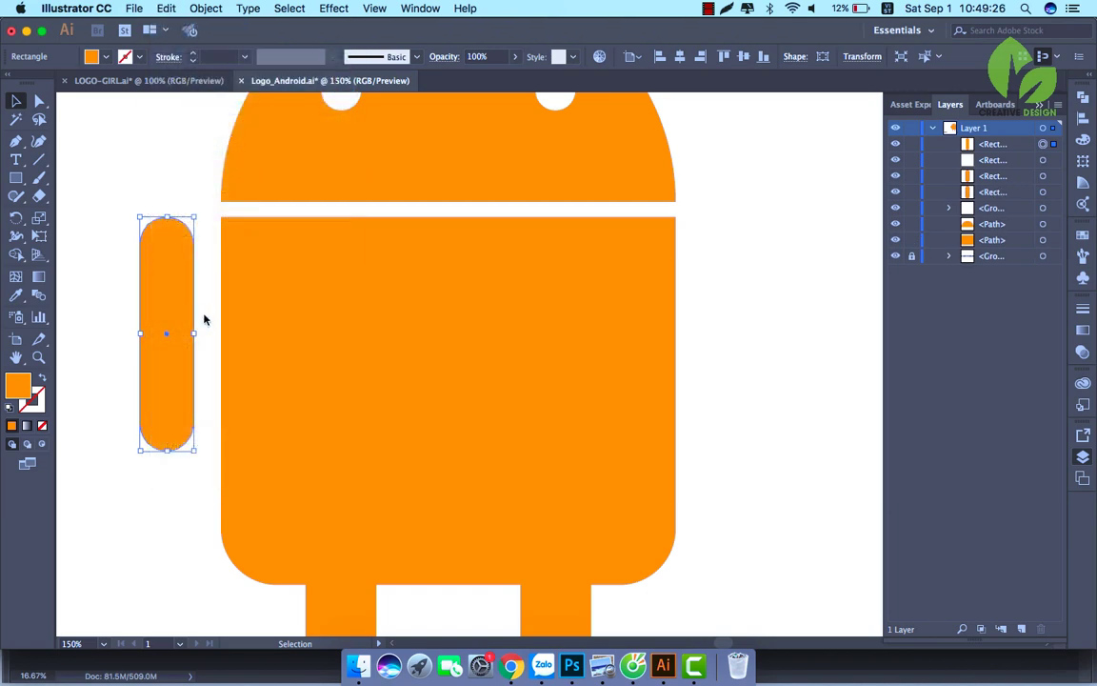
left_click_drag(203, 324, 746, 329)
left_click(806, 298)
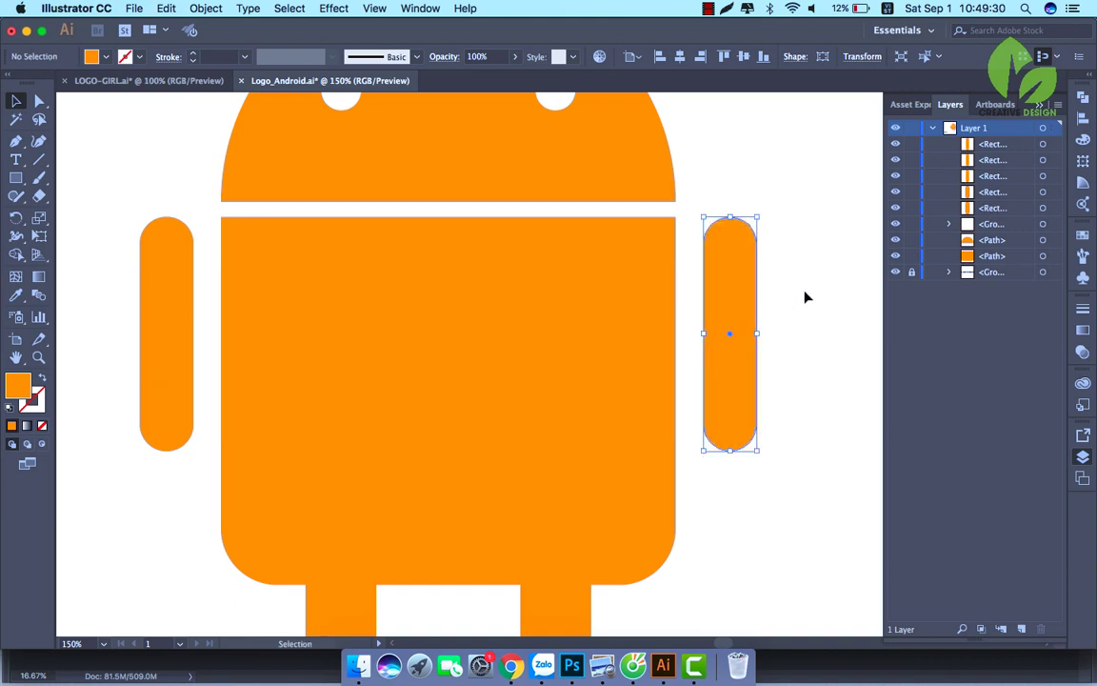
Draw a vertical line from the centre of the right eye up past the top of the head
key("super+minus")
key("super+minus")
key("super+minus")
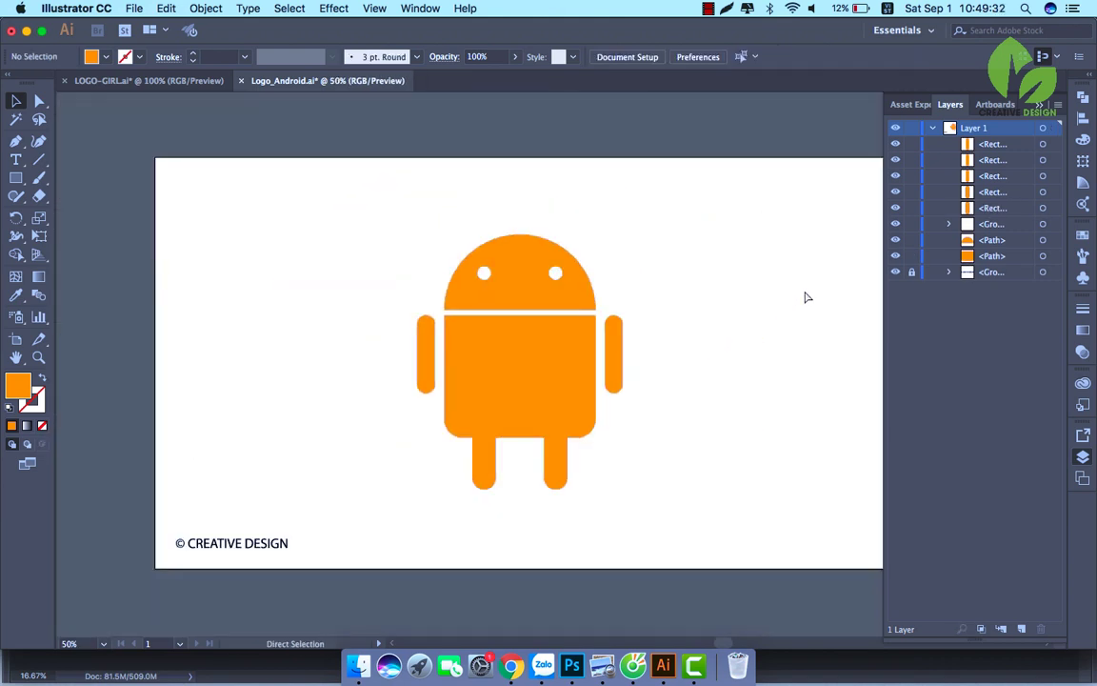
key("super+equal")
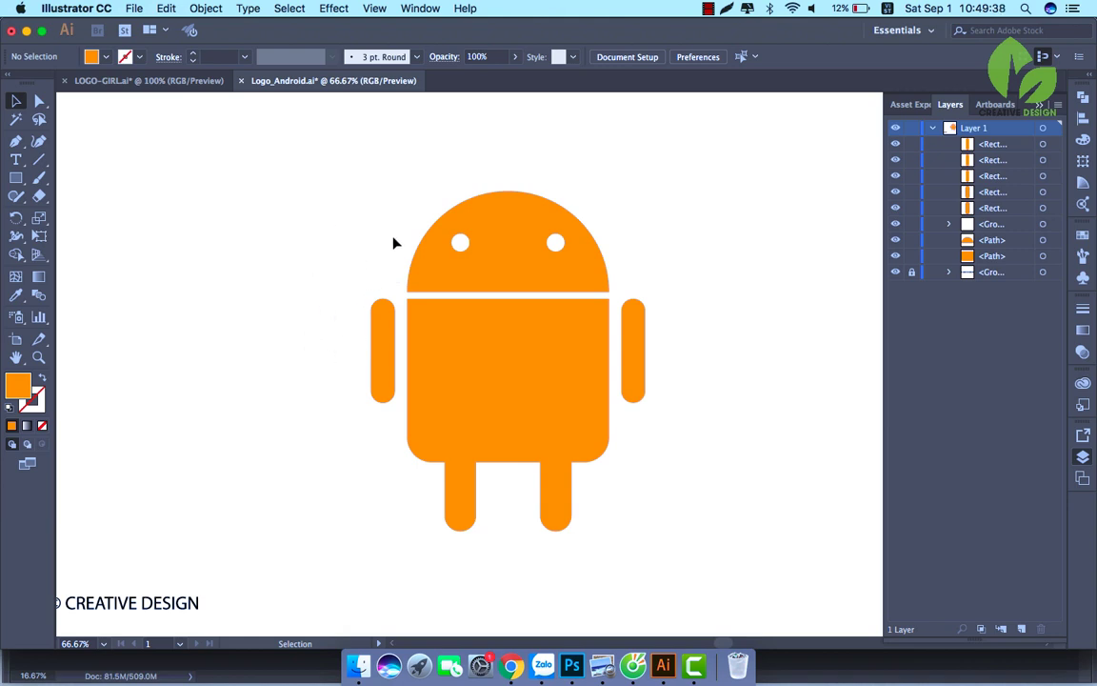
left_click(39, 159)
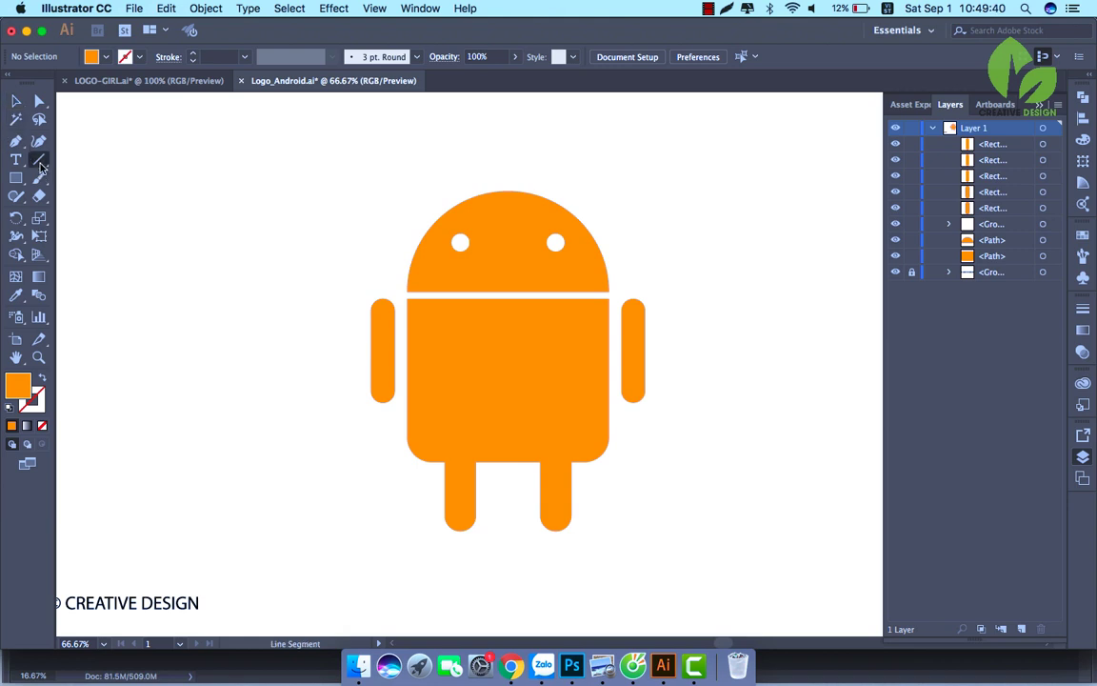
left_click_drag(452, 234, 510, 234)
left_click_drag(555, 241, 563, 150)
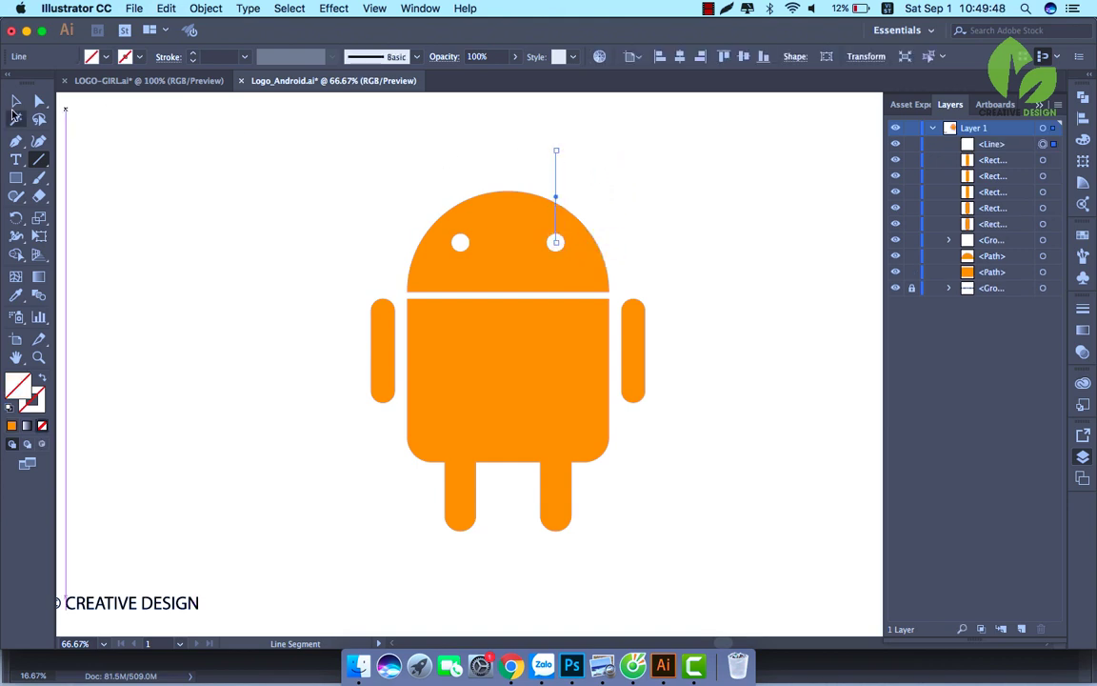
Give the vertical line an orange stroke
left_click(17, 101)
left_click(140, 59)
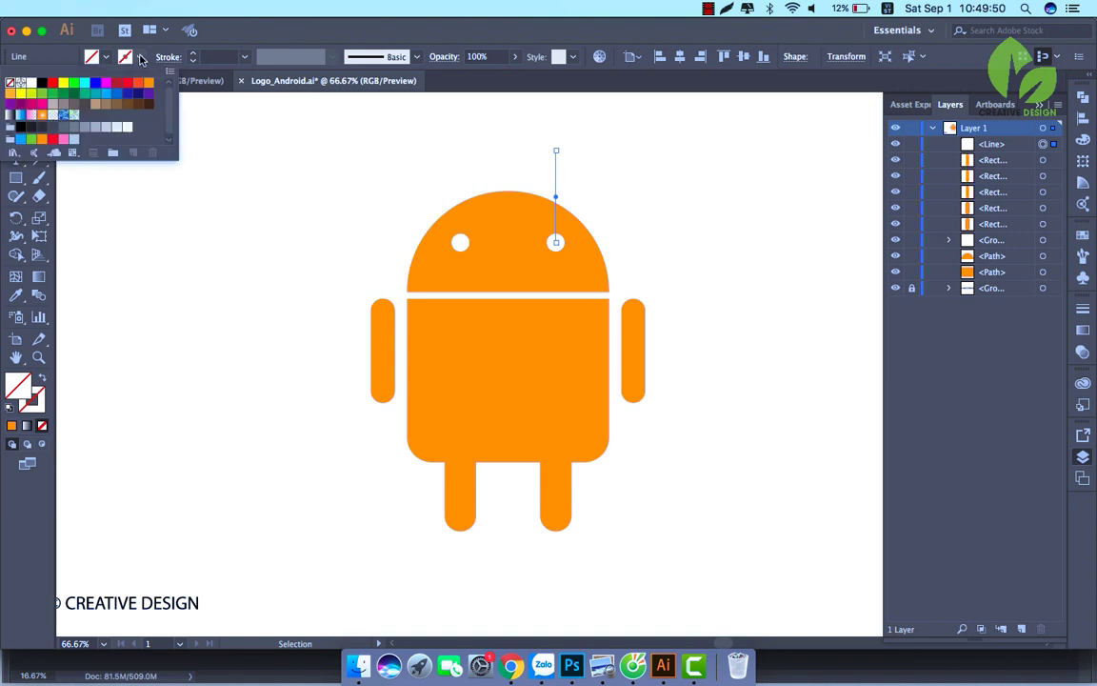
left_click(148, 85)
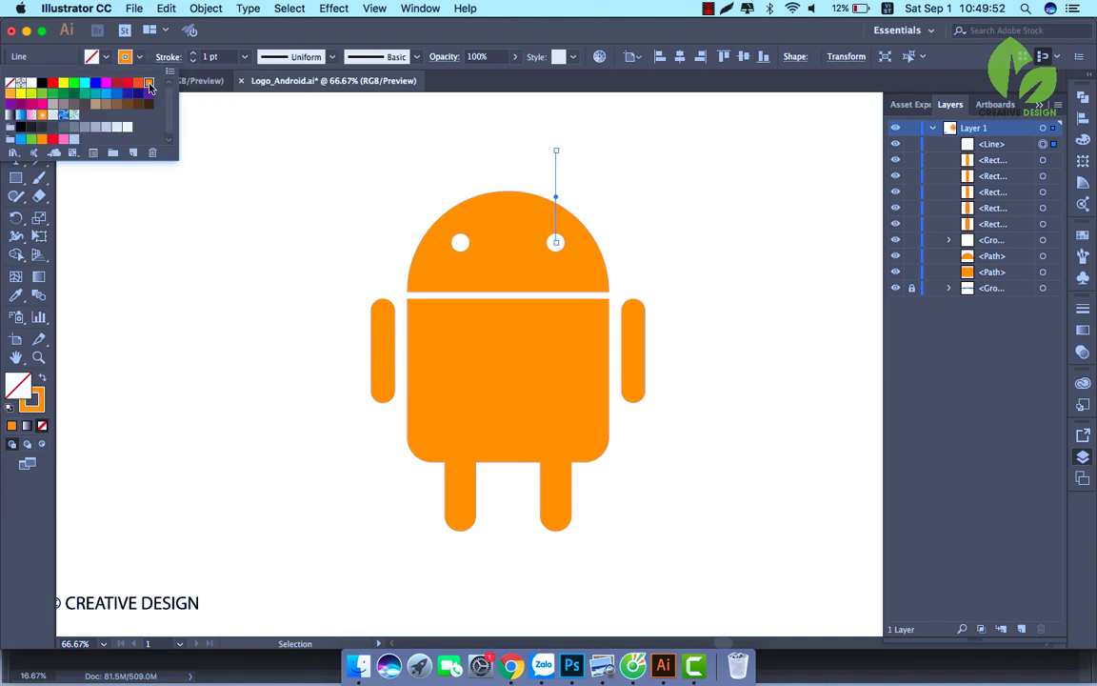
left_click(360, 207)
left_click(255, 245)
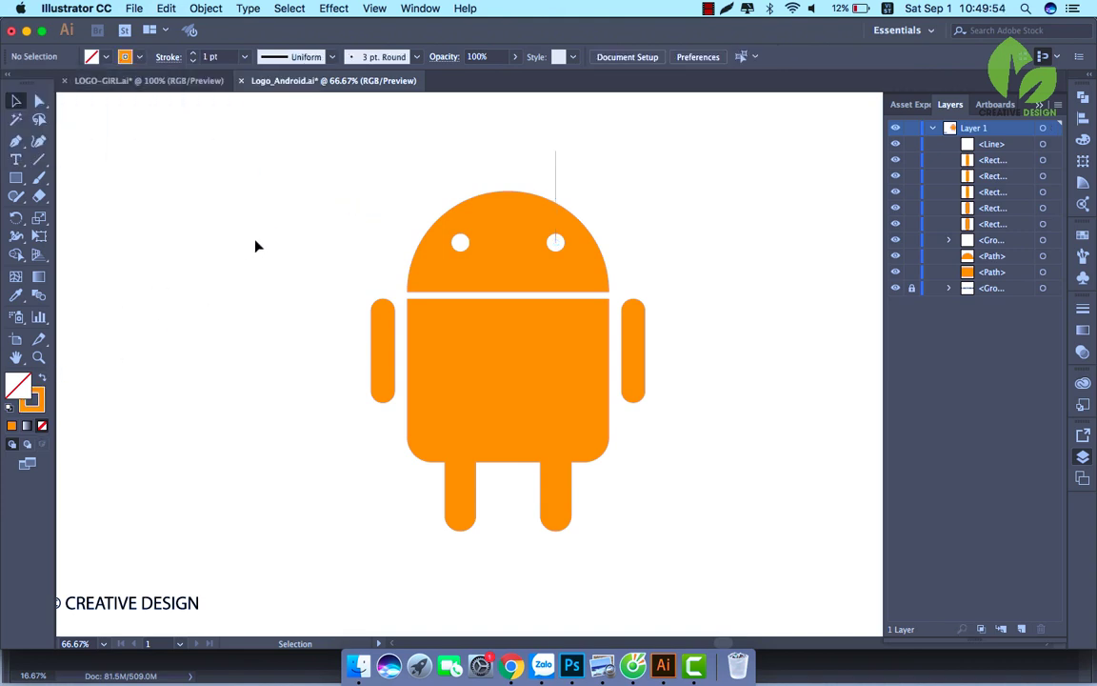
Tilt the antenna line outward to about 45 degrees and shorten it from its upper end
left_click(555, 170)
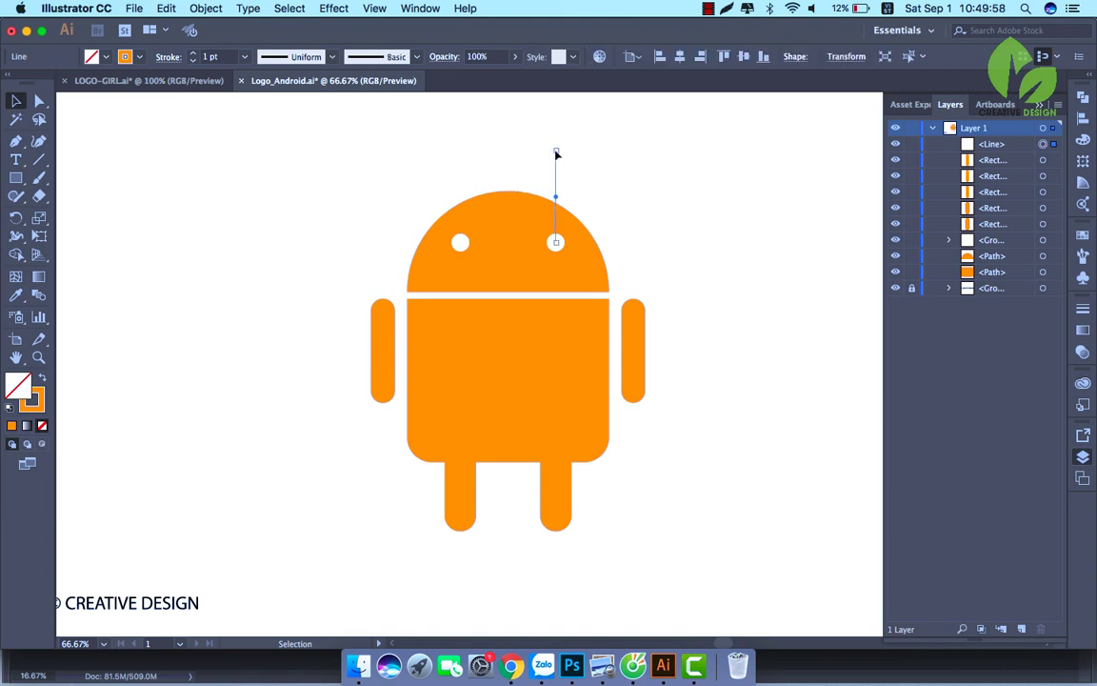
key("super+equal")
key("super+equal")
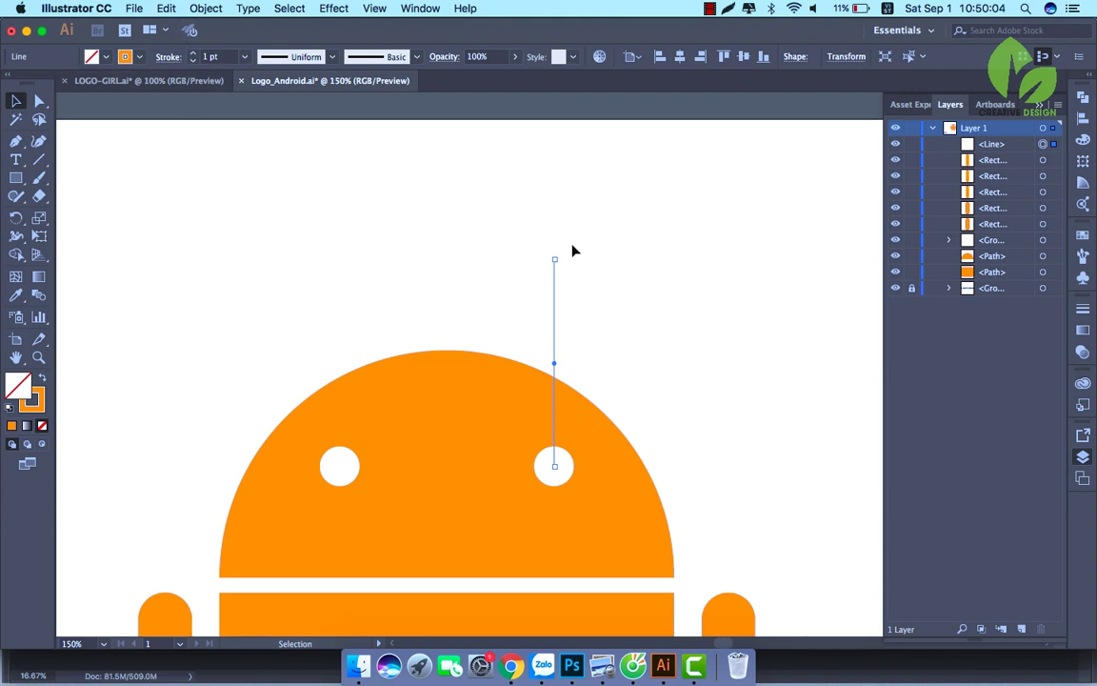
left_click_drag(557, 255, 612, 278)
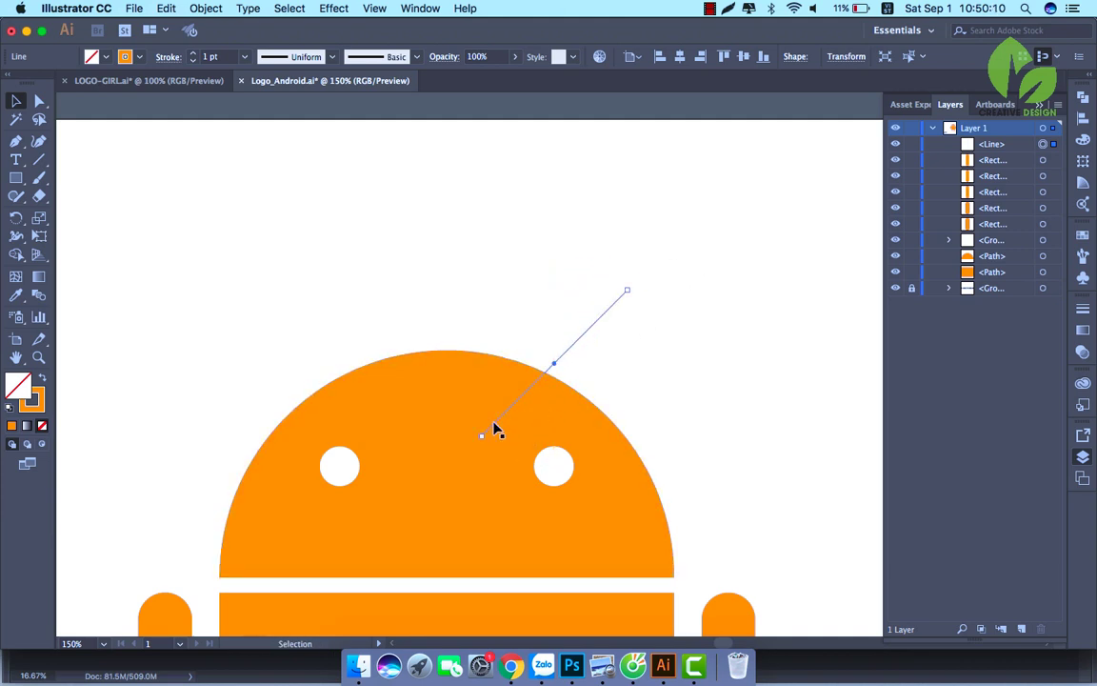
key("super+minus")
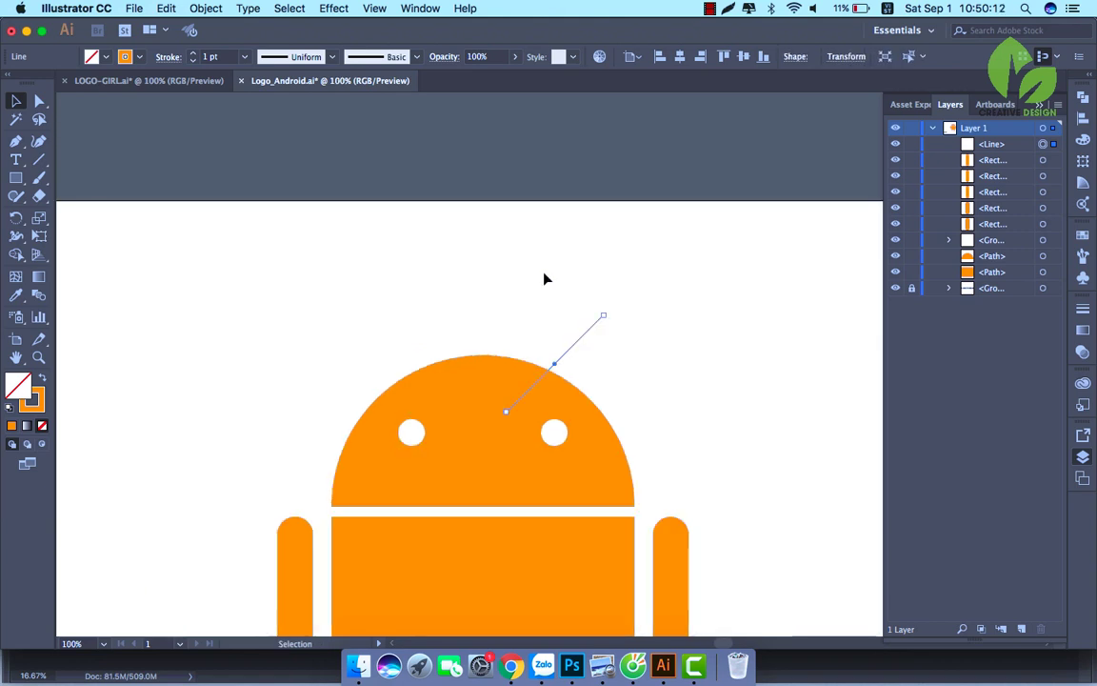
left_click_drag(606, 311, 597, 283)
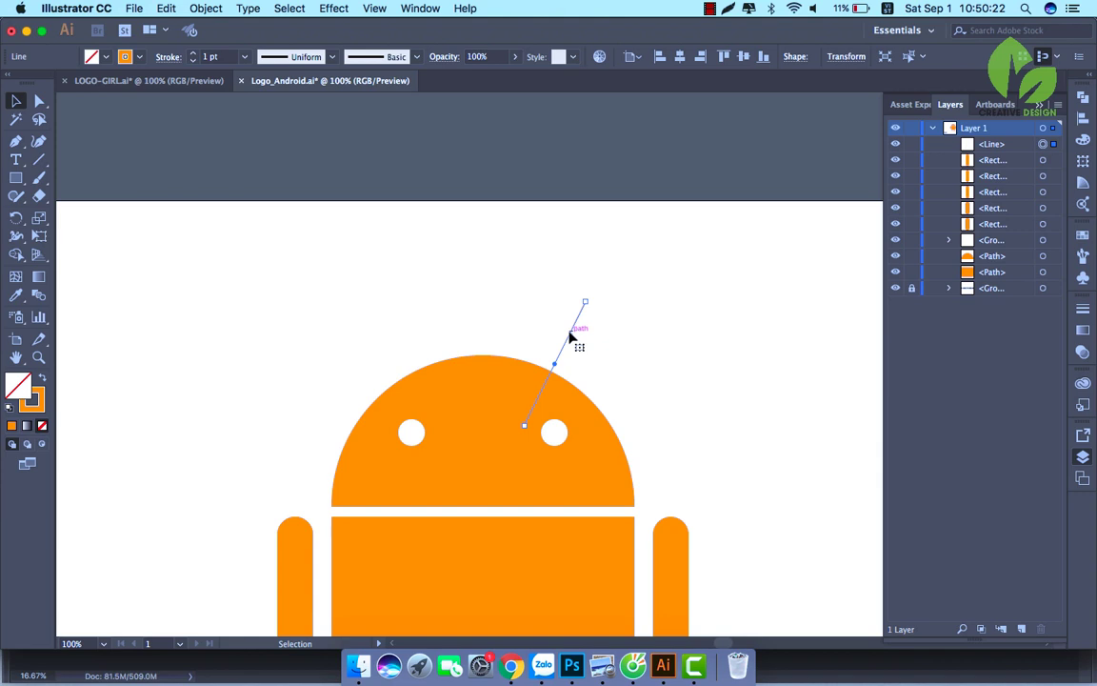
left_click_drag(587, 304, 580, 315)
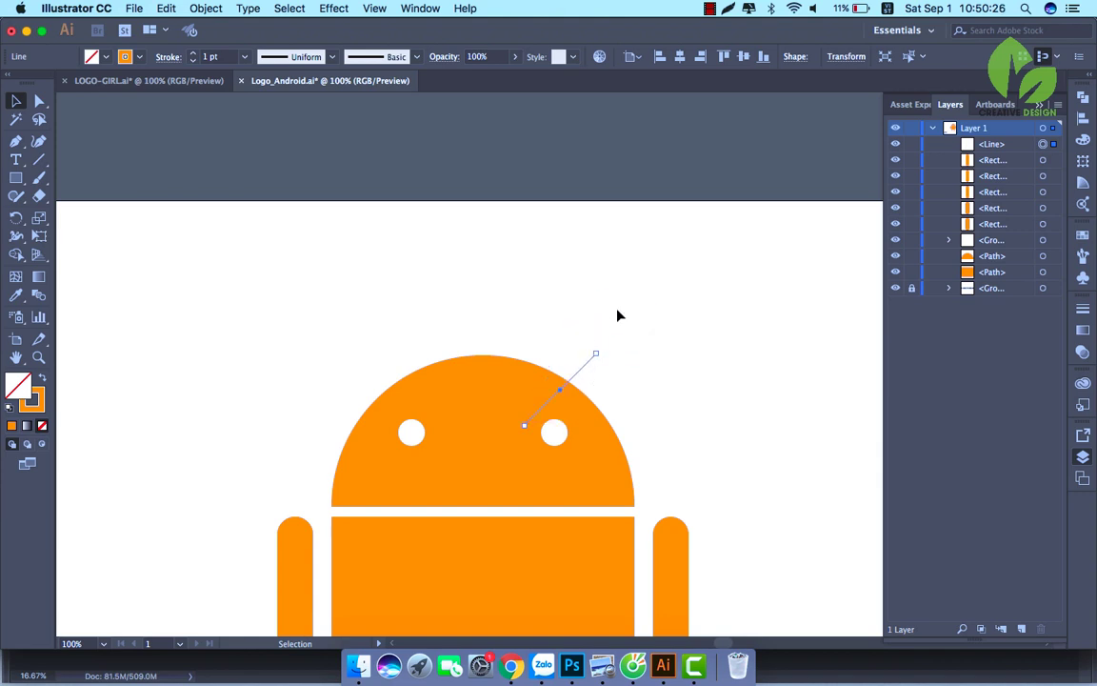
Move the diagonal line outward so its lower end sits on the head's upper-right edge as an antenna
left_click(629, 286)
left_click(587, 367)
left_click_drag(586, 368, 631, 357)
left_click(607, 277)
left_click(644, 306)
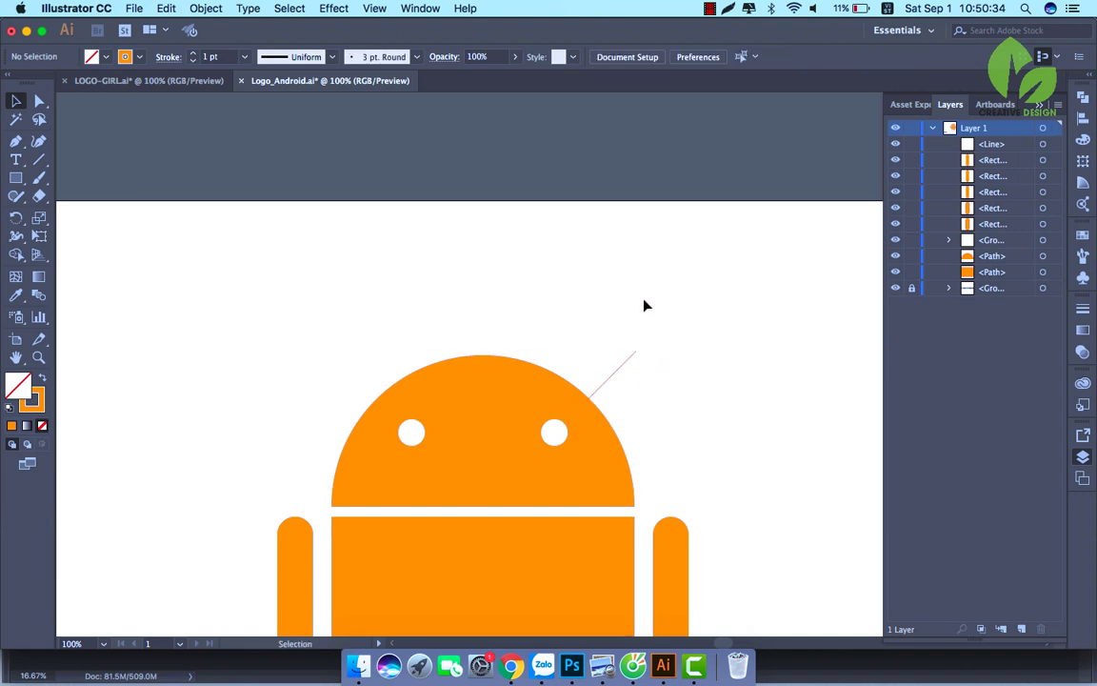
Set the stroke weight of the antenna line on the head's upper-right edge to 8 pt
left_click(632, 357)
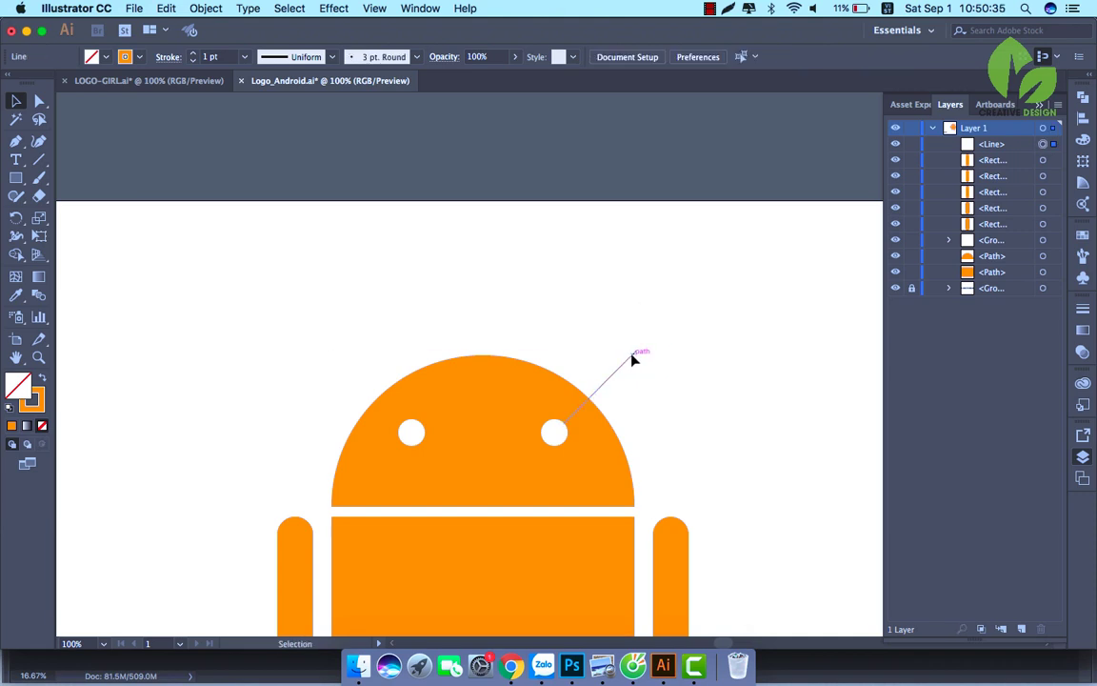
left_click(244, 56)
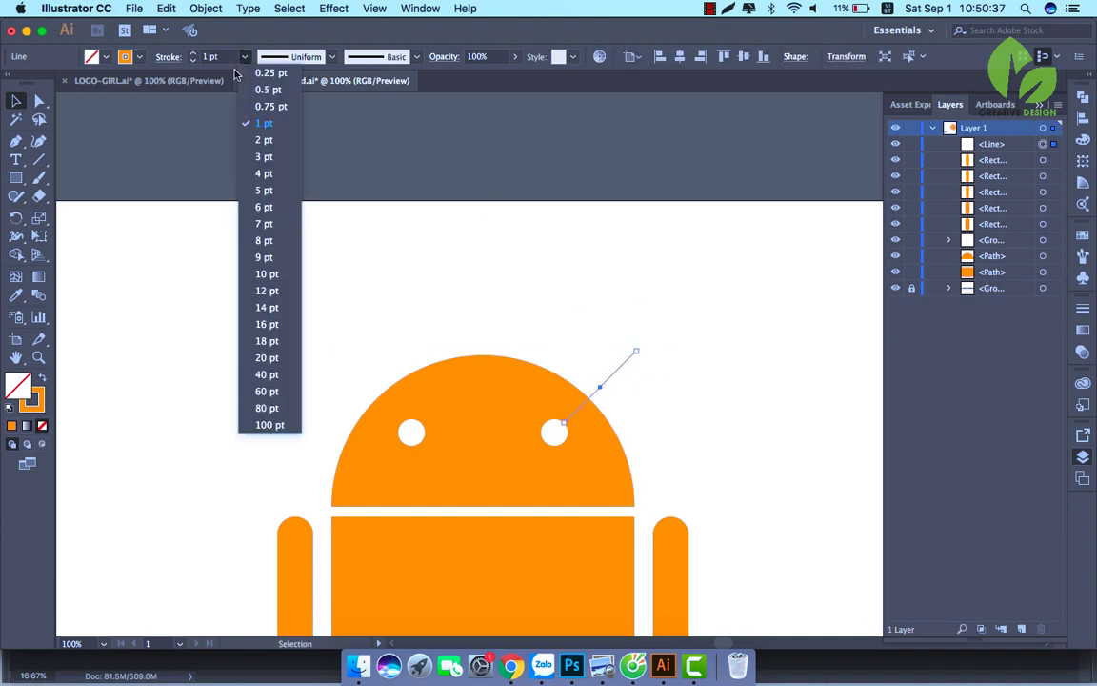
left_click(264, 240)
left_click(515, 268)
key("a")
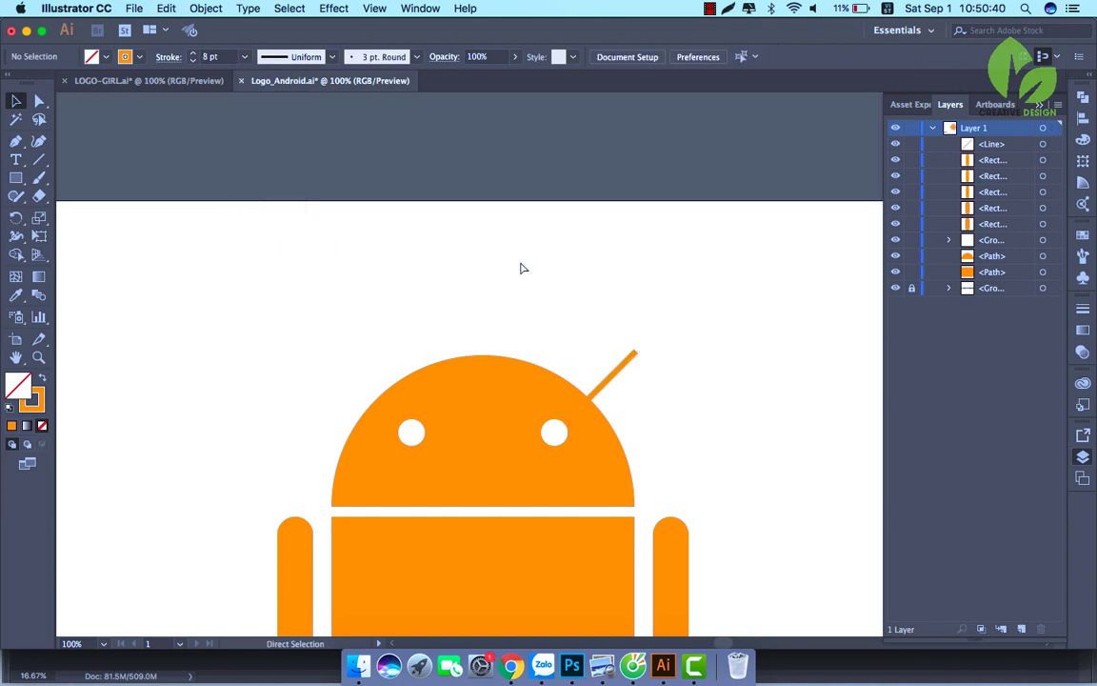
Thicken the antenna line's stroke to 10 pt
key("super+0")
key("v")
left_click(646, 200)
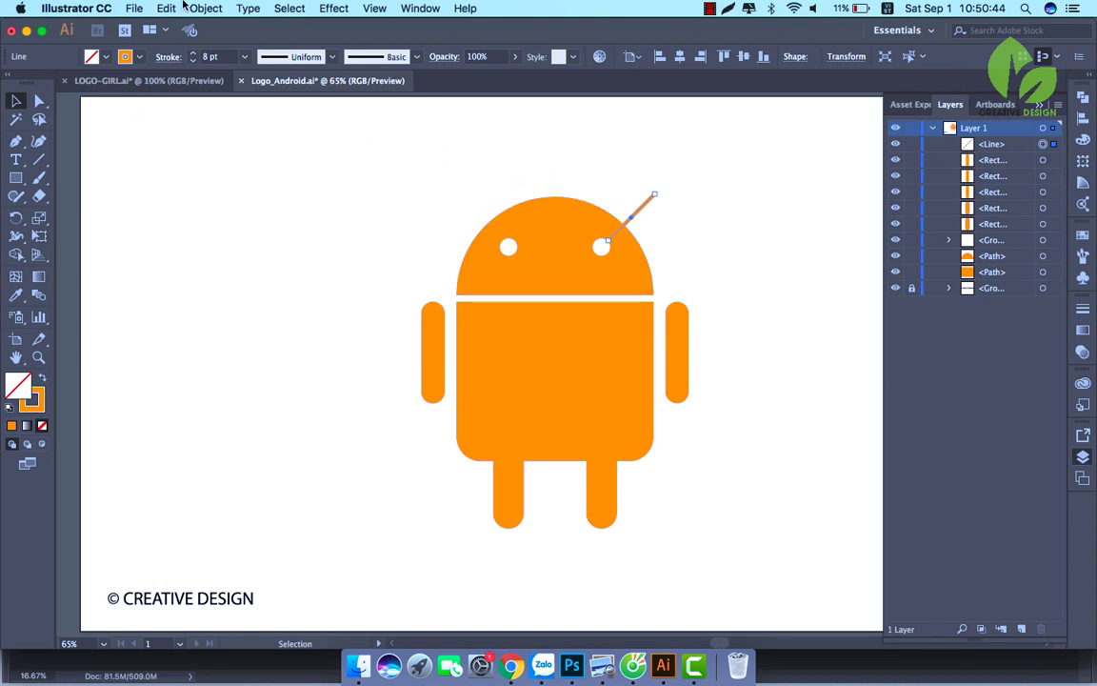
right_click(643, 205)
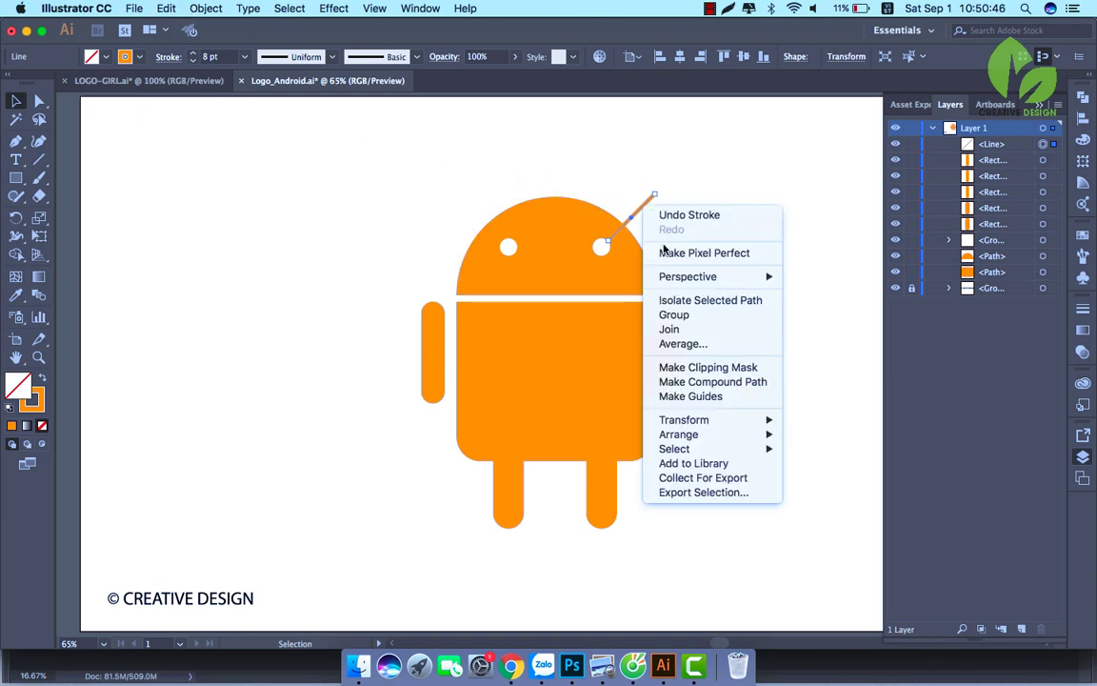
left_click(246, 61)
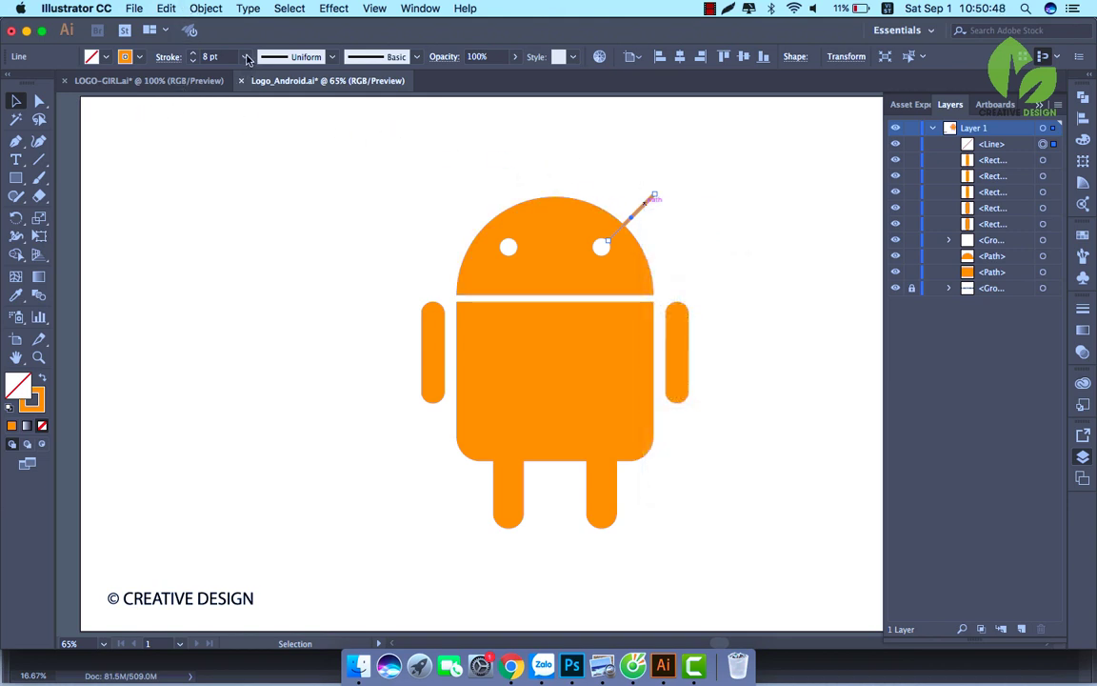
left_click(243, 59)
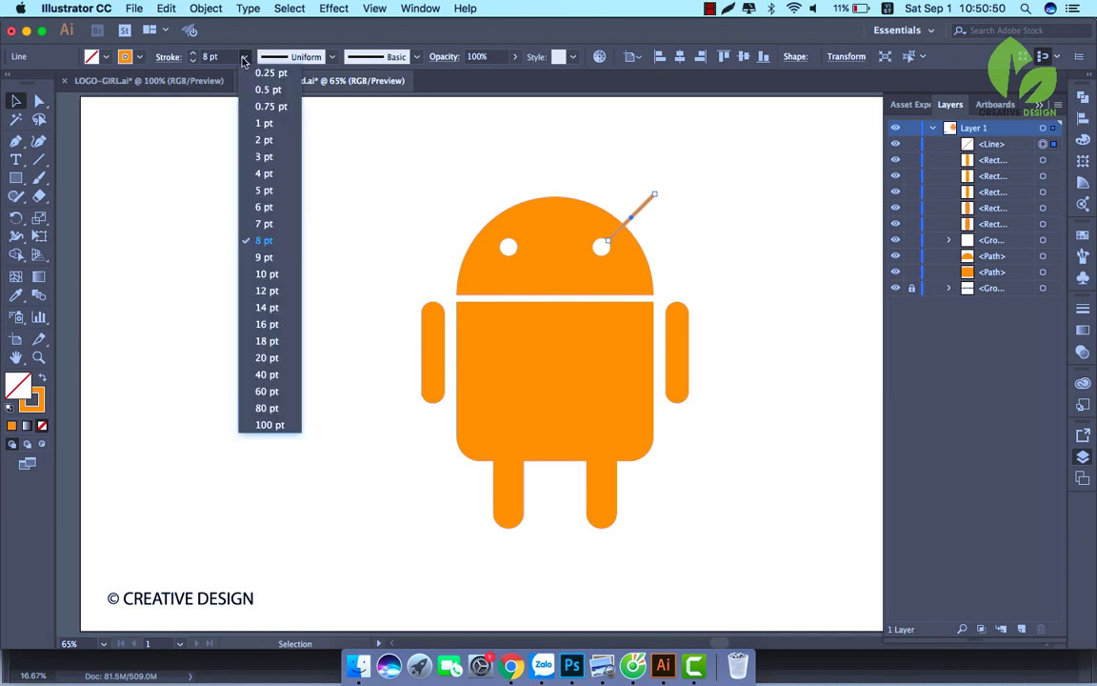
left_click(265, 274)
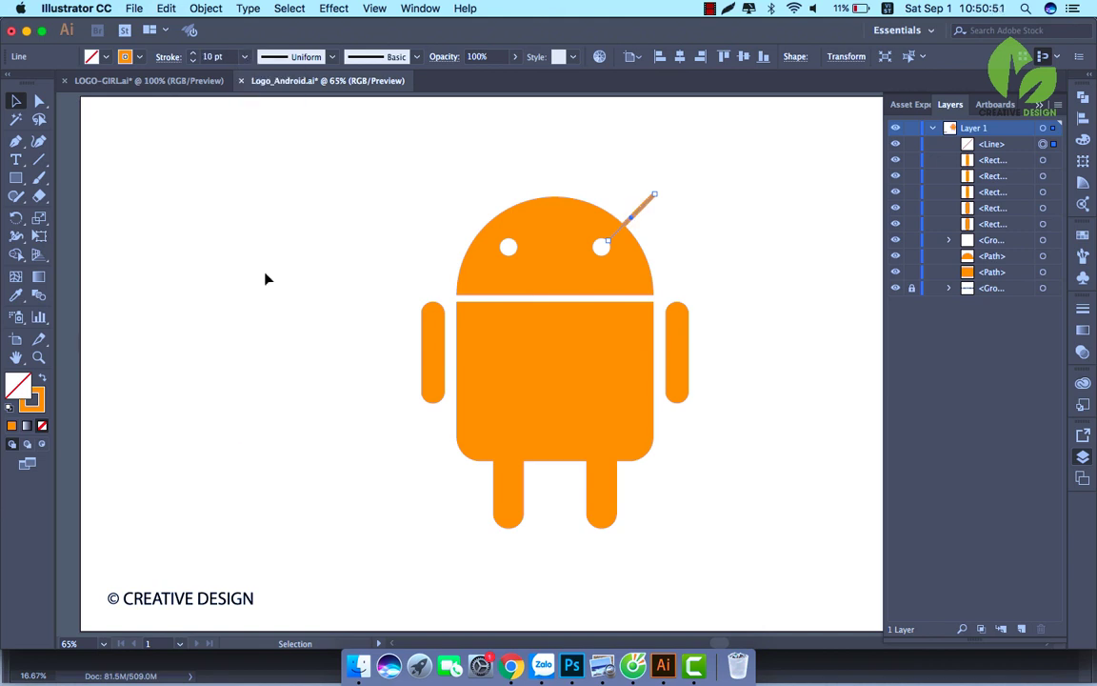
Create a copy of the antenna reflected across the vertical axis and move it onto the head's upper-left edge
right_click(644, 208)
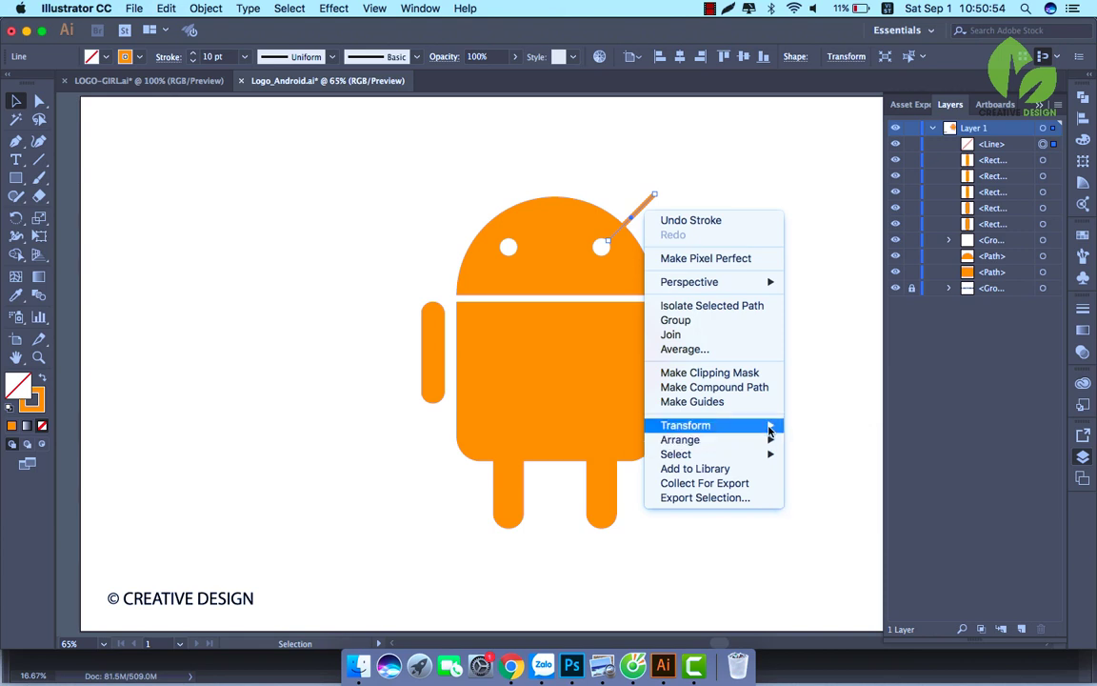
mouse_move(770, 432)
left_click(874, 477)
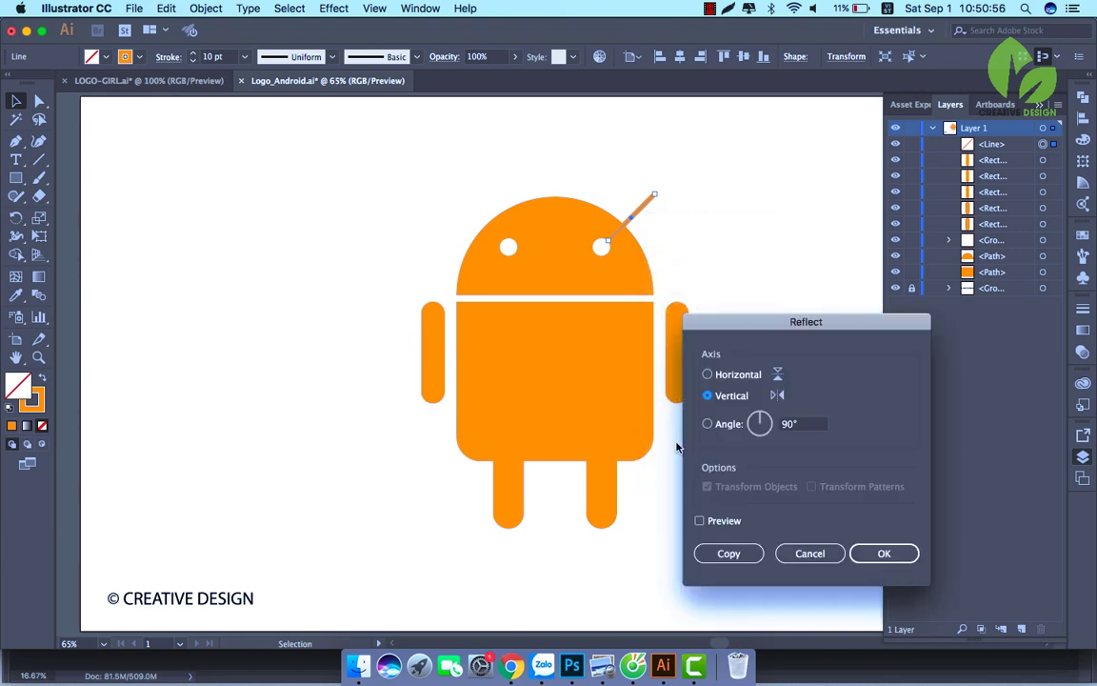
left_click(701, 521)
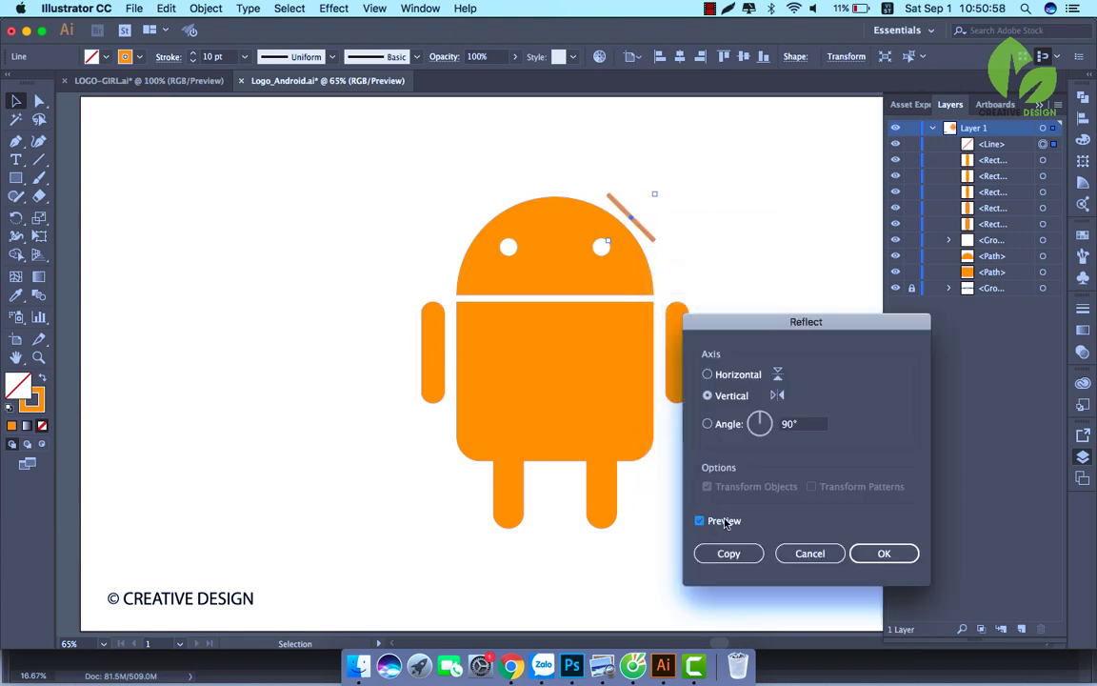
left_click(728, 553)
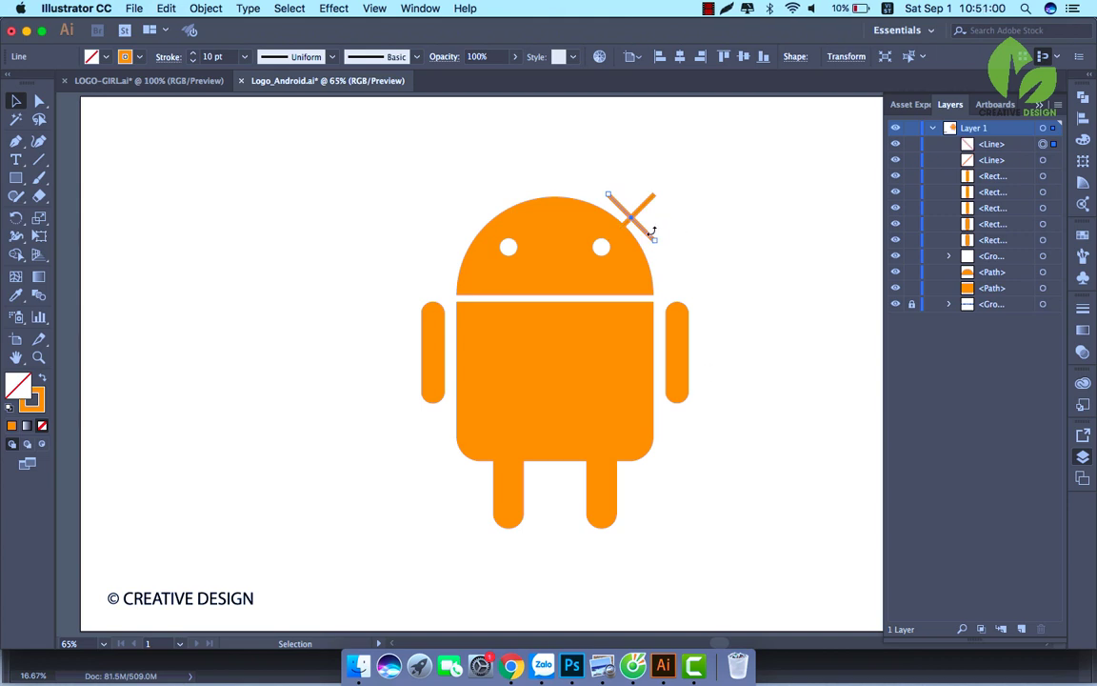
left_click_drag(643, 227, 488, 226)
left_click(357, 225)
Set the stroke weight of both antennas to 14 pt
key("a")
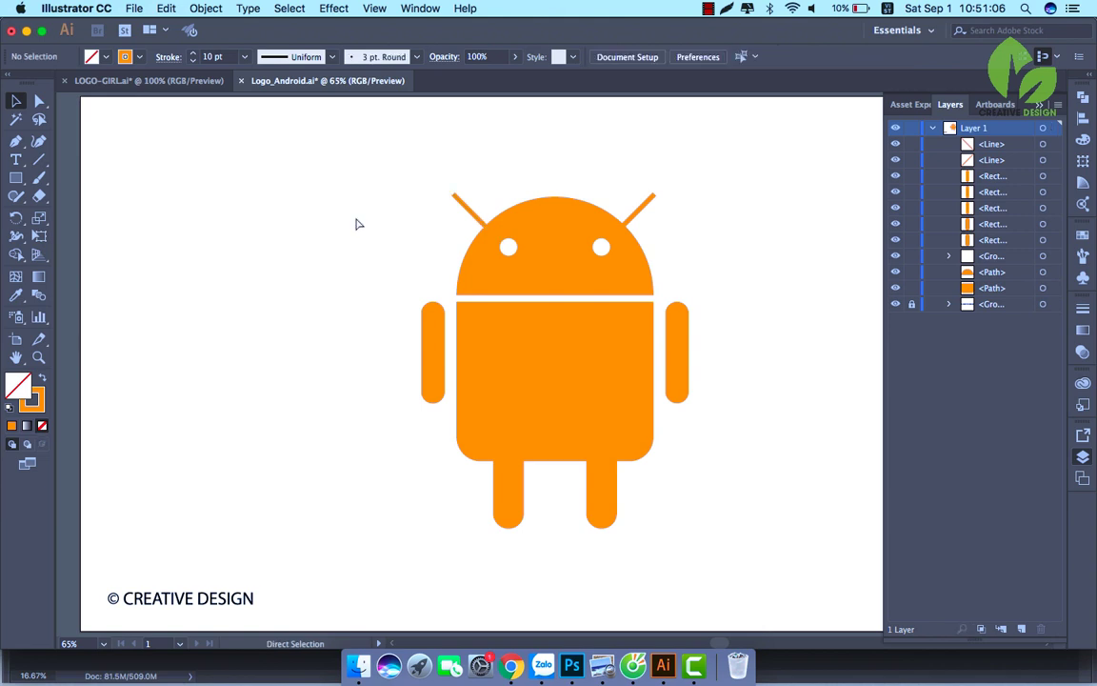
key("super+minus")
key("super+plus")
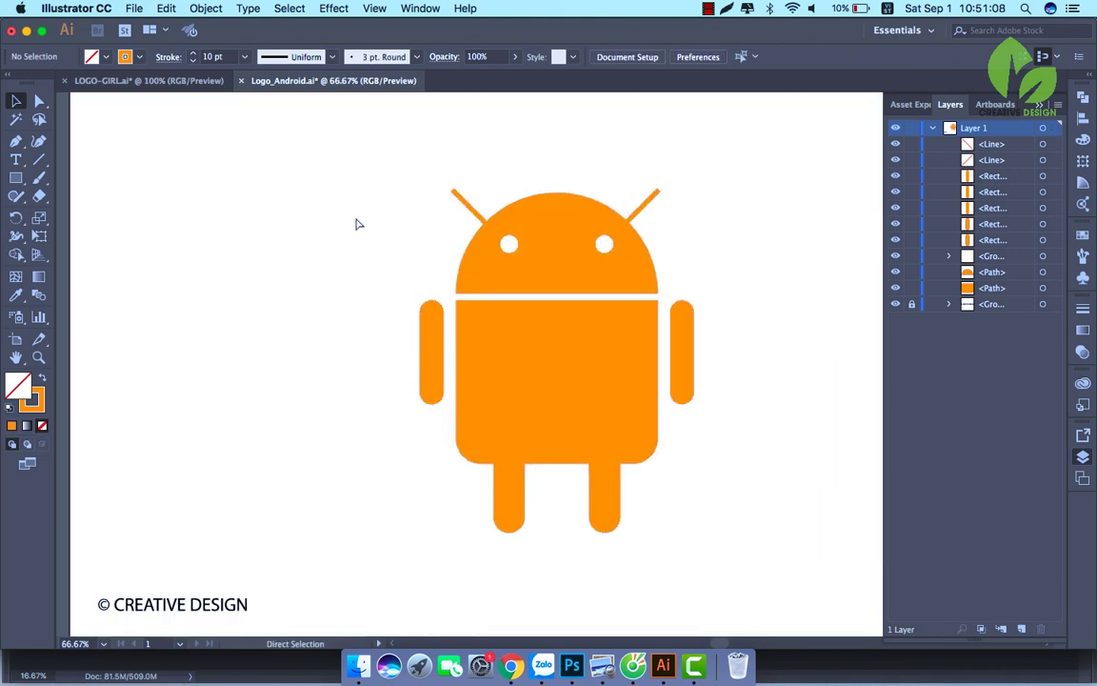
key("super+plus")
key("super+minus")
key("v")
left_click_drag(421, 172, 459, 204)
left_click_drag(631, 171, 663, 204)
left_click(244, 57)
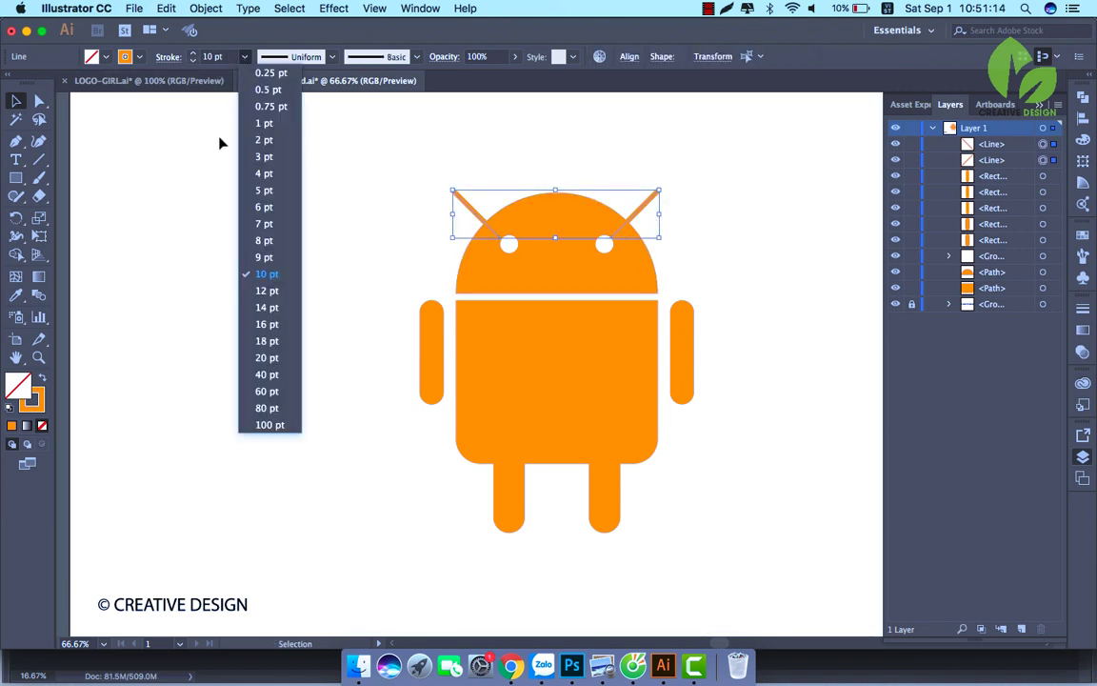
left_click(270, 308)
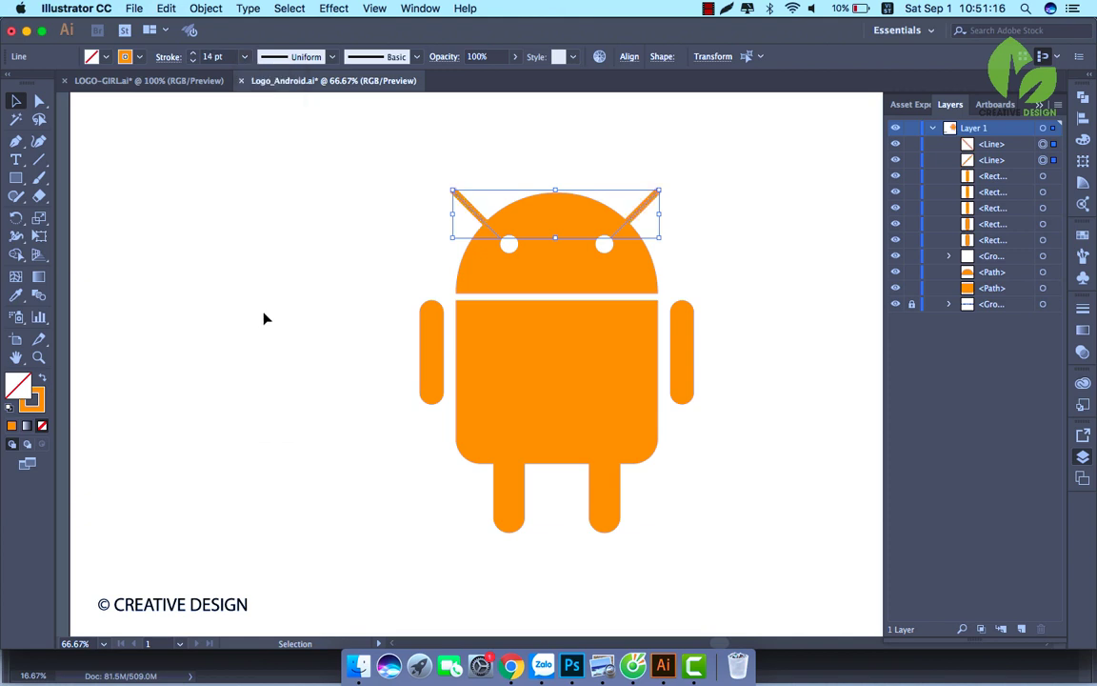
left_click(243, 232)
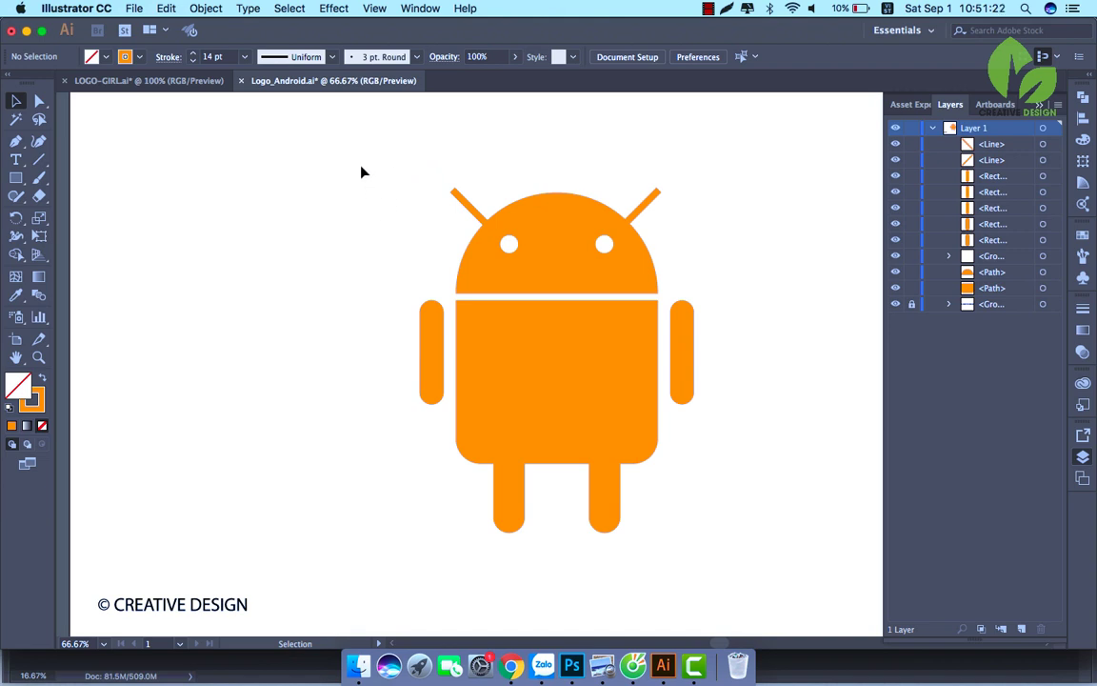
left_click_drag(434, 172, 692, 217)
left_click(547, 354, "shift")
left_click(431, 355, "shift")
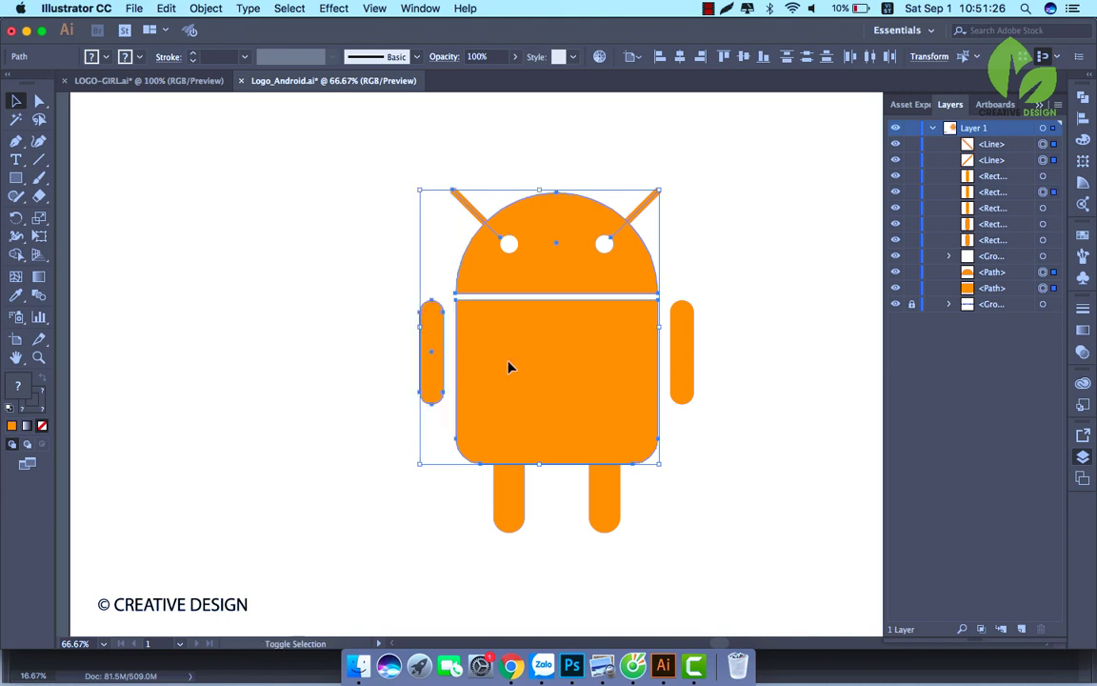
left_click(682, 355, "shift")
left_click(511, 502, "shift")
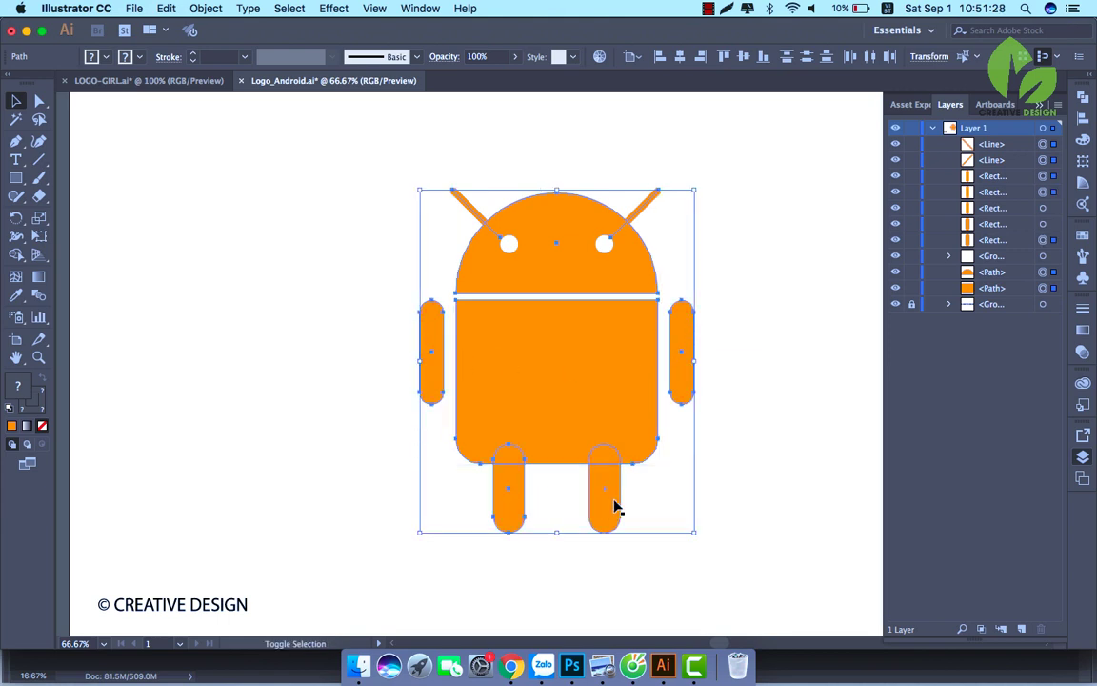
left_click(614, 510, "shift")
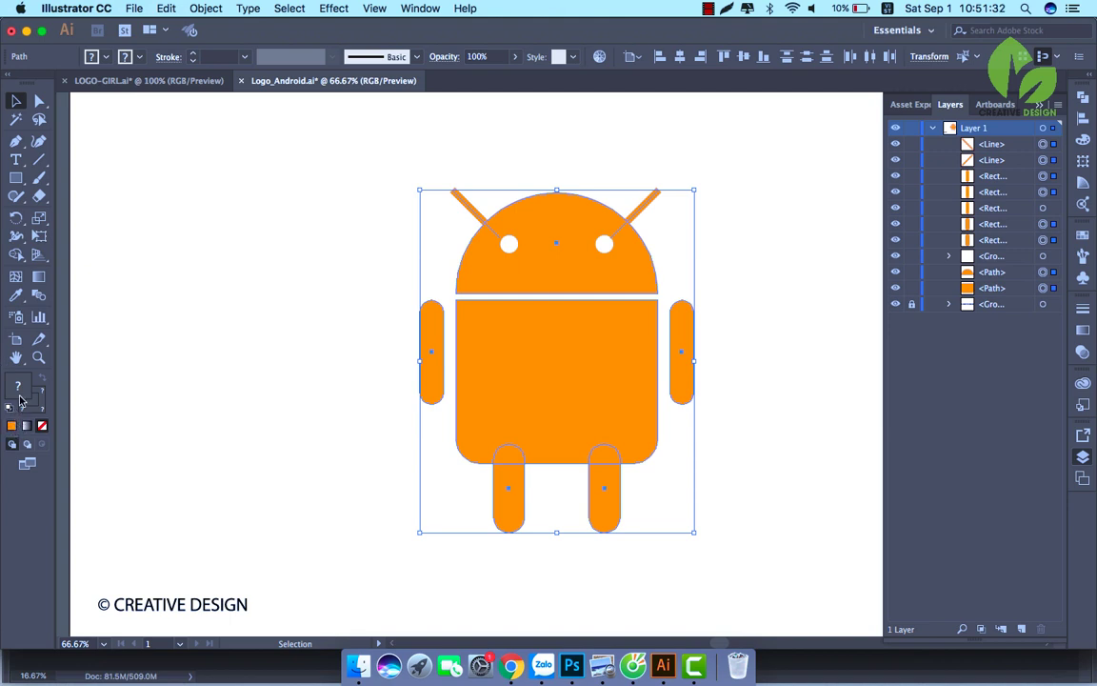
left_click(278, 304)
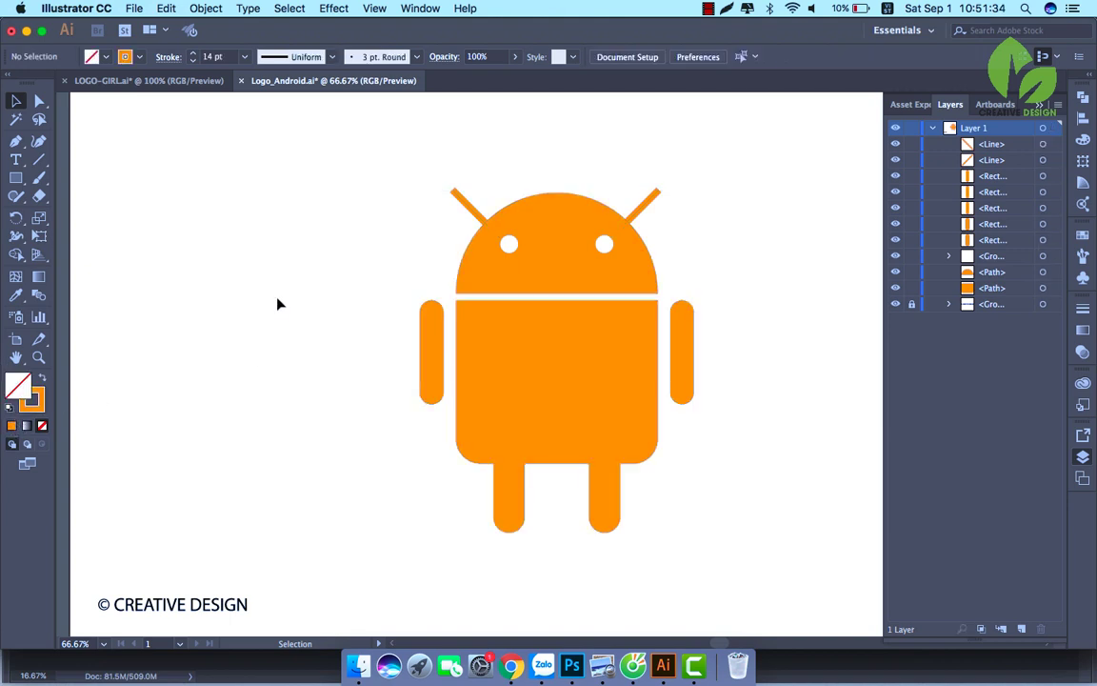
Change the fill of the head, body, arms and legs to the green with hex value A4C639
left_click_drag(468, 337, 717, 491)
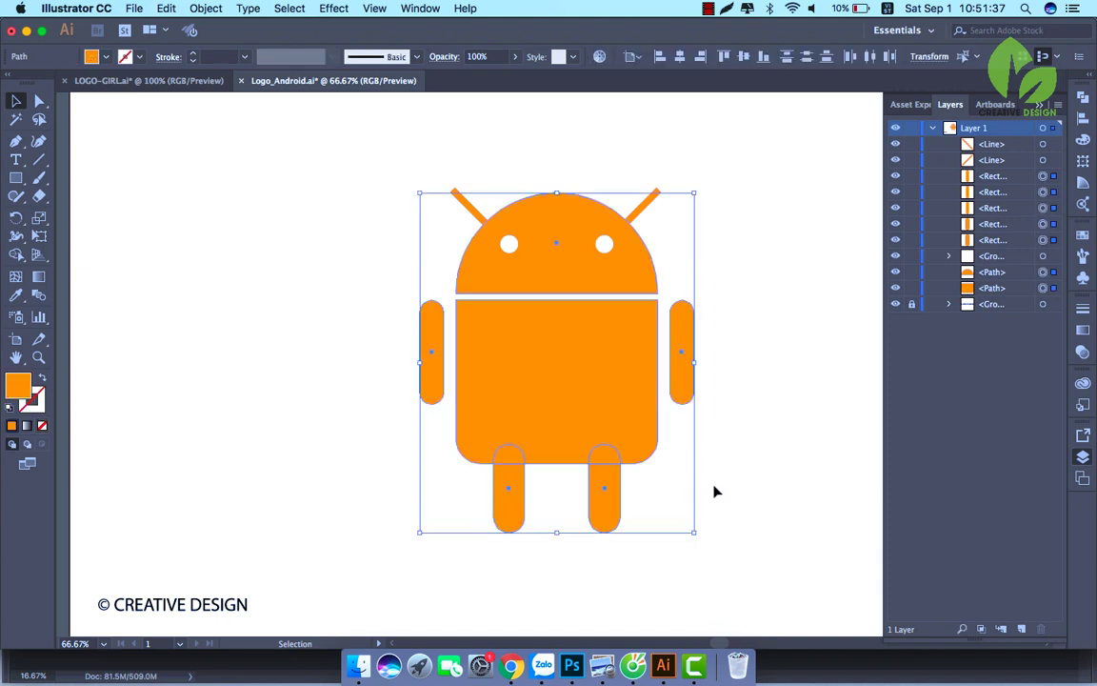
double_click(12, 394)
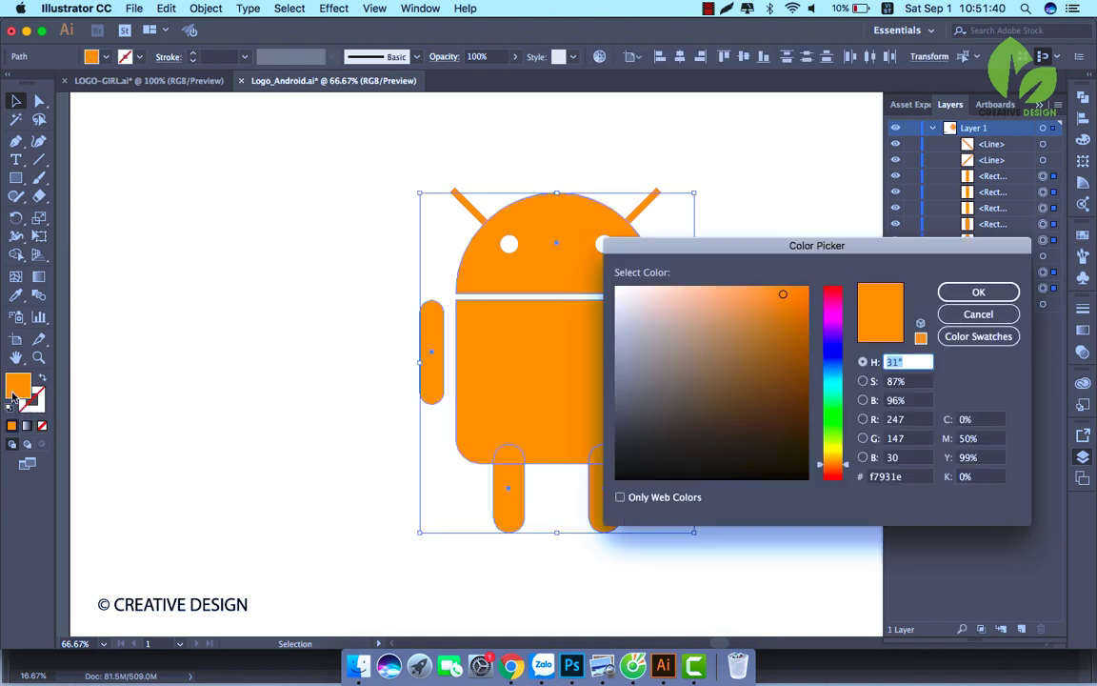
left_click(839, 427)
left_click(834, 431)
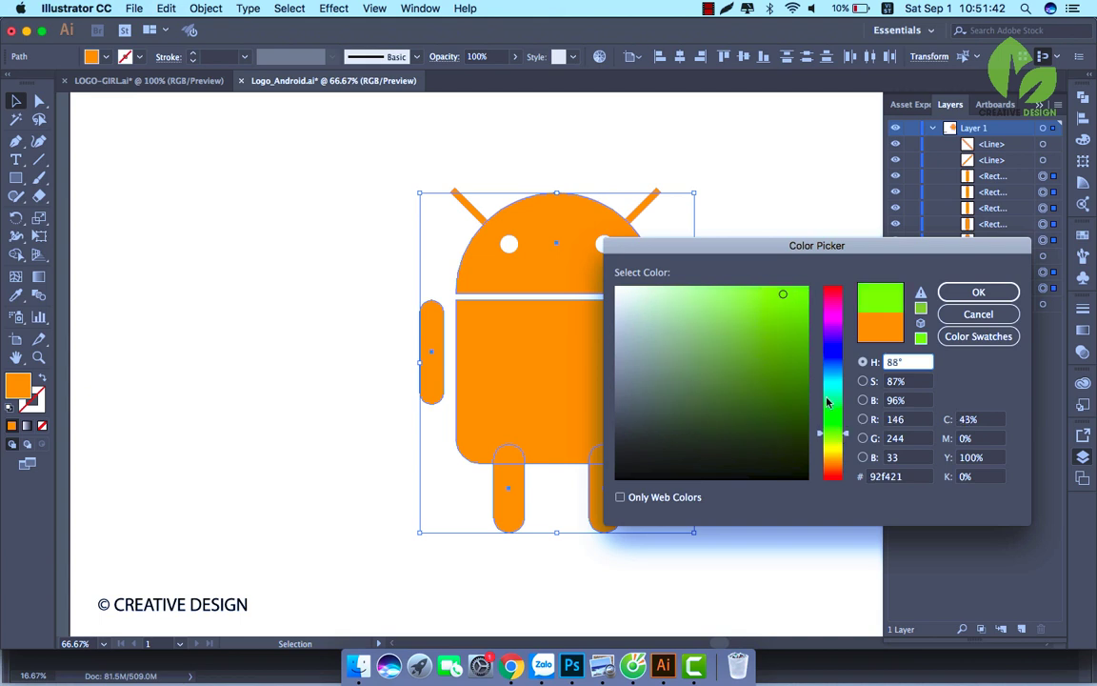
left_click(831, 422)
left_click(807, 330)
left_click(797, 307)
left_click(794, 297)
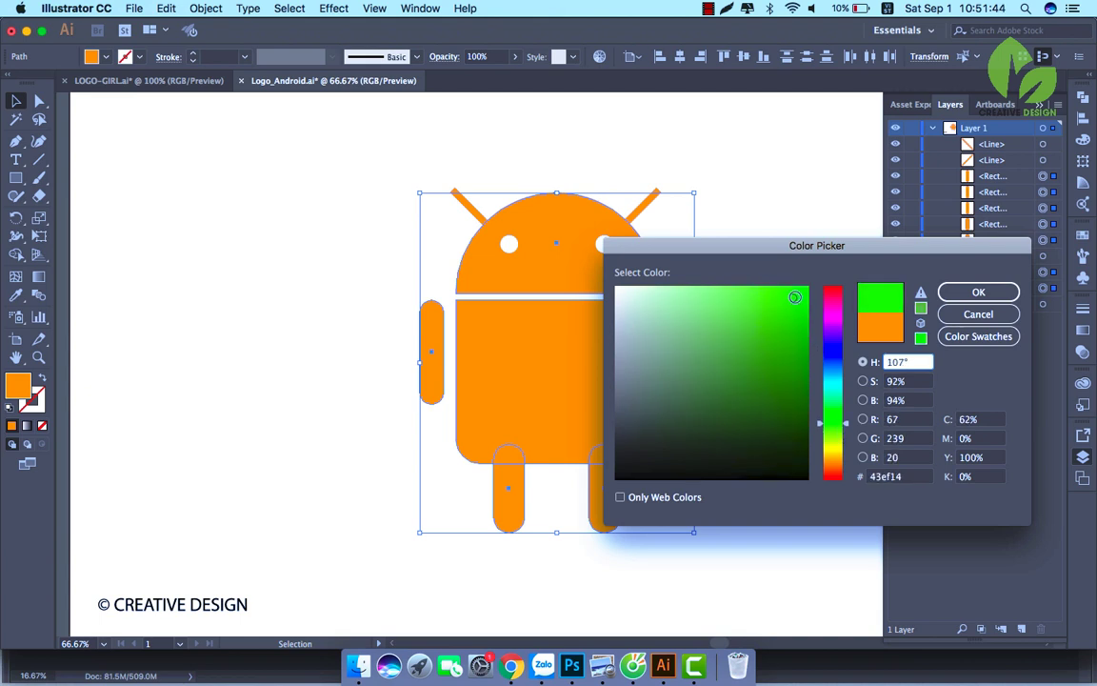
left_click(890, 478)
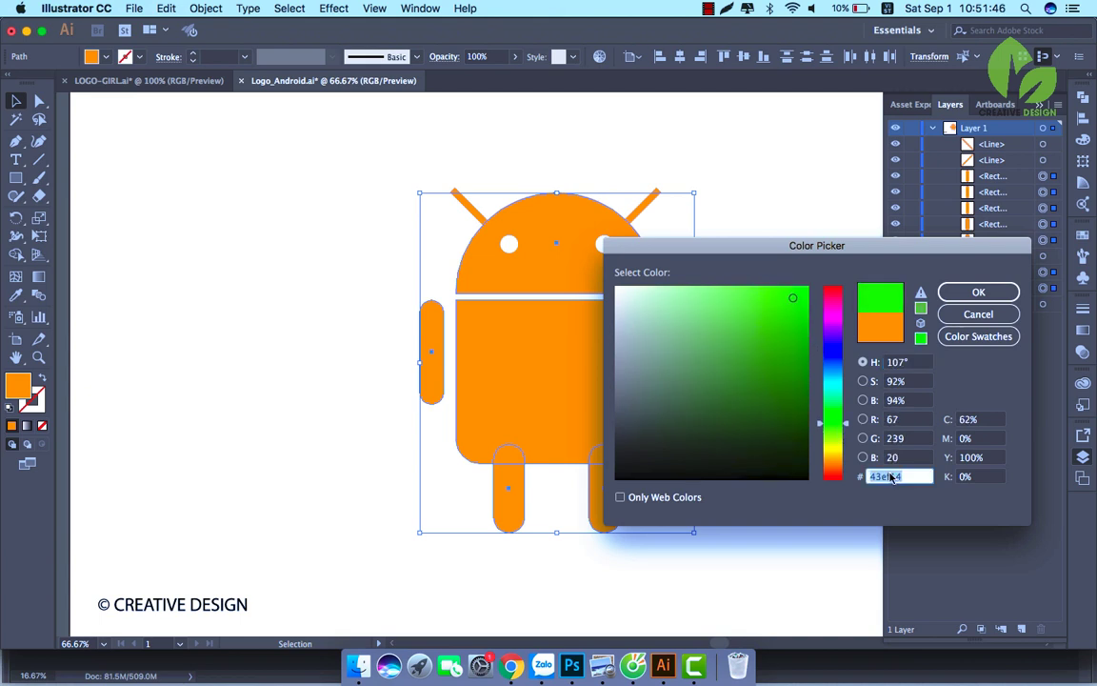
type("A4C639")
key("Tab")
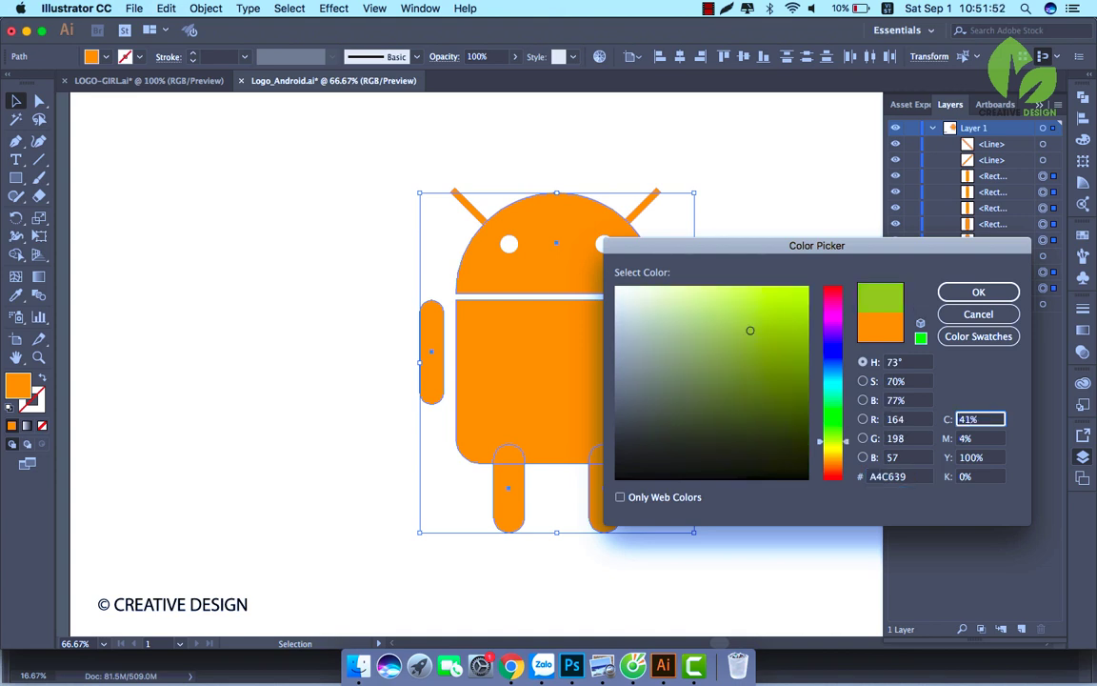
left_click(981, 291)
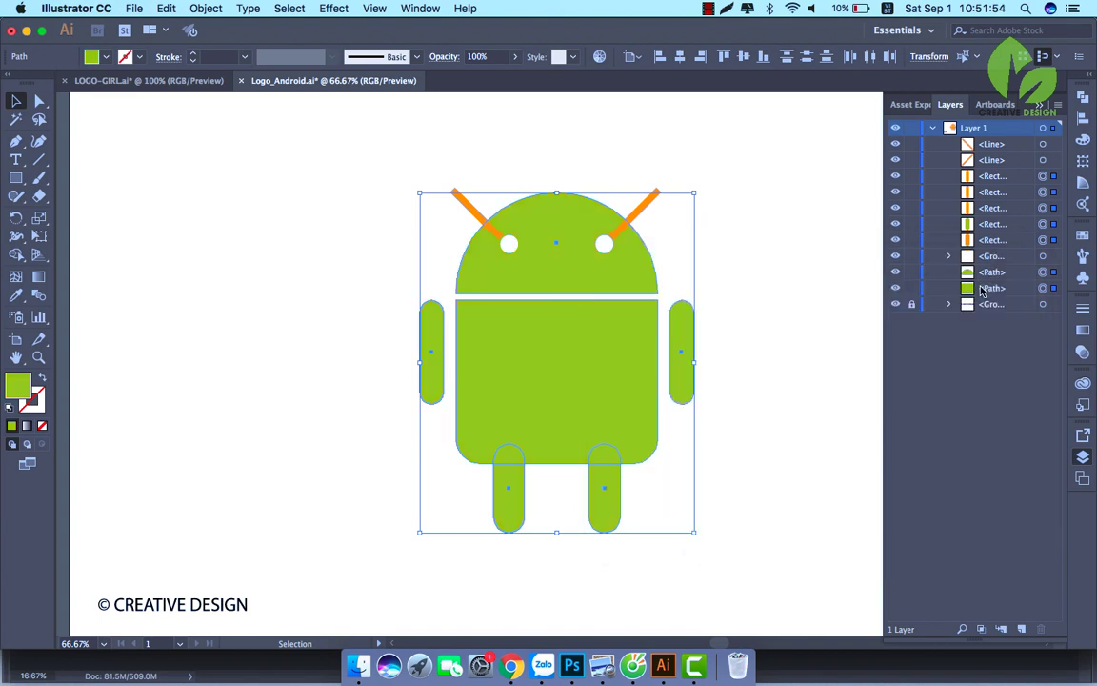
left_click(411, 209)
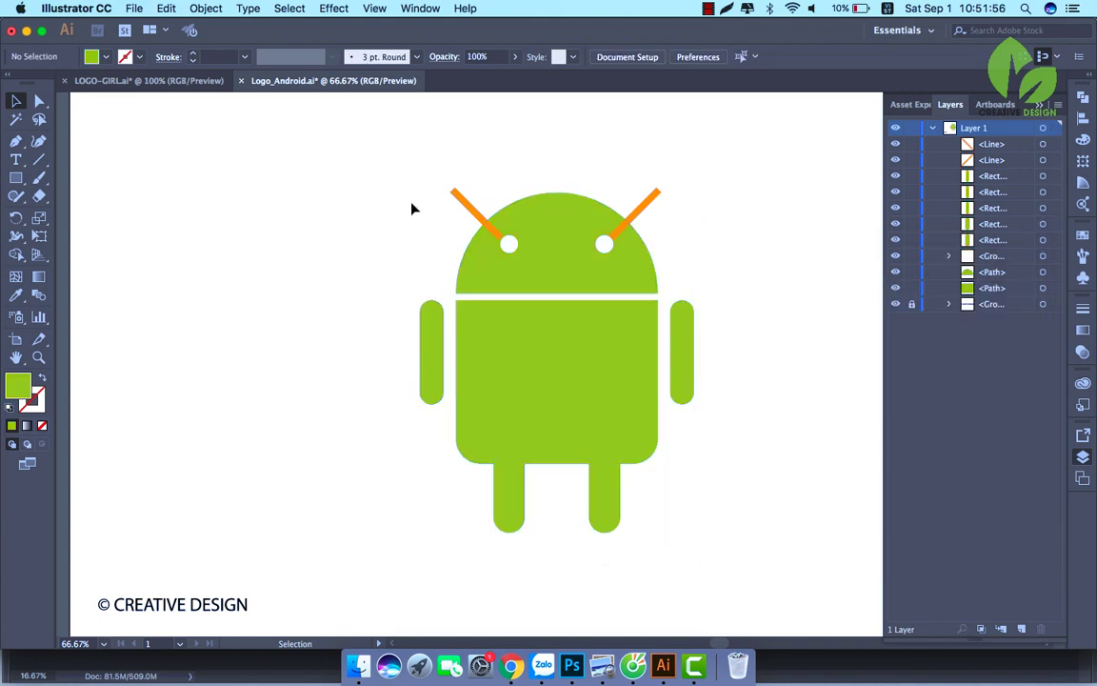
Sample the body's green with the Eyedropper for both antennas and swap it from fill to stroke
left_click(456, 203)
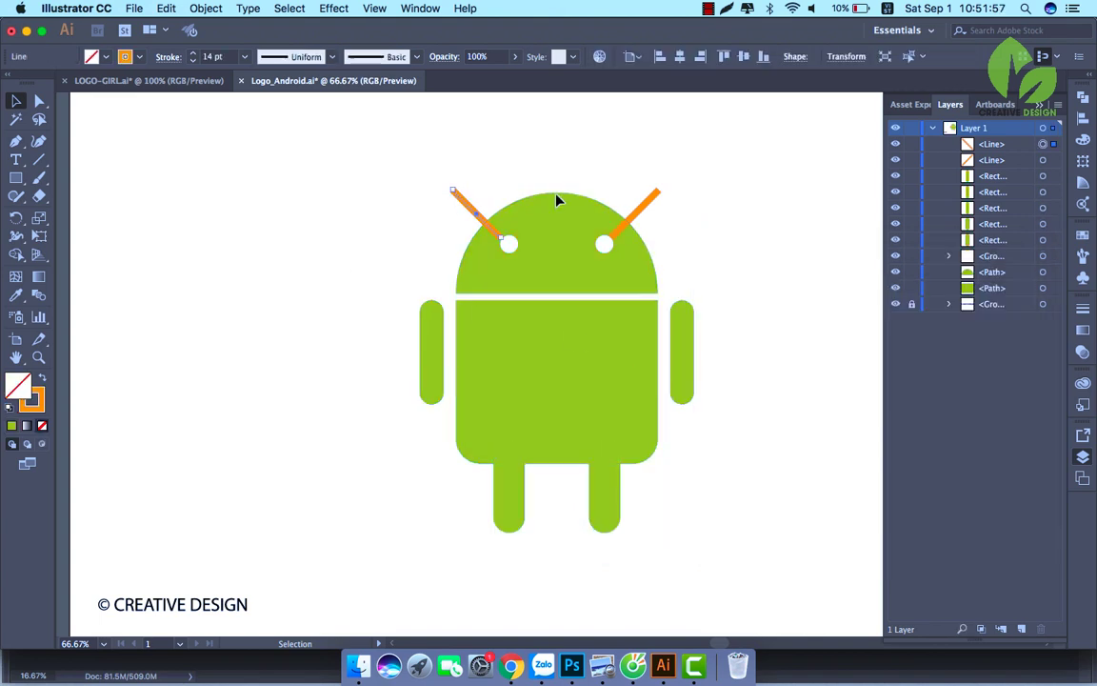
left_click(657, 194, "shift")
key("i")
left_click(543, 348)
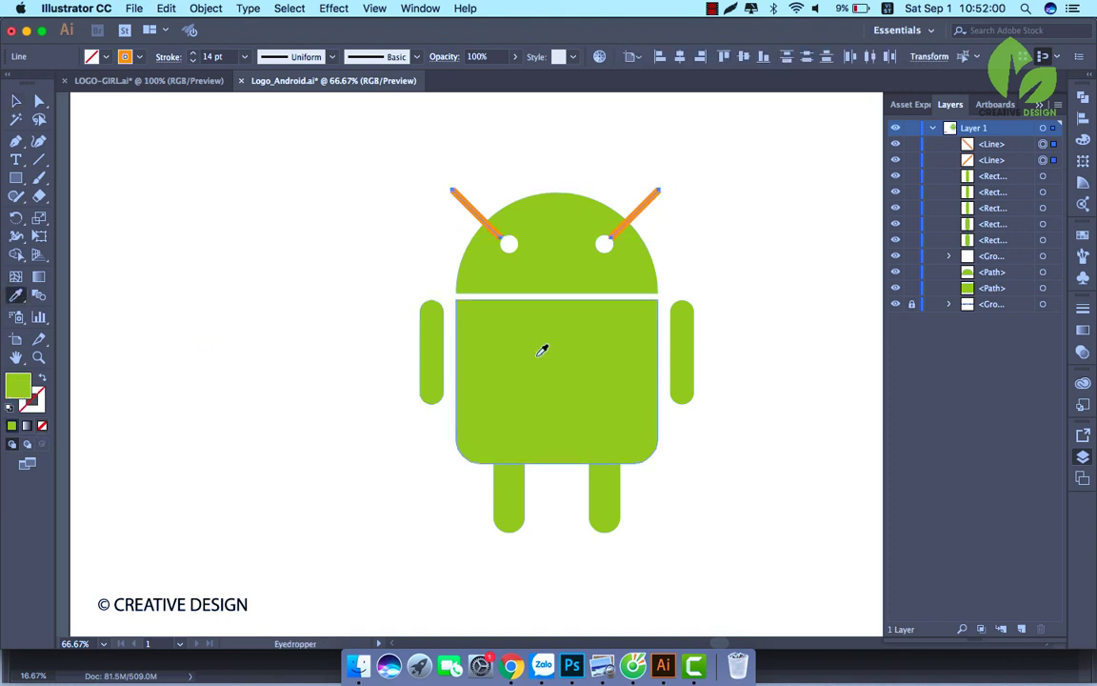
left_click(42, 381)
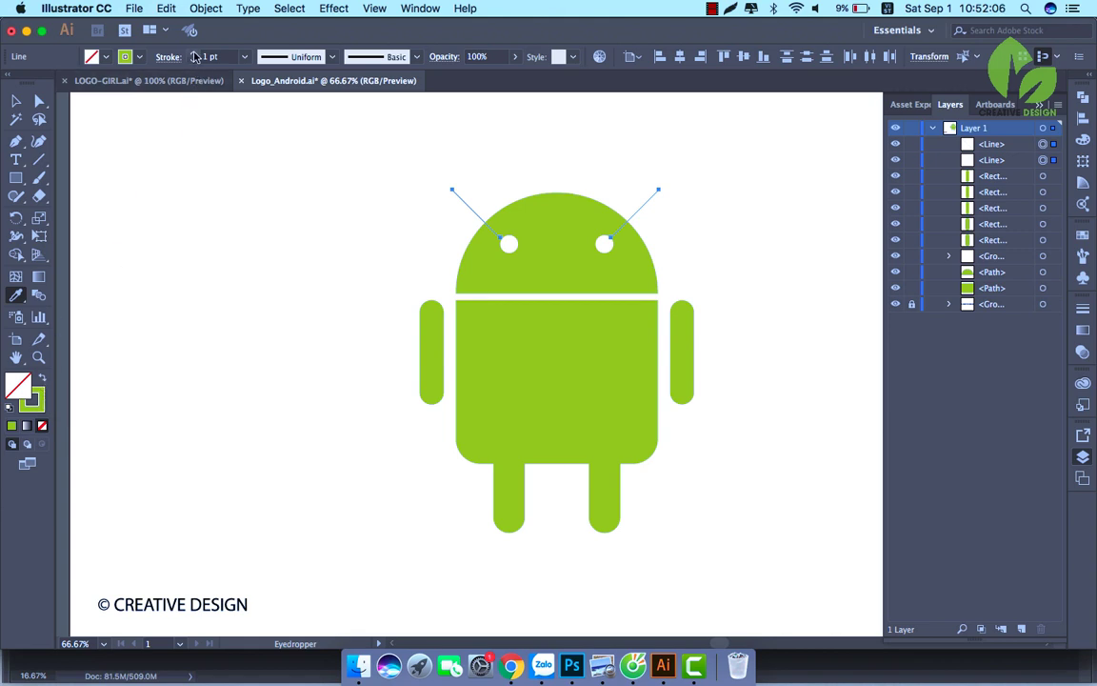
Set the stroke weight of both green antennas to 16 pt
left_click(246, 61)
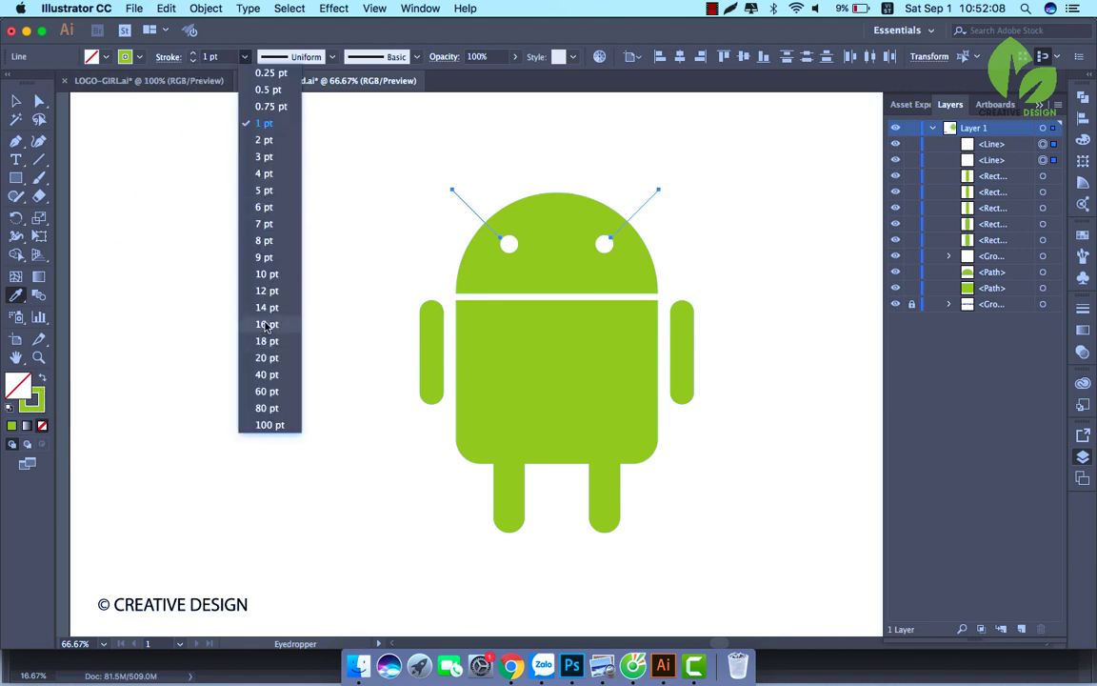
left_click(238, 302)
key("v")
left_click(201, 174)
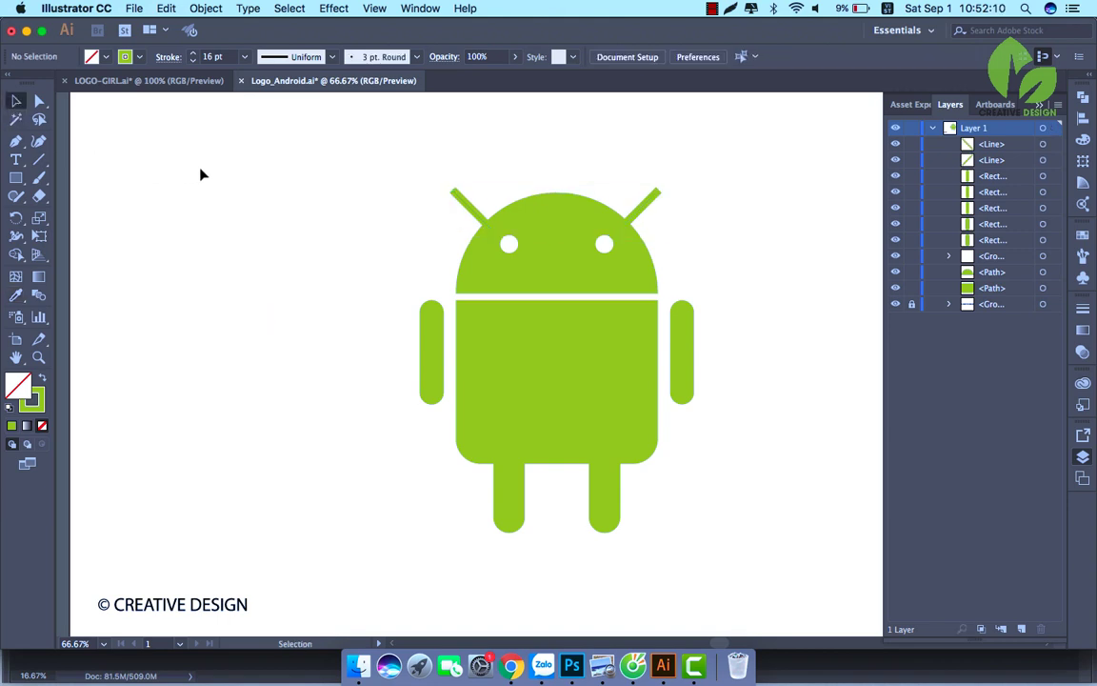
key("super+minus")
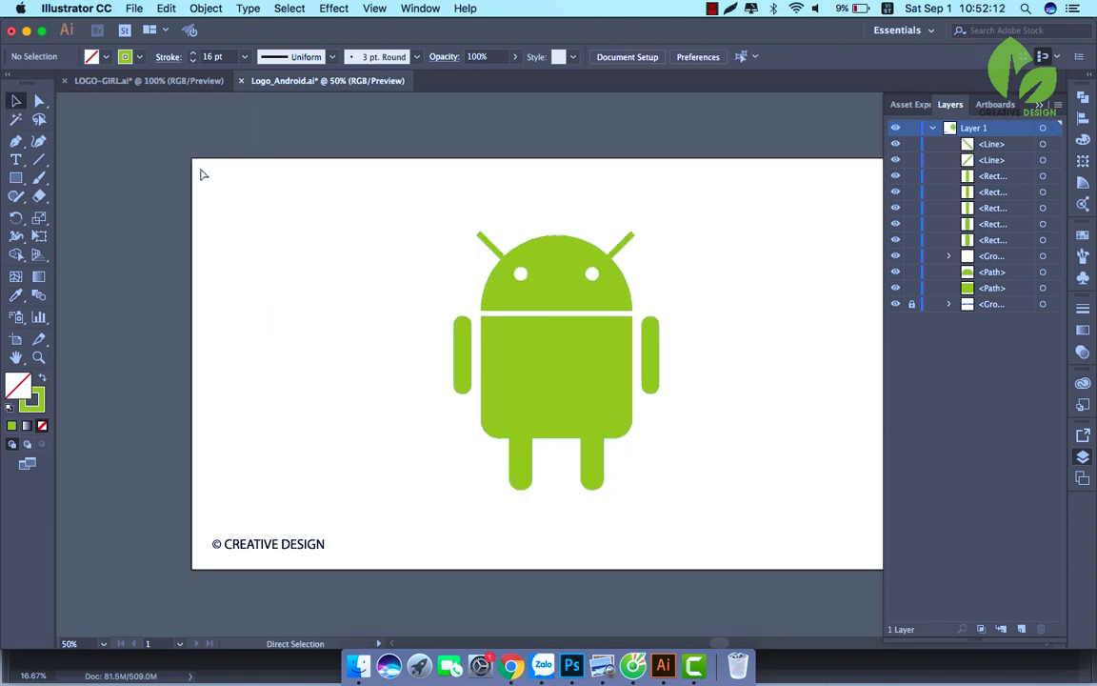
Enlarge the pair of white eyes together around their shared centre and compare the result with the previous size
key("super+plus")
key("super+plus")
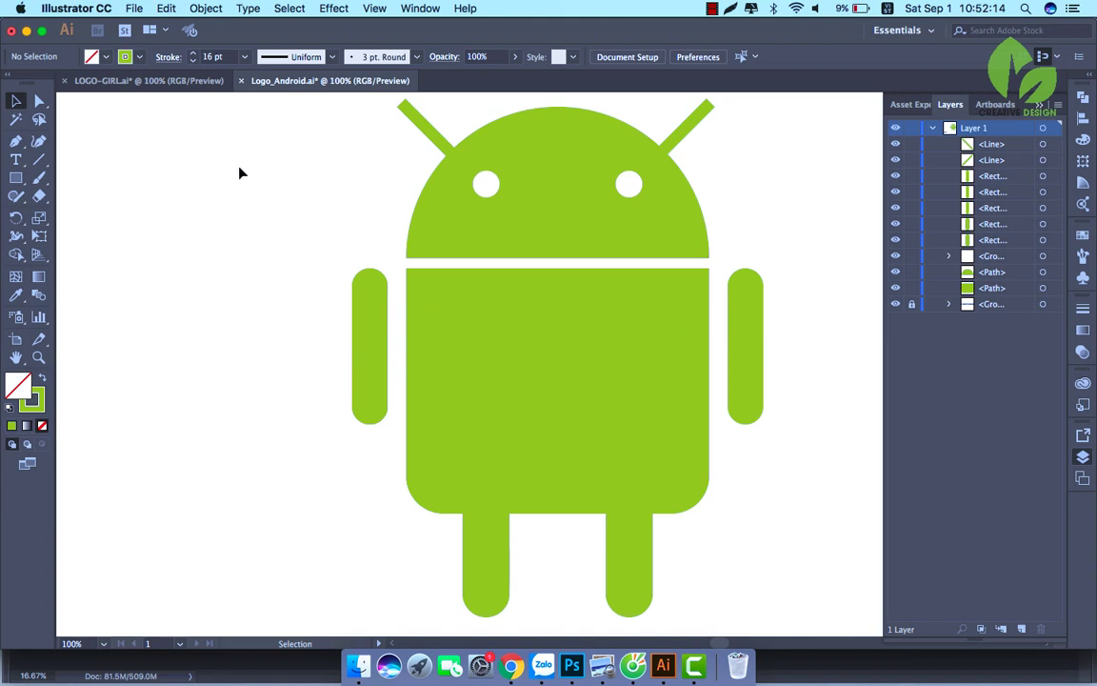
left_click(485, 186)
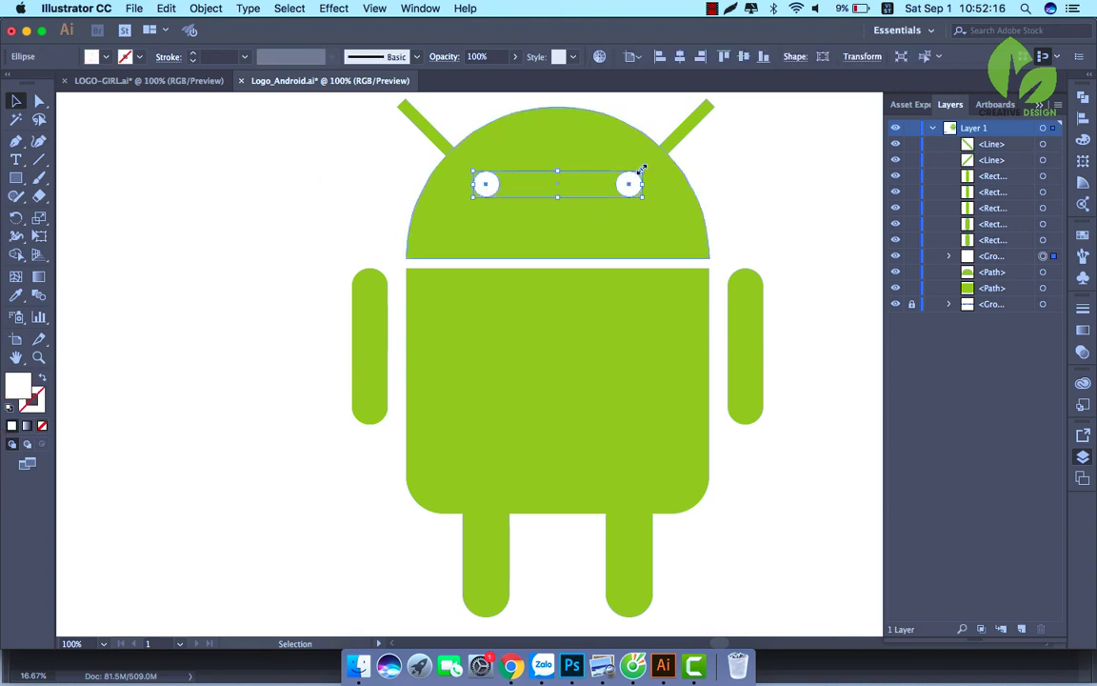
left_click_drag(643, 169, 670, 168)
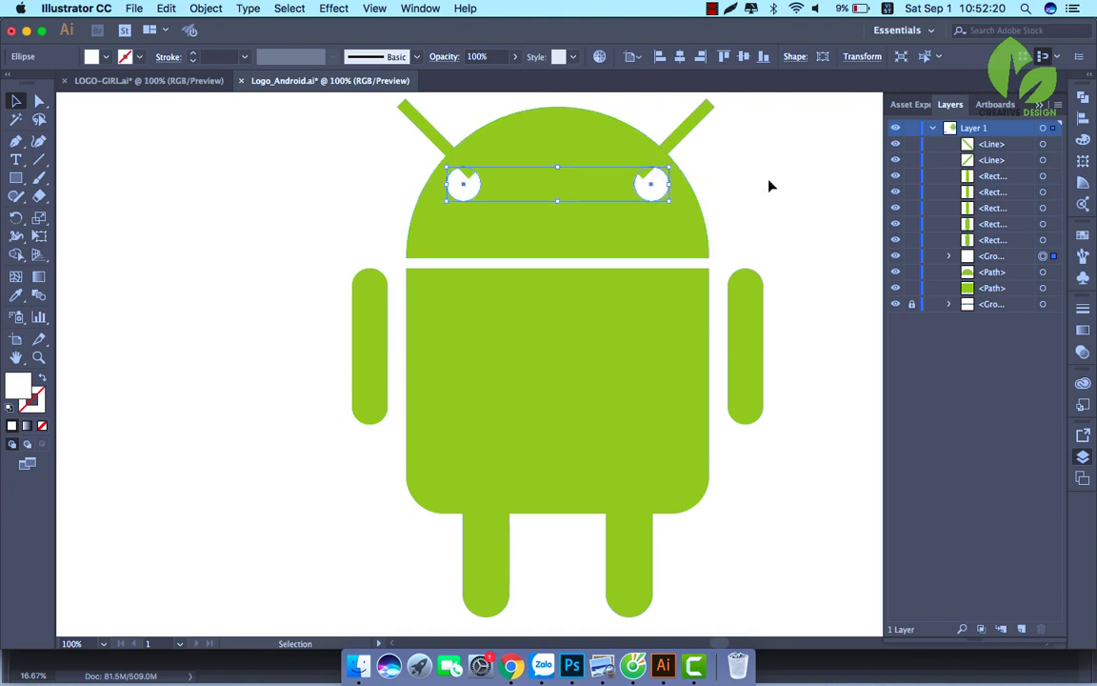
key("super+z")
key("super+shift+z")
key("super+z")
key("super+shift+z")
Inside the eye group, move the right eye about 29 px inward and the left eye inward, and leave the group
double_click(659, 191)
left_click_drag(656, 189, 636, 194)
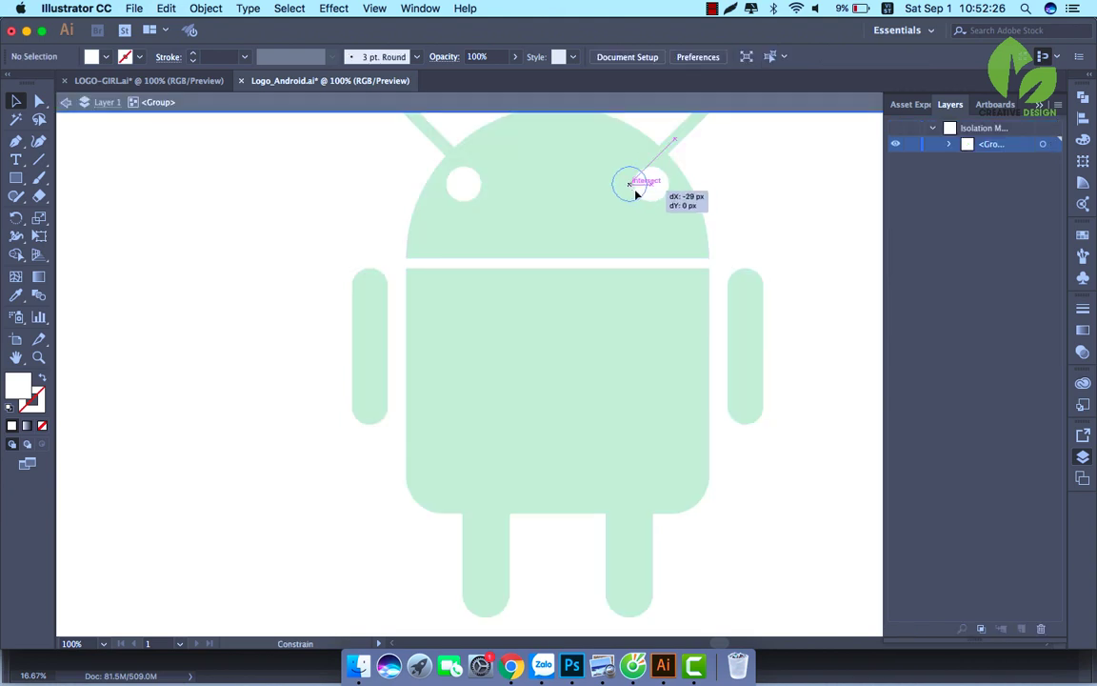
left_click(460, 182)
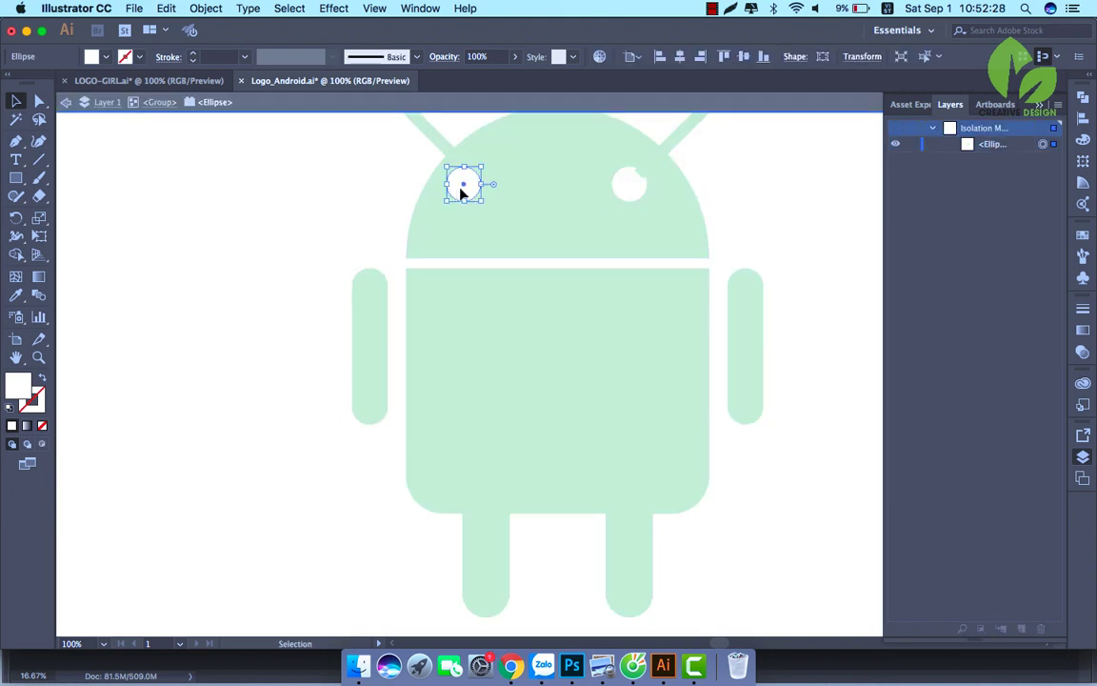
left_click_drag(457, 194, 479, 194)
left_click(274, 193)
double_click(274, 193)
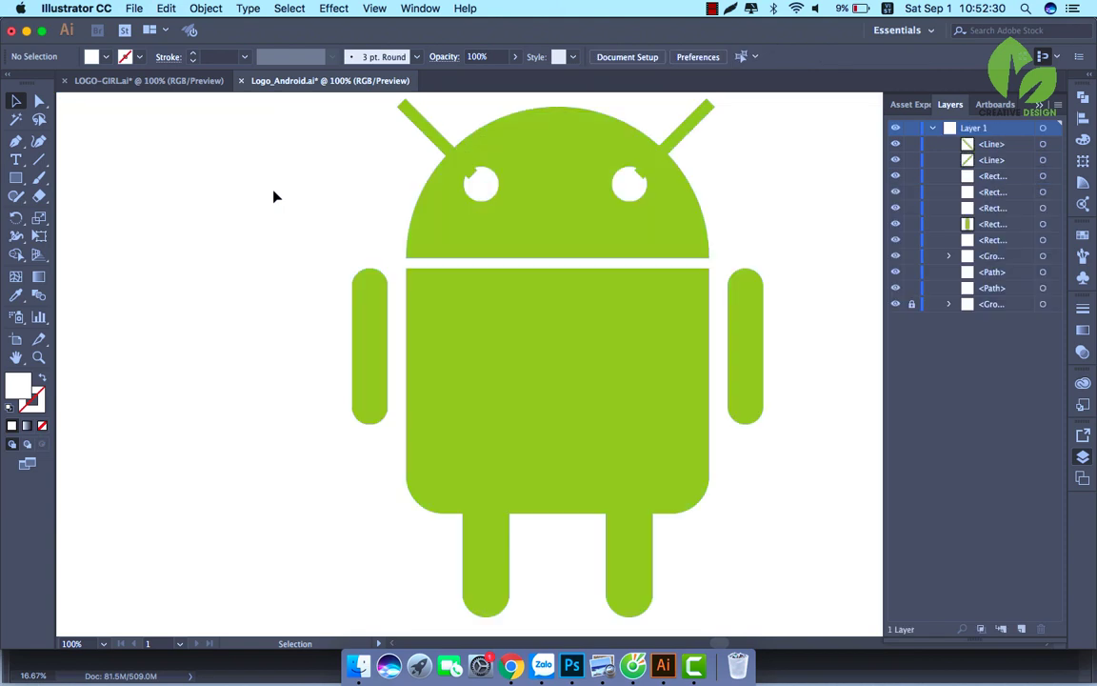
Nudge both eyes down together so they sit slightly lower in the head, clear of the antenna ends
left_click(481, 184)
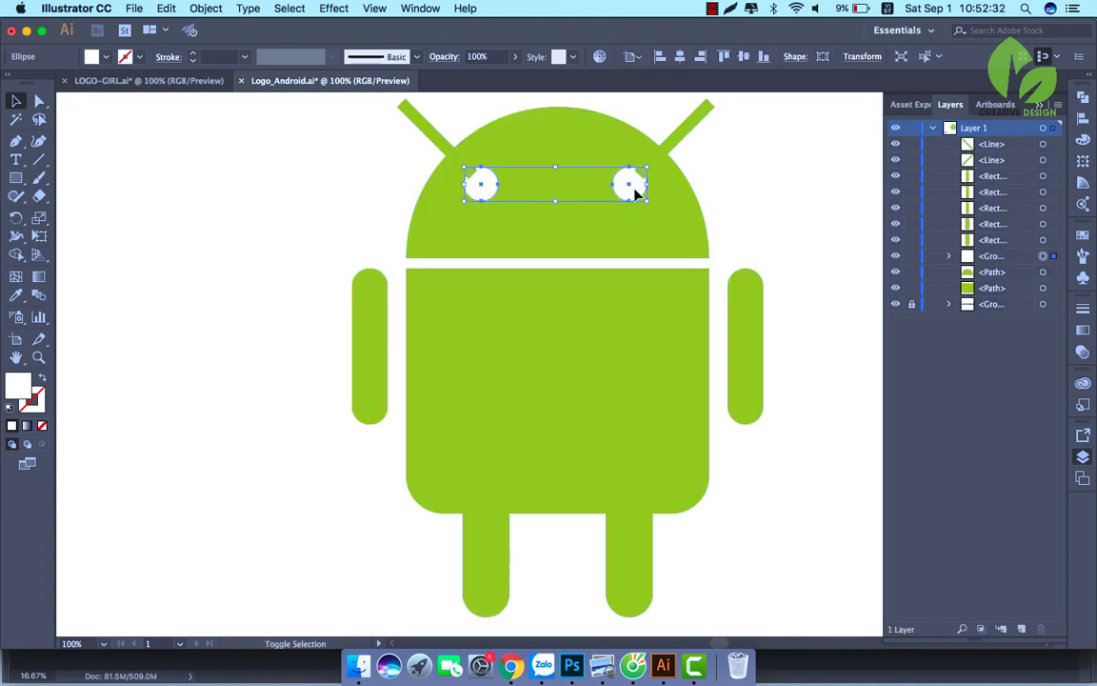
key("Down")
key("Down")
key("Down")
key("Down")
key("Down")
key("Down")
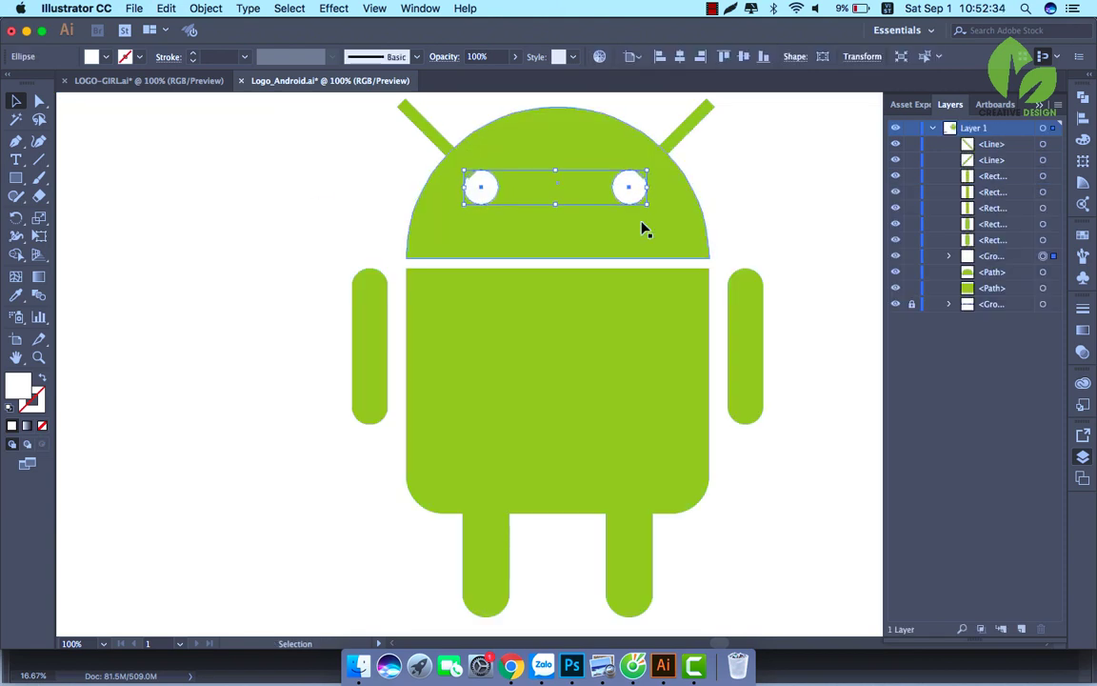
key("Down")
key("Down")
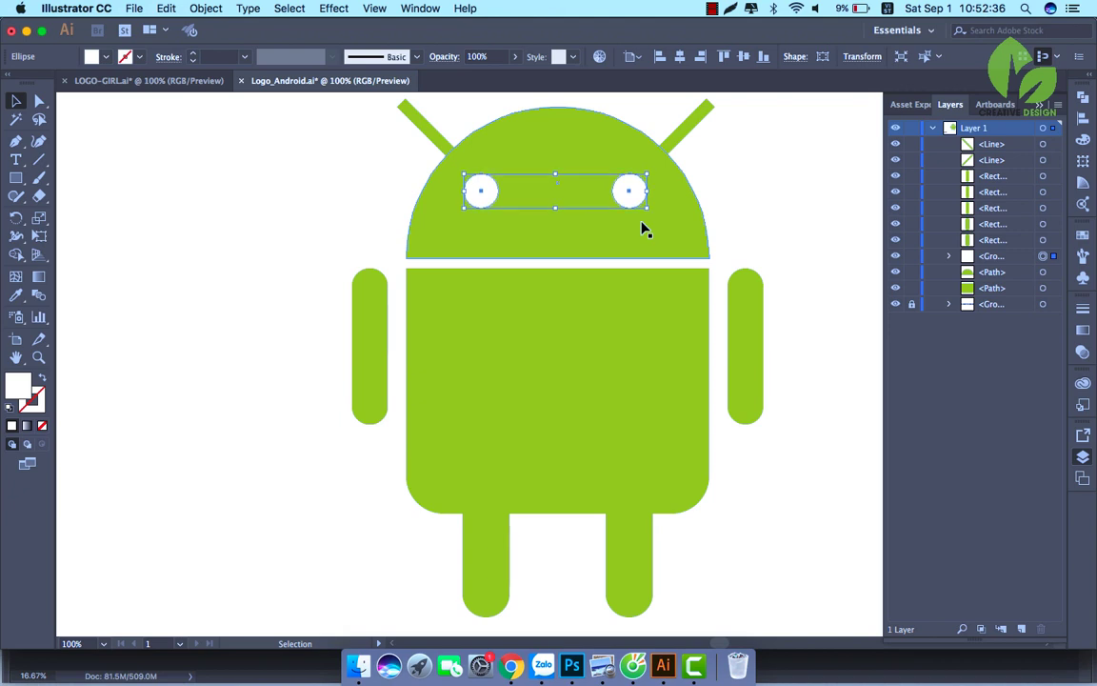
left_click(761, 174)
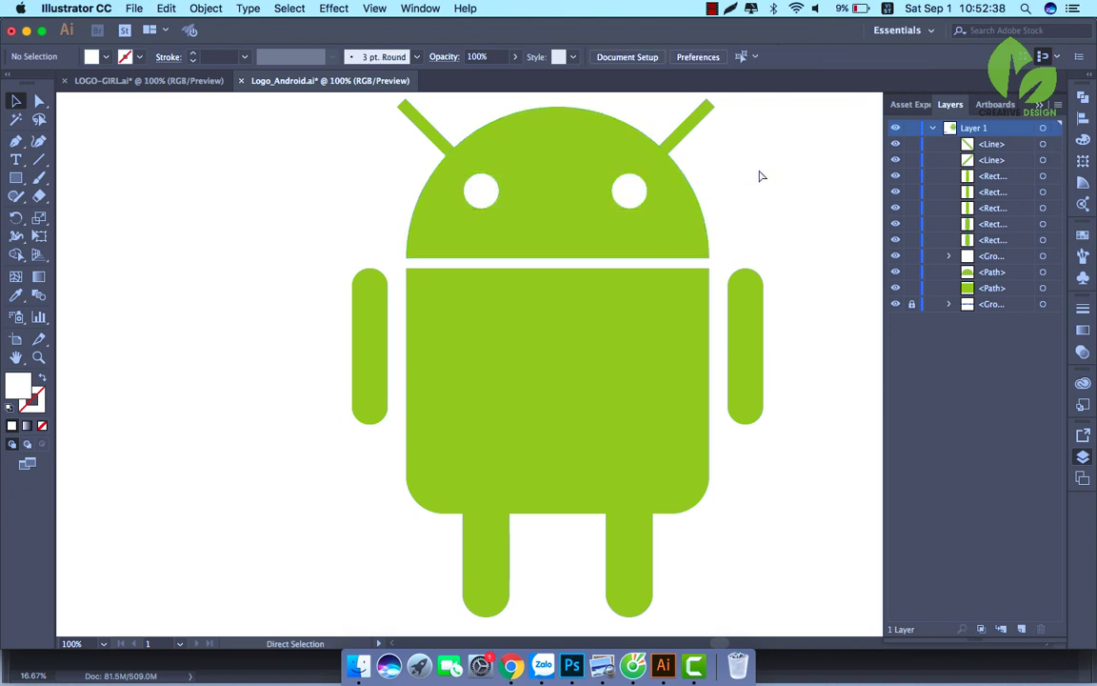
key("super+minus")
key("v")
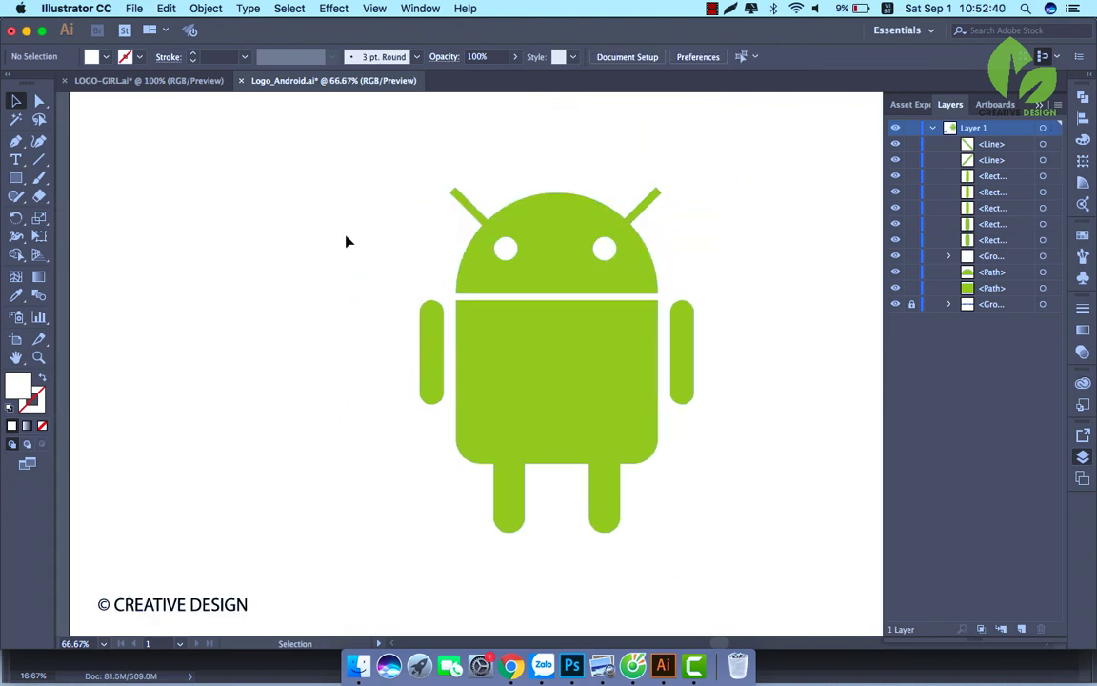
left_click(473, 213)
left_click(654, 199, "shift")
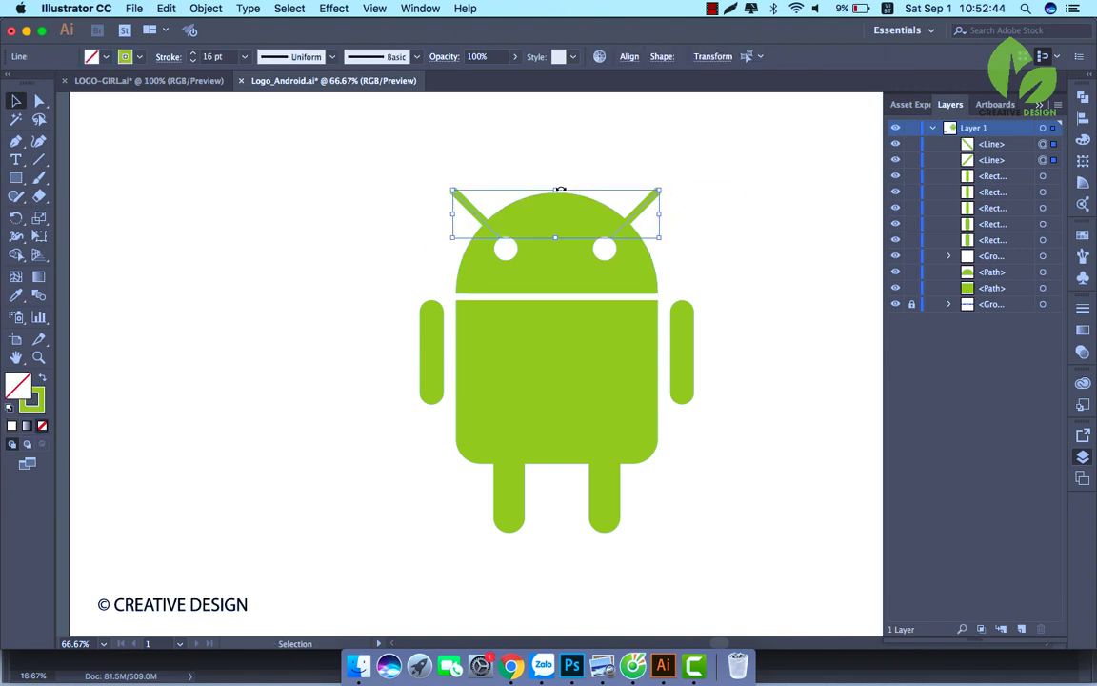
left_click(559, 190)
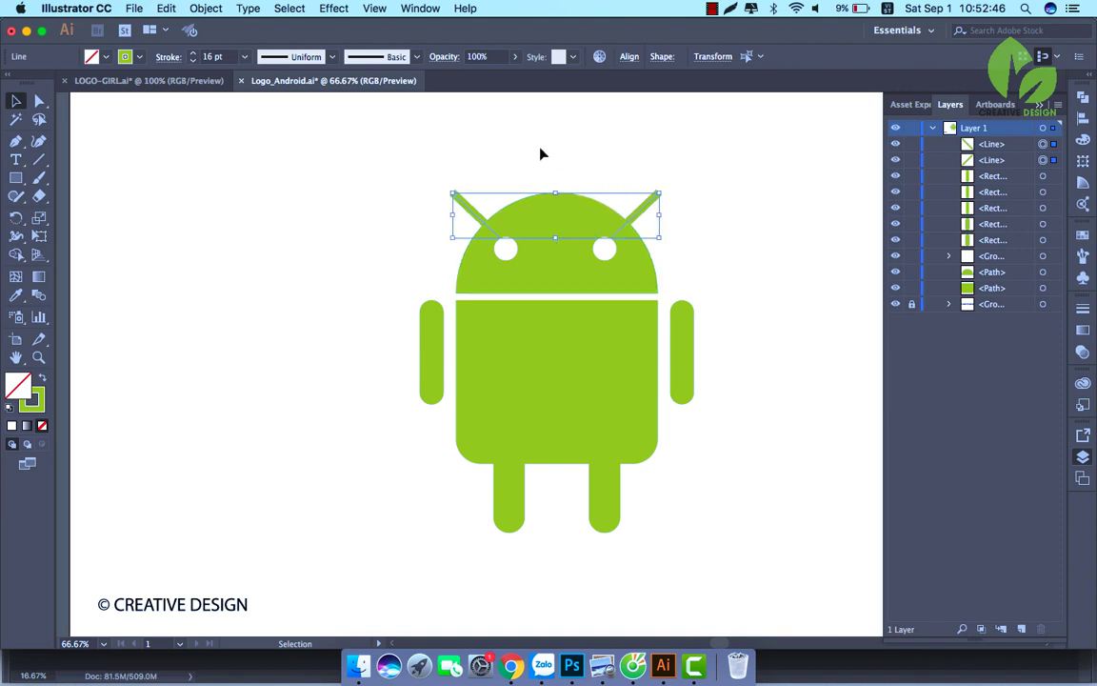
left_click(540, 152)
key("super+z")
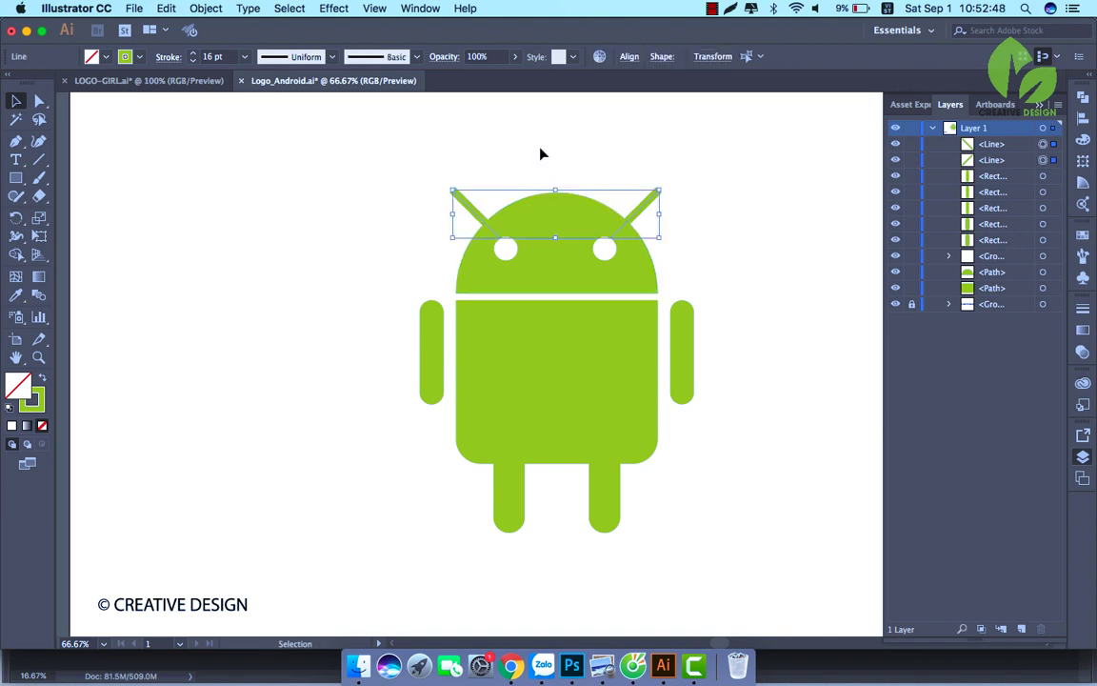
left_click(419, 157)
Select the whole robot and place a copy of it outside the artboard, level with the original on its left side
key("super+minus")
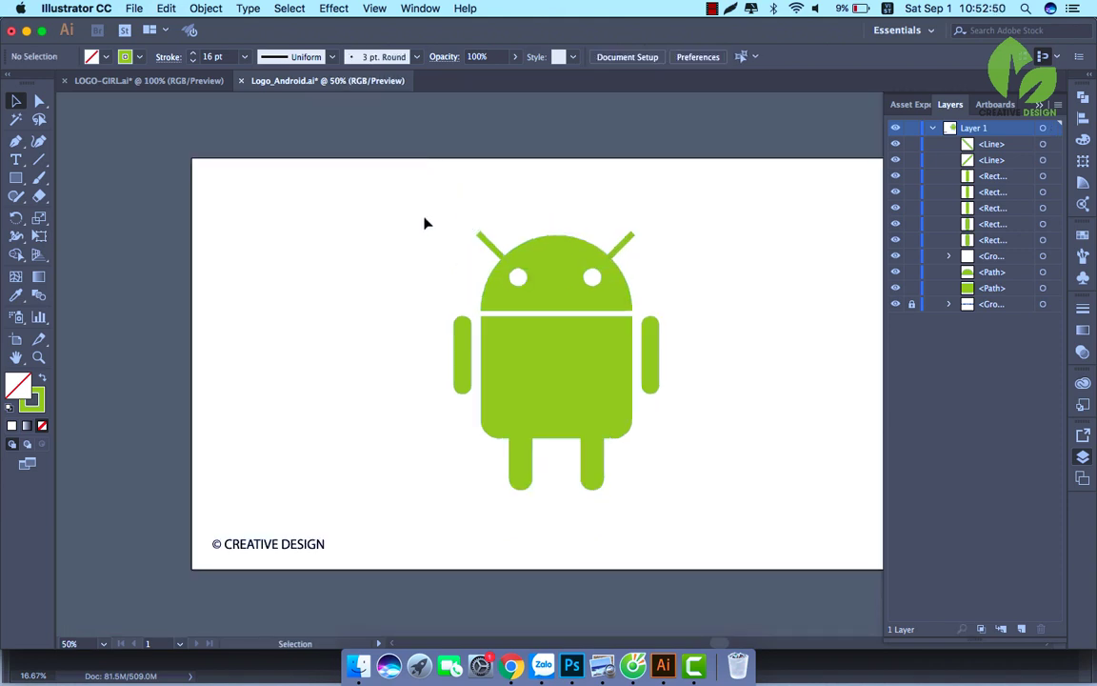
left_click_drag(419, 211, 703, 483)
key("super")
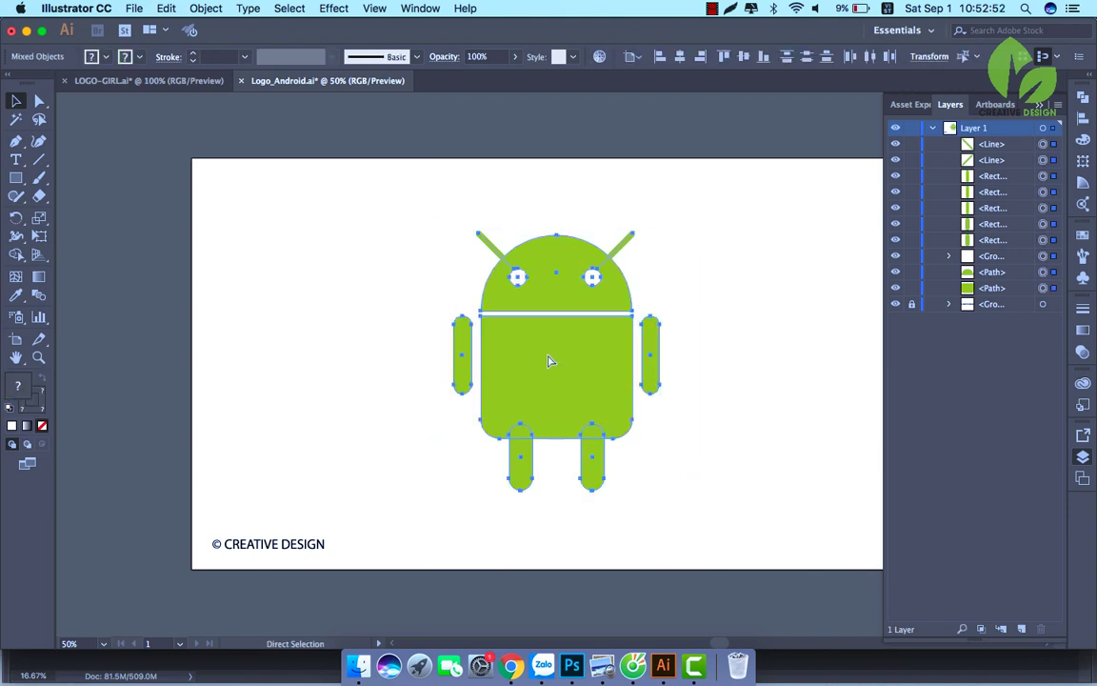
key("super+minus")
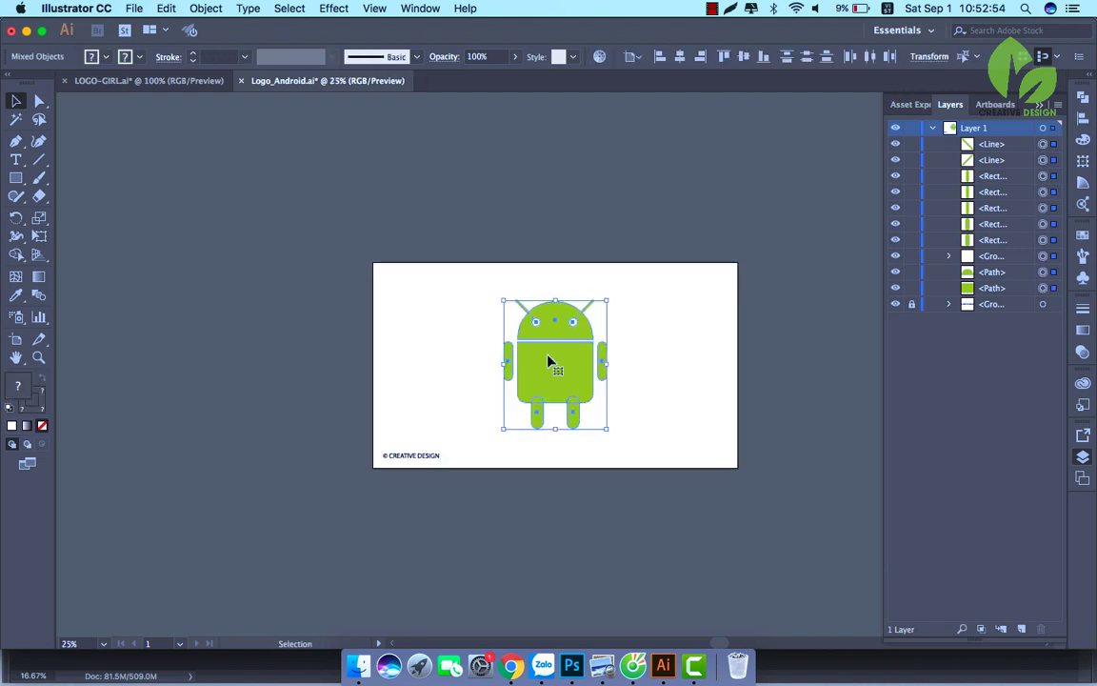
left_click_drag(560, 373, 157, 374)
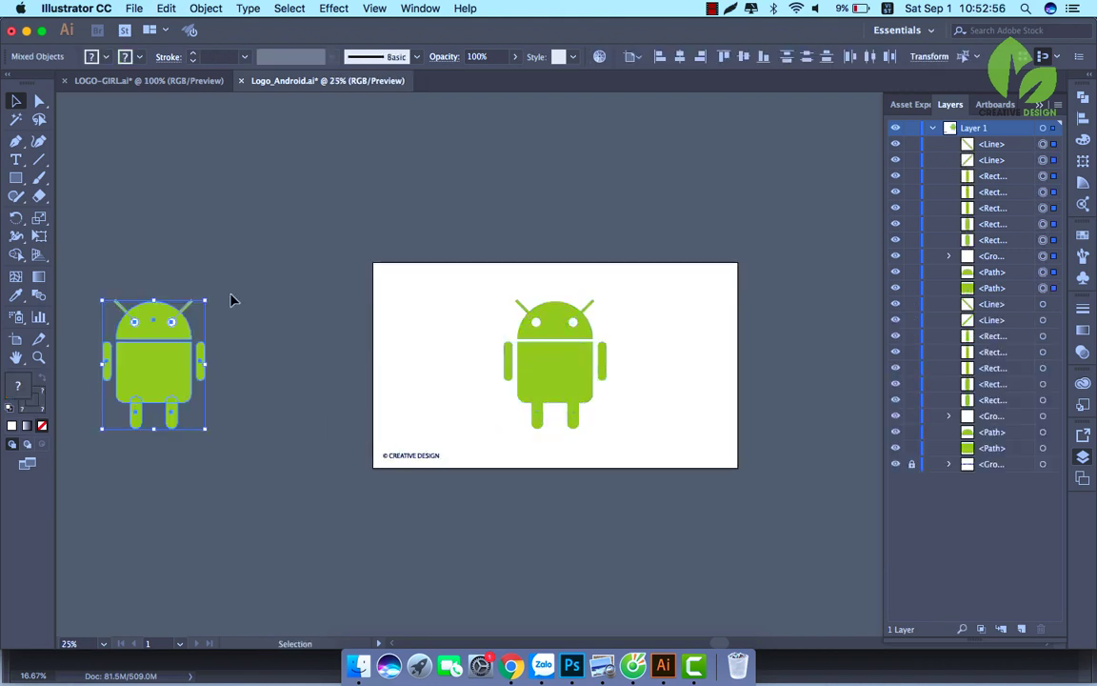
Try scaling the whole robot on the artboard down proportionally to about half its size around its centre
left_click(477, 285)
left_click_drag(482, 277, 641, 437)
key("super+plus")
key("super+plus")
key("super+plus")
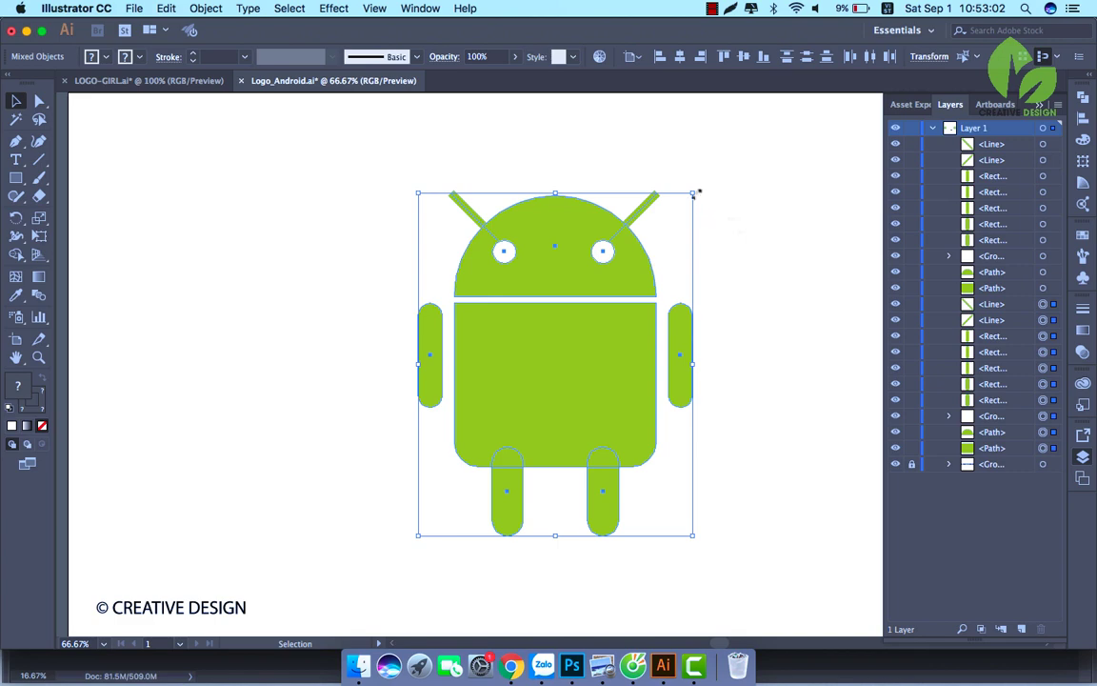
left_click_drag(698, 193, 578, 329)
key("super+z")
left_click_drag(692, 193, 619, 281)
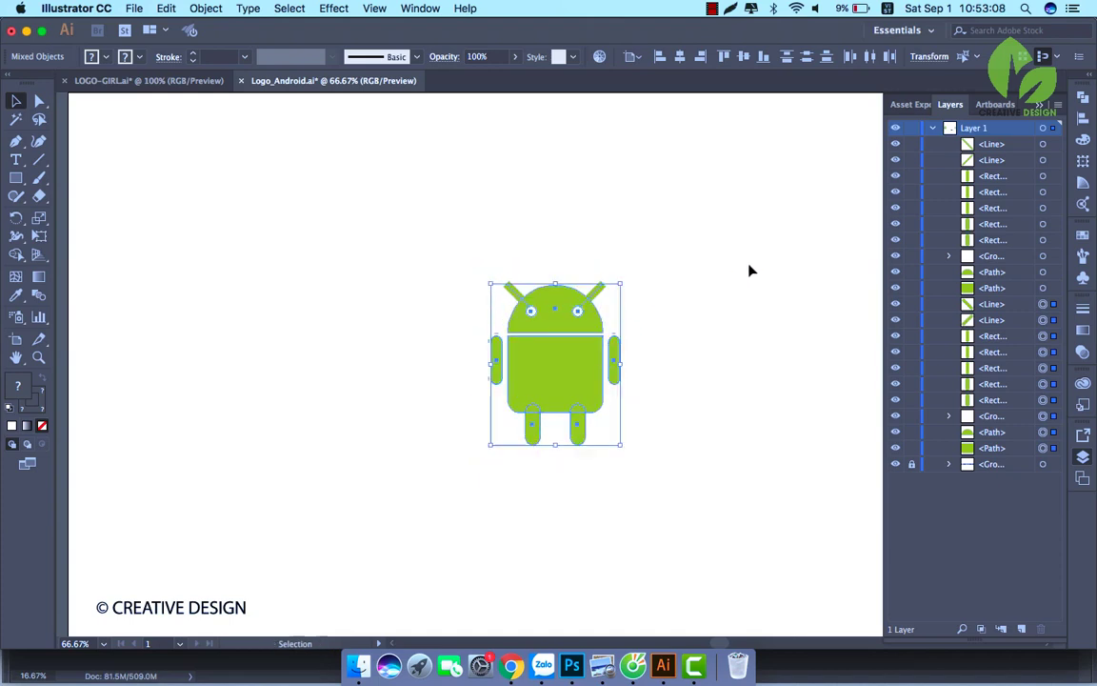
left_click(750, 269)
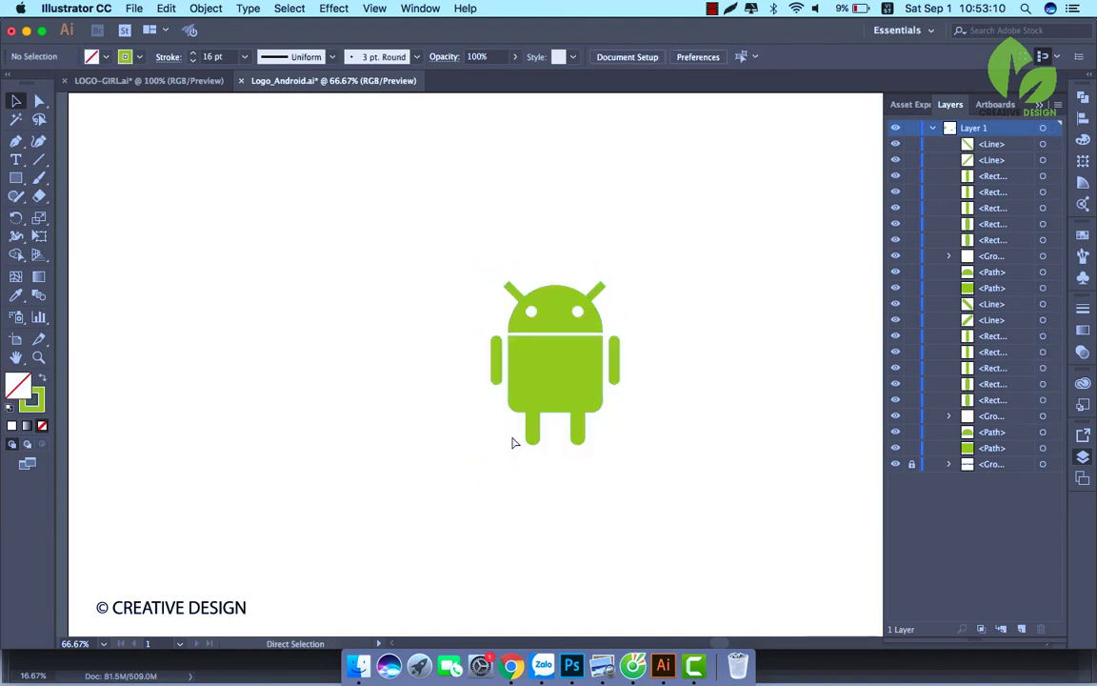
Examine the antenna thickness on the scaled-down robot compared with its legs
key("super+equal")
key("super+equal")
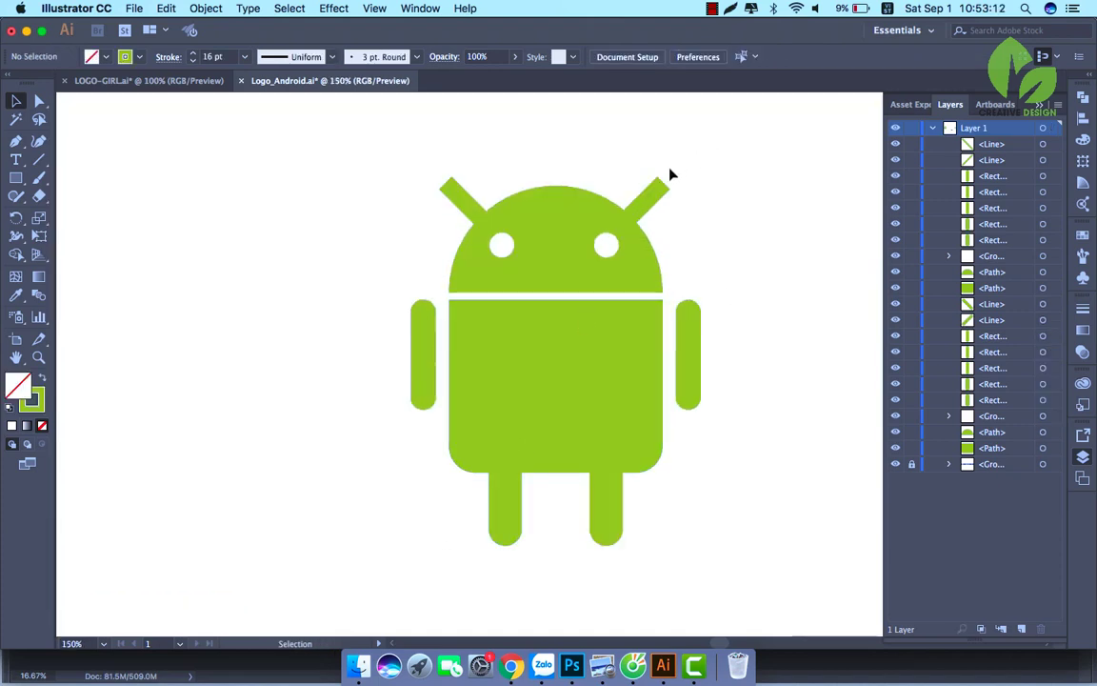
left_click_drag(424, 179, 690, 218)
left_click(690, 218)
left_click_drag(443, 497, 659, 535)
left_click(755, 513)
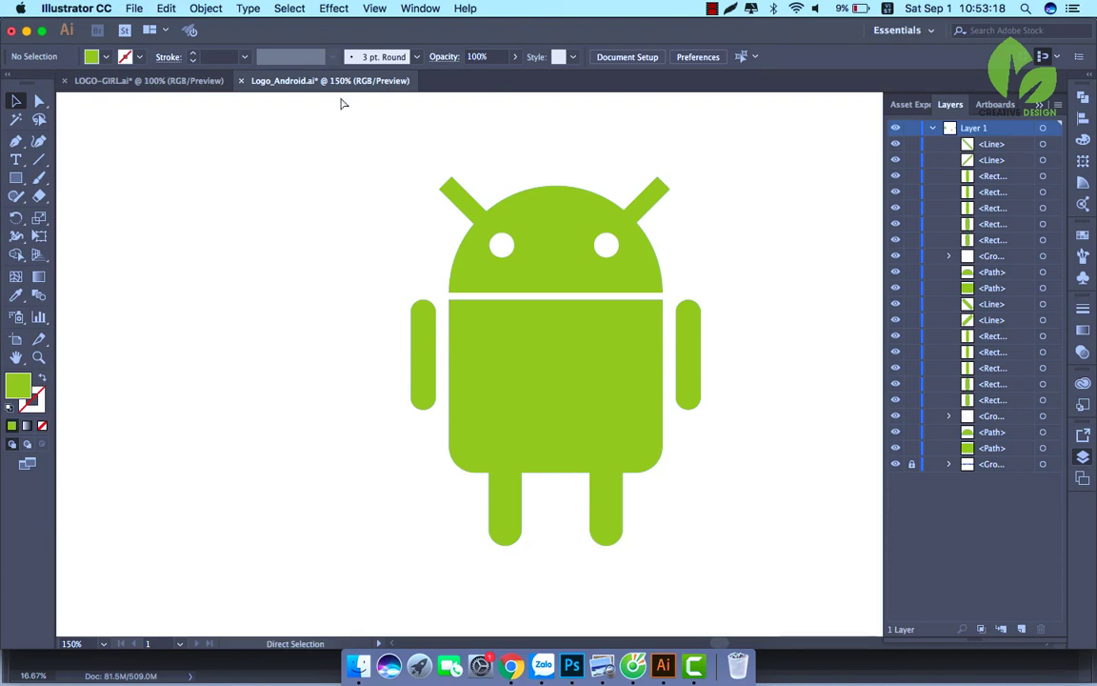
Undo the scaling of the robot on the artboard
key("super+minus")
key("super+minus")
key("super+a")
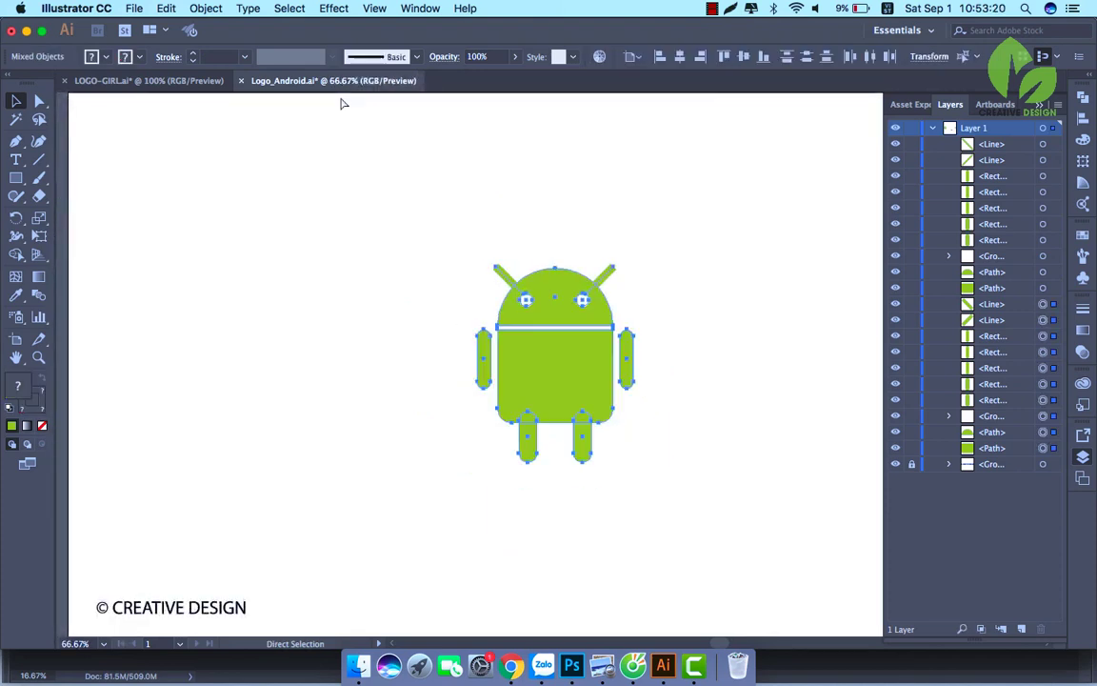
key("super+minus")
key("super+minus")
key("v")
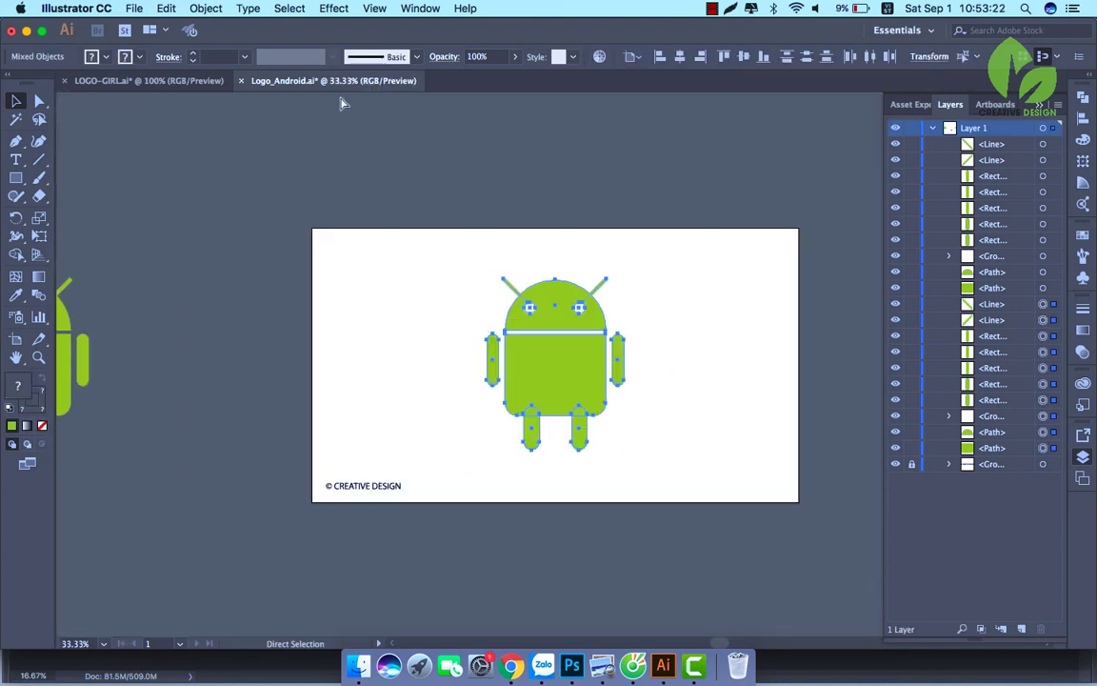
Expand all parts of the robot on the artboard so the antenna strokes become filled shapes, and deselect it
left_click_drag(444, 250, 670, 472)
key("a")
key("super+plus")
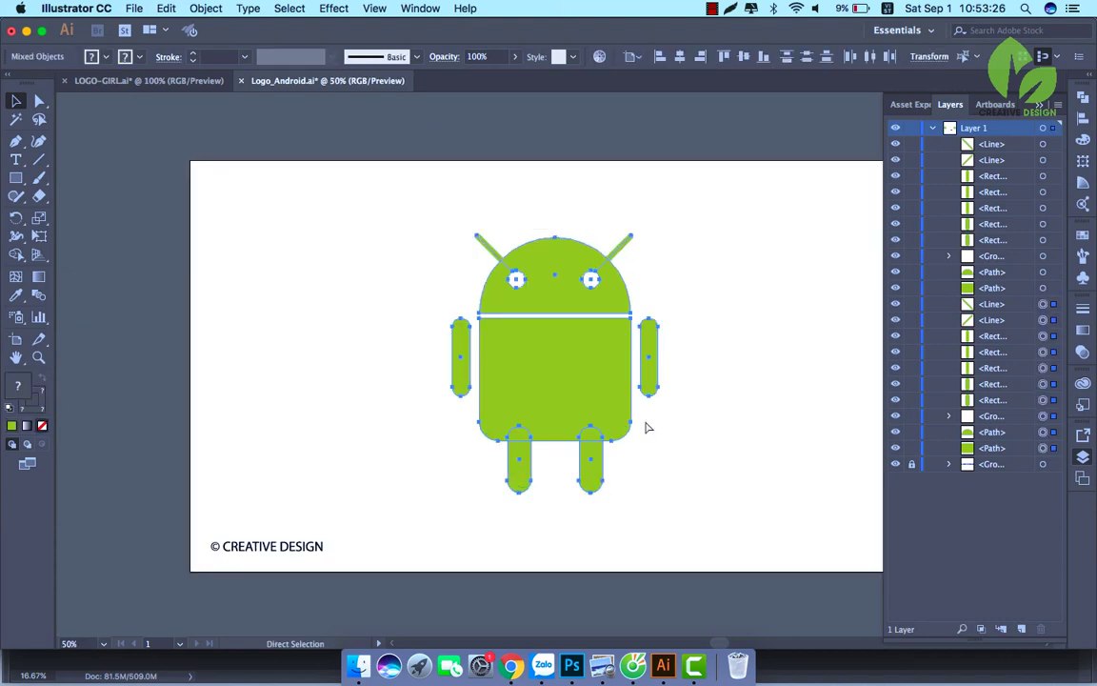
key("v")
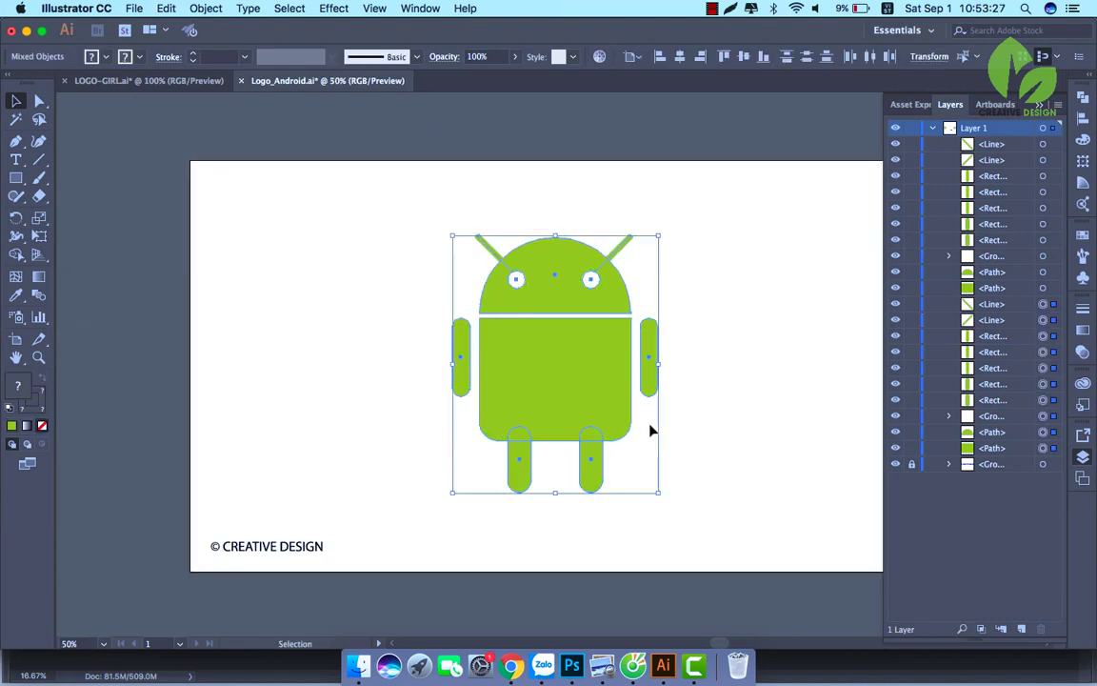
left_click(1044, 108)
left_click(207, 8)
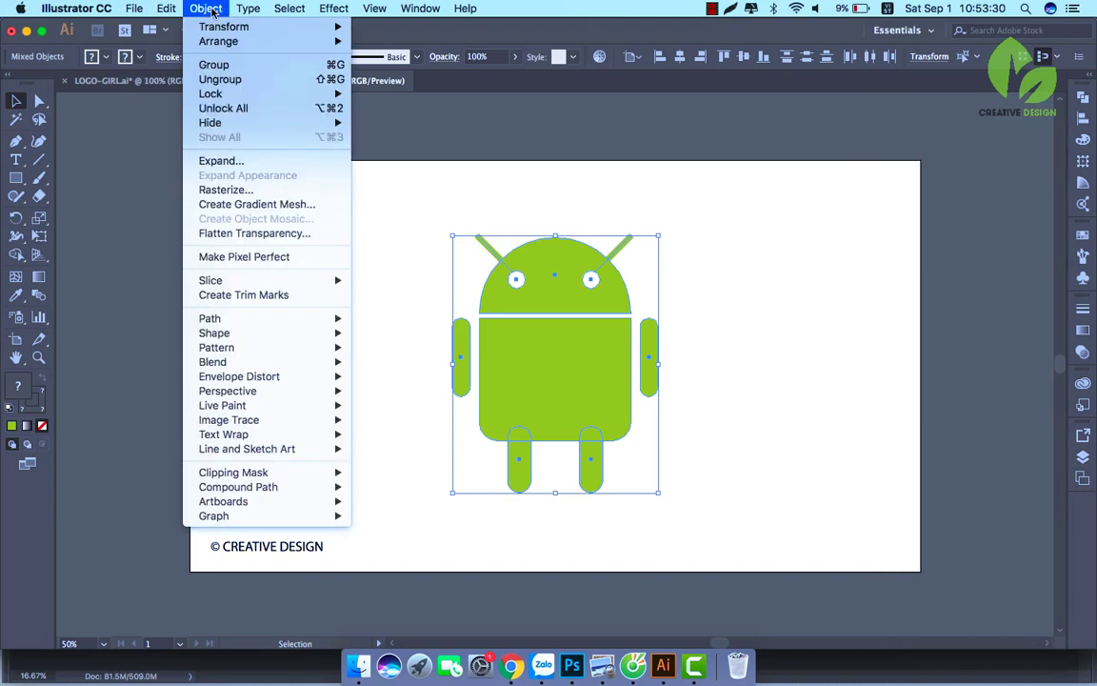
left_click(209, 162)
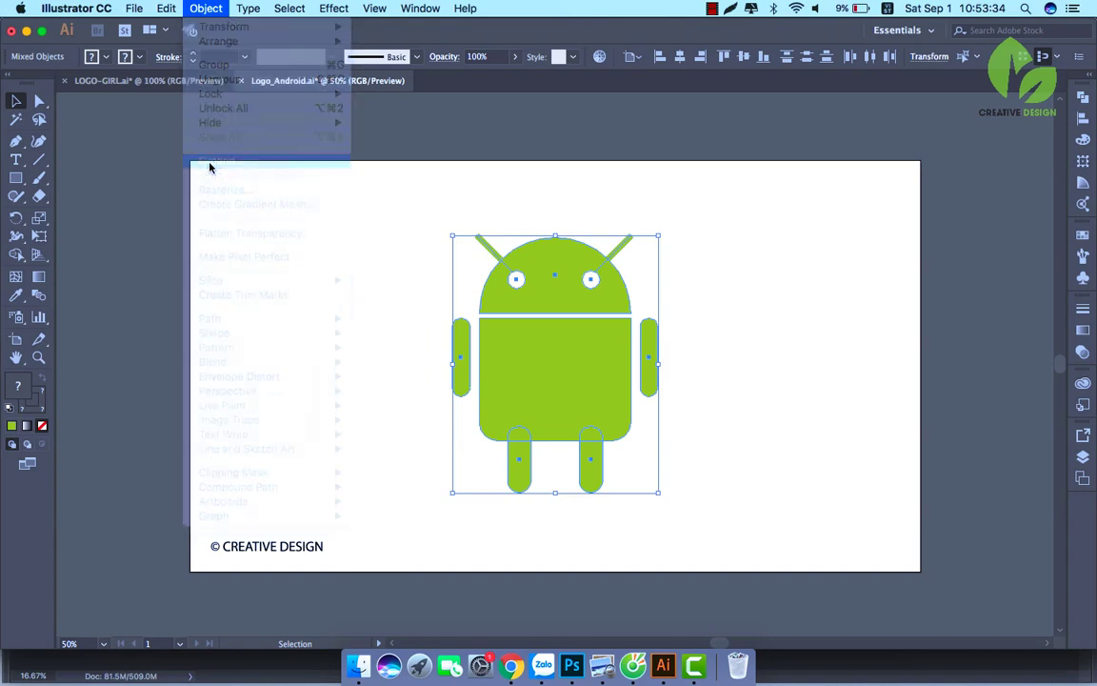
left_click(586, 415)
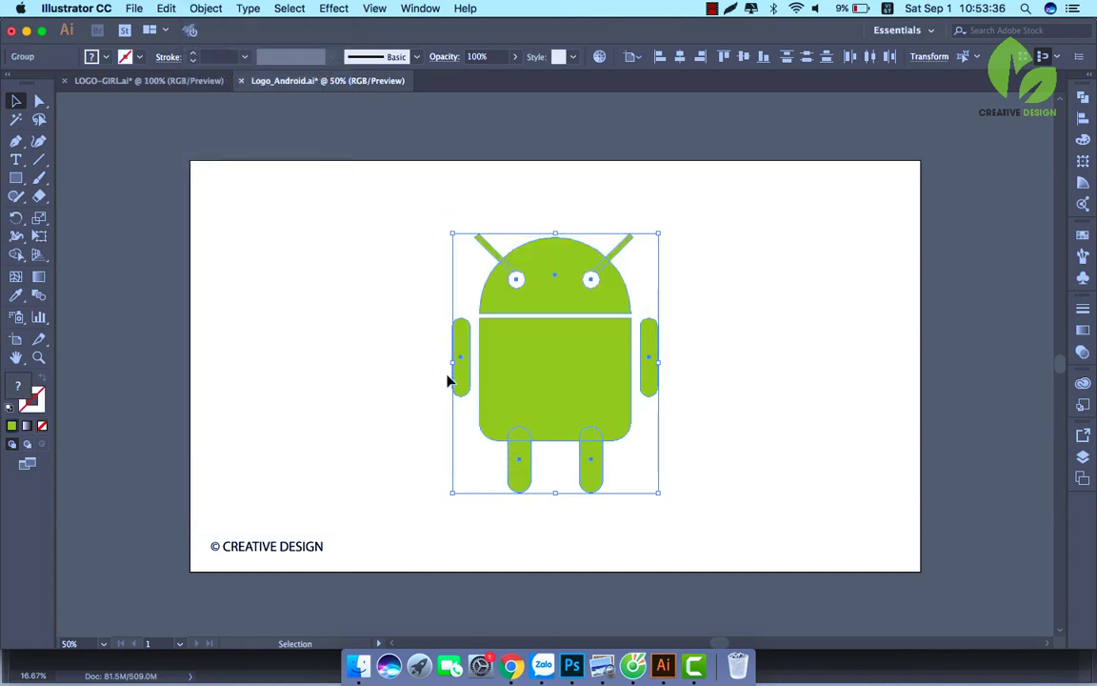
left_click(205, 8)
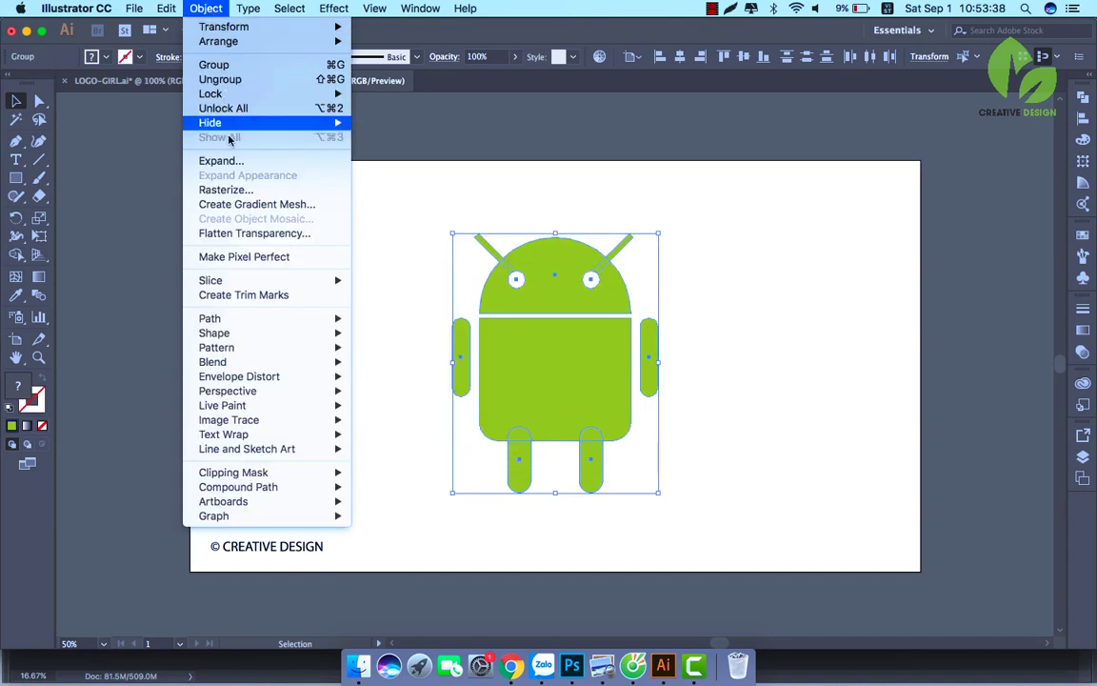
left_click(225, 163)
left_click(698, 287)
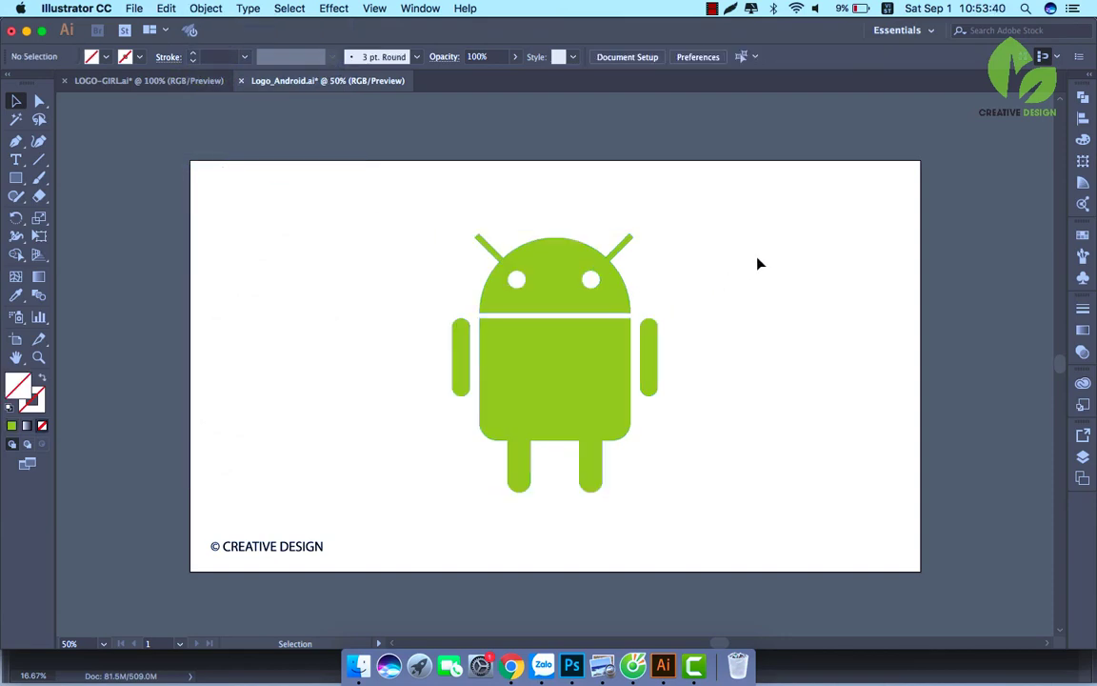
Switch the document to Outline view to inspect the paths of the expanded robot
left_click(416, 8)
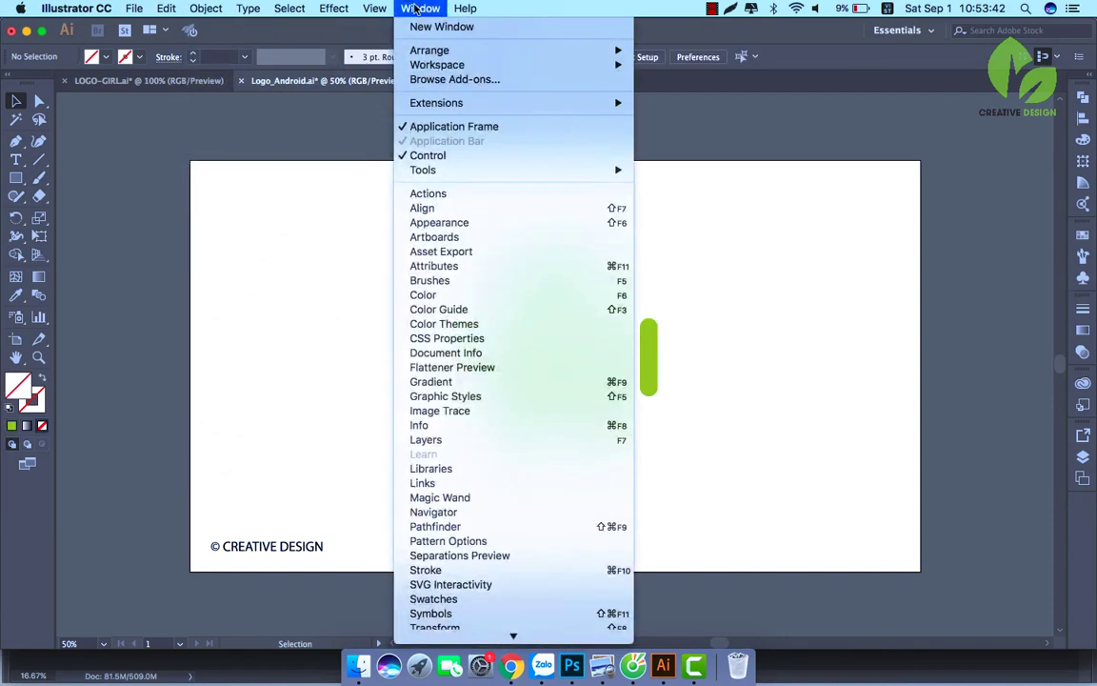
left_click(378, 28)
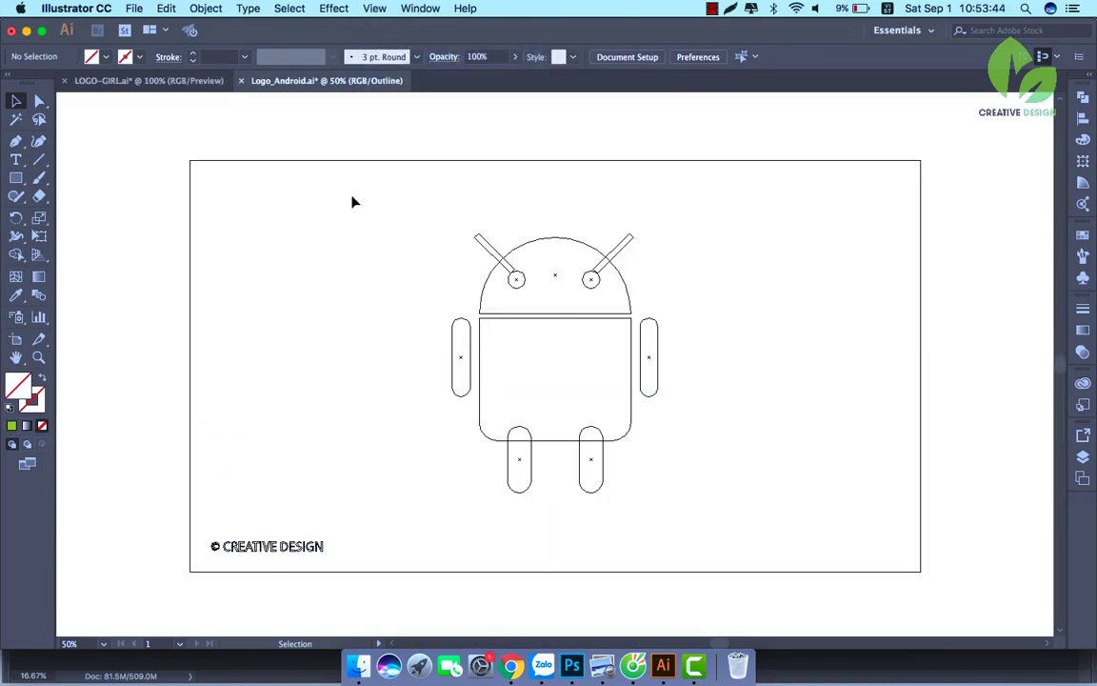
key("super+1")
key("super+equal")
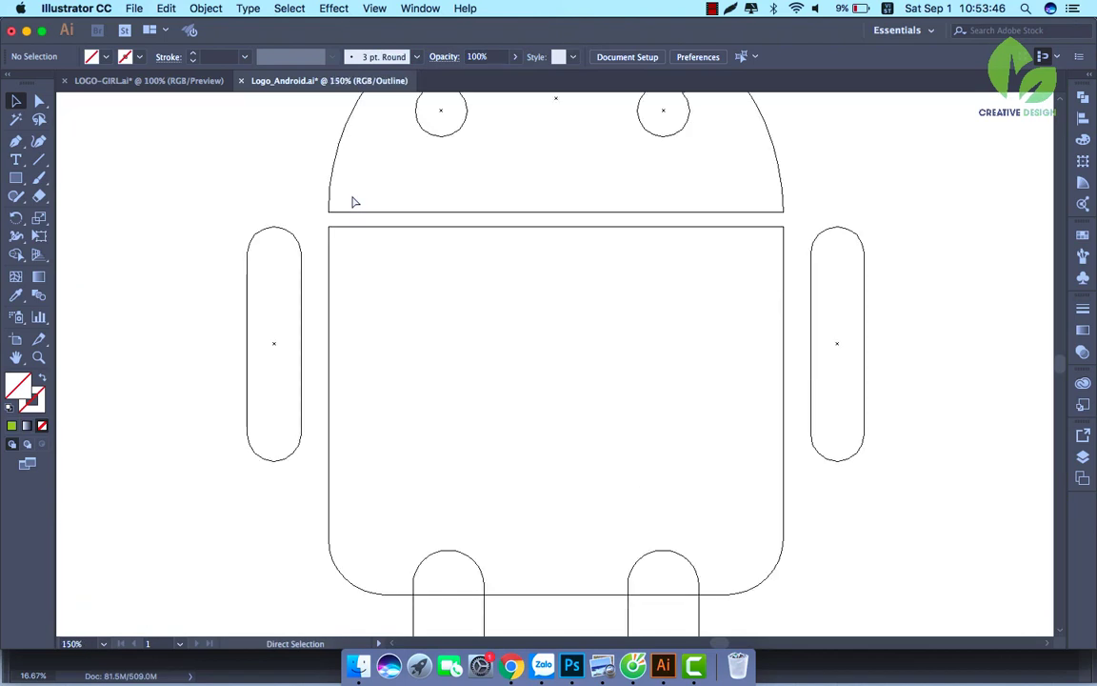
Switch the document from Outline view back to Preview with the whole artboard visible
key("super+minus")
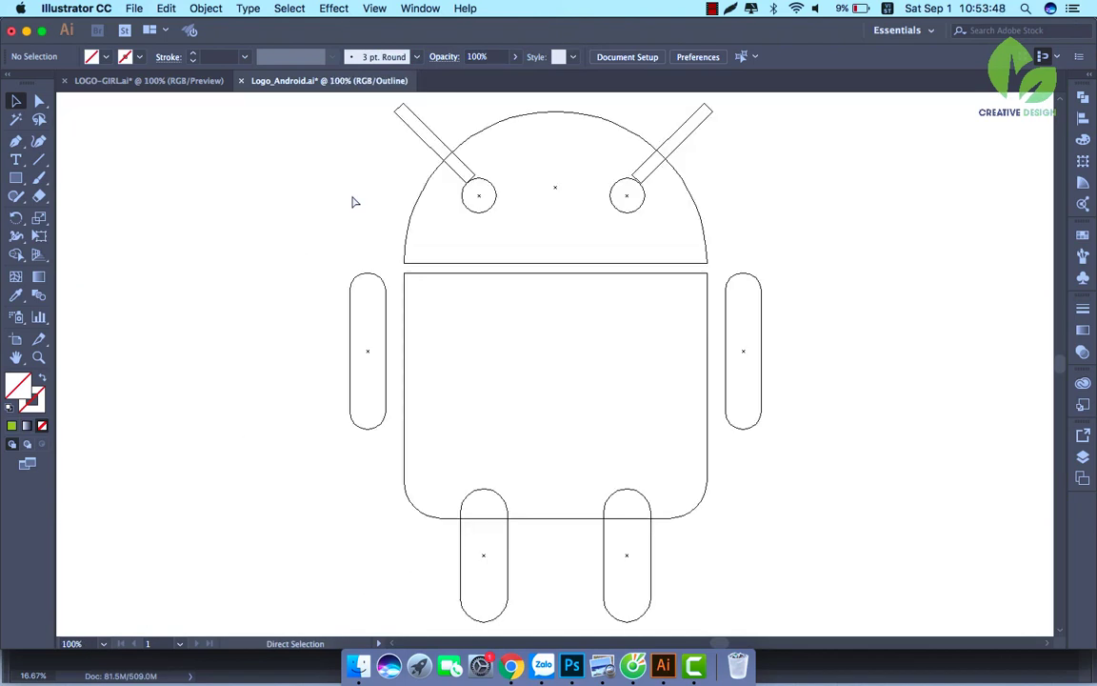
key("super+minus")
left_click_drag(220, 254, 641, 250)
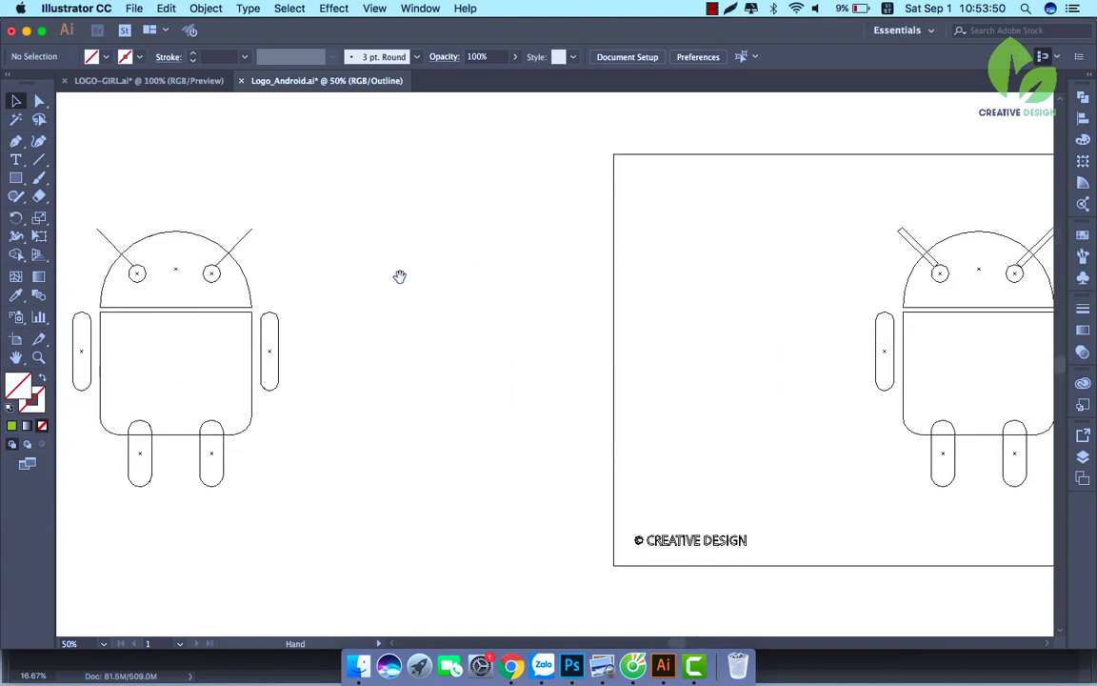
mouse_move(472, 276)
left_mouse_down()
mouse_move(472, 287)
mouse_move(450, 293)
mouse_move(334, 300)
mouse_move(466, 283)
mouse_move(255, 267)
left_mouse_up()
mouse_move(480, 253)
left_mouse_down()
mouse_move(322, 268)
mouse_move(262, 259)
left_mouse_up()
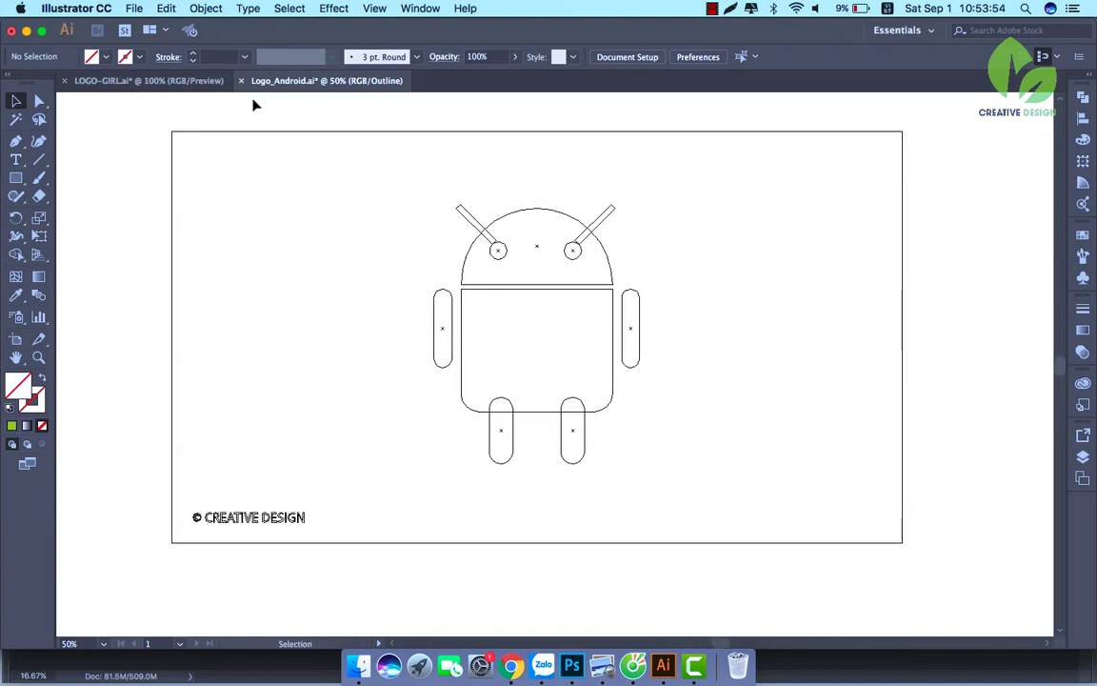
left_click(385, 14)
left_click(392, 27)
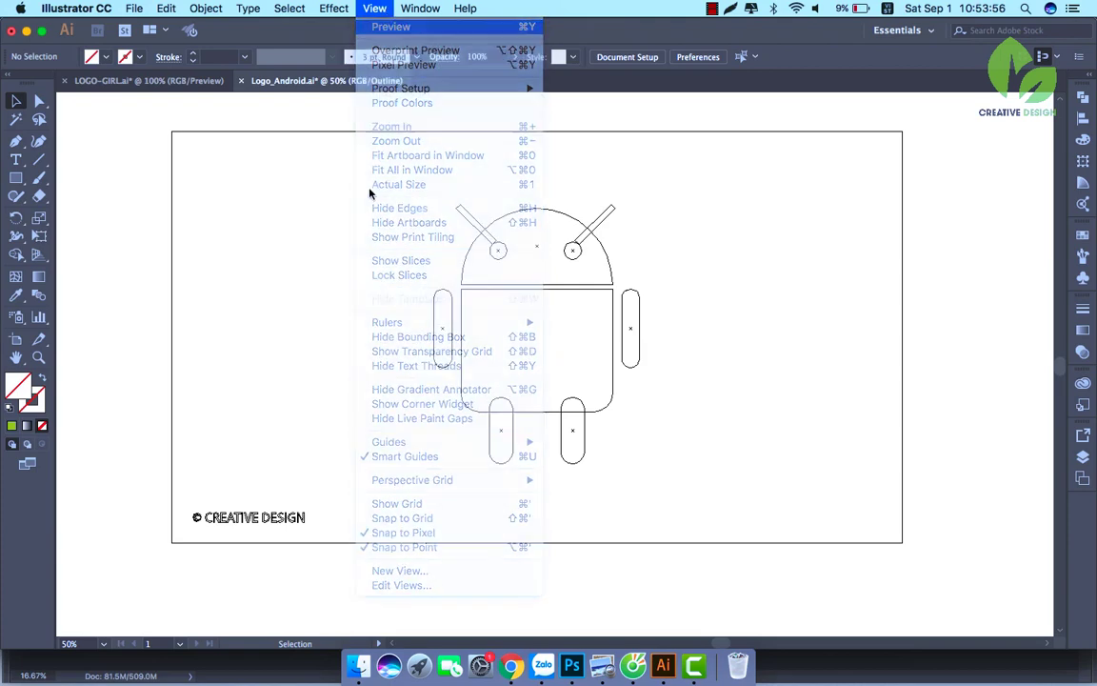
Scale the whole robot down proportionally to about half size as a test, undo the scaling and deselect it
mouse_move(346, 209)
left_mouse_down()
mouse_move(678, 443)
mouse_move(643, 385)
left_mouse_up()
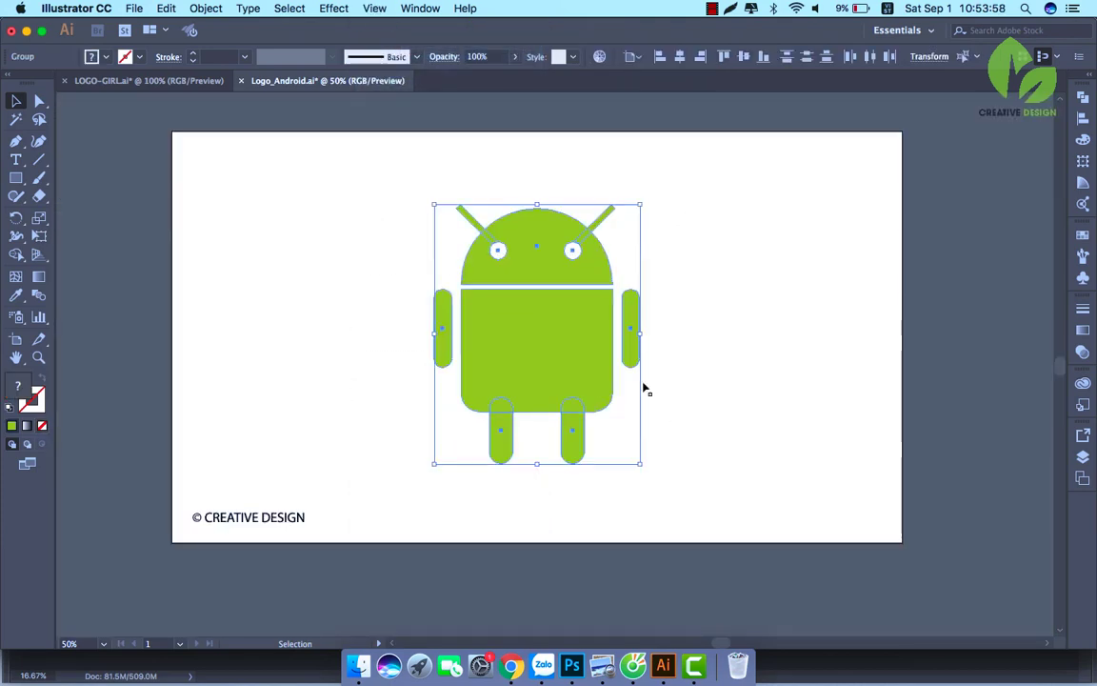
left_click_drag(643, 204, 536, 335)
left_click(625, 292)
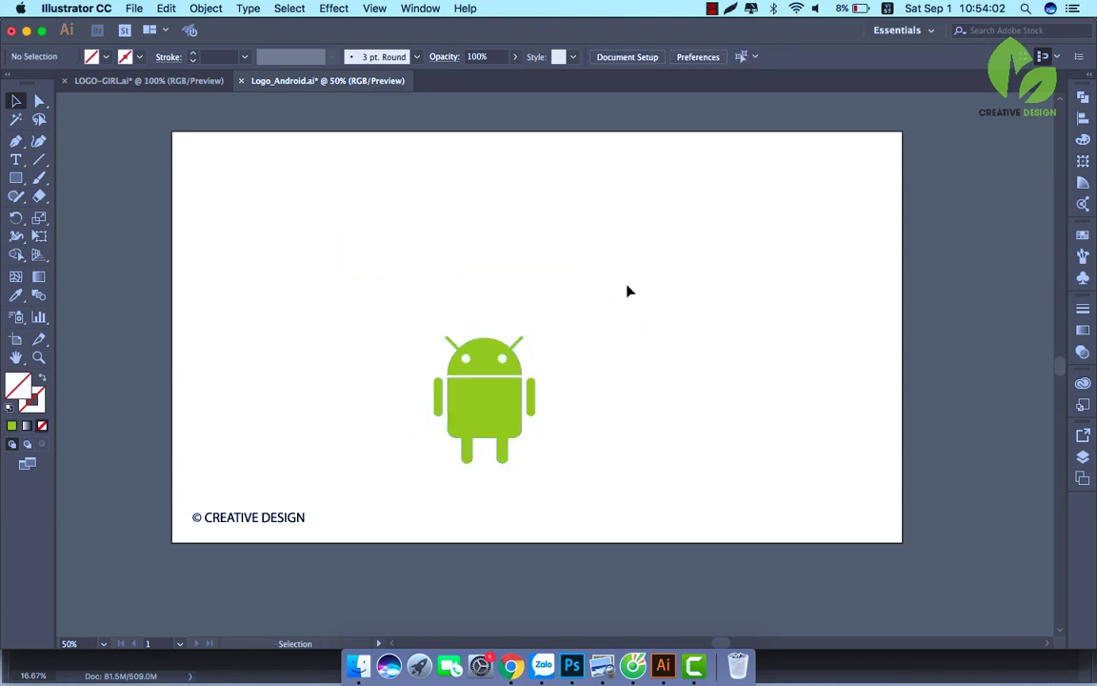
key("ctrl+z")
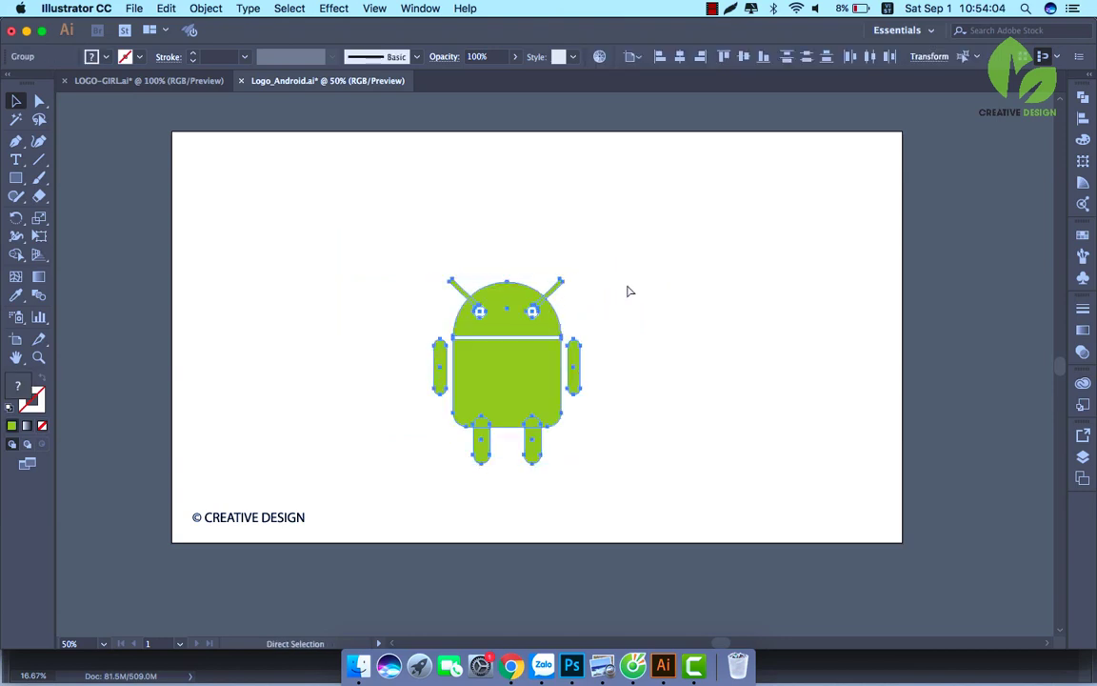
key("ctrl+z")
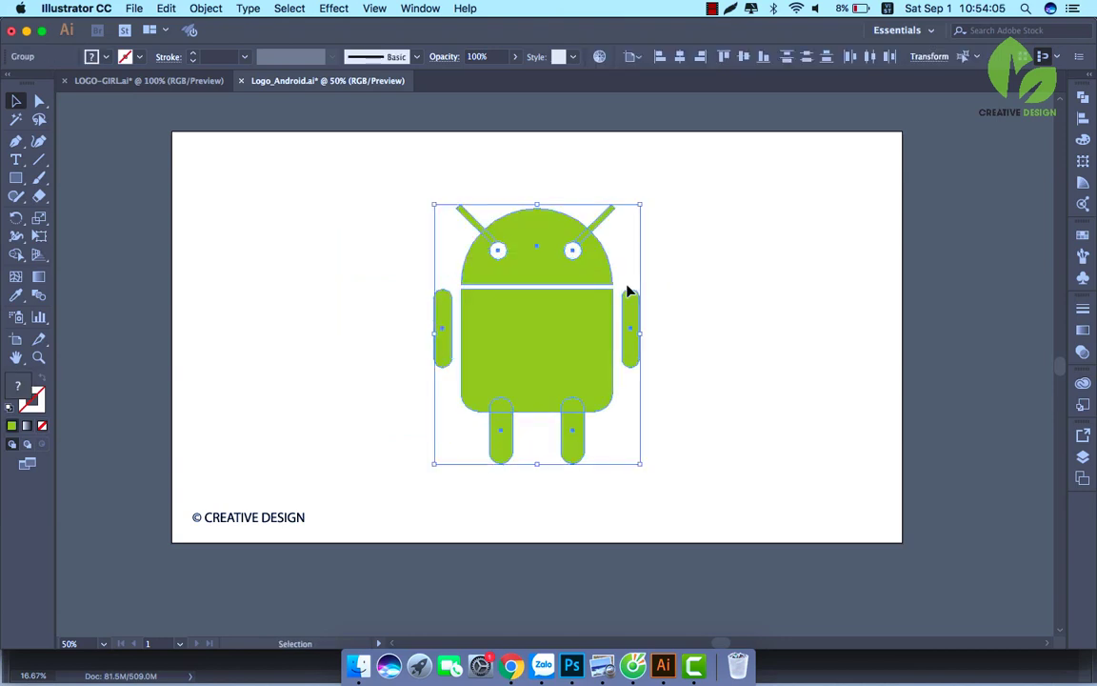
left_click(709, 280)
Select the robot's body, head, one eye and both antennas one after another to check whether they are separate objects
left_click(570, 310)
left_click(567, 276)
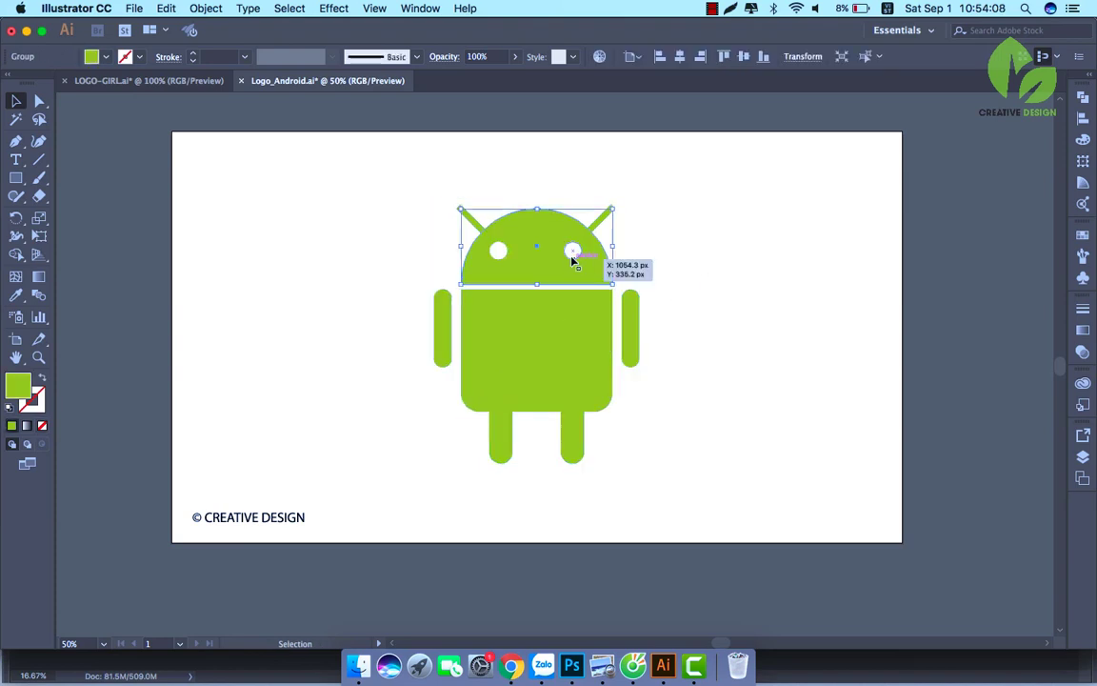
left_click(572, 251)
left_click(600, 228)
left_click(474, 222)
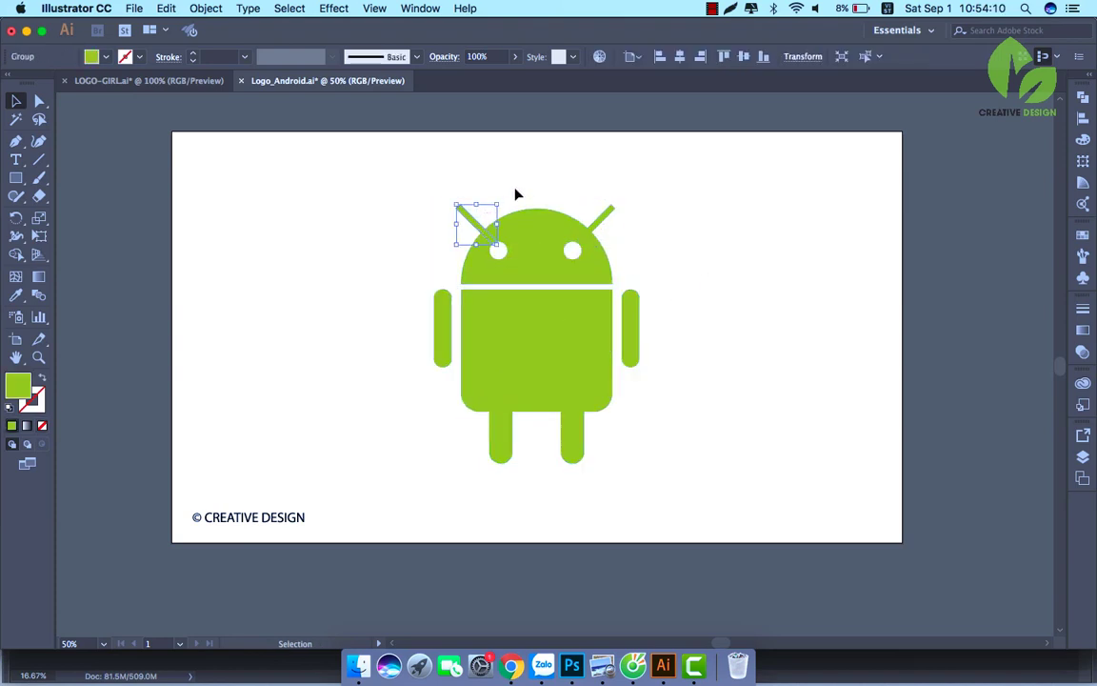
left_click(465, 167)
Group all parts of the robot on the artboard, deselect the group and save the document
left_click_drag(370, 188, 700, 476)
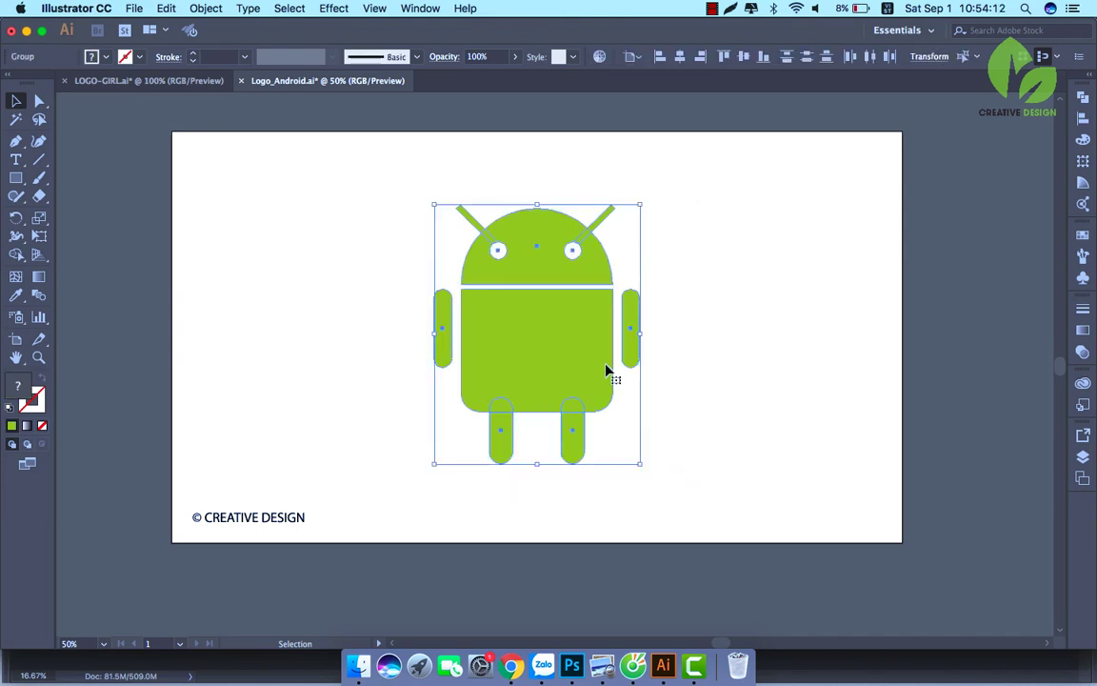
right_click(566, 305)
left_click(627, 408)
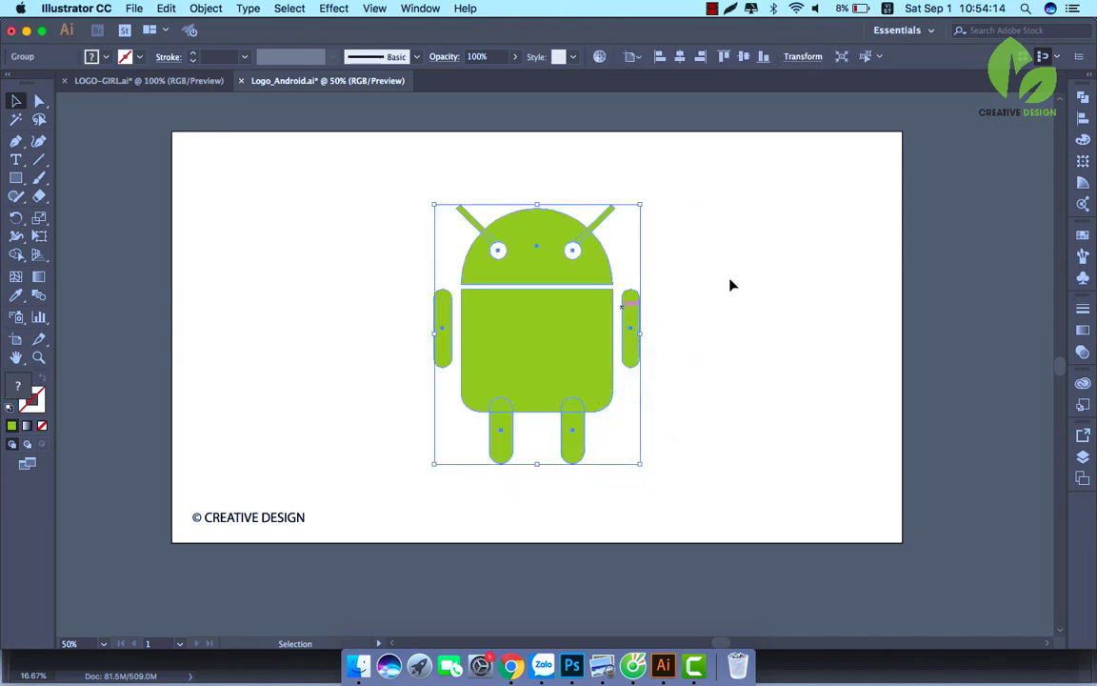
left_click(729, 284)
key("super+s")
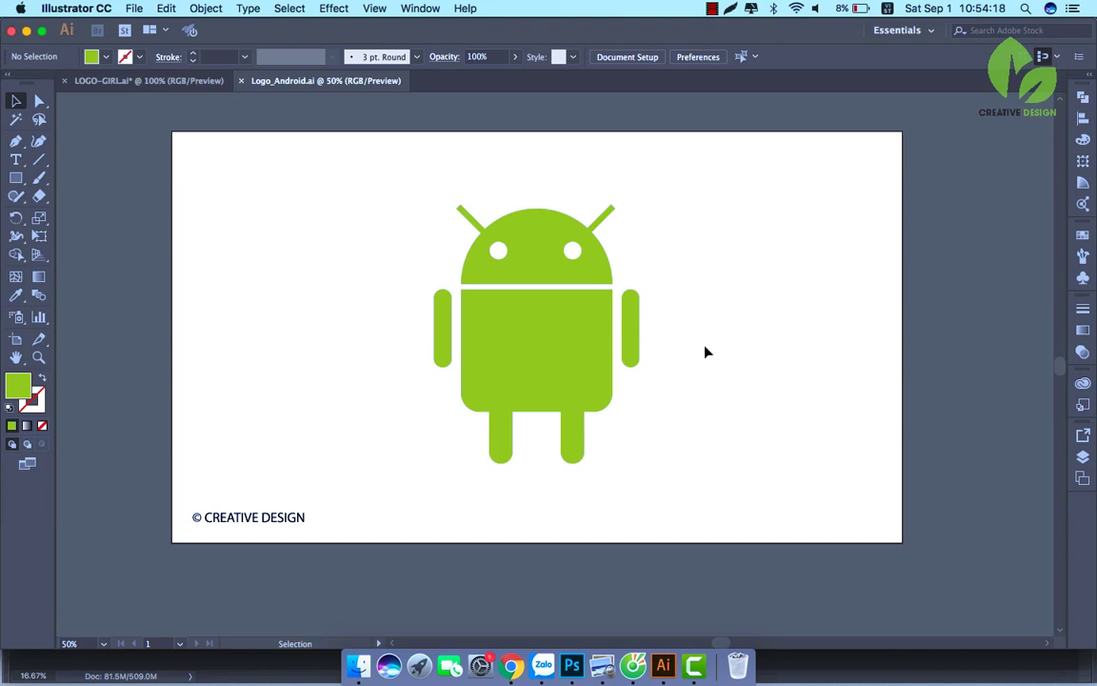
Create a background rectangle 1920 px wide and 1089 px high
left_click(16, 179)
left_click(15, 179)
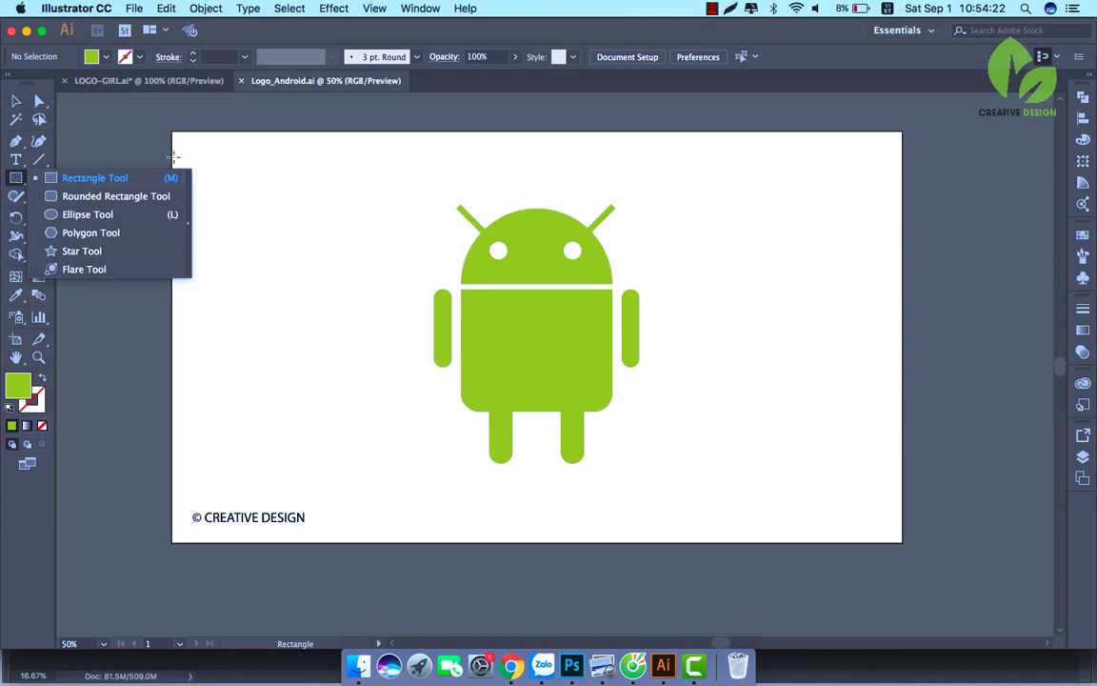
left_click(243, 158)
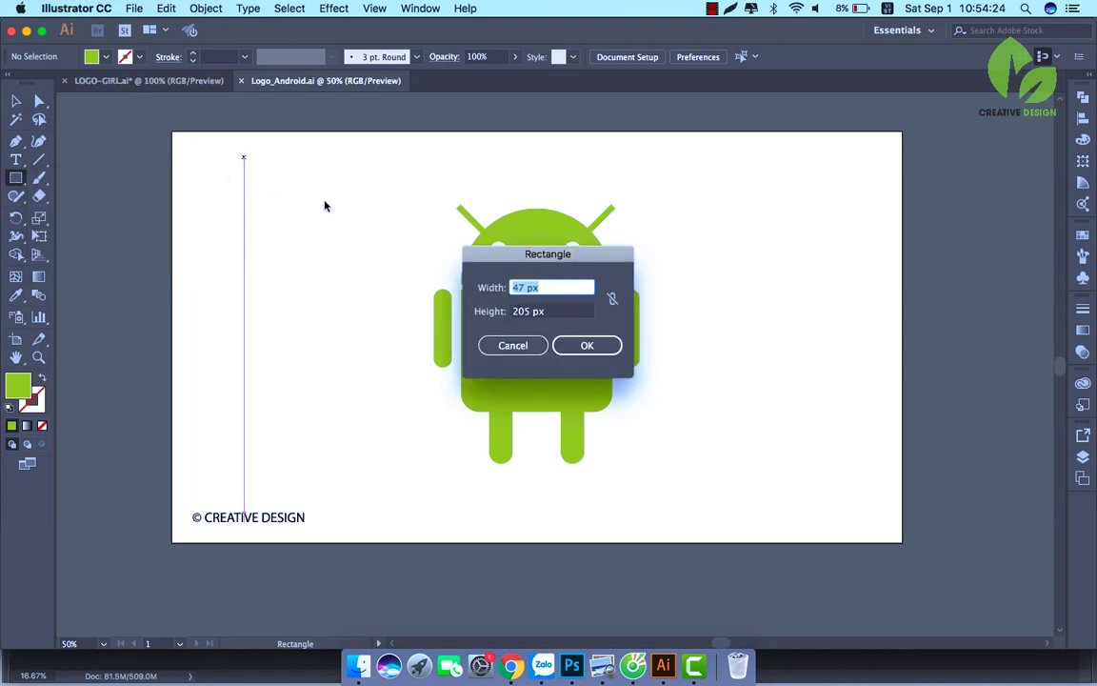
type("1920")
key("Tab")
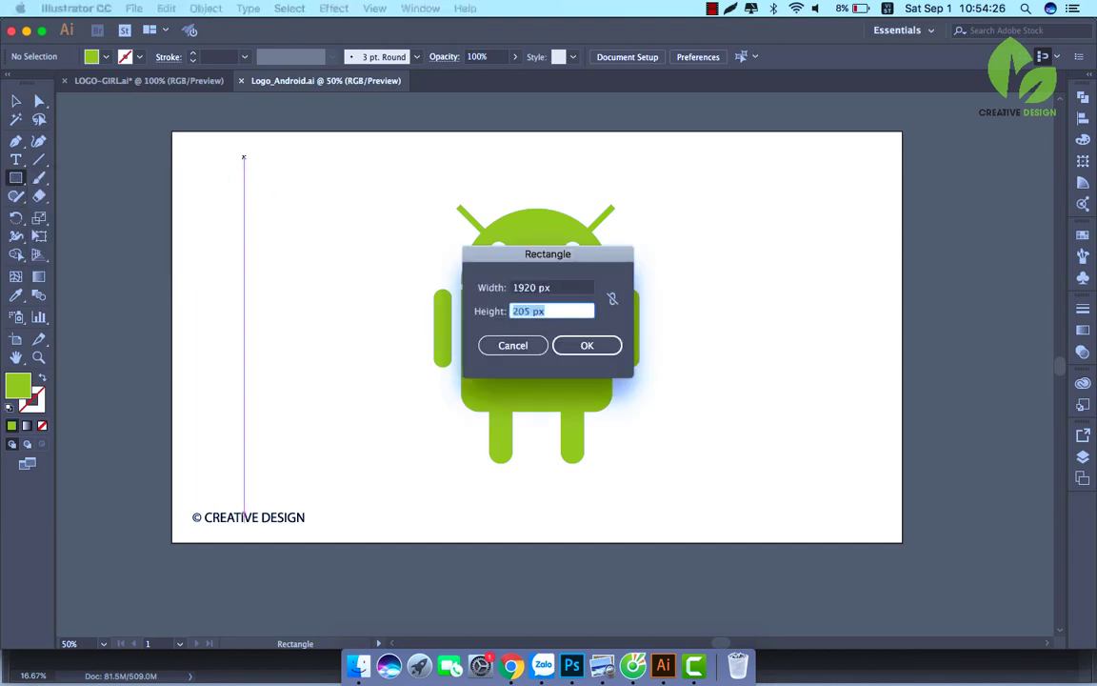
type("10")
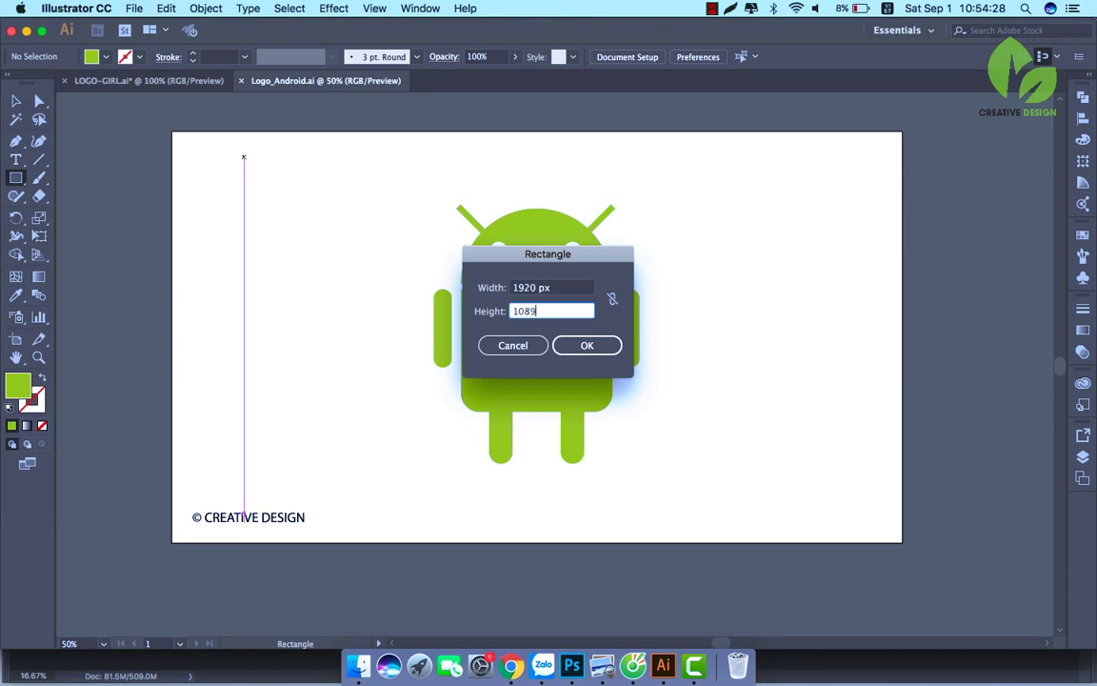
type("89")
left_click(579, 345)
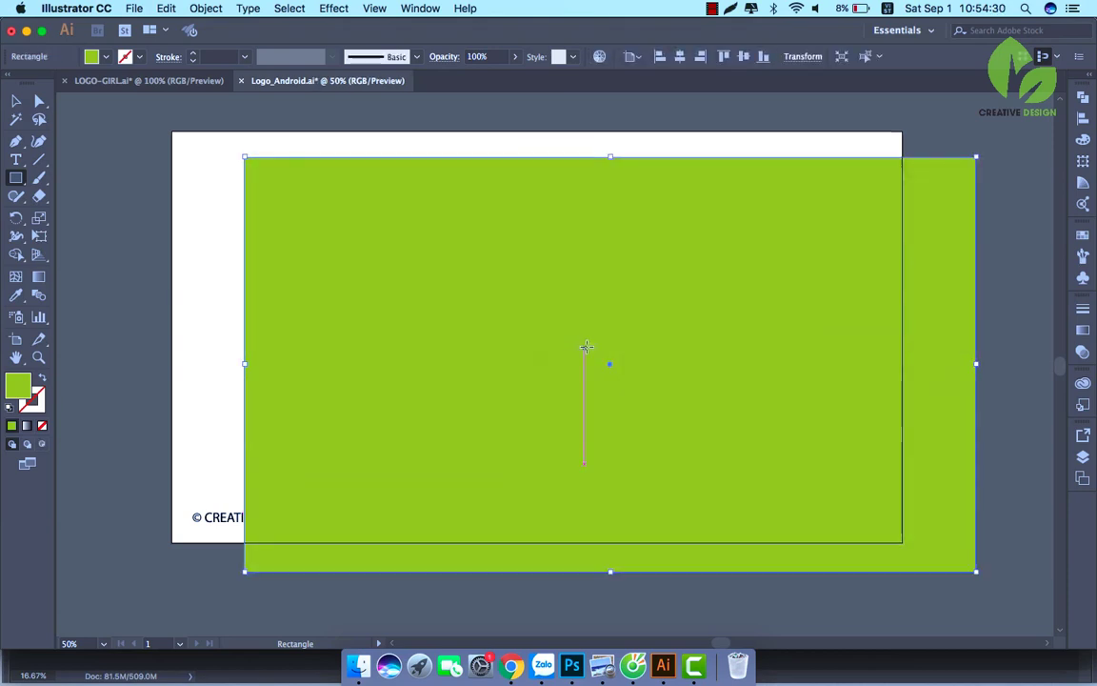
Align the background rectangle horizontally and vertically to the centre of the artboard
left_click(18, 101)
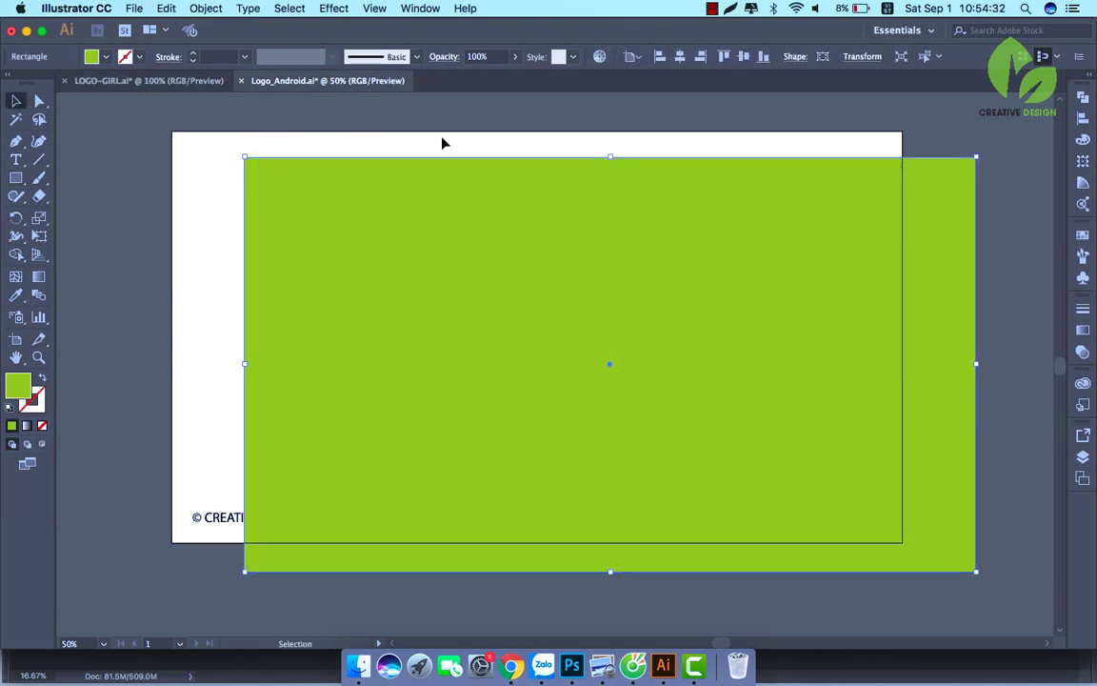
left_click(679, 56)
left_click(743, 56)
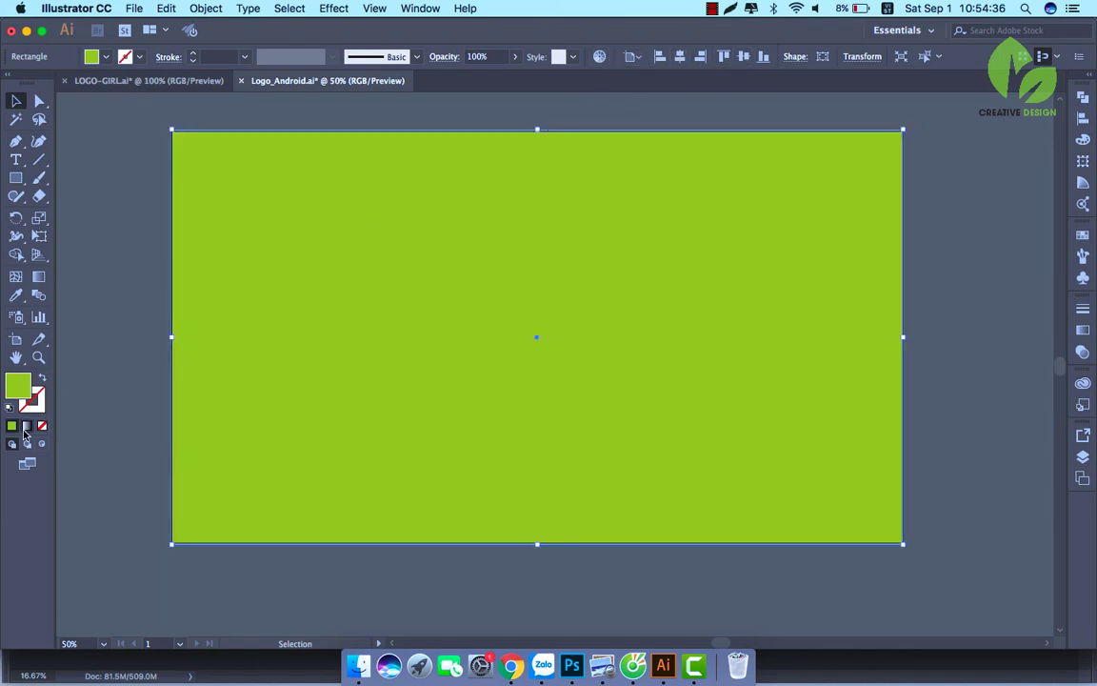
Fill the background rectangle with a radial gradient running from its lower centre past the upper-right corner at about 39.8°
left_click(27, 425)
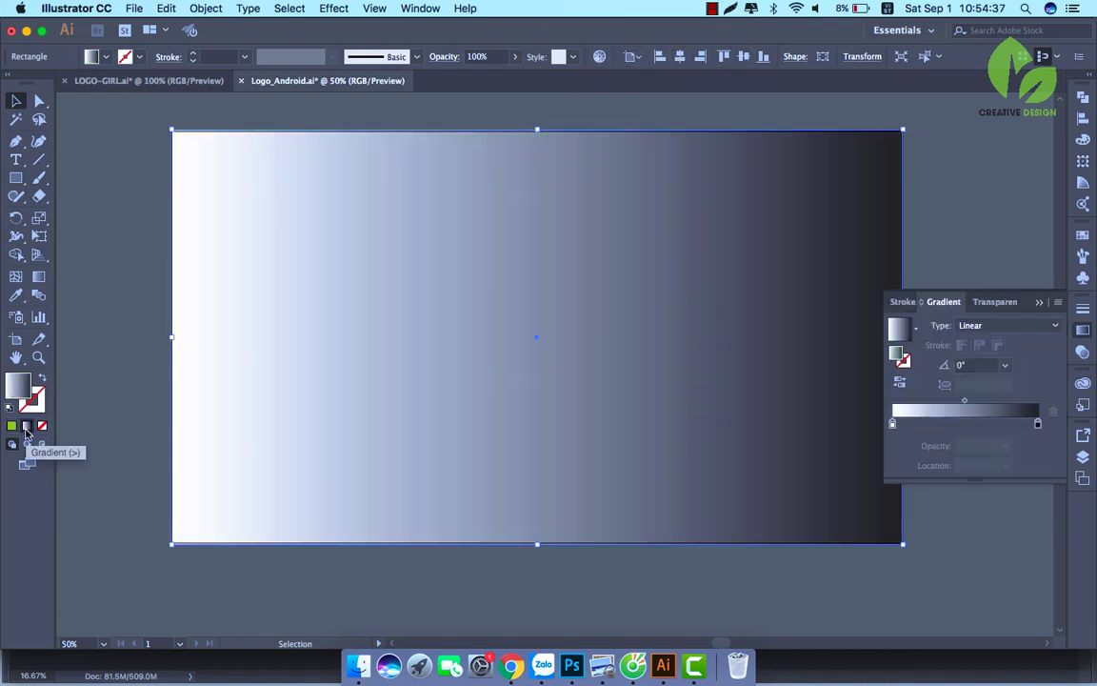
left_click(1006, 326)
left_click(979, 360)
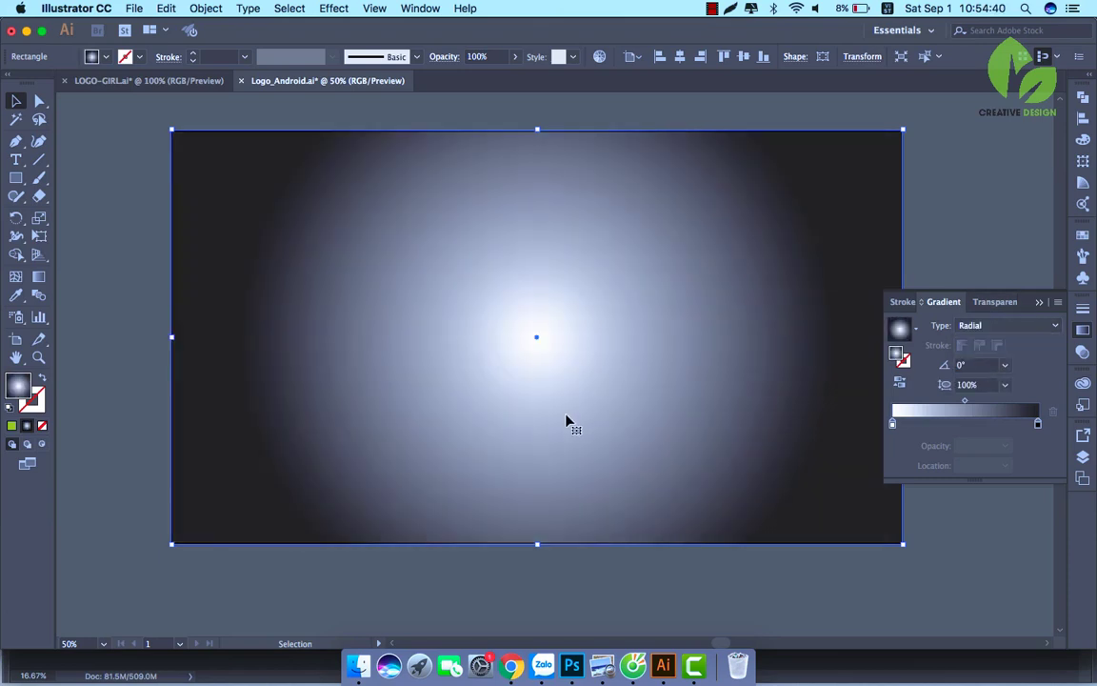
key("g")
mouse_move(528, 430)
left_mouse_down()
mouse_move(905, 103)
mouse_move(934, 138)
mouse_move(951, 205)
left_mouse_up()
left_click_drag(803, 334, 754, 179)
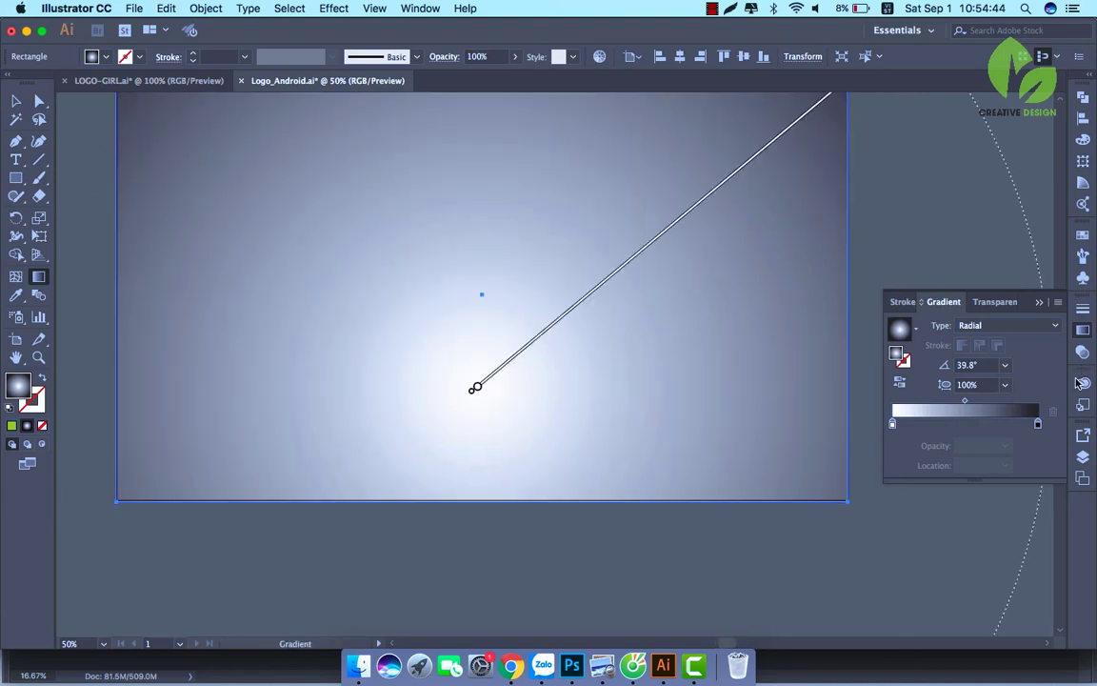
Try grey swatches on the gradient's dark end stop and settle on a light grey
double_click(1037, 426)
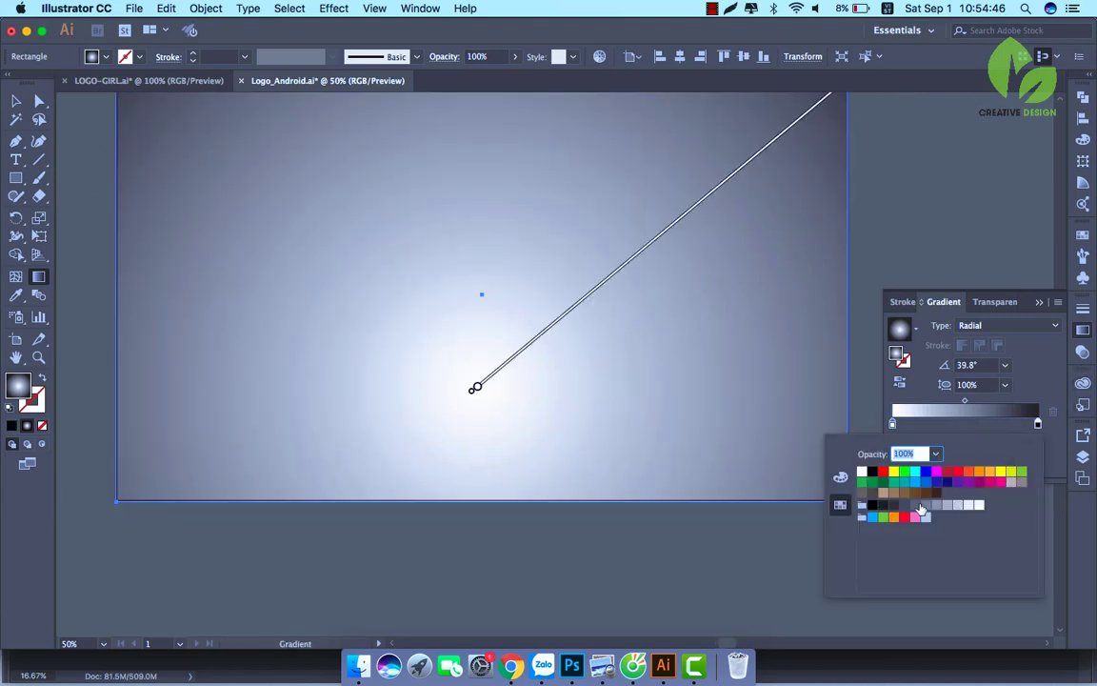
left_click(947, 511)
left_click(936, 506)
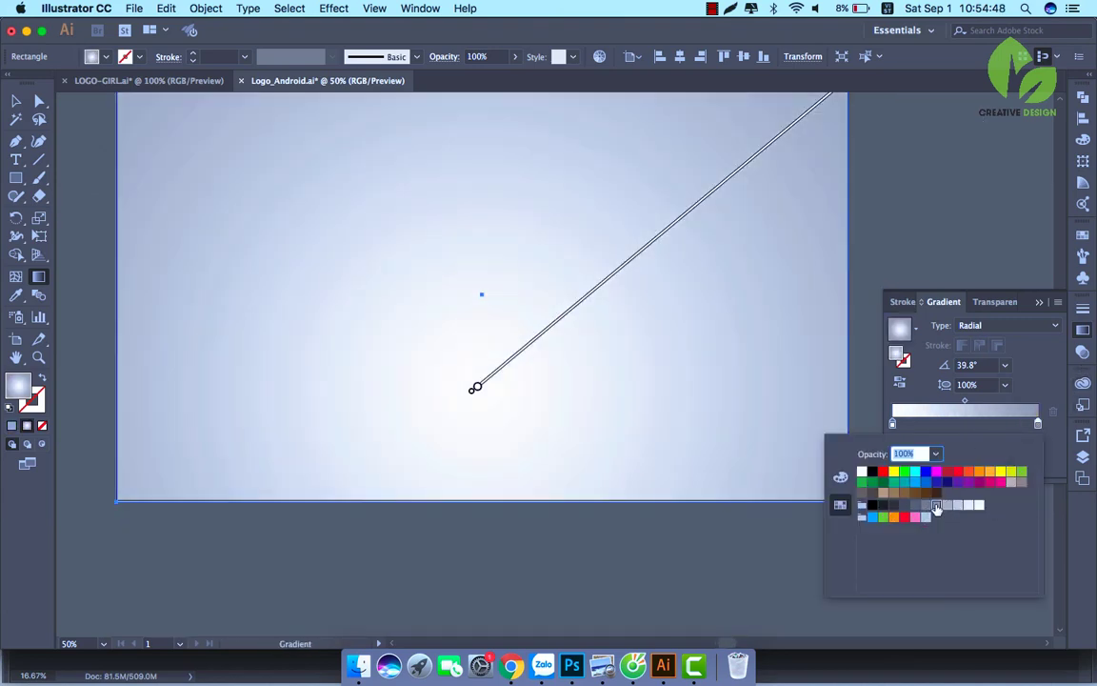
left_click(954, 506)
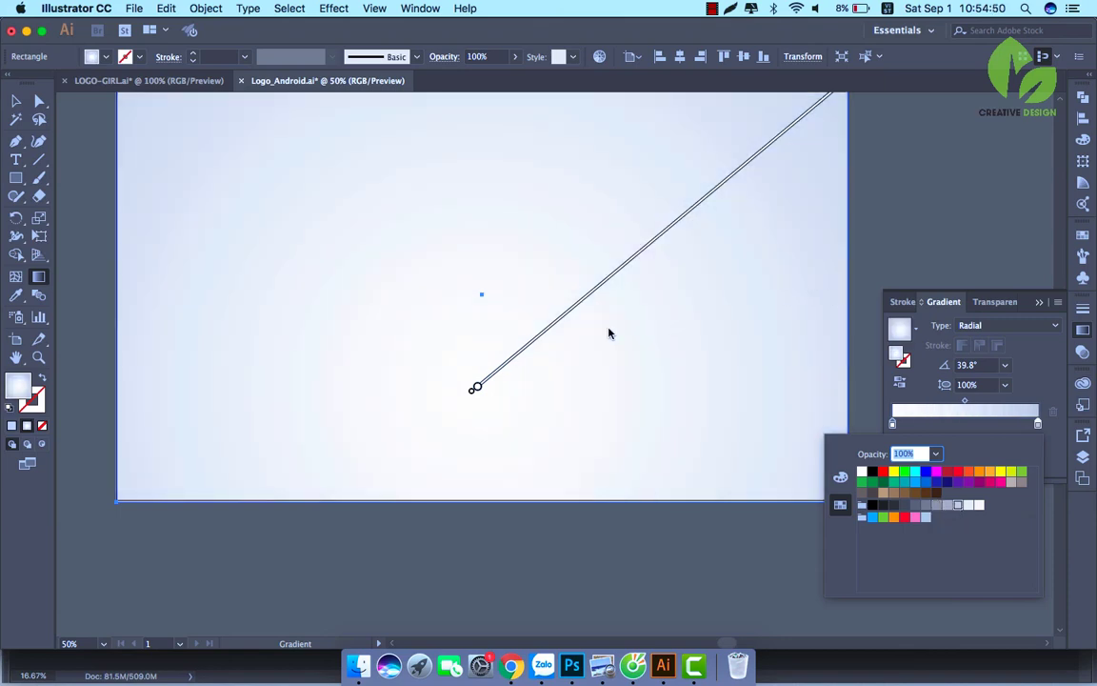
left_click(546, 332)
mouse_move(557, 326)
left_mouse_down()
mouse_move(545, 335)
mouse_move(578, 318)
mouse_move(574, 330)
left_mouse_up()
Redraw the radial gradient horizontally from the rectangle's centre and flatten it to an aspect ratio of about 56.8%
key("super+minus")
key("super+minus")
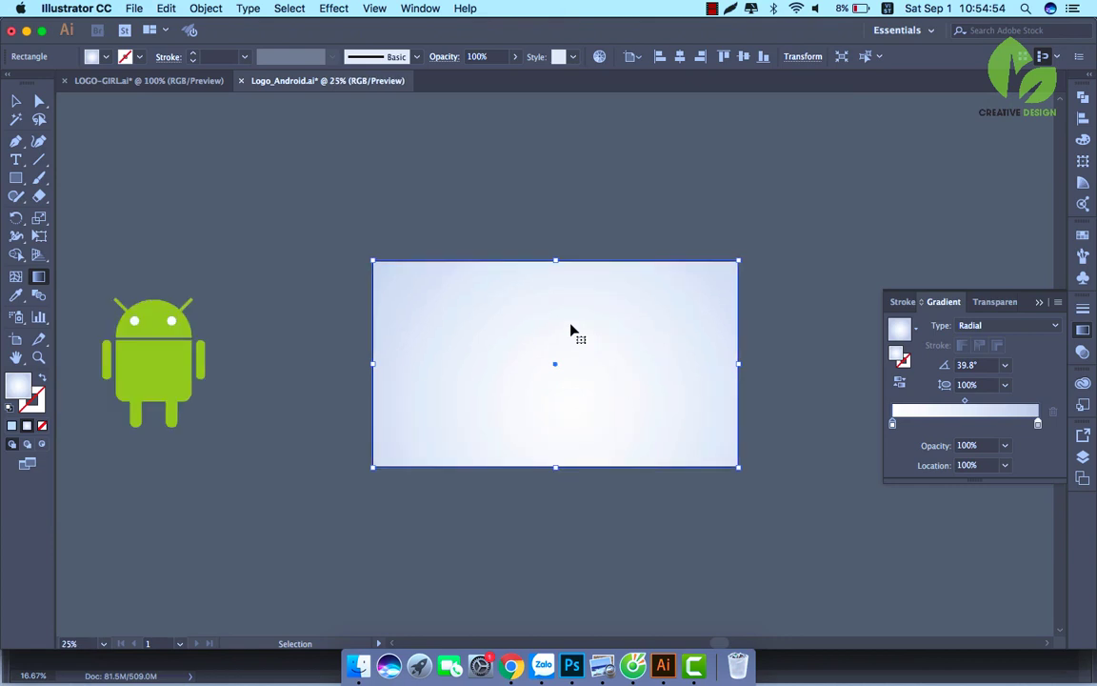
key("g")
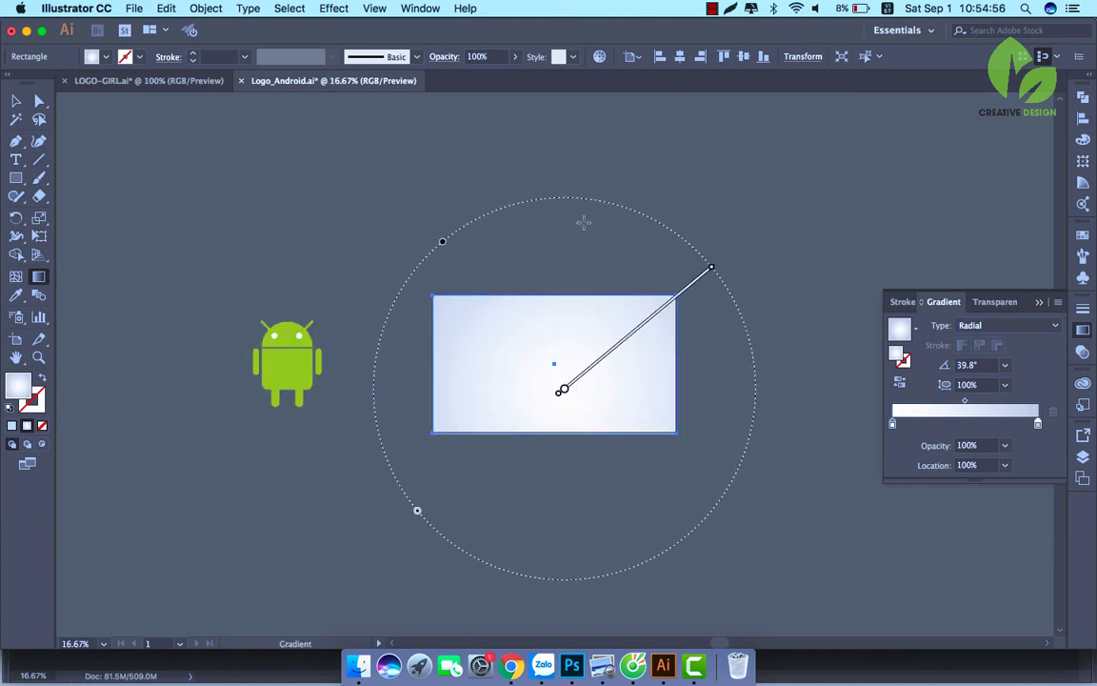
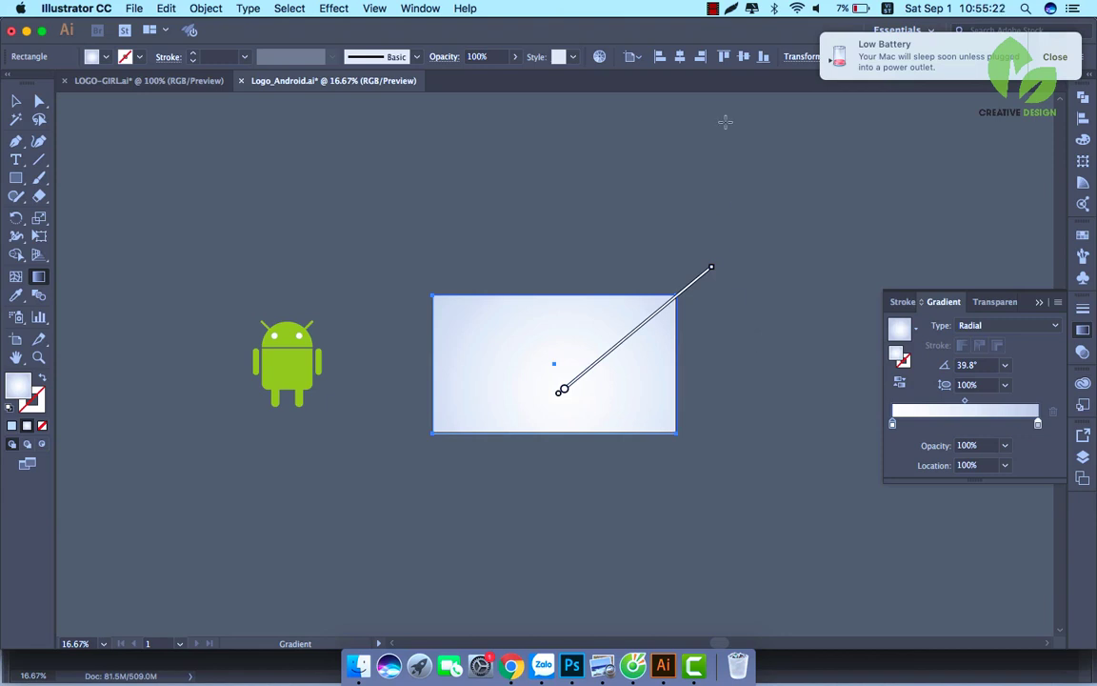
mouse_move(557, 365)
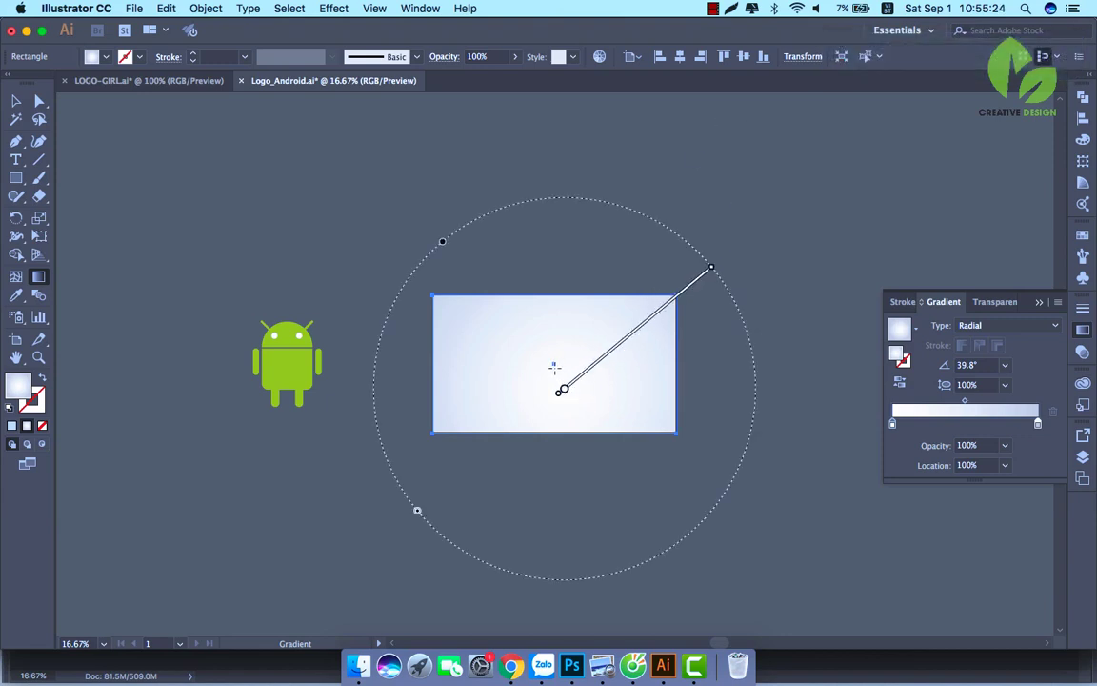
left_click_drag(554, 366, 718, 364)
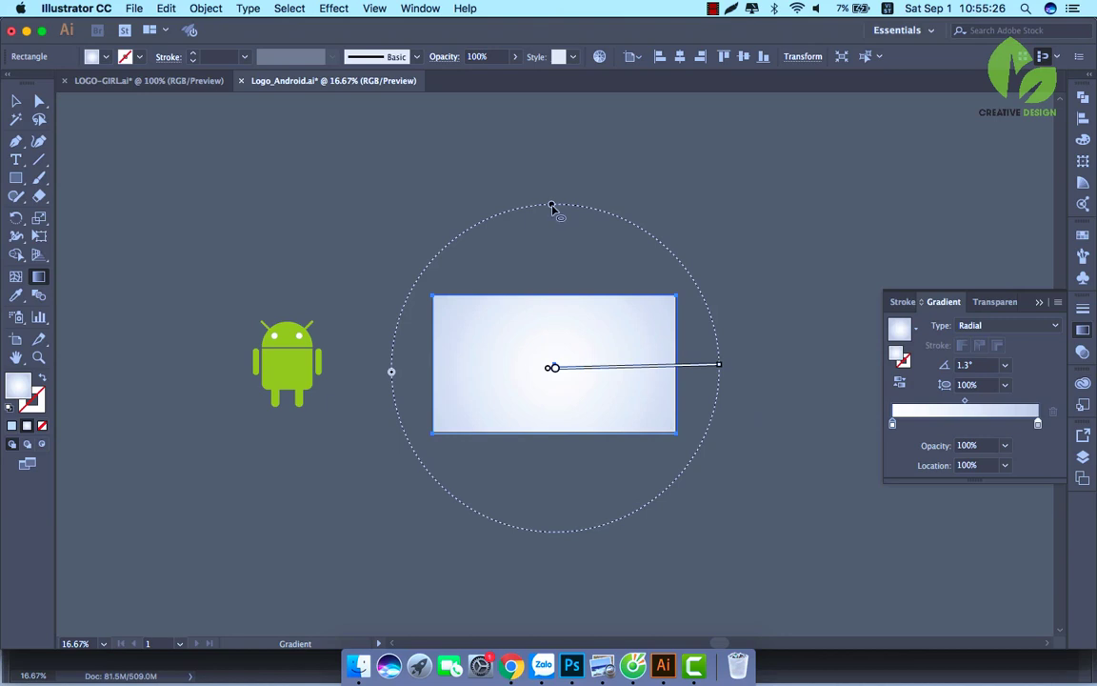
left_click_drag(553, 205, 552, 276)
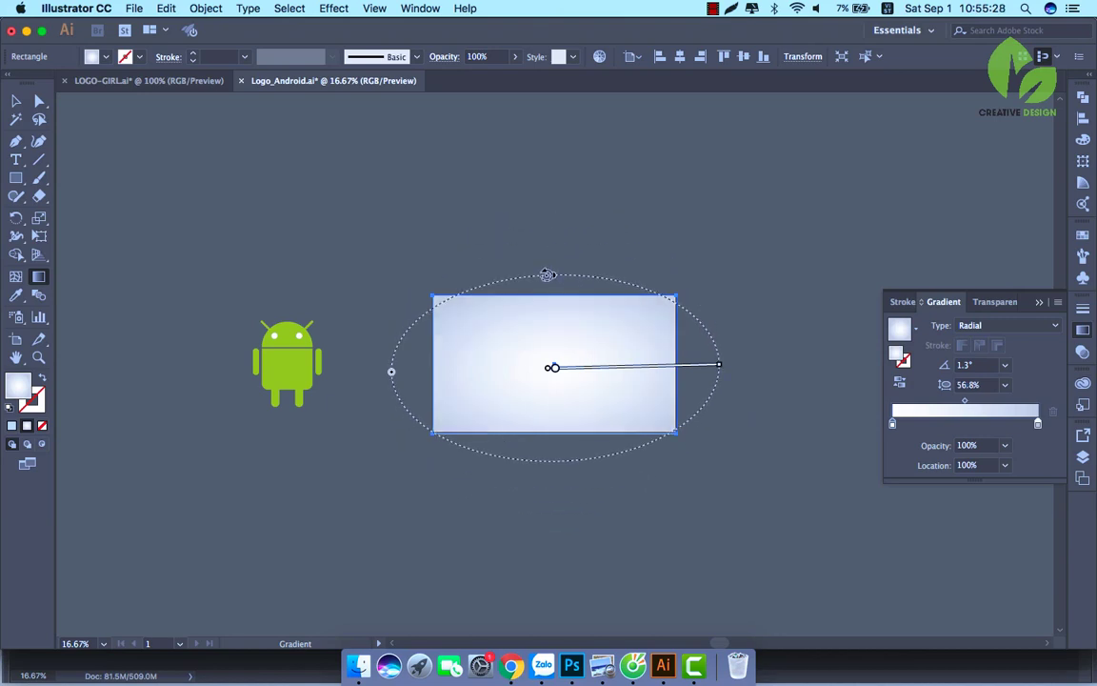
mouse_move(579, 369)
left_mouse_down()
mouse_move(583, 380)
mouse_move(619, 378)
left_mouse_up()
left_click(647, 242)
Redraw the radial gradient from just below the rectangle's centre at about 0.5° and flatten it to a 59% aspect ratio
left_click_drag(539, 375, 703, 377)
left_click_drag(541, 375, 553, 376)
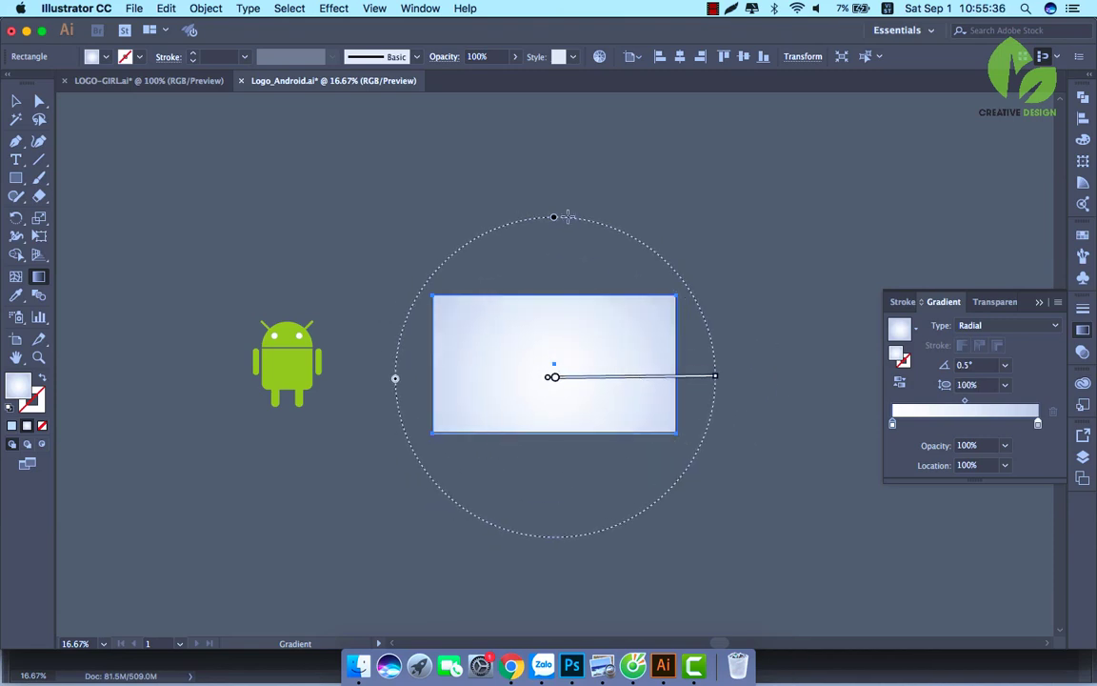
left_click_drag(554, 217, 556, 281)
Place the gradient's end stop at 100% location and give it the next darker grey swatch
mouse_move(1030, 424)
left_mouse_down()
mouse_move(1011, 425)
mouse_move(1038, 424)
left_mouse_up()
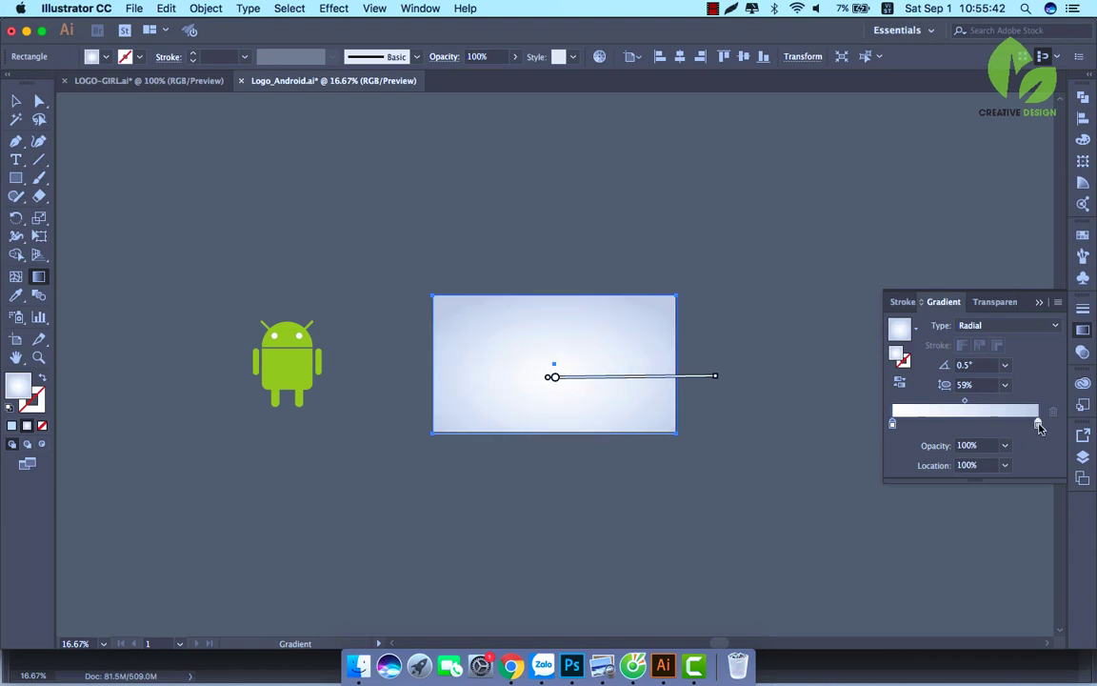
double_click(1037, 423)
left_click(946, 505)
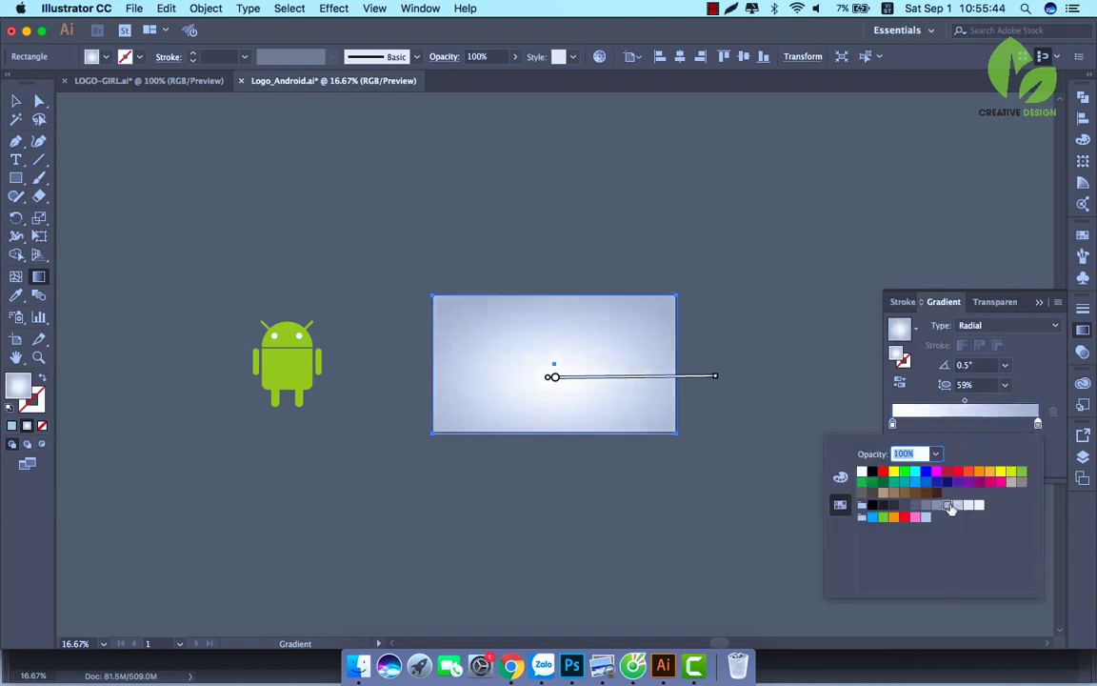
Try redrawing the radial gradient diagonally across the background rectangle from near its upper-left corner
left_click_drag(464, 298, 643, 455)
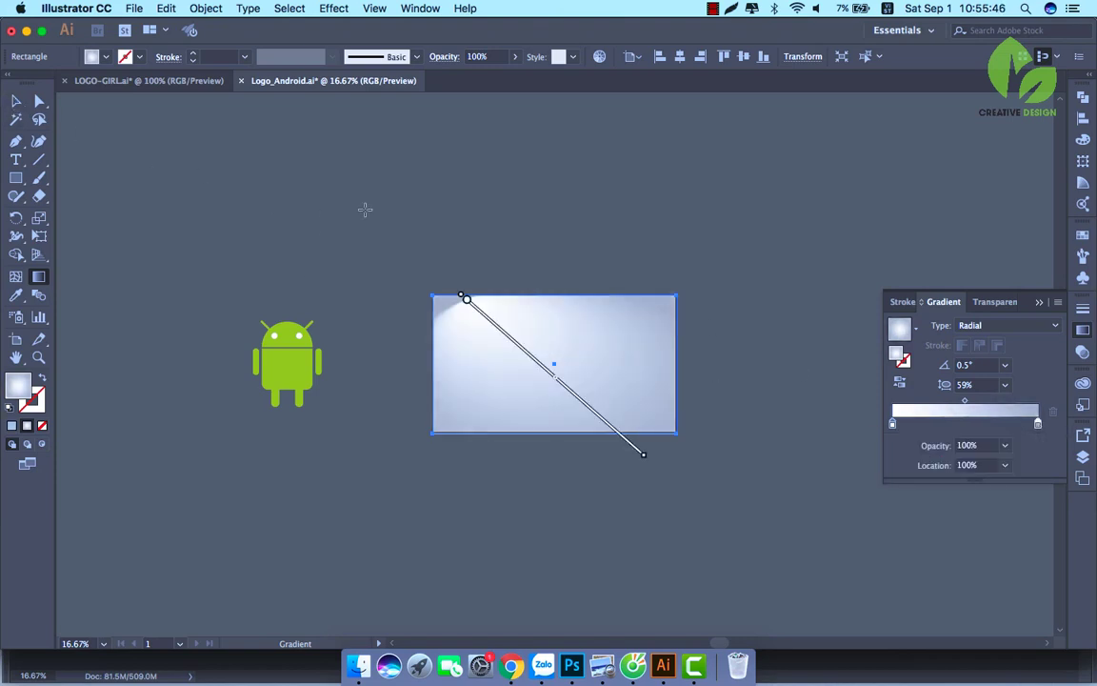
left_click(554, 365)
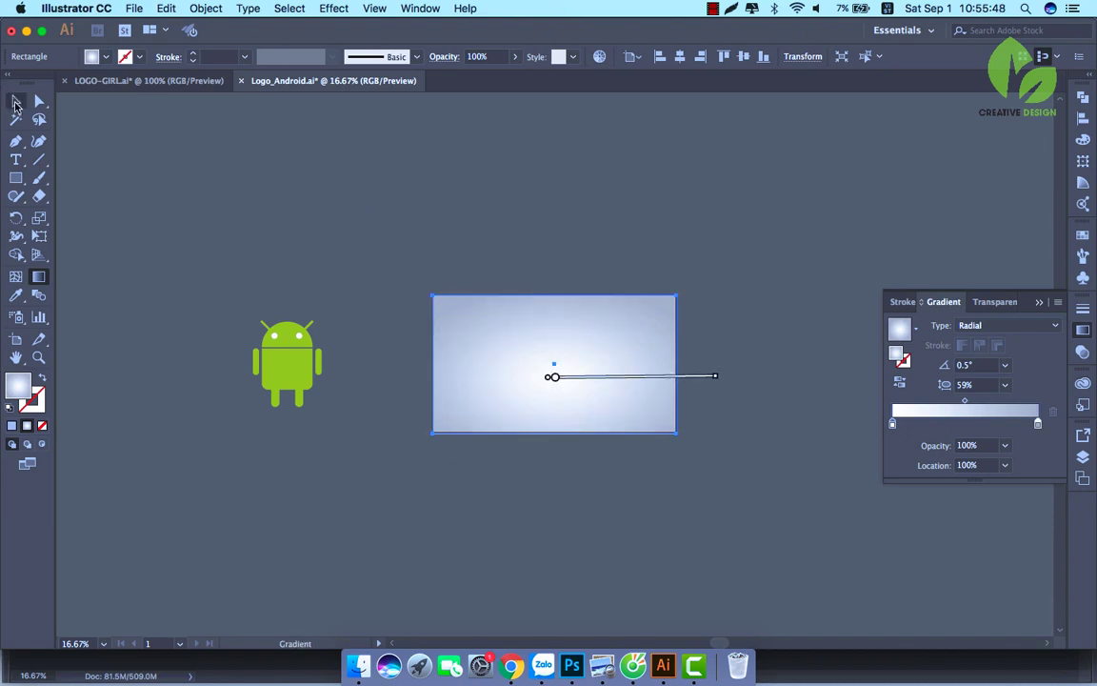
Send the gradient background rectangle to the back, behind the robot and the copyright text, and deselect it
key("v")
left_click(324, 226)
key("super+equal")
key("super+equal")
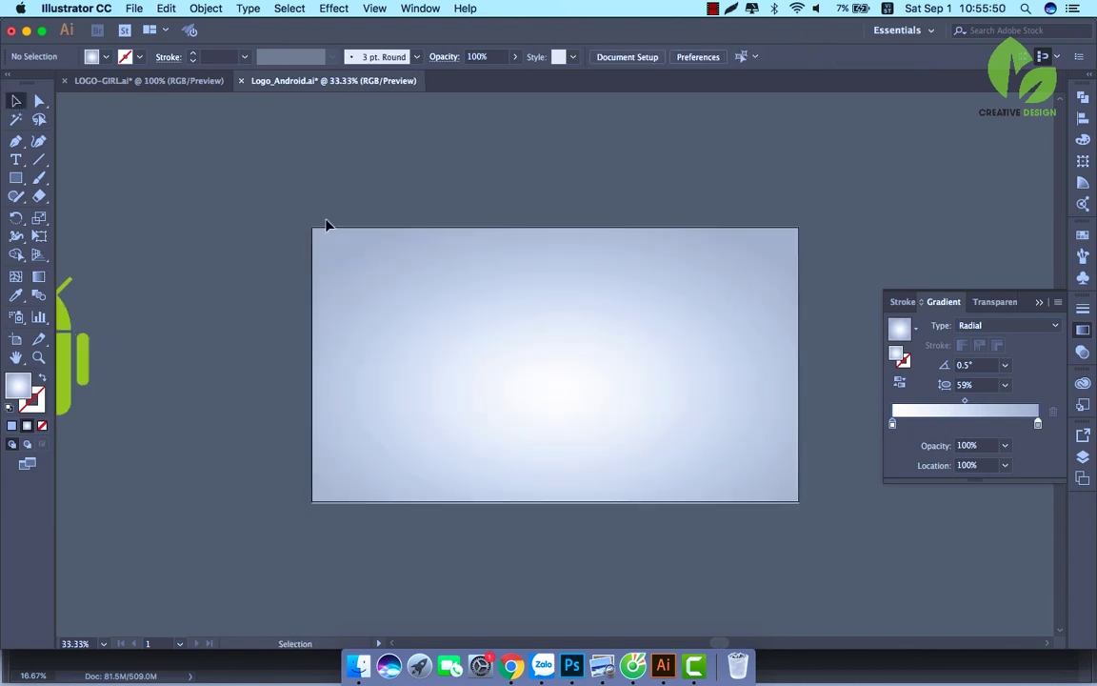
left_click(423, 304)
right_click(496, 312)
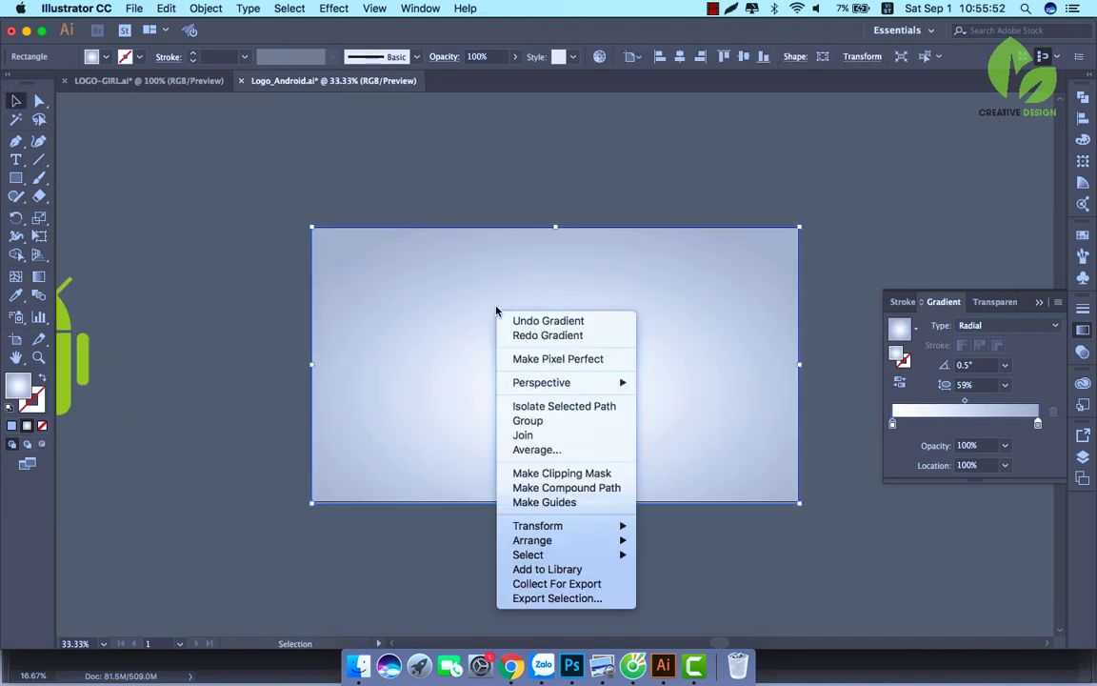
mouse_move(533, 540)
left_click(682, 584)
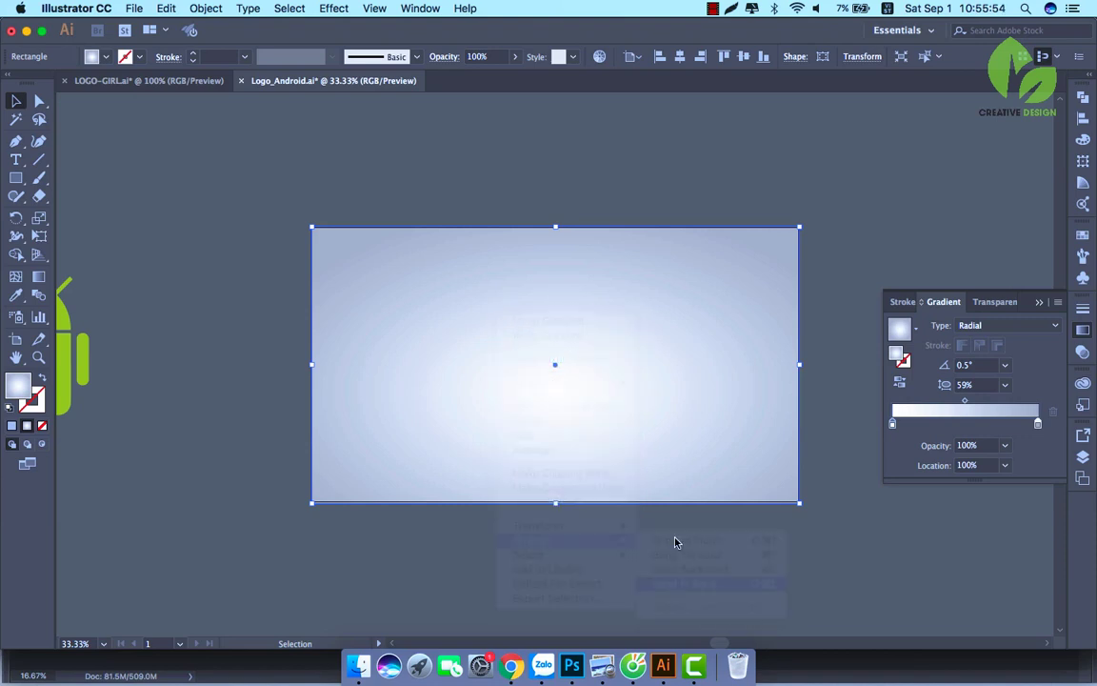
left_click(677, 561)
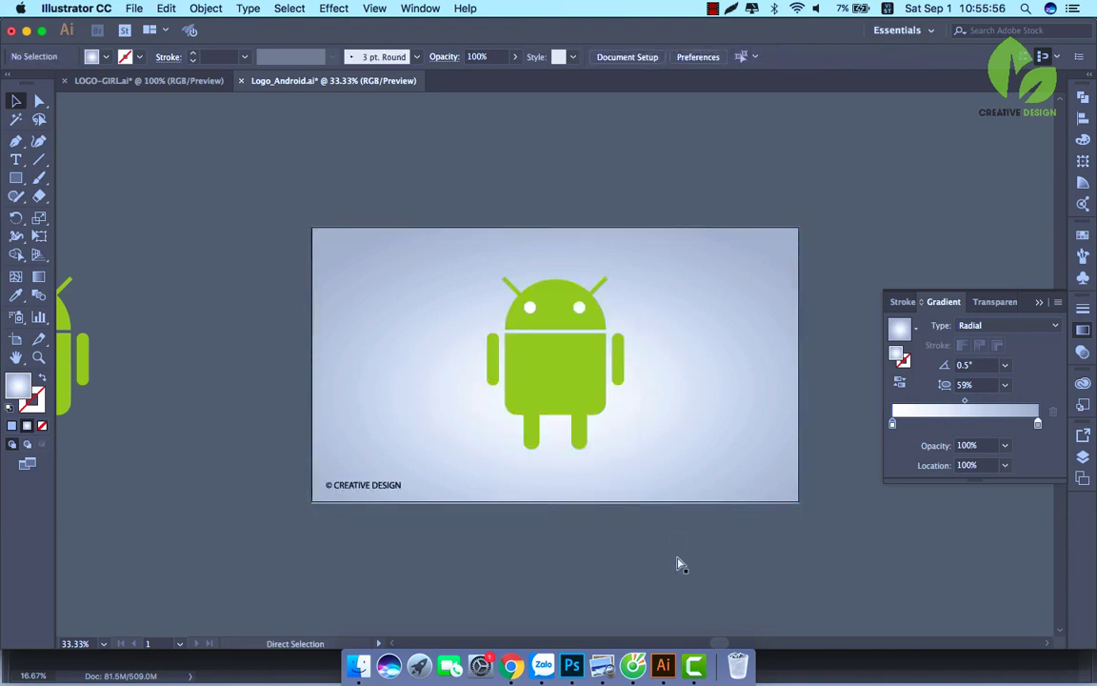
Draw a large circle with the Ellipse tool, centred just below the robot's feet
key("super+plus")
left_click_drag(664, 492, 548, 418)
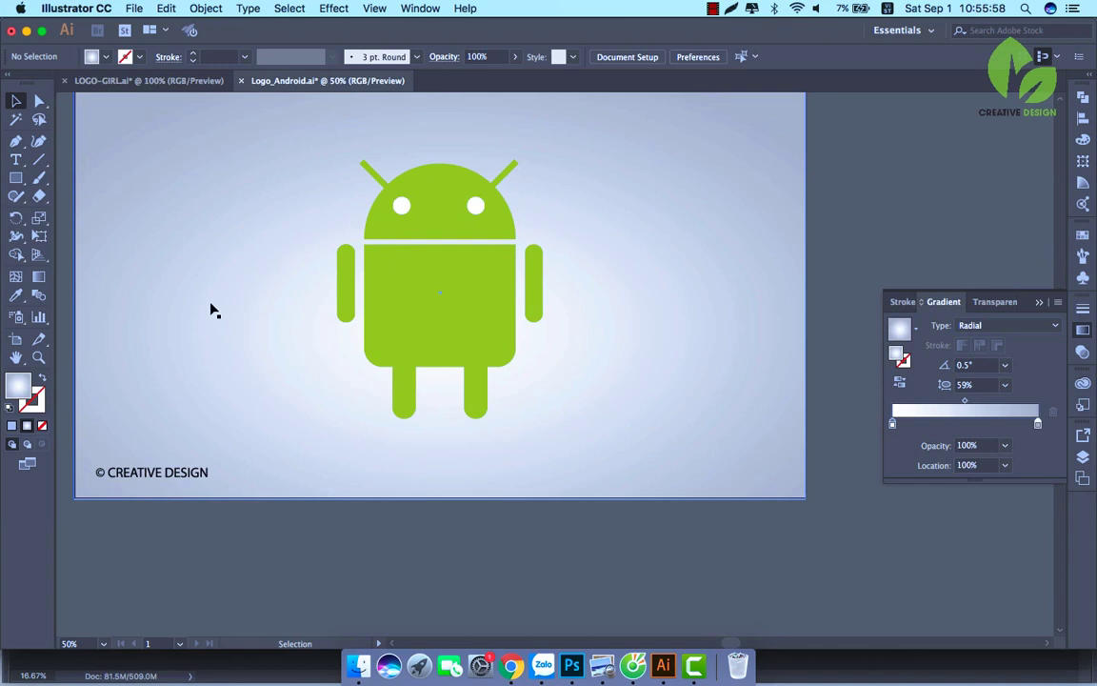
left_click(15, 177)
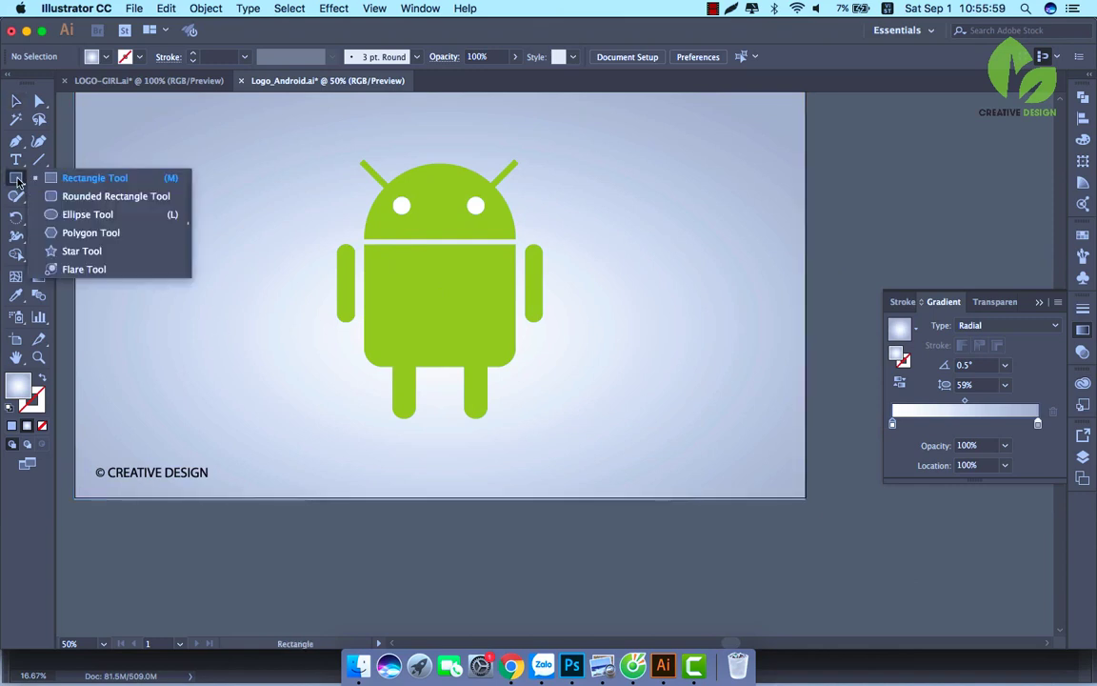
left_click(69, 214)
left_click_drag(437, 463, 550, 455)
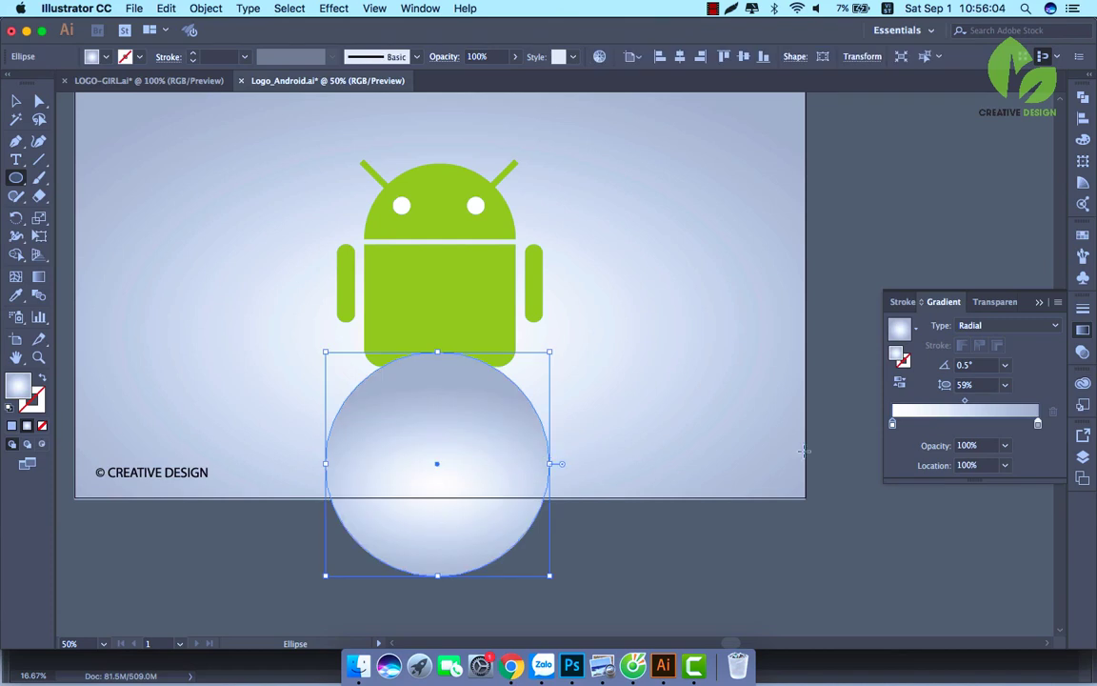
Set both colour stops of the circle's radial gradient to black
double_click(1037, 423)
left_click(872, 505)
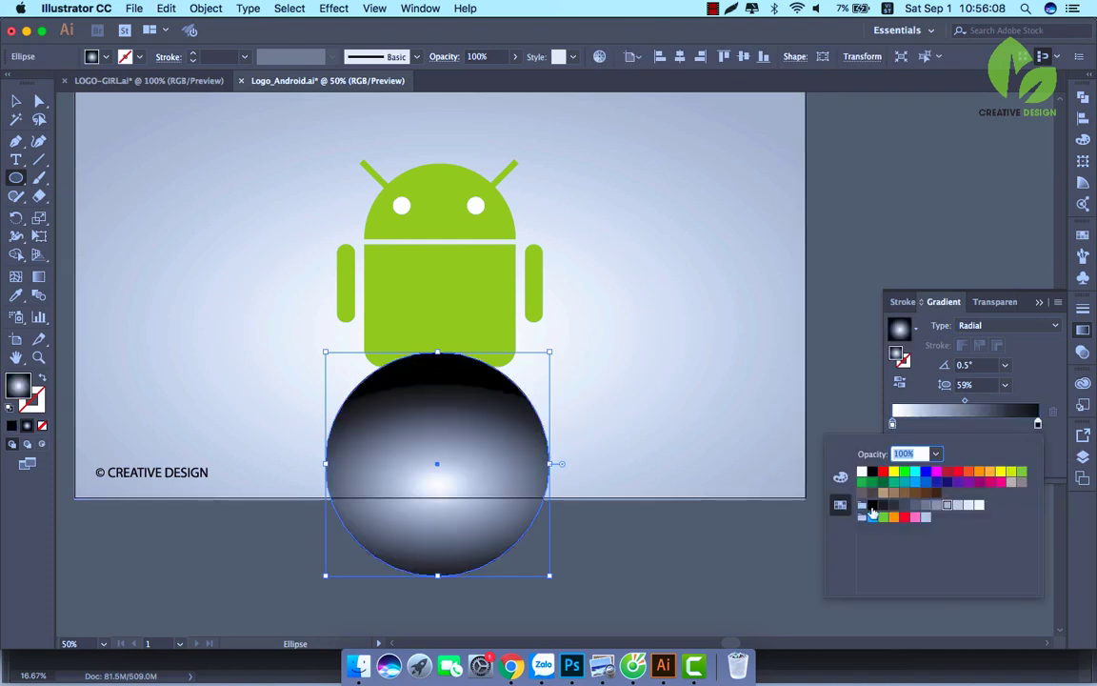
left_click(893, 424)
double_click(893, 425)
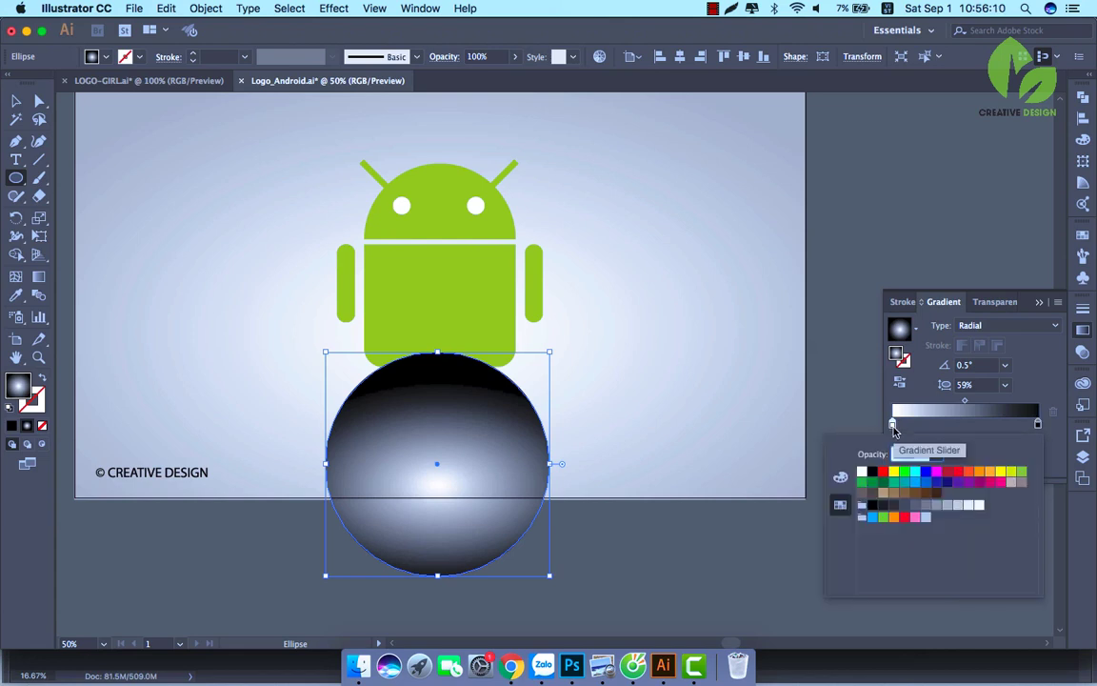
left_click(871, 474)
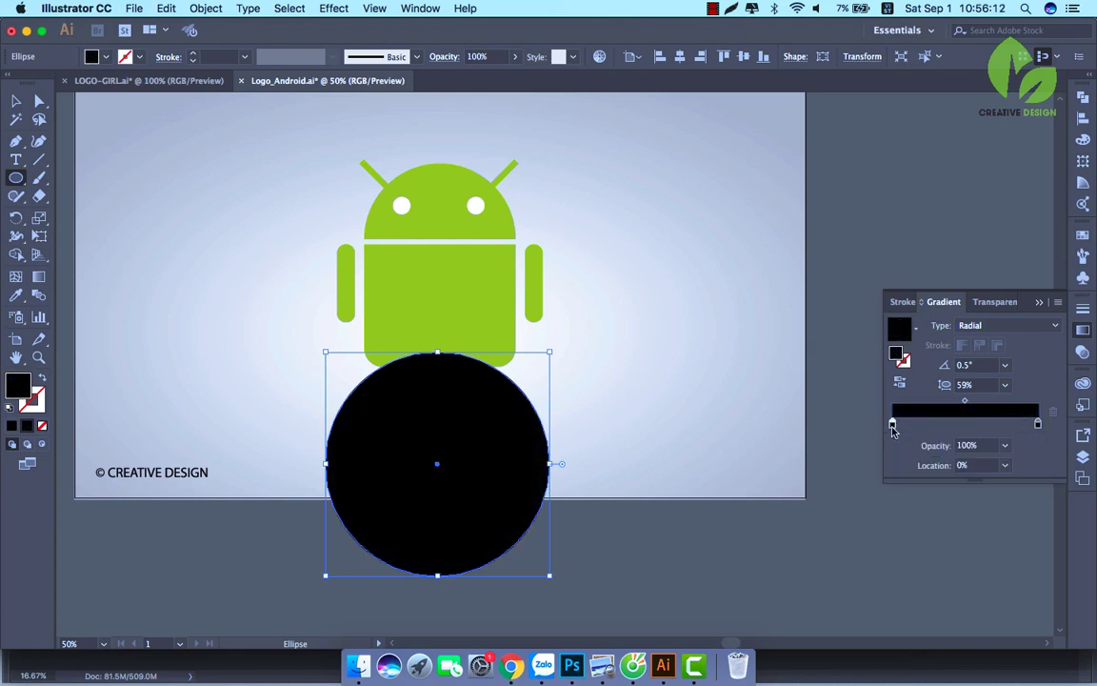
Set the opacity of the gradient's starting black stop to 0%
left_click(935, 454)
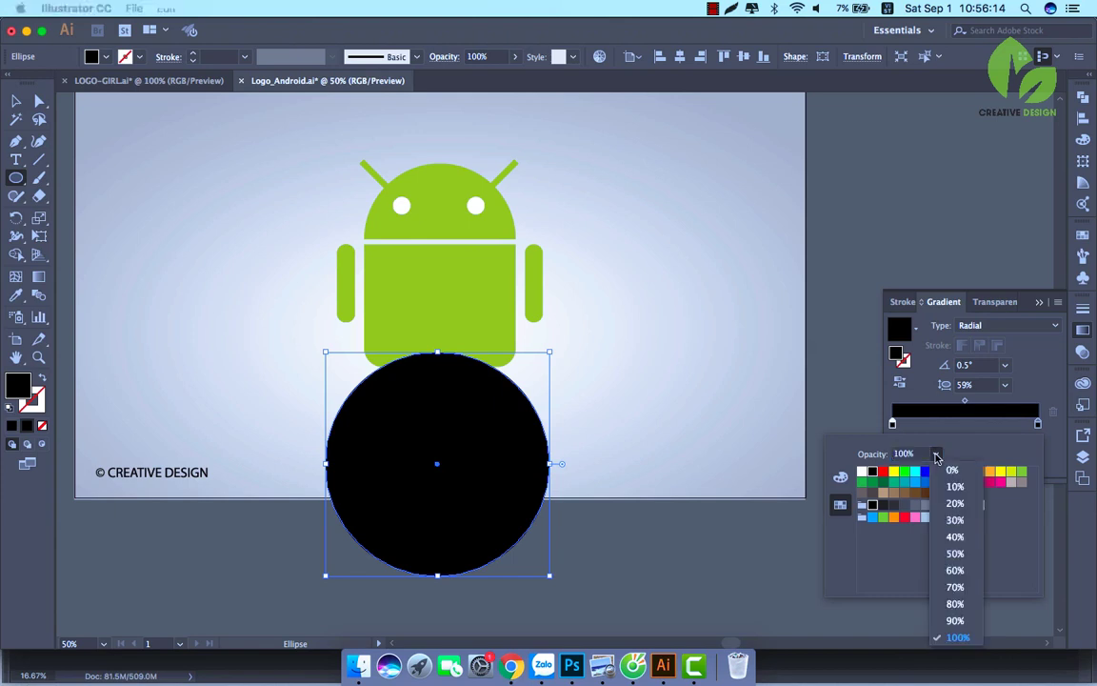
left_click(952, 469)
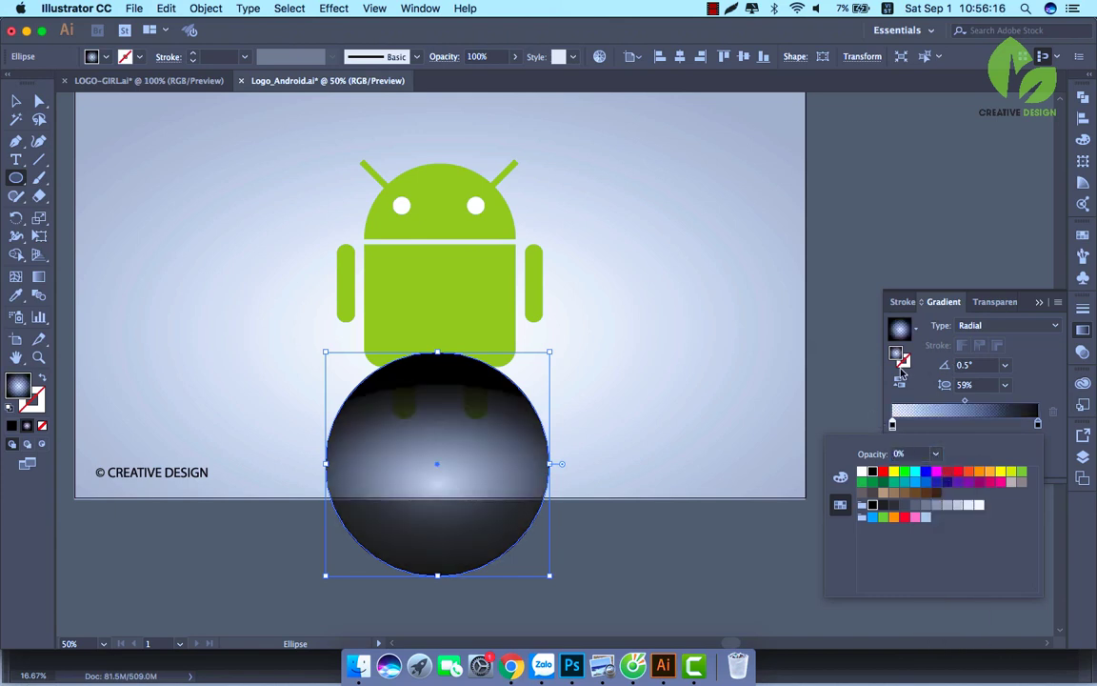
key("Escape")
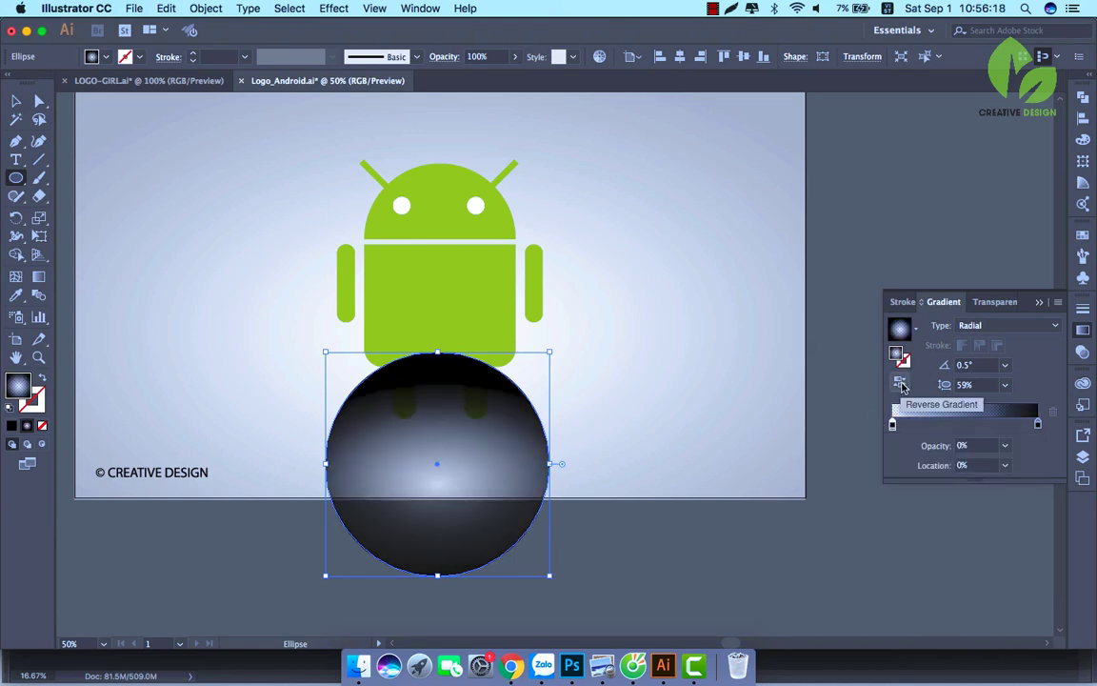
left_click(902, 359)
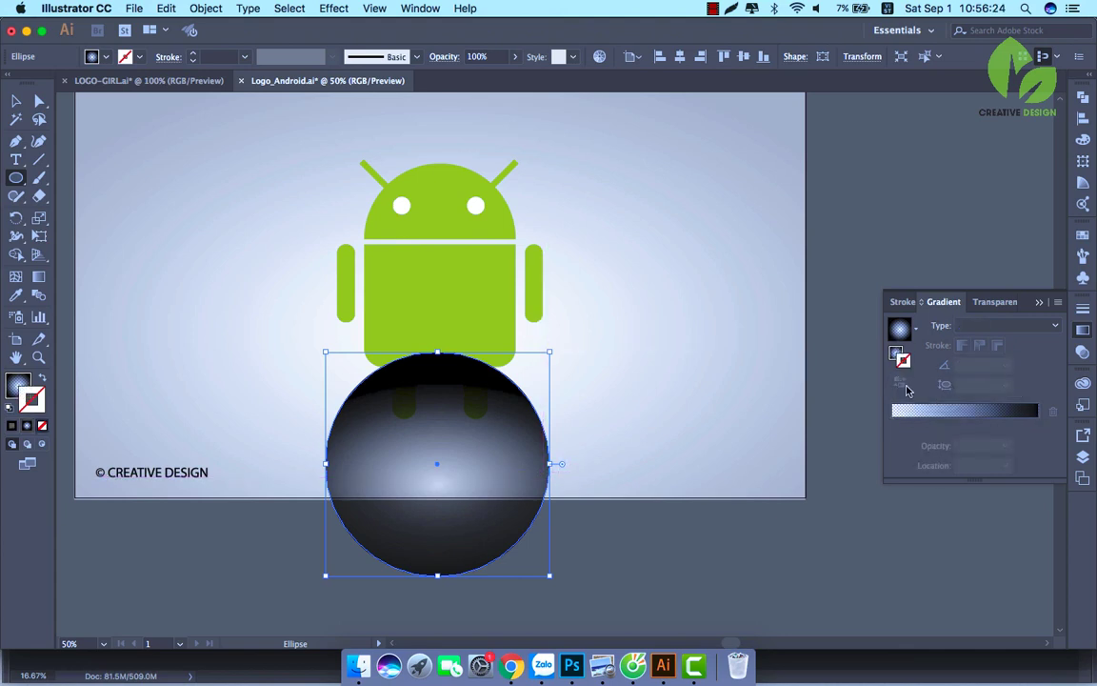
key("g")
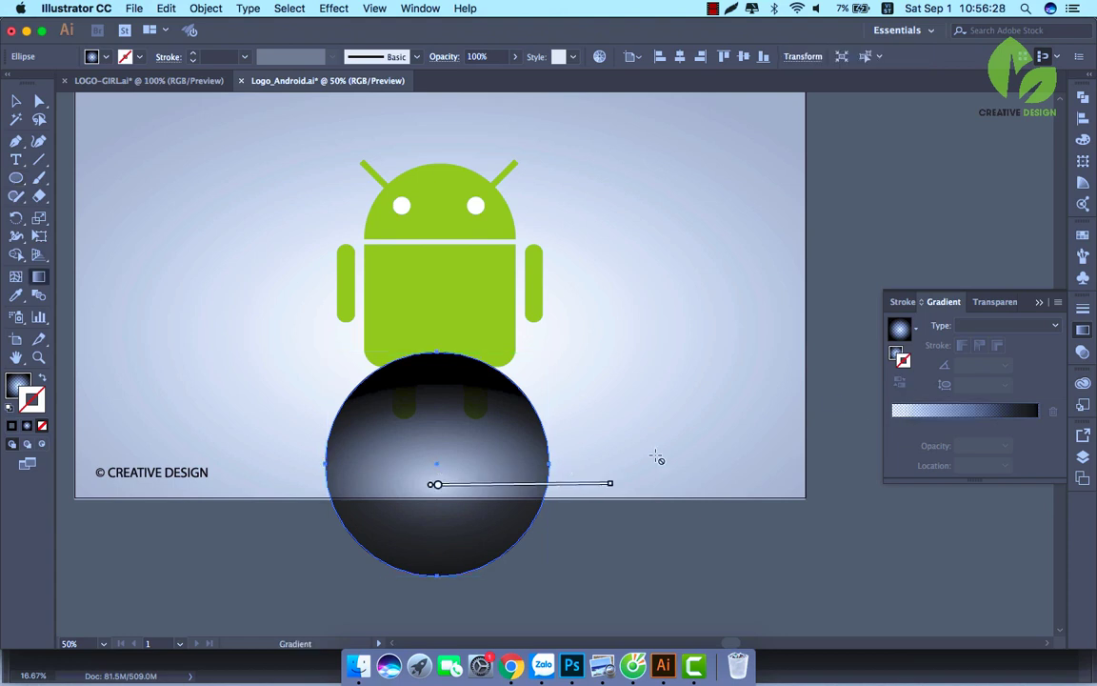
left_click(937, 419)
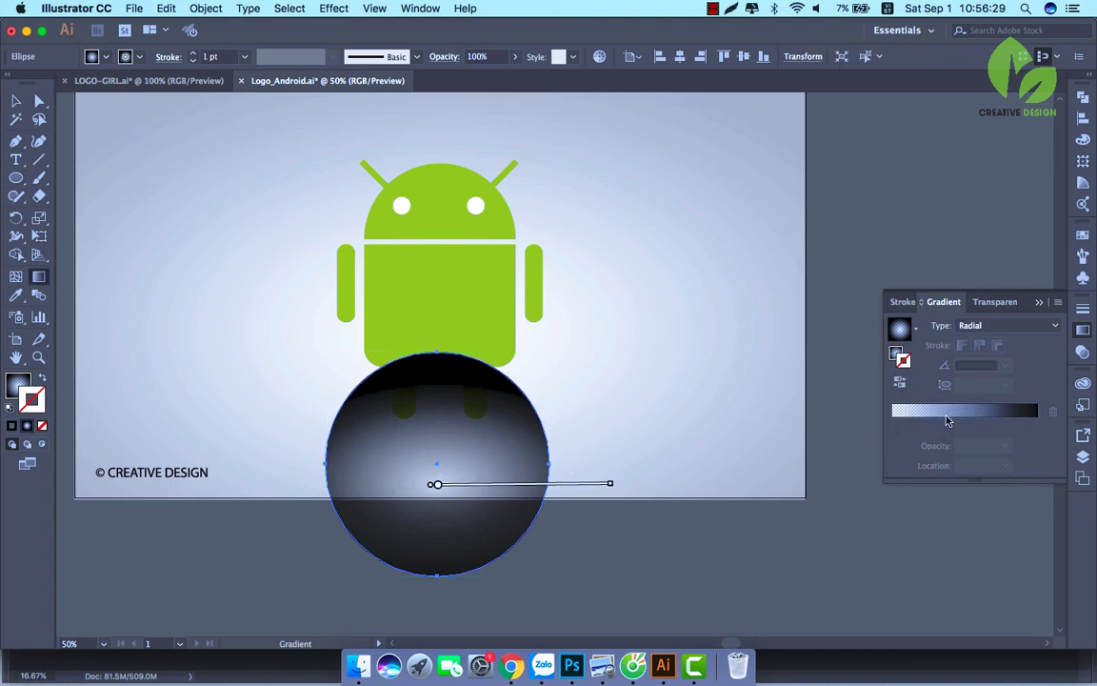
left_click(900, 383)
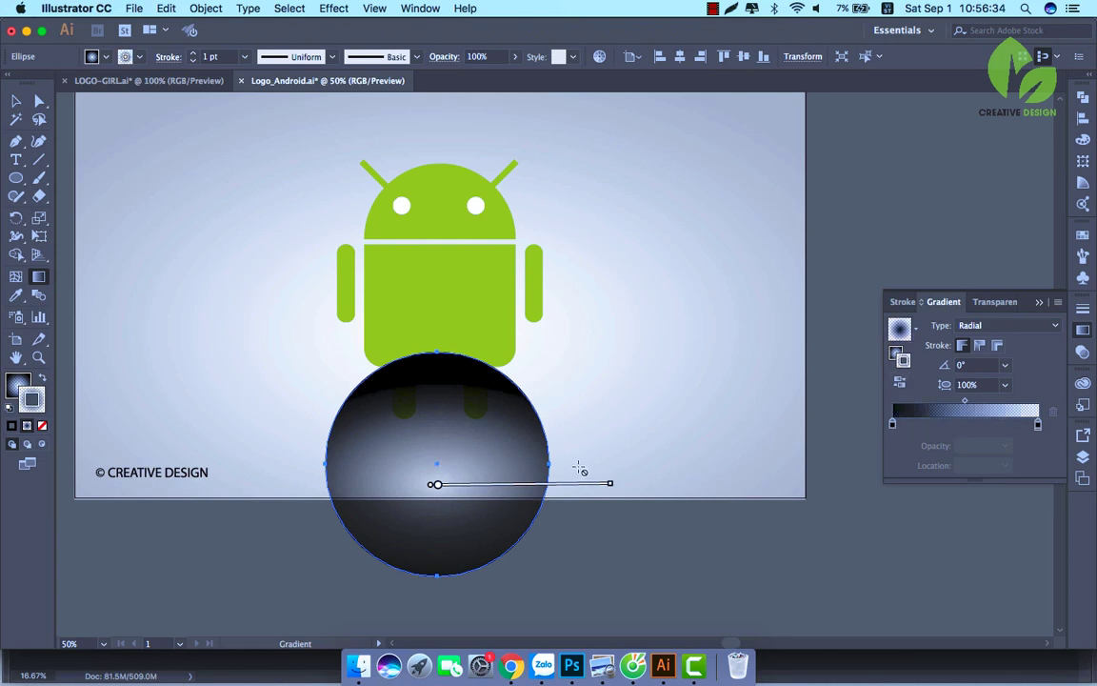
left_click(899, 384)
left_click(900, 385)
left_click(139, 59)
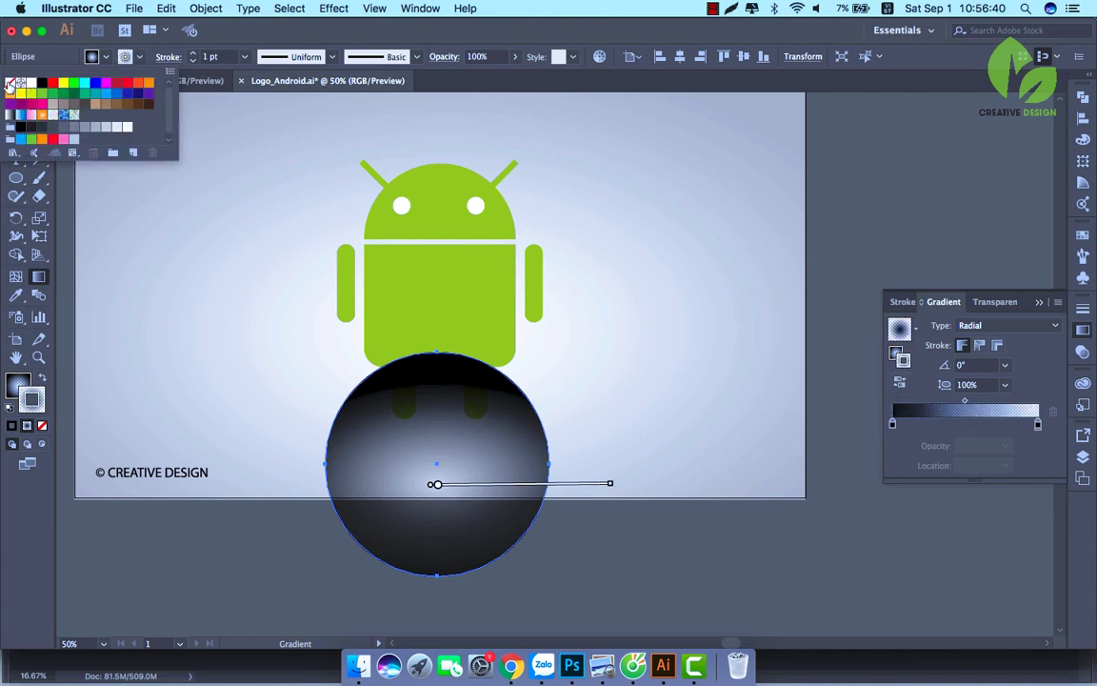
left_click(8, 84)
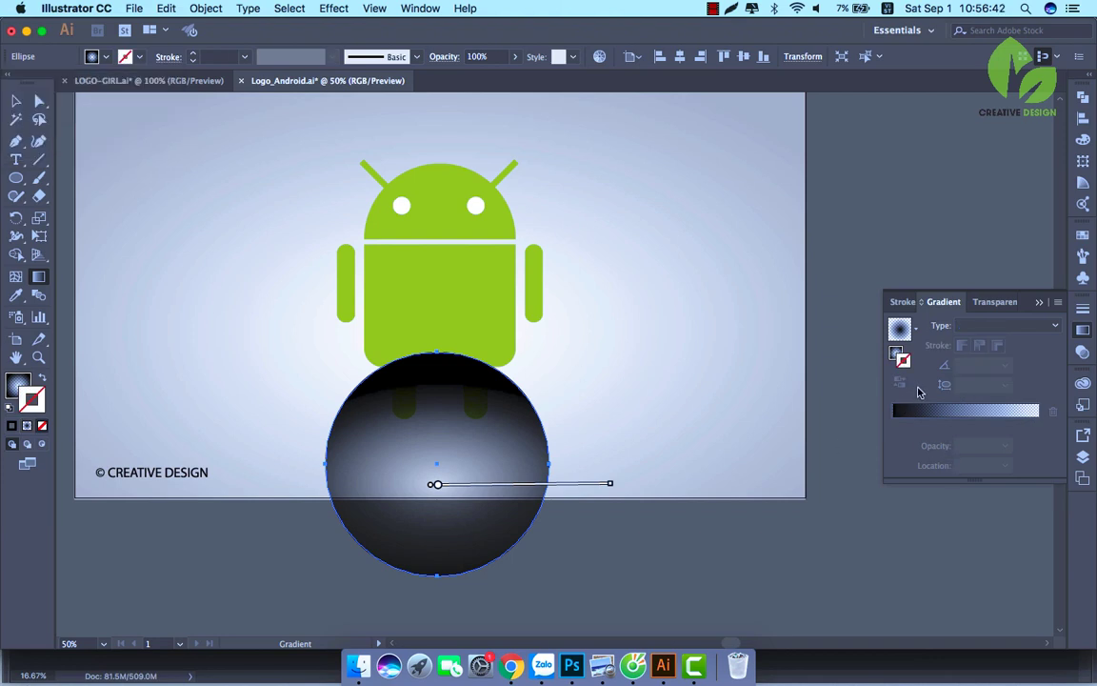
Reverse the circle's fill gradient and redraw it almost horizontally from the circle's centre to just past its right edge
left_click(898, 355)
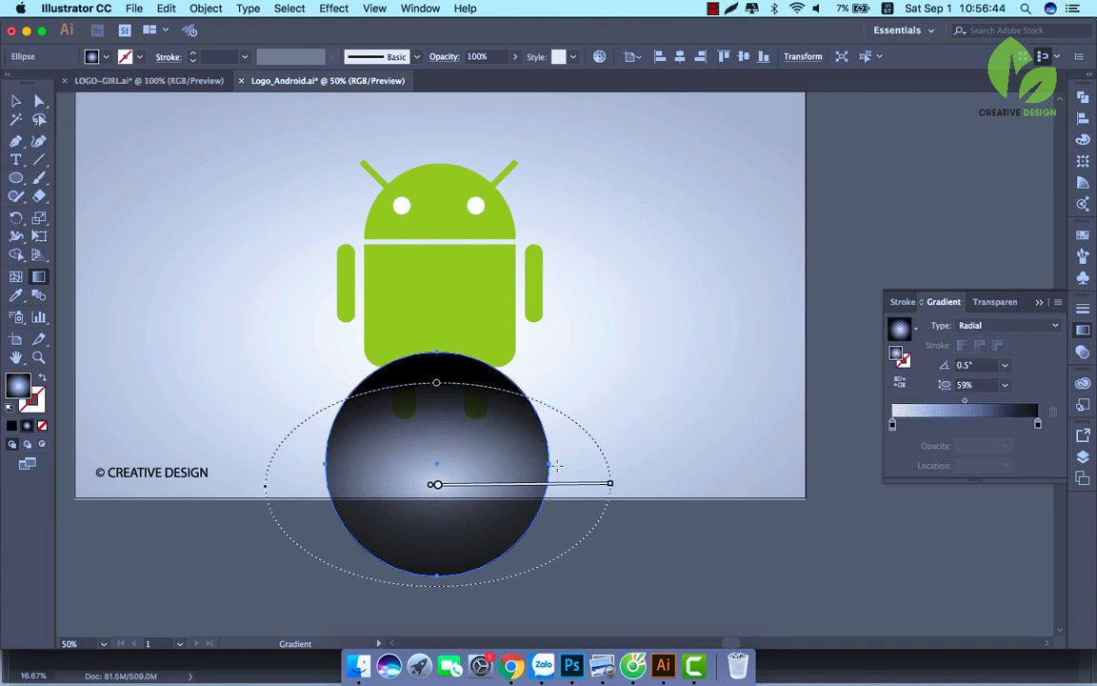
left_click_drag(476, 488, 487, 470)
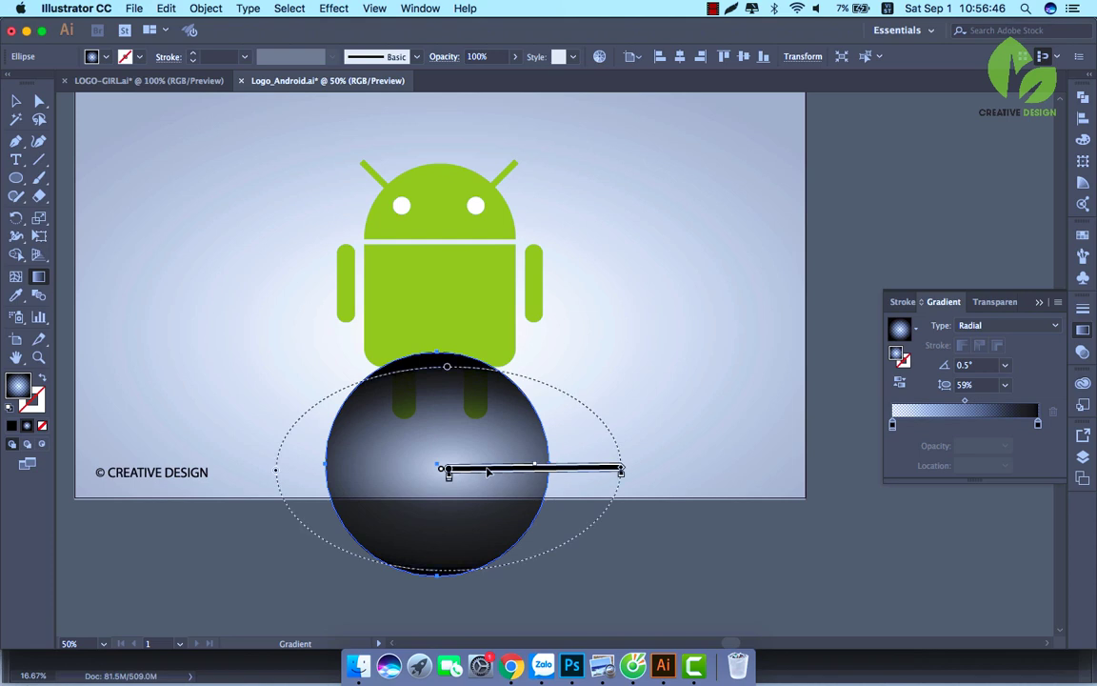
left_click(898, 382)
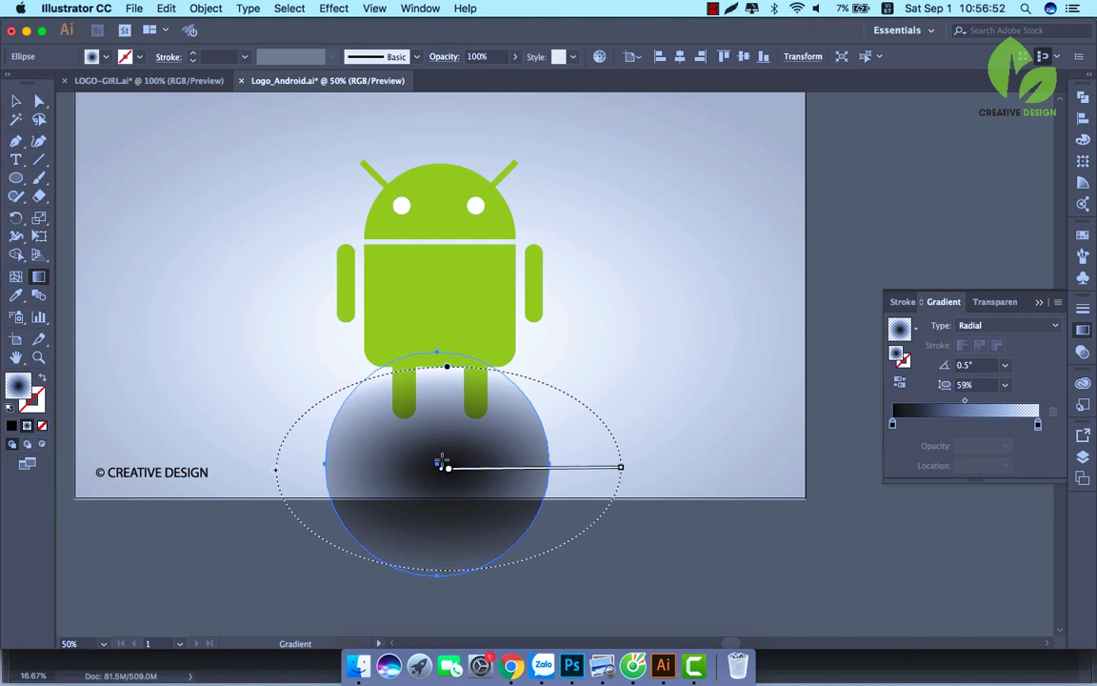
left_click_drag(440, 463, 568, 467)
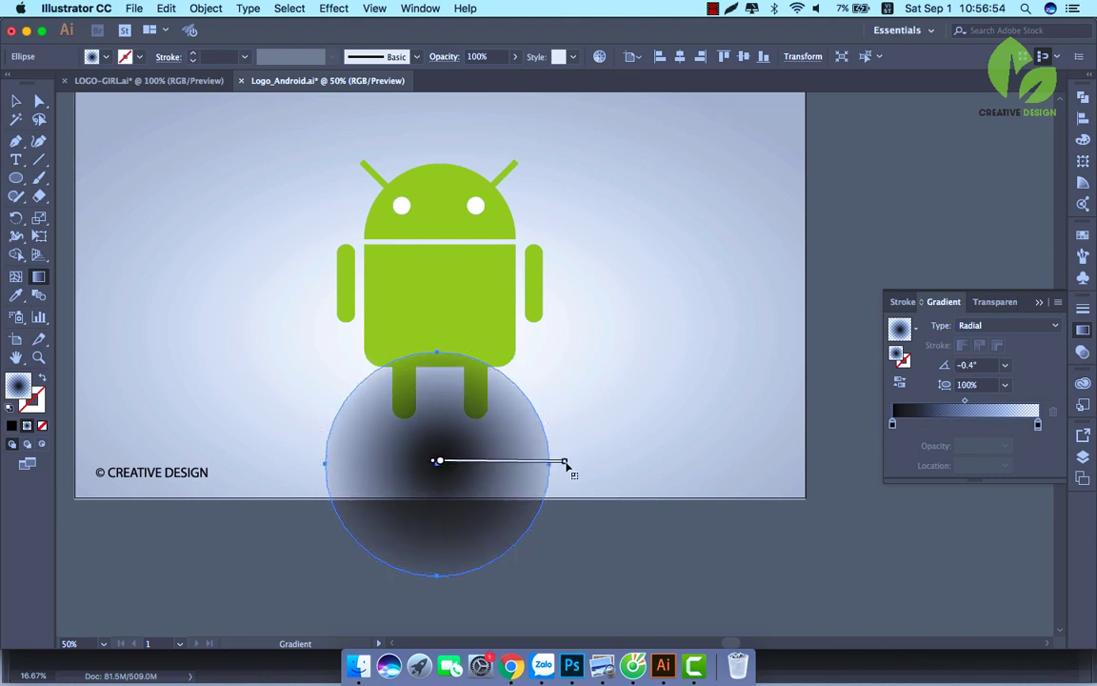
Flatten the circle into a thin shadow ellipse under the robot's feet and move its black gradient stop to 21.14% location
left_click(16, 100)
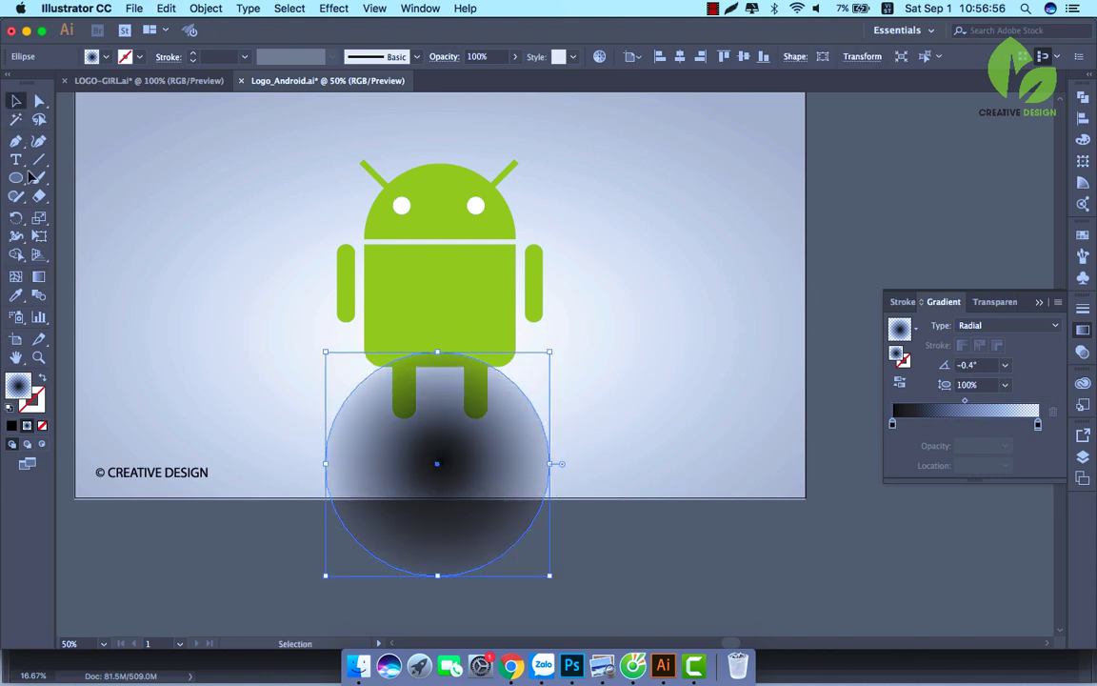
left_click(195, 308)
left_click(394, 466)
left_click_drag(439, 578, 439, 422)
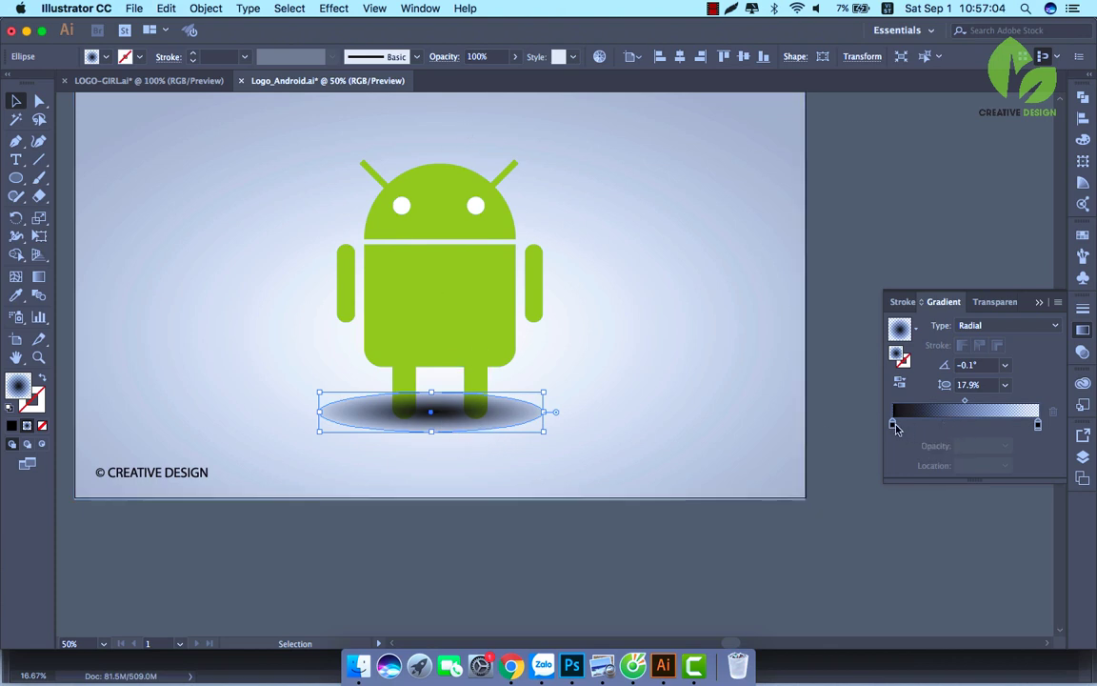
left_click_drag(893, 426, 924, 426)
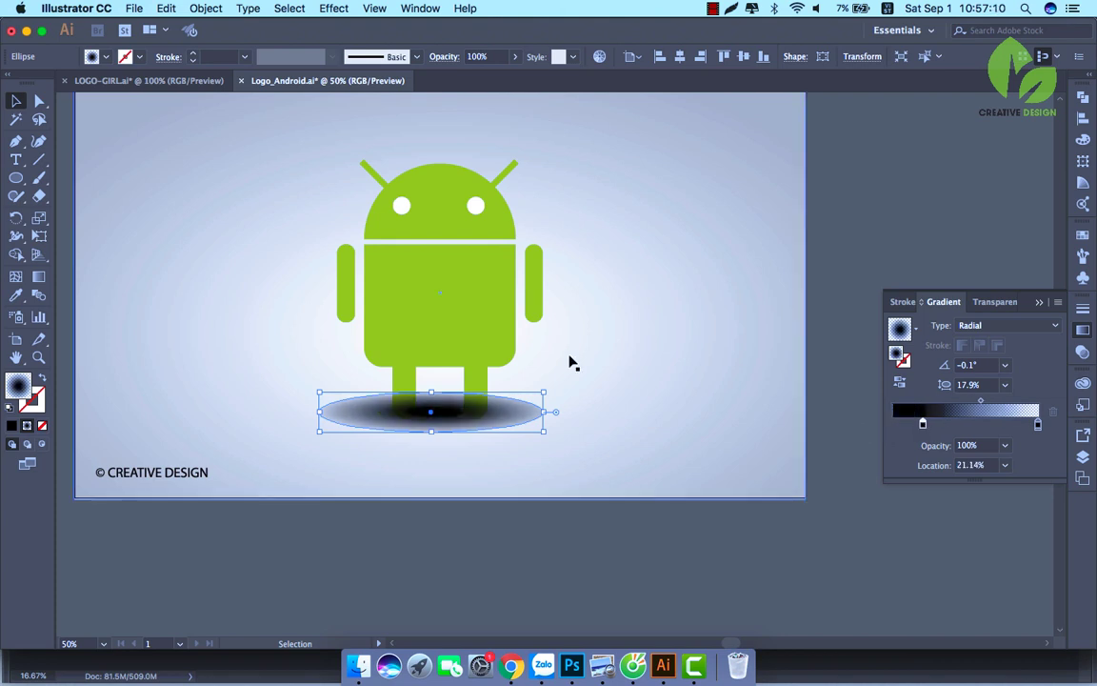
Apply a Gaussian Blur effect to the shadow ellipse with preview on and a radius slightly above 8 pixels
left_click(371, 8)
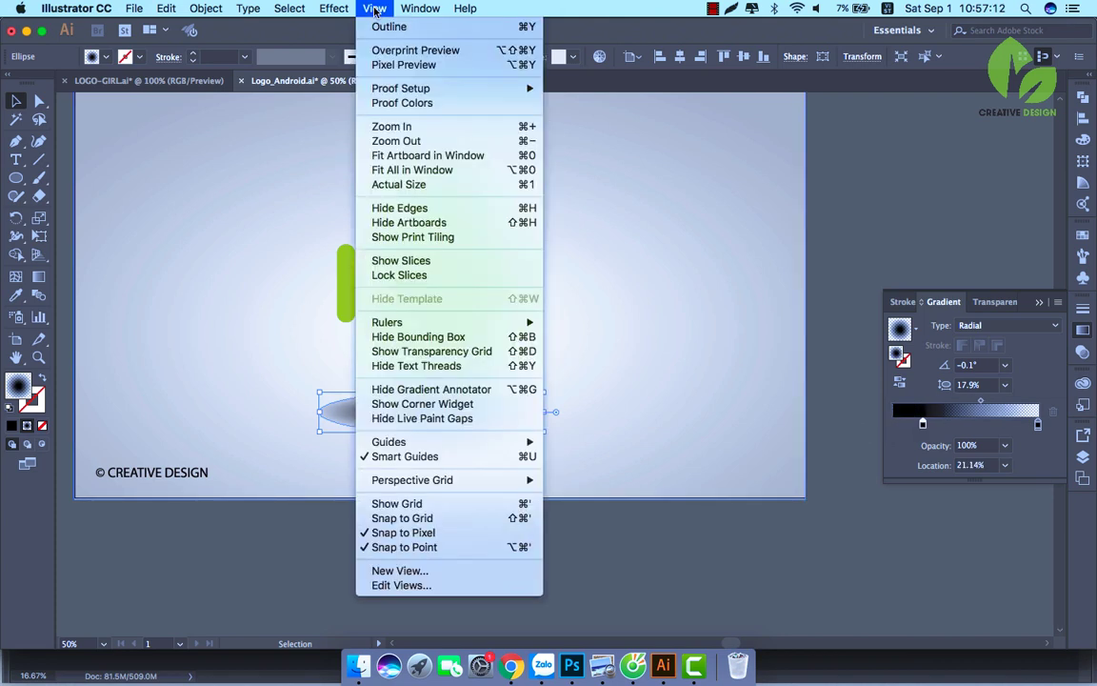
mouse_move(425, 161)
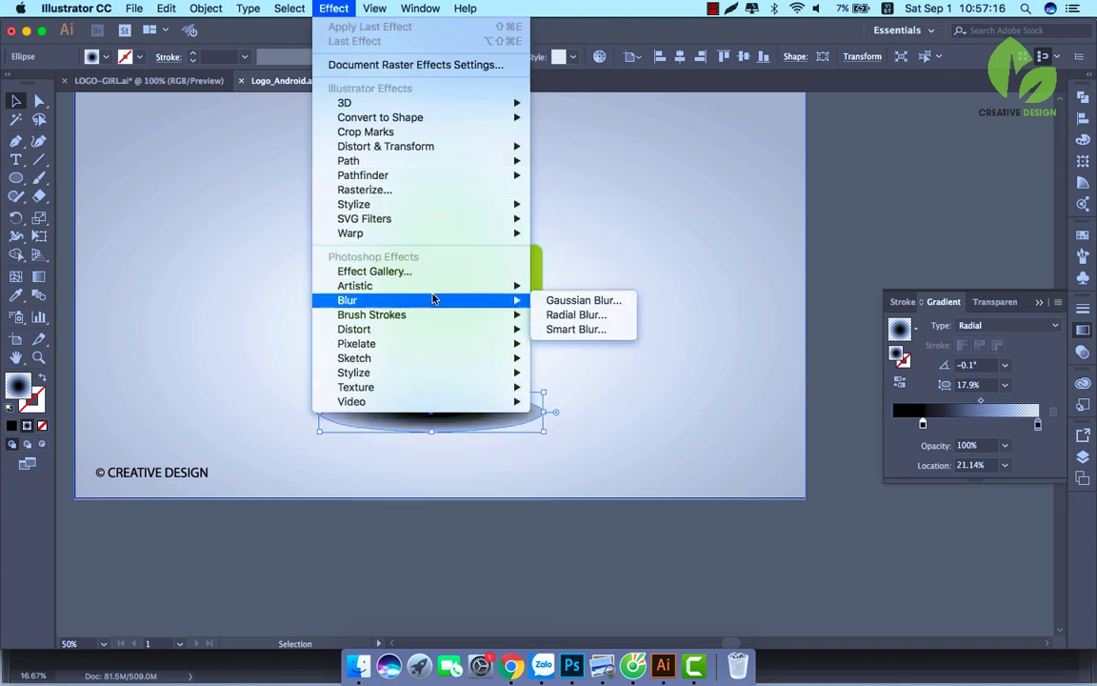
mouse_move(487, 286)
left_click(562, 299)
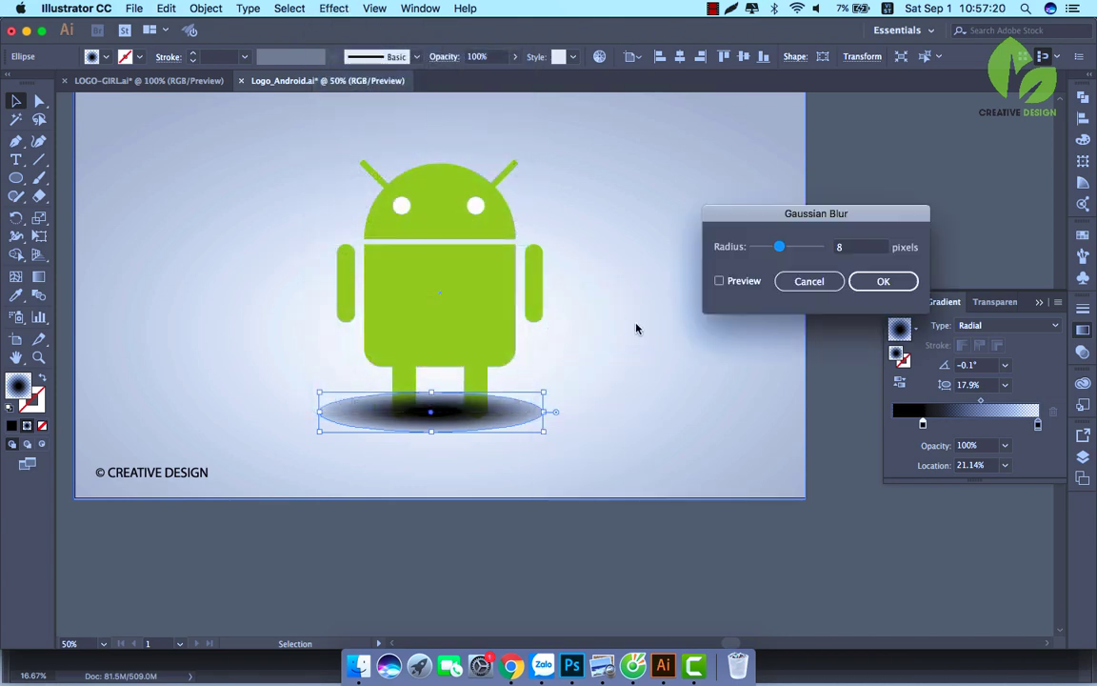
left_click(719, 281)
left_click_drag(779, 247, 790, 252)
left_click(878, 281)
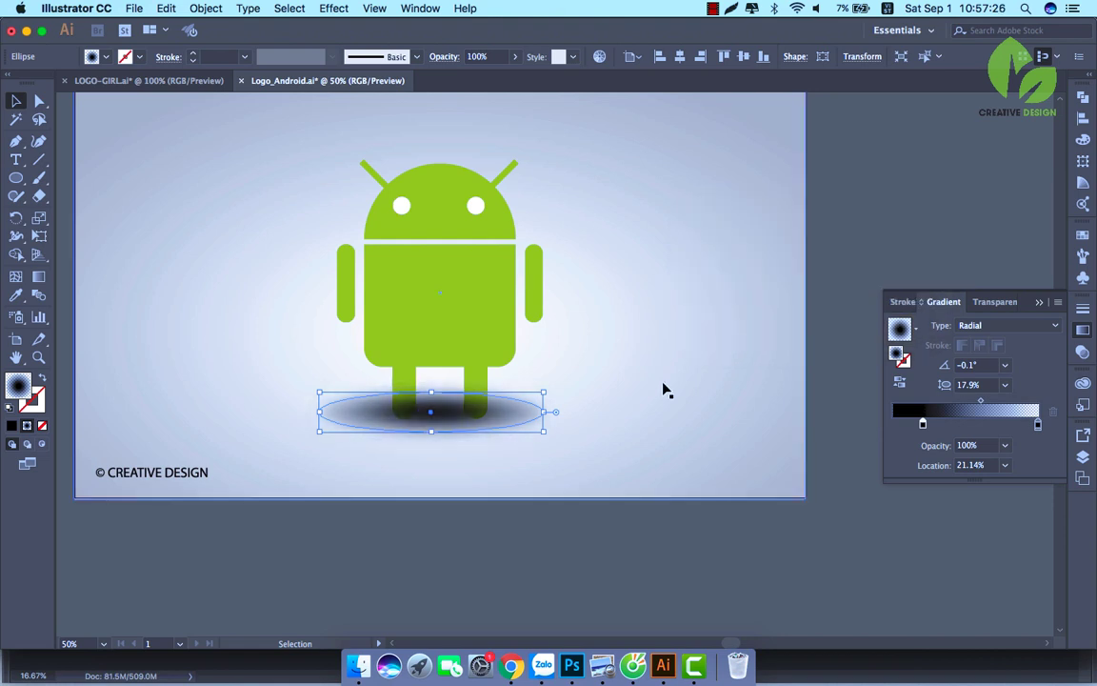
Reduce the shadow ellipse's height and width slightly and centre it beneath the robot's feet
left_click_drag(433, 435, 433, 425)
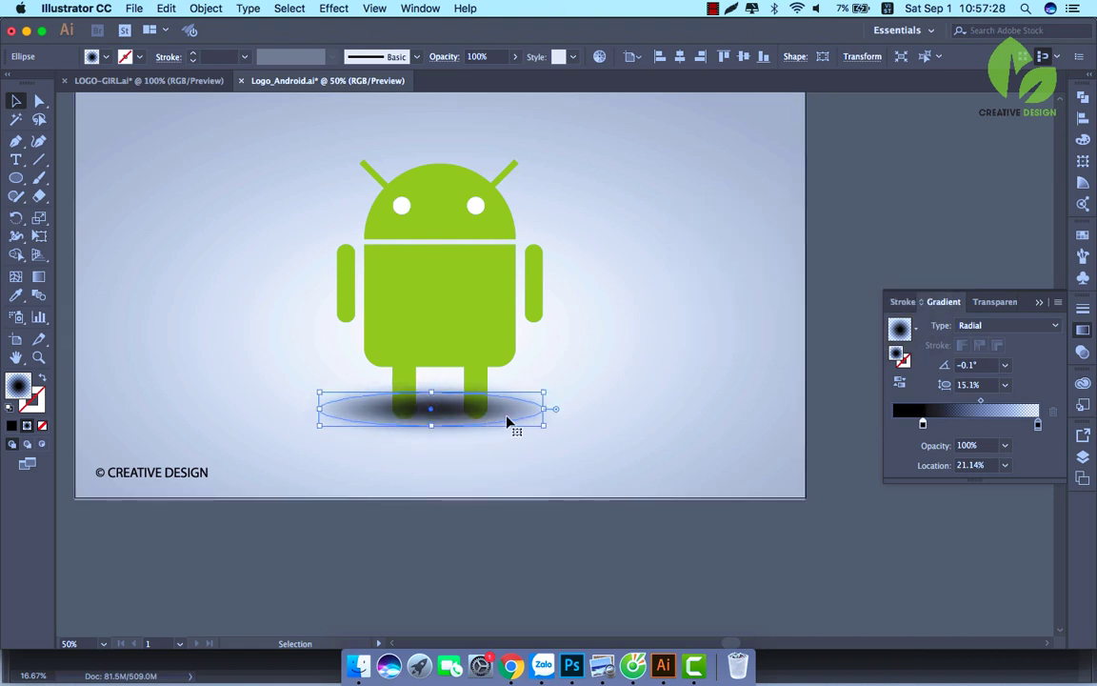
left_click_drag(544, 408, 517, 408)
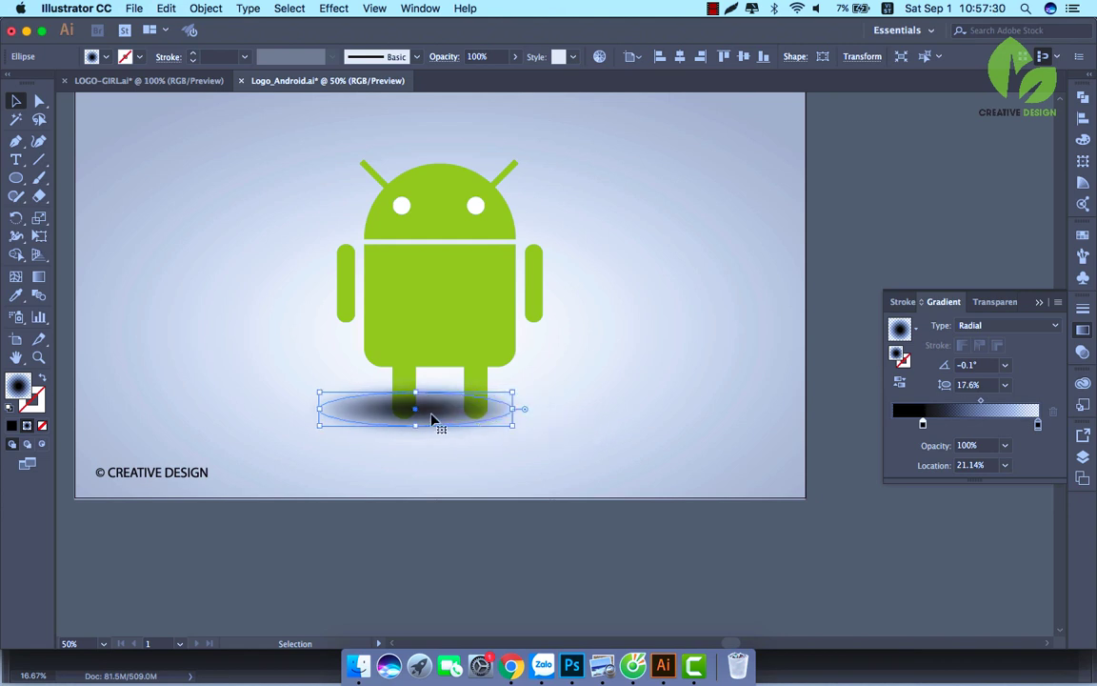
mouse_move(430, 419)
left_mouse_down()
mouse_move(445, 419)
mouse_move(430, 419)
left_mouse_up()
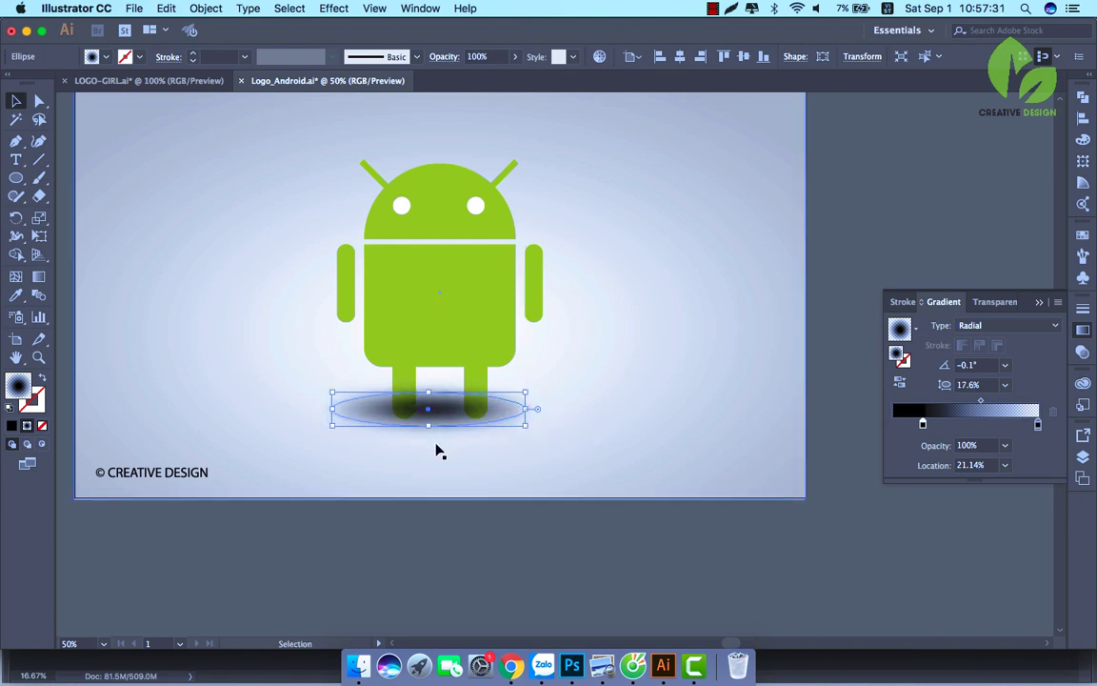
Set the shadow ellipse's opacity to 58%, and widen and lower it slightly beneath the robot's feet
left_click(516, 57)
mouse_move(485, 80)
left_mouse_down()
mouse_move(472, 80)
mouse_move(490, 86)
left_mouse_up()
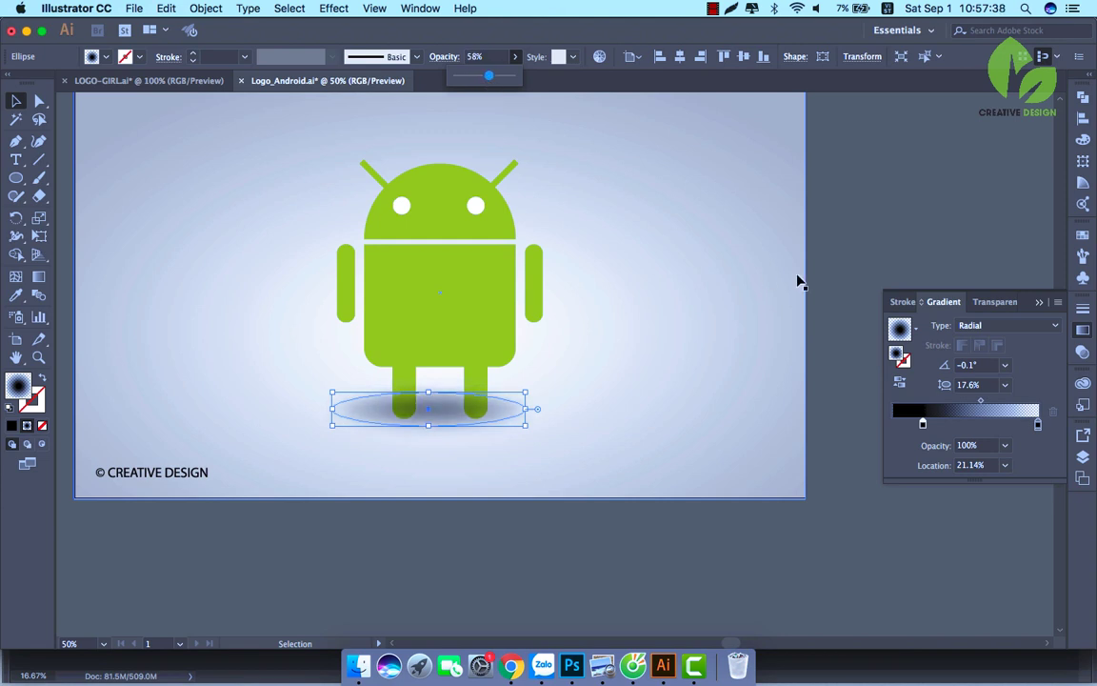
left_click(857, 246)
left_click(511, 415)
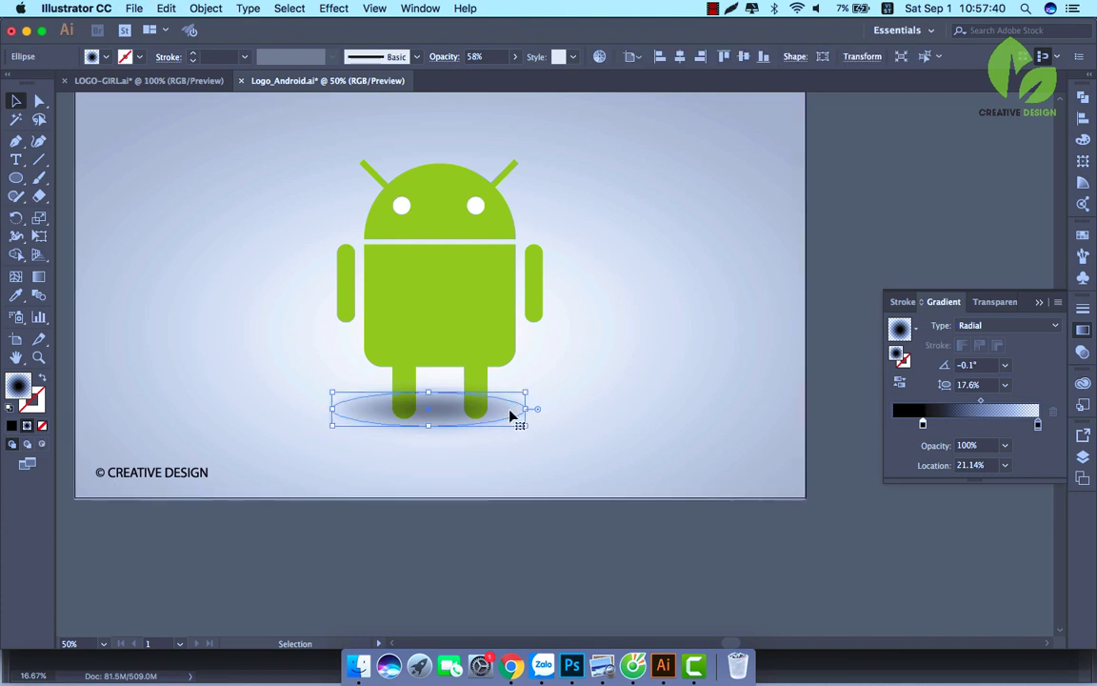
mouse_move(530, 410)
left_mouse_down()
mouse_move(540, 410)
mouse_move(513, 416)
left_mouse_up()
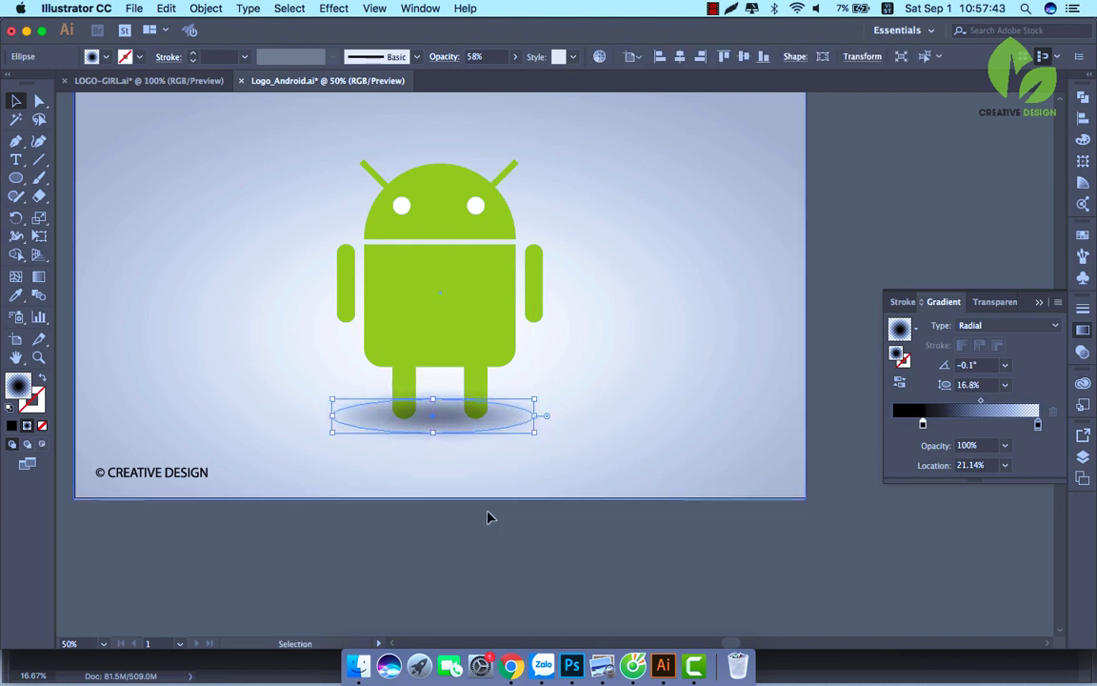
Bring the robot group to the front so it sits above the shadow ellipse, and deselect it
right_click(444, 414)
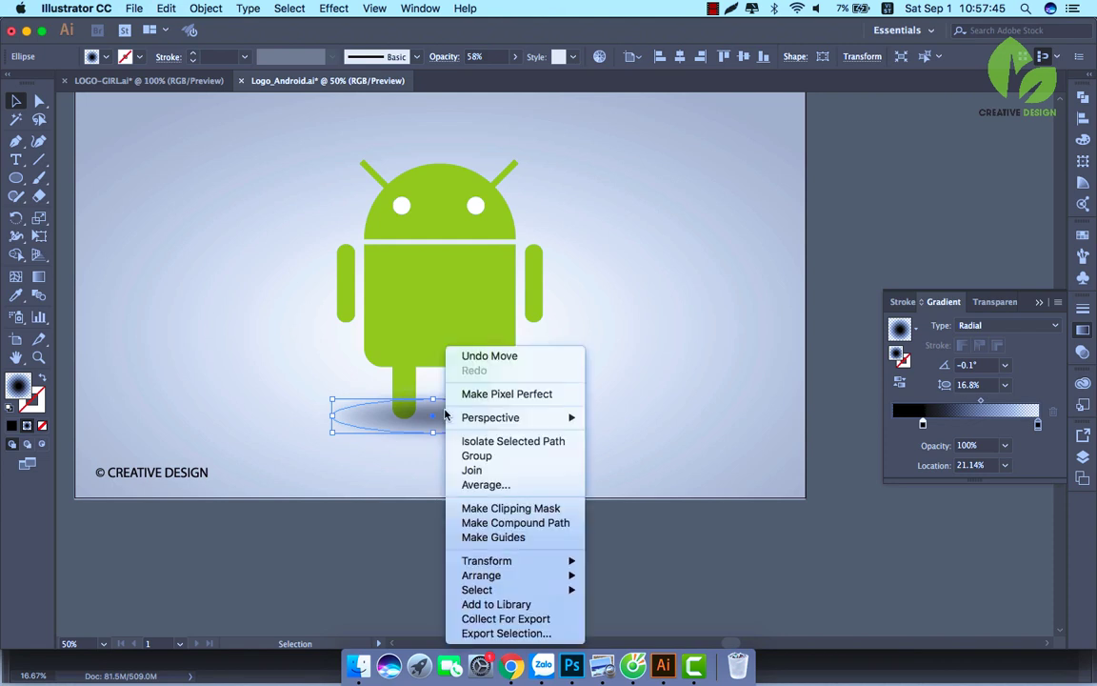
left_click(477, 306)
left_click(464, 298)
right_click(467, 298)
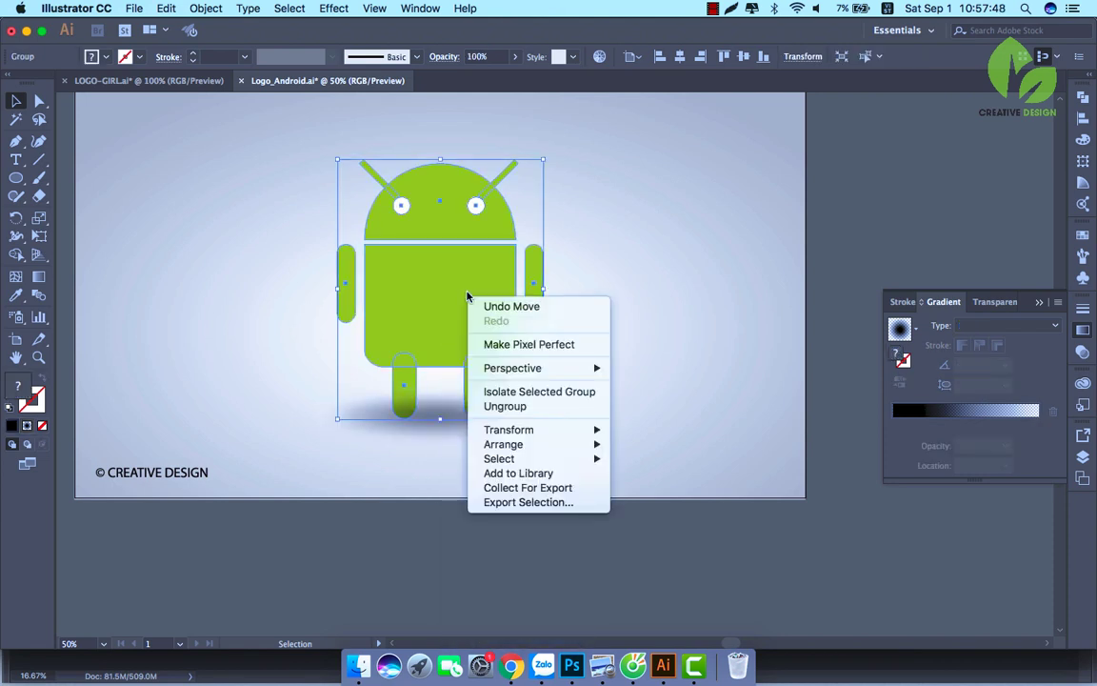
mouse_move(571, 444)
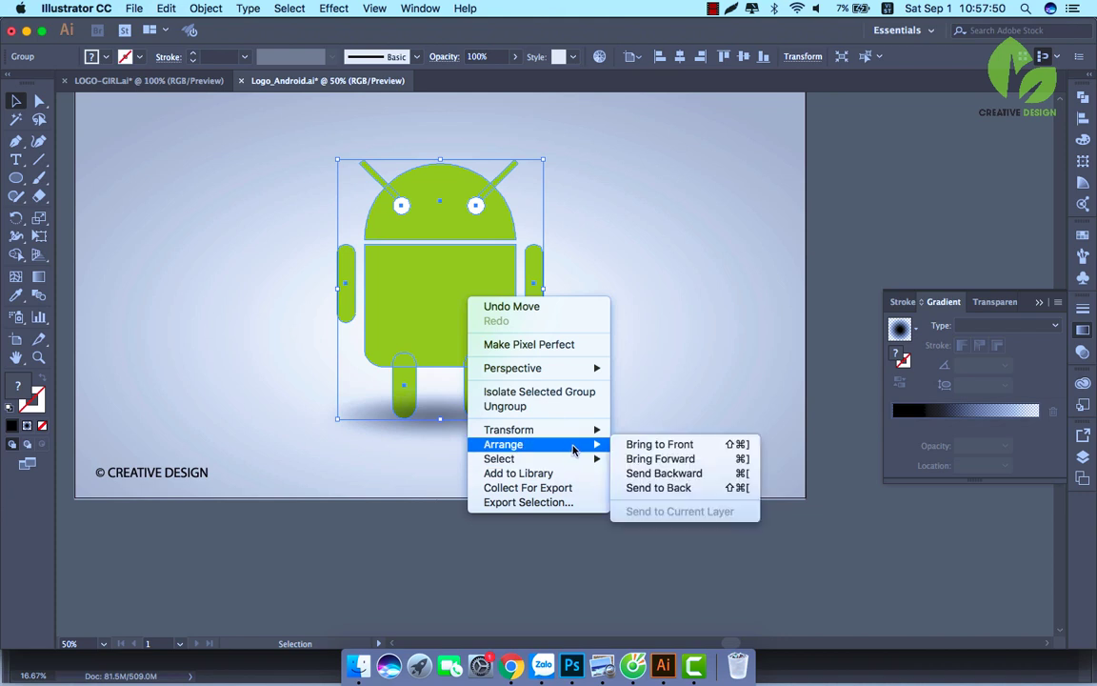
left_click(628, 443)
left_click(517, 577)
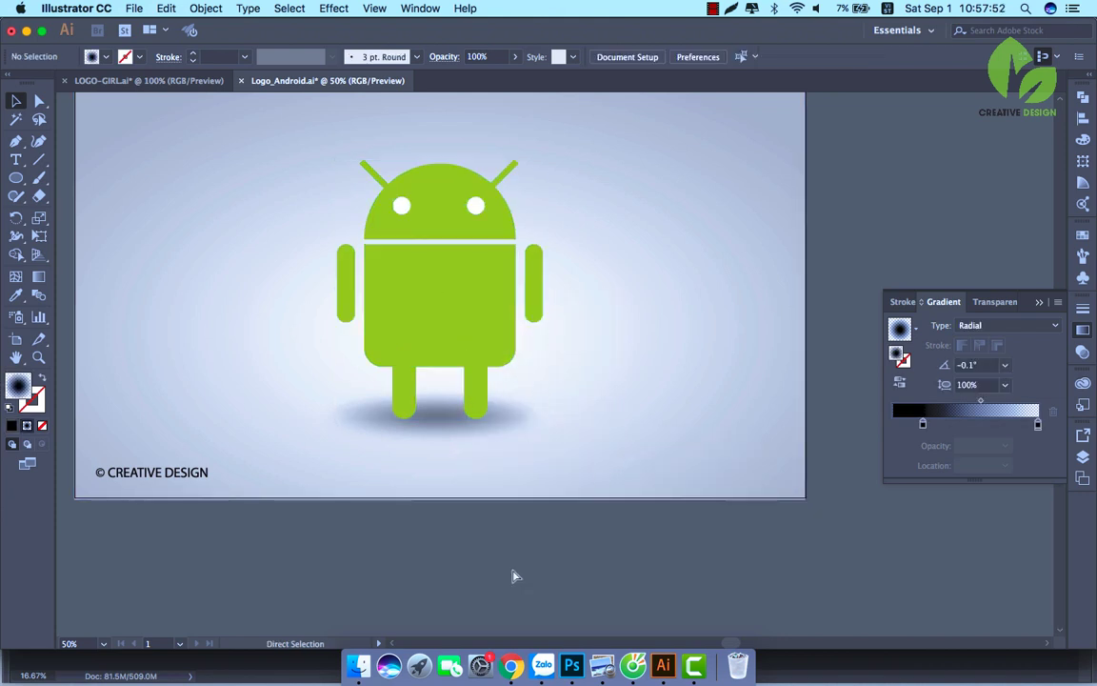
Nudge the shadow ellipse slightly lower under the robot's feet and save the document
key("super+minus")
key("super+minus")
key("super+plus")
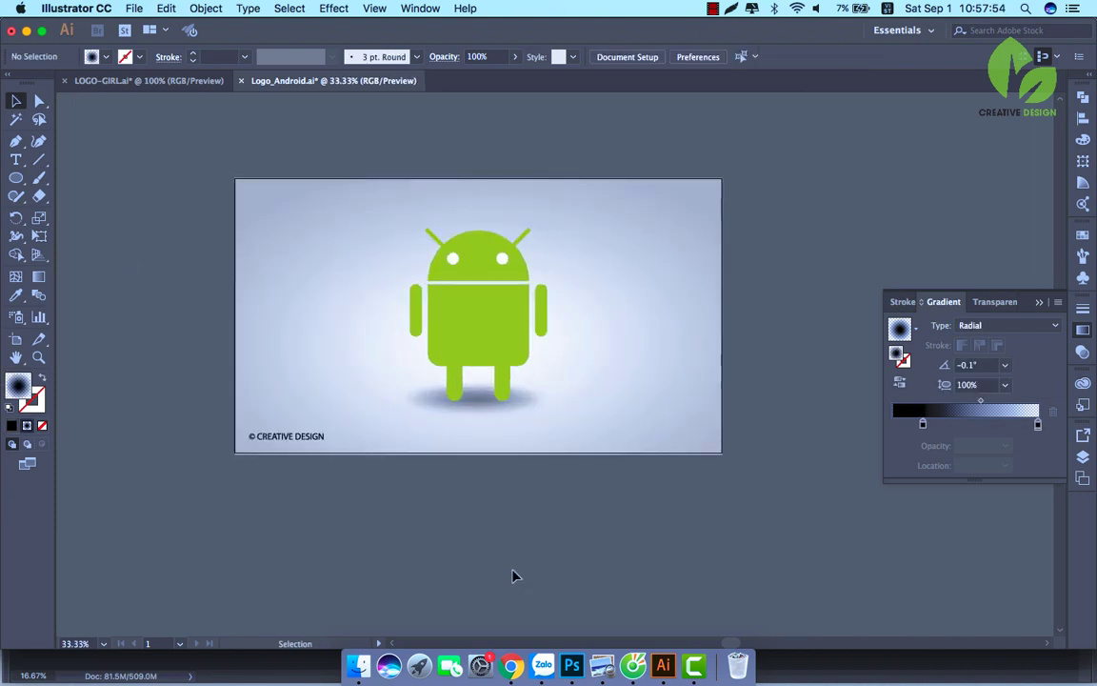
left_click(474, 394)
left_click_drag(473, 388, 473, 388)
left_click(477, 532)
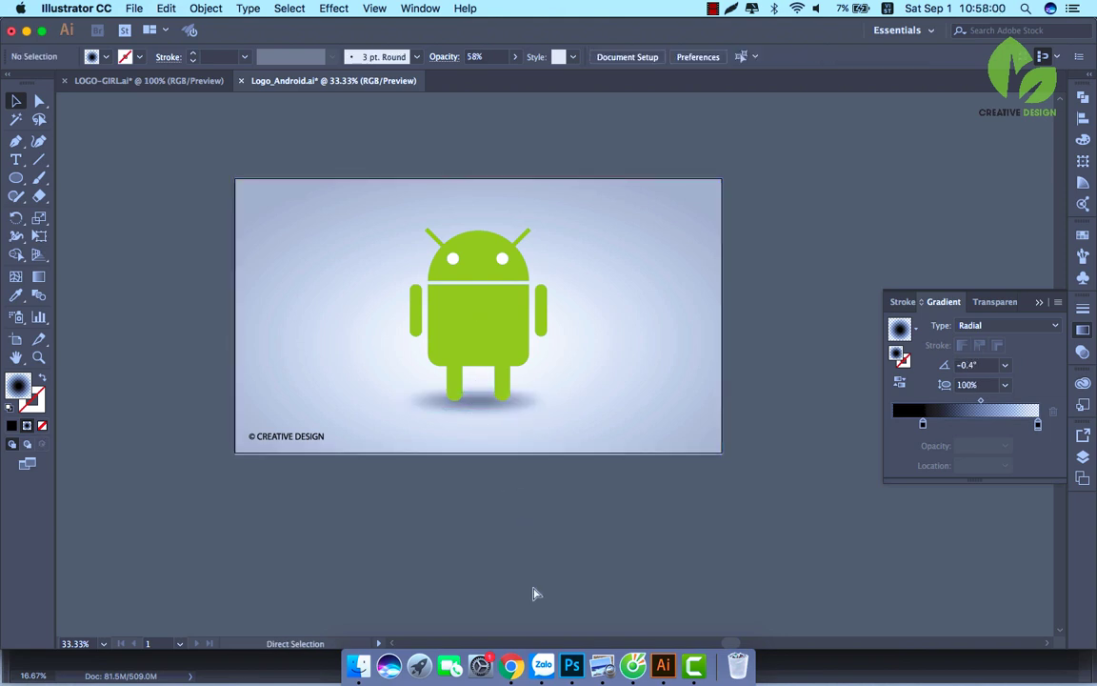
key("super+0")
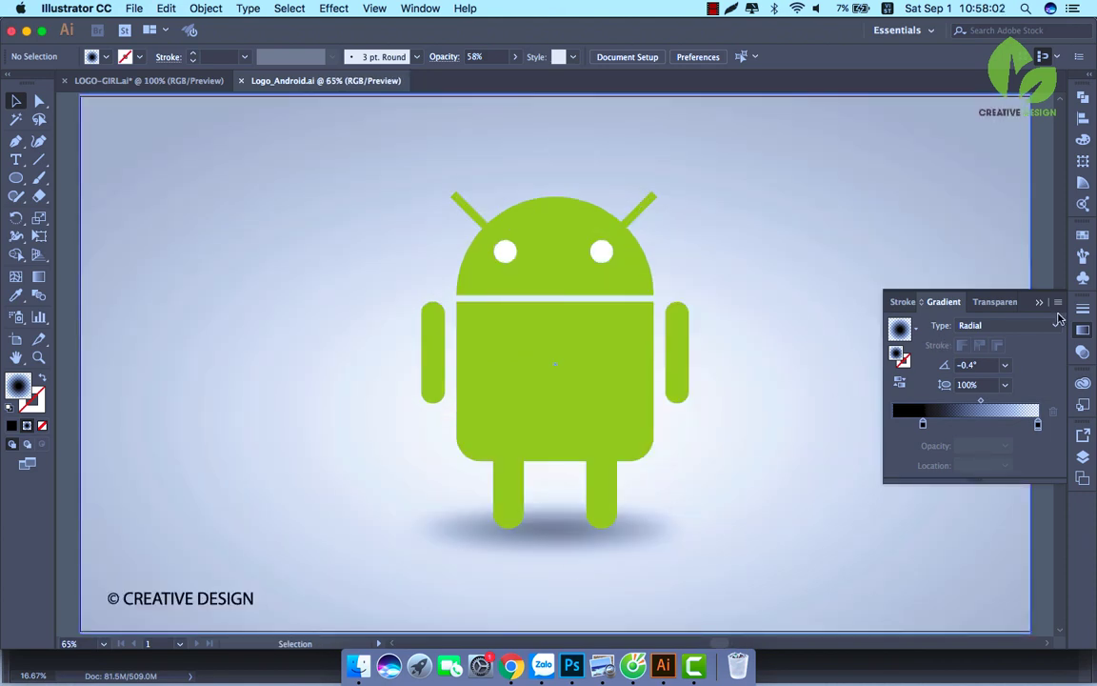
left_click(1039, 301)
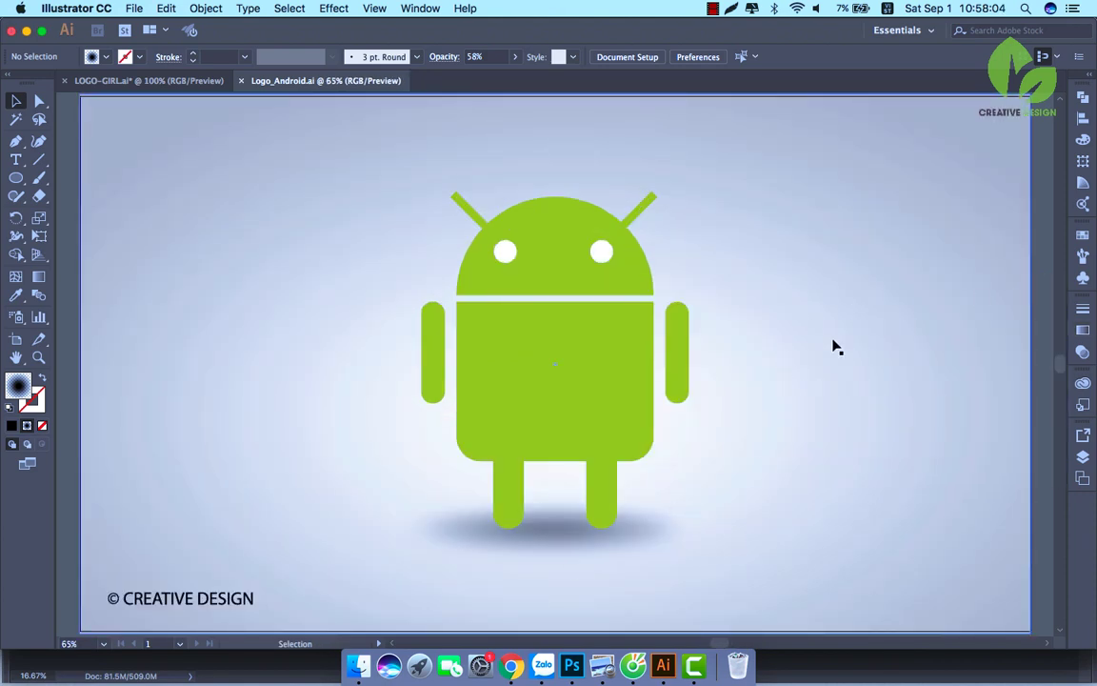
Choose a green fill swatch and add point text reading "THANK YOU SO MUCH FOR WATCHING" in the artboard's upper-left area
left_click(15, 158)
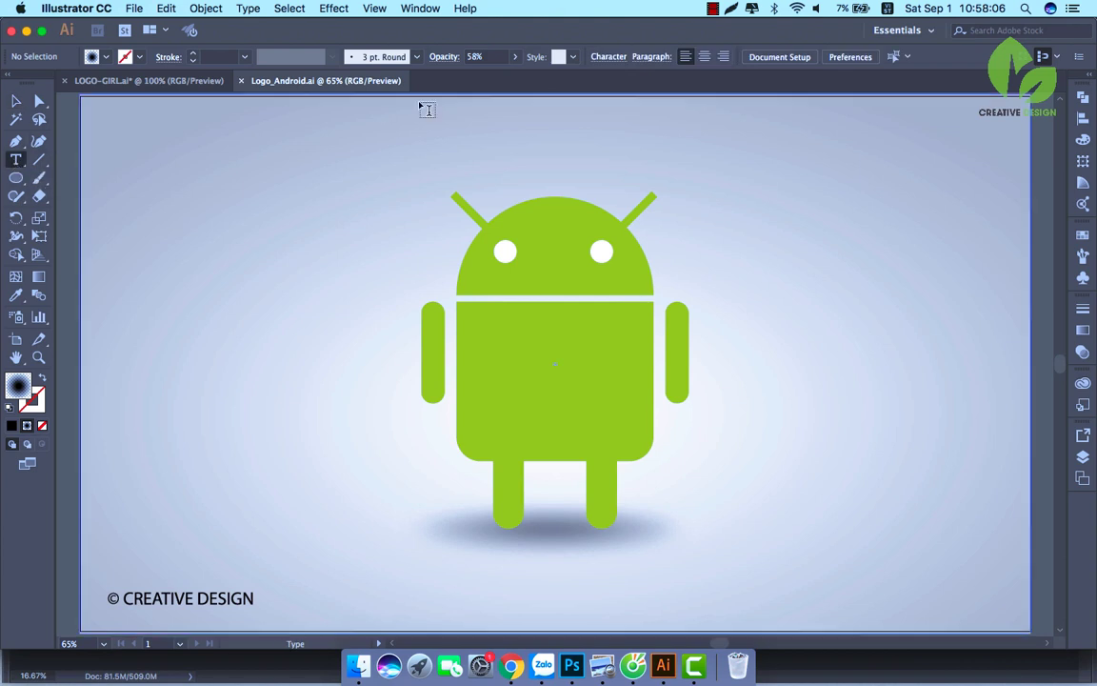
left_click(105, 56)
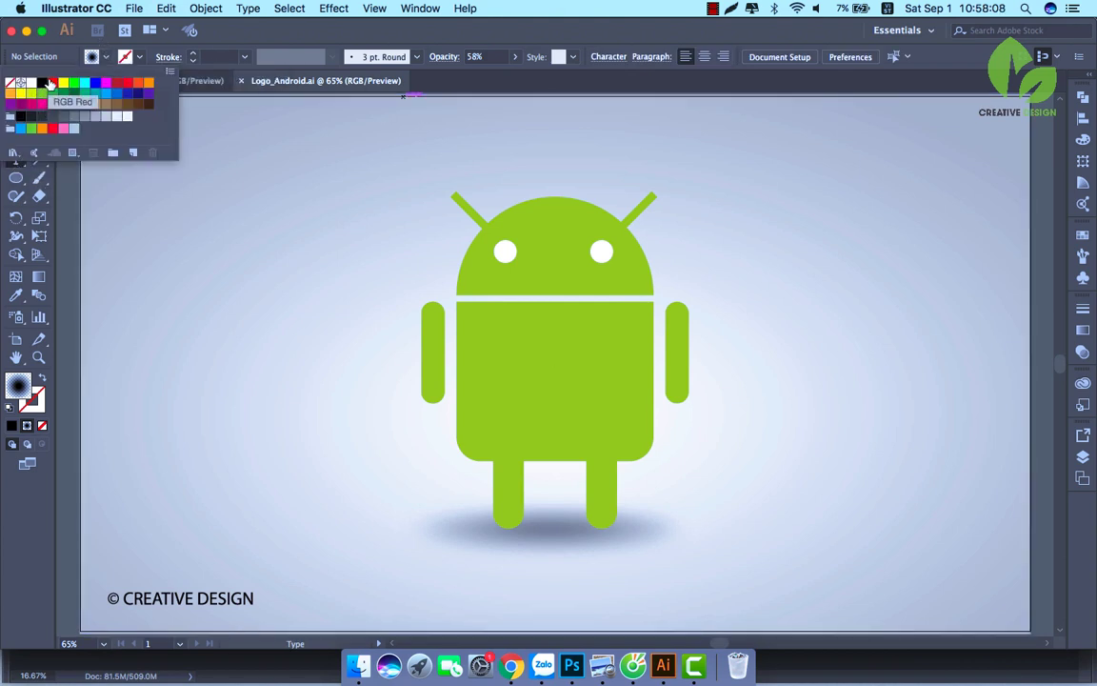
left_click(41, 93)
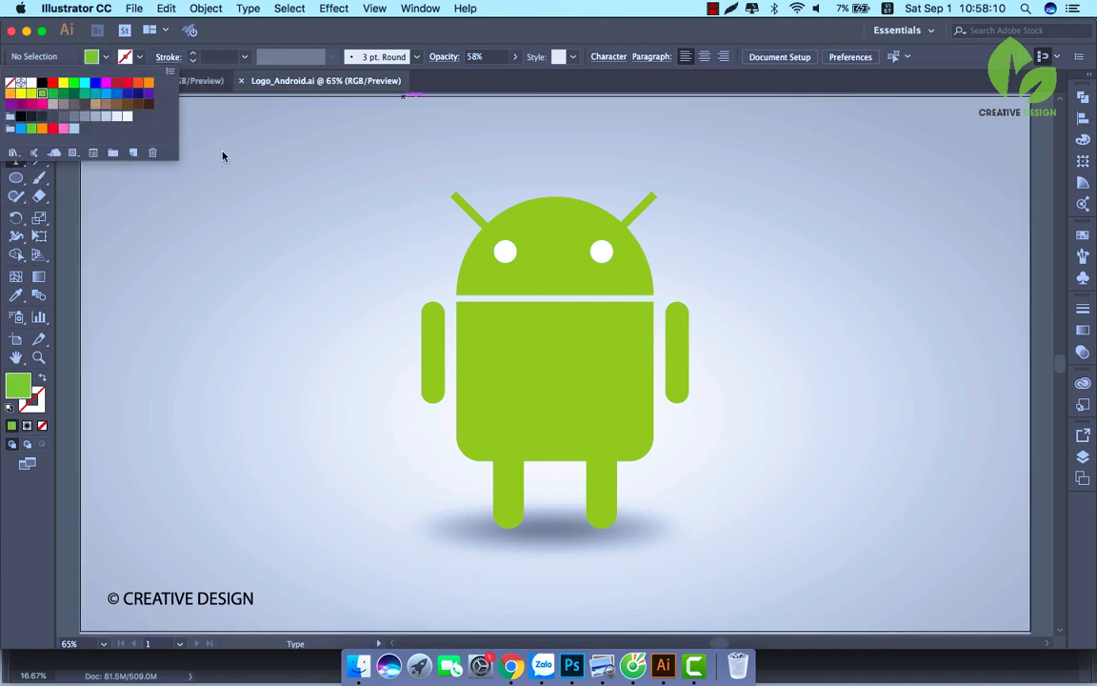
left_click(223, 160)
left_click(220, 160)
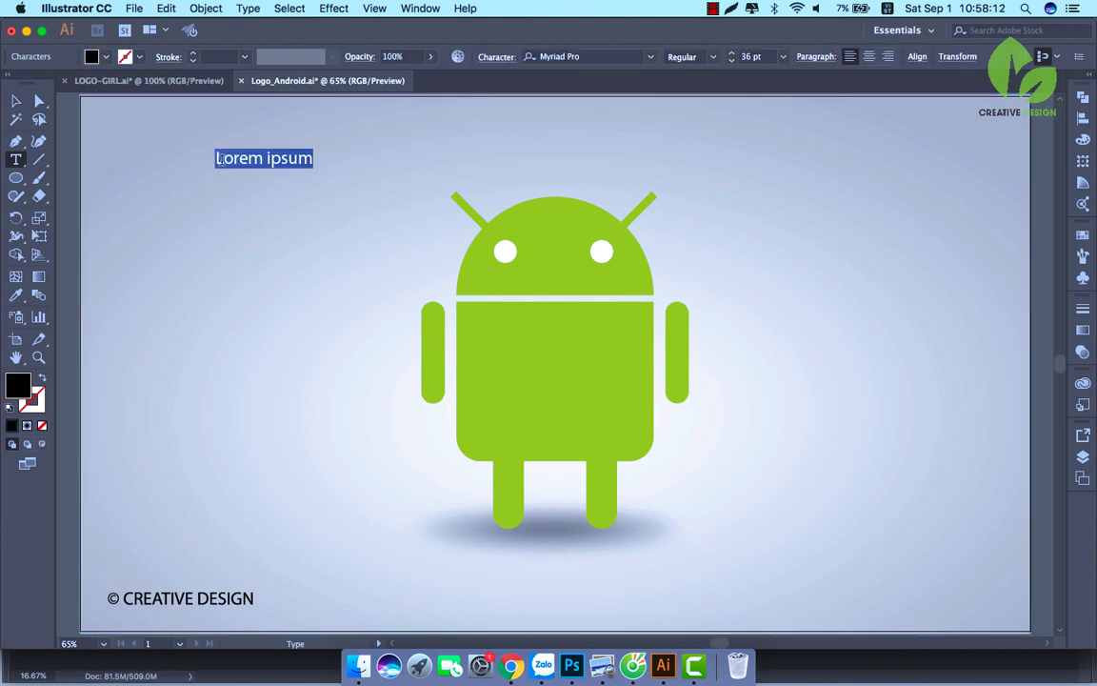
type("THAN")
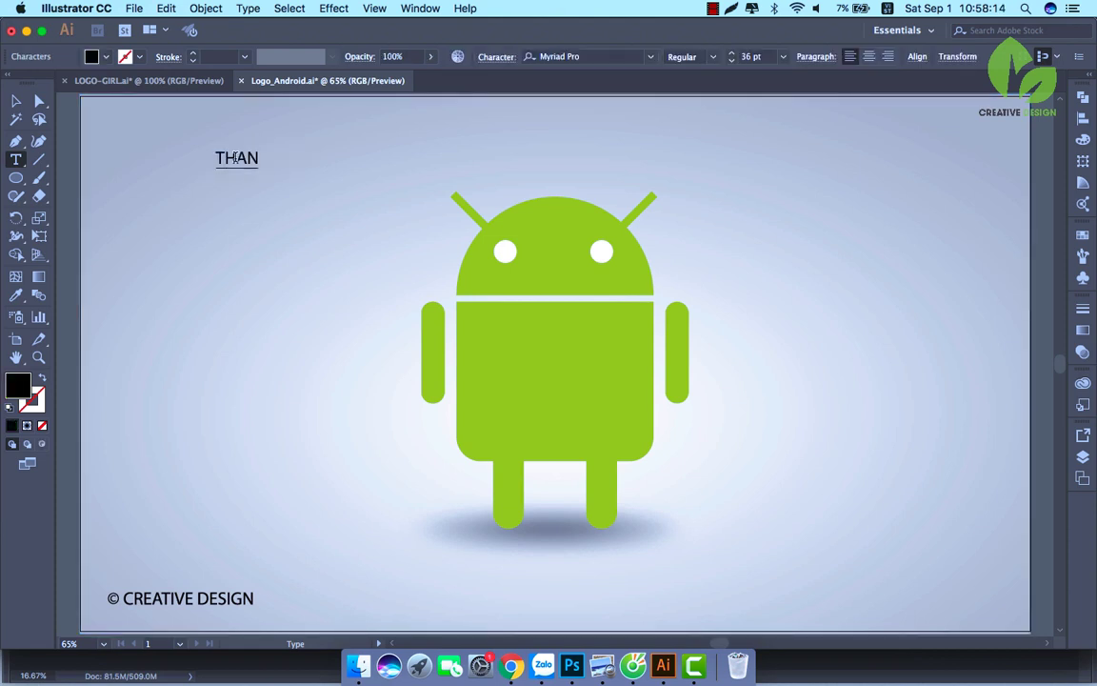
type("K YOU SO MUCH")
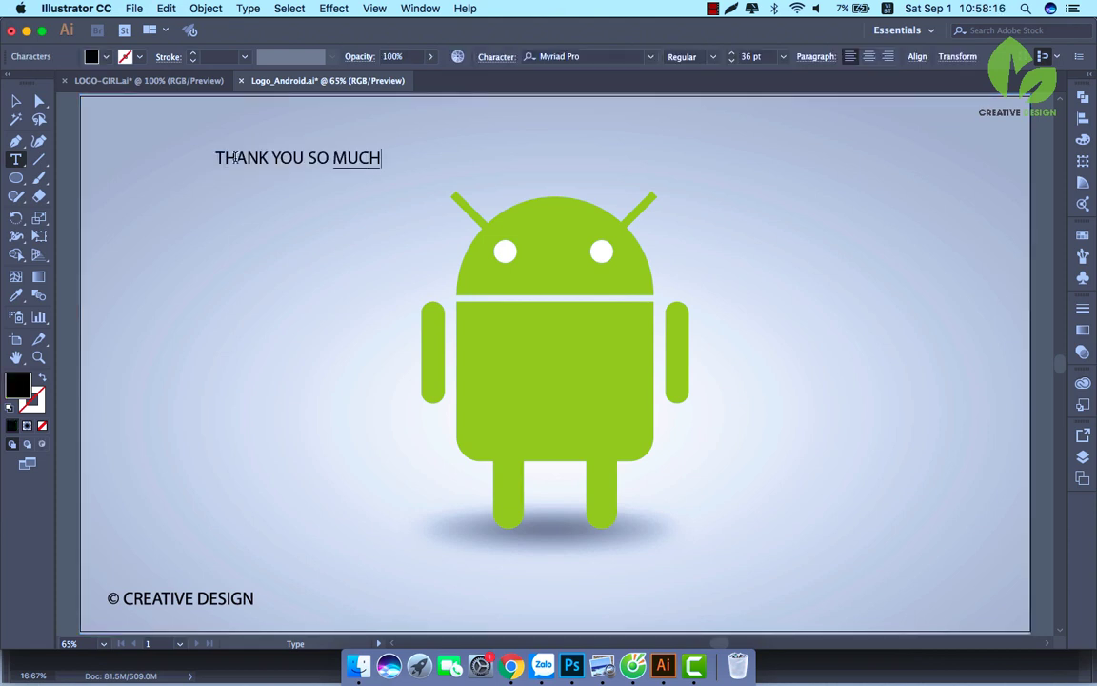
type(" FOR WA")
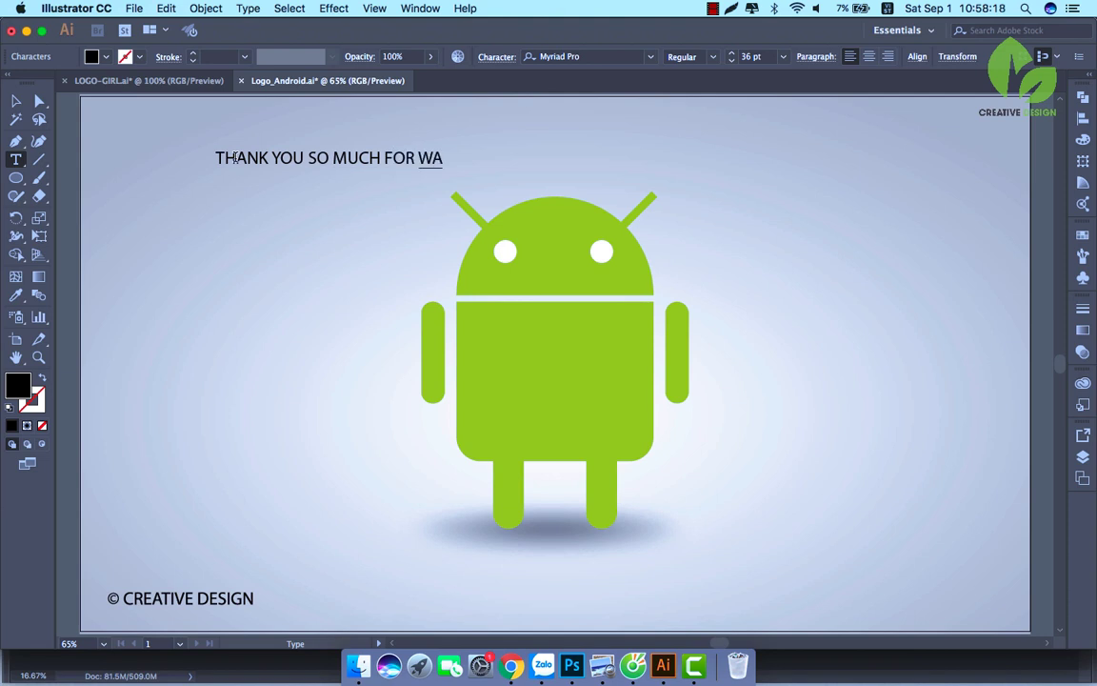
type("TCHING")
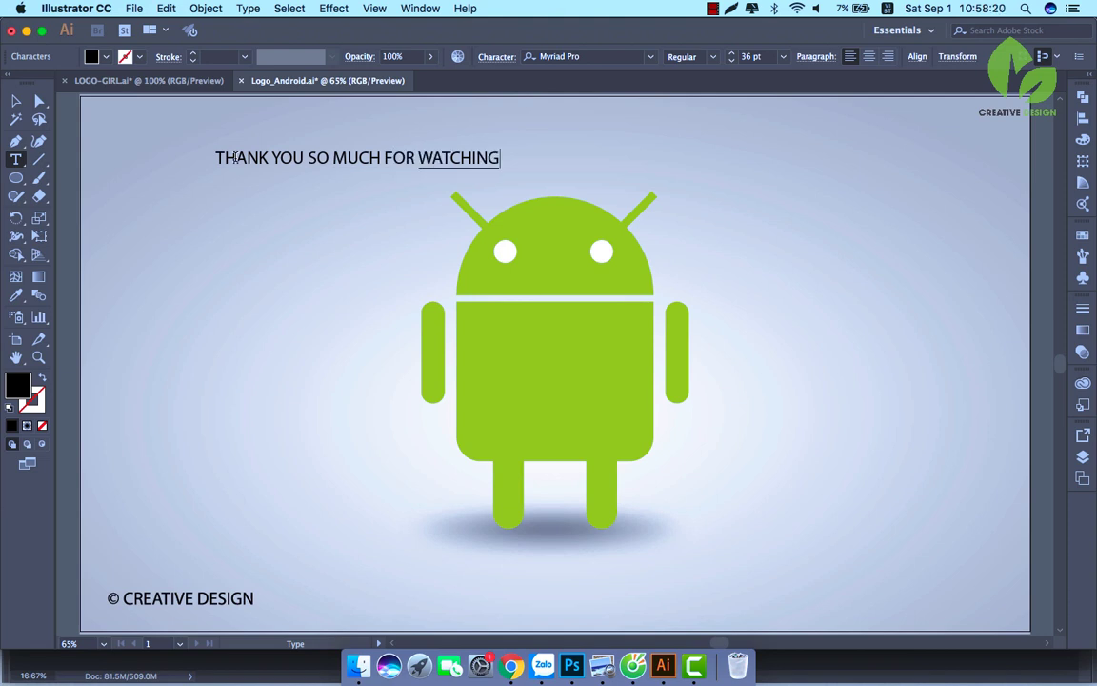
Add a second line reading "DON'T FORGET SUBSCRIBE" to the thank-you text
key("Return")
type("DON'R")
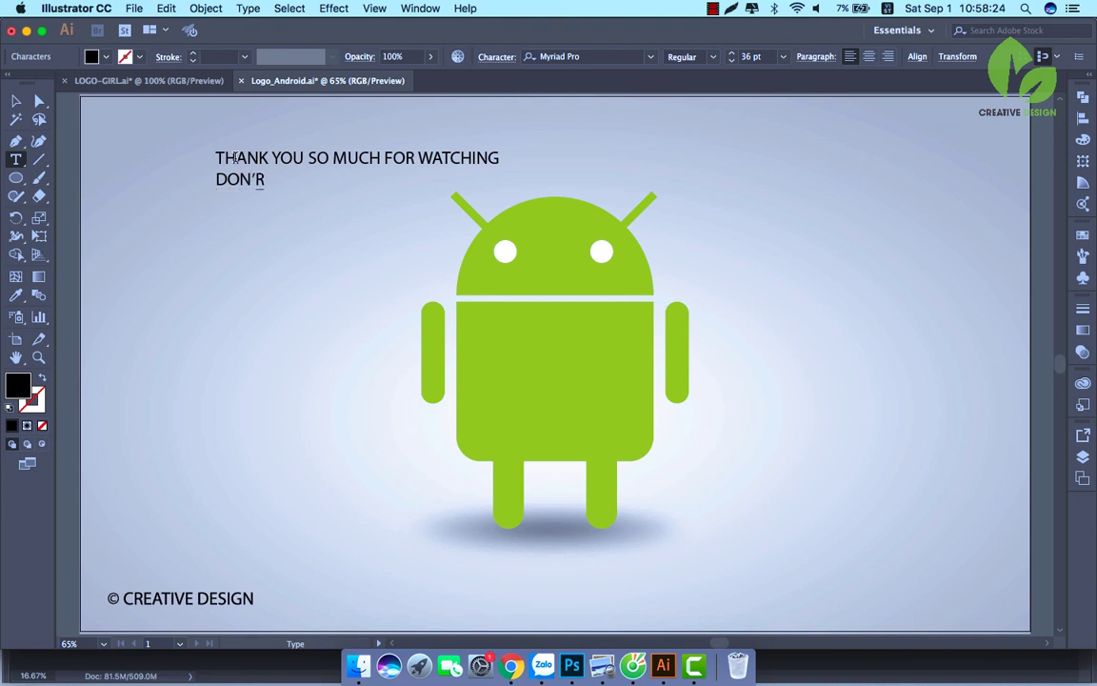
key("BackSpace")
type("T FORHE")
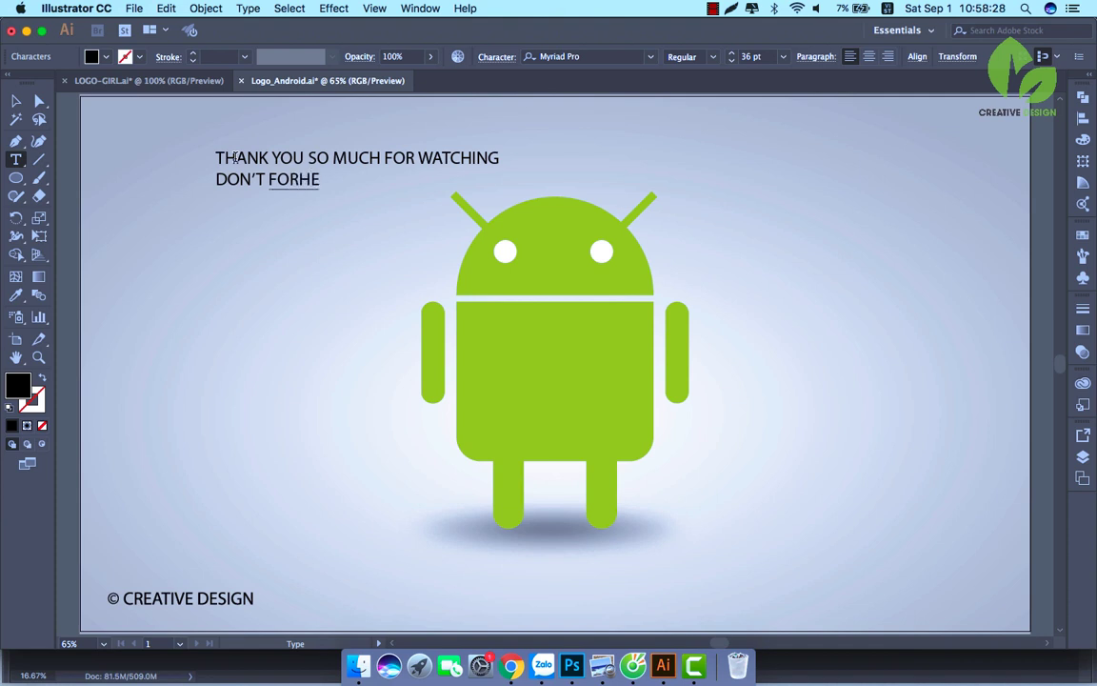
key("BackSpace")
key("BackSpace")
type("GET SUBSCIBR")
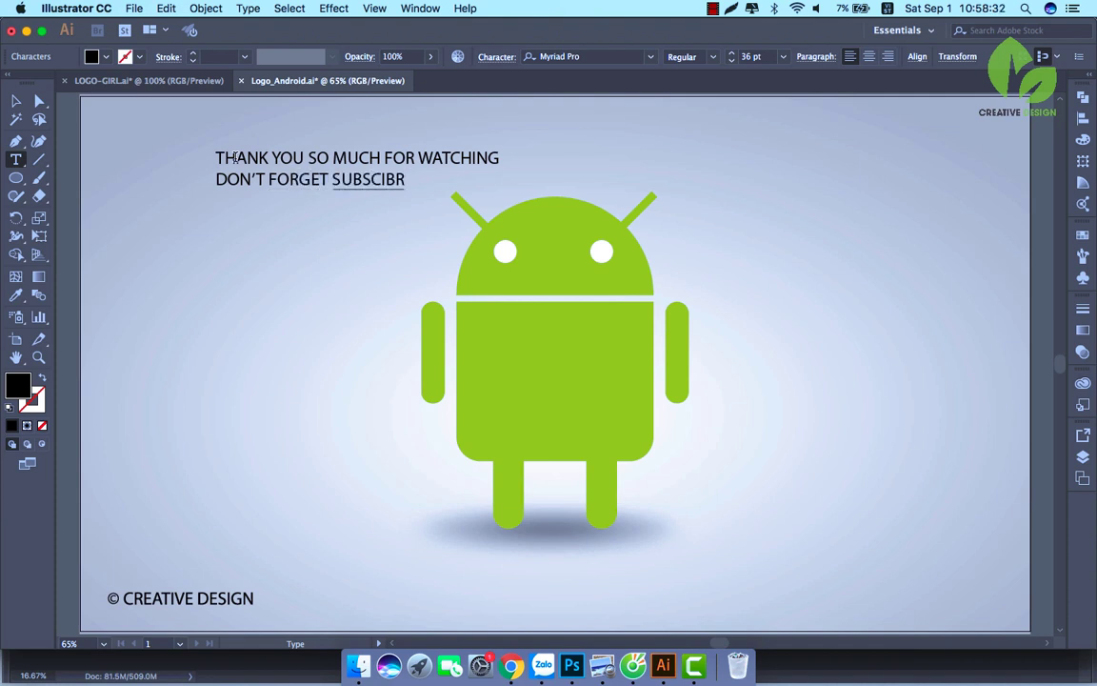
key("BackSpace")
key("BackSpace")
key("BackSpace")
type("RIBE")
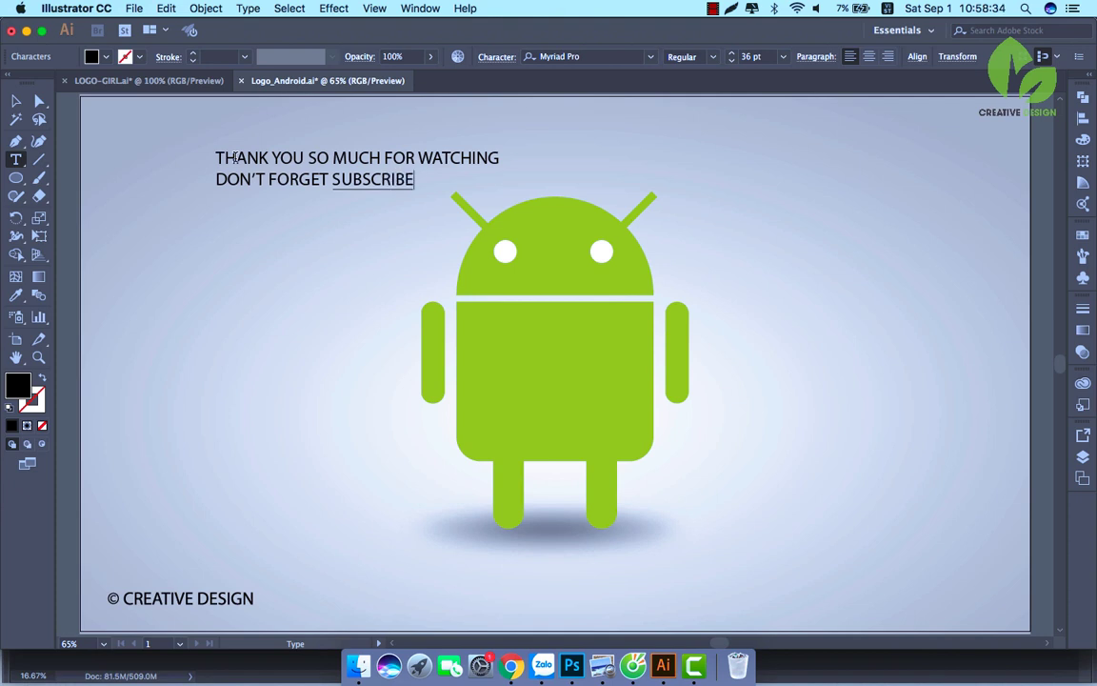